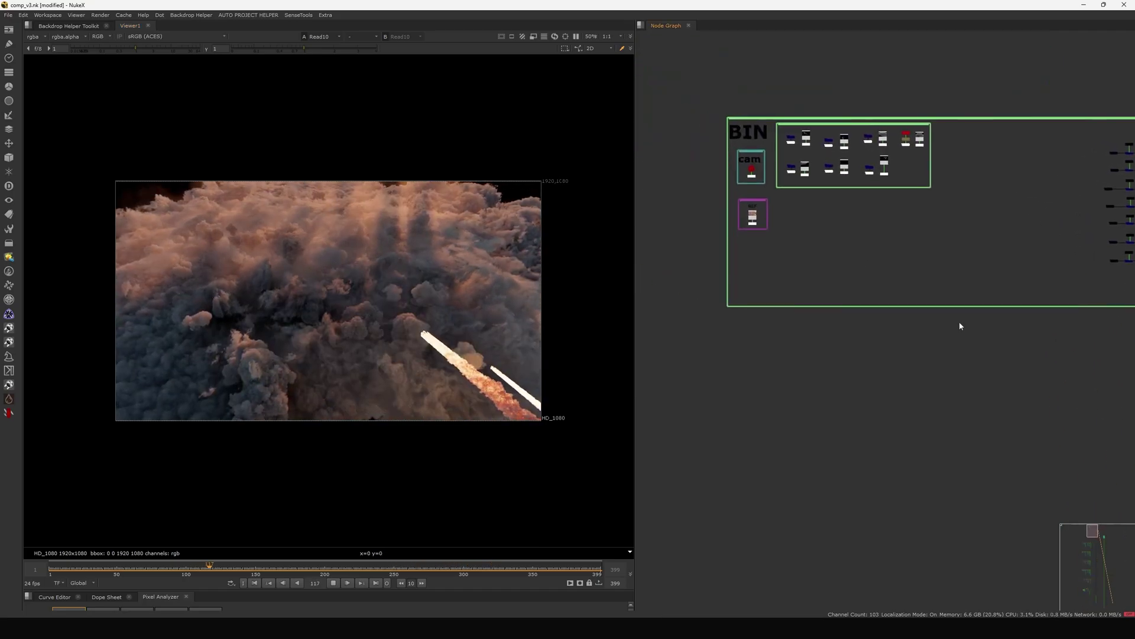
Look over the whole BIN backdrop in the node graph and stop the composite's playback.
scroll(960, 326, down, 5)
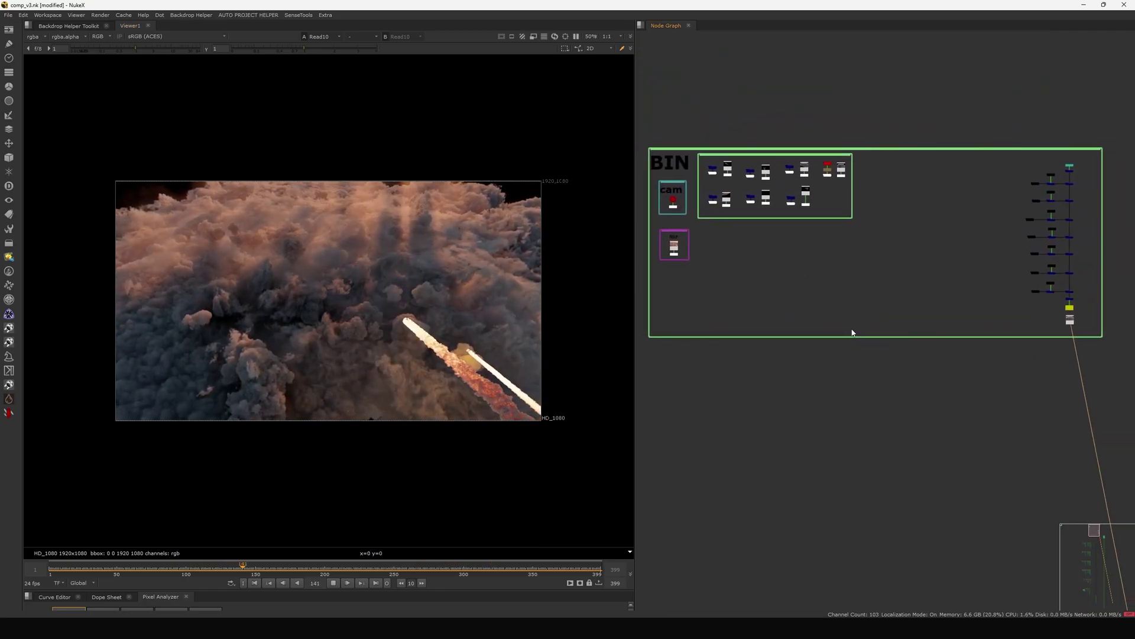
drag(1055, 157, 668, 410)
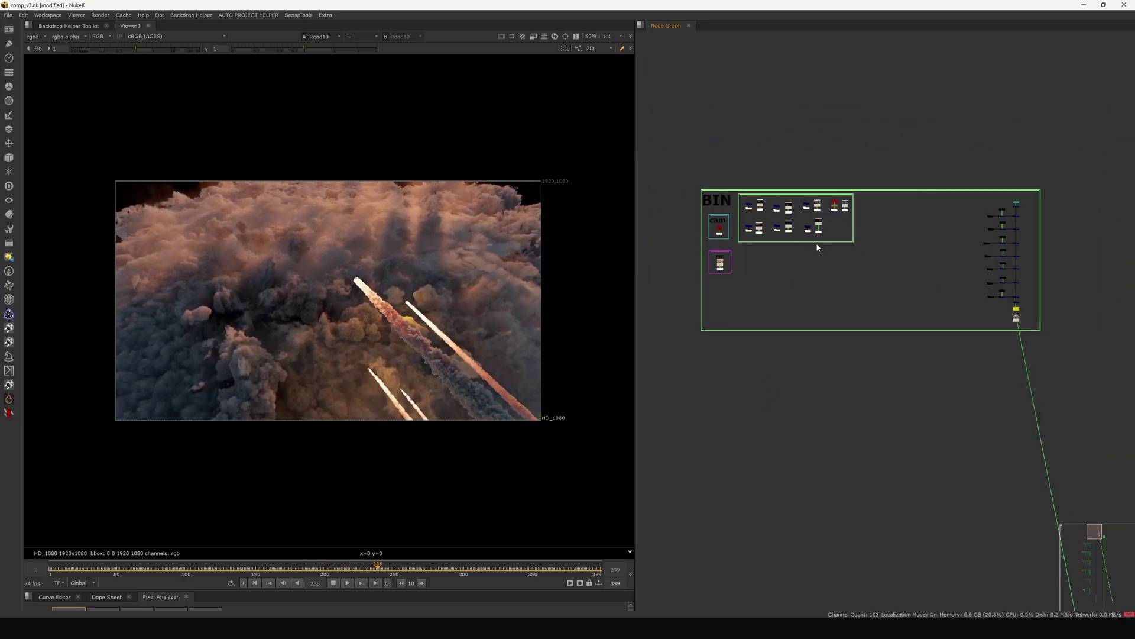
middle_drag(816, 243, 825, 246)
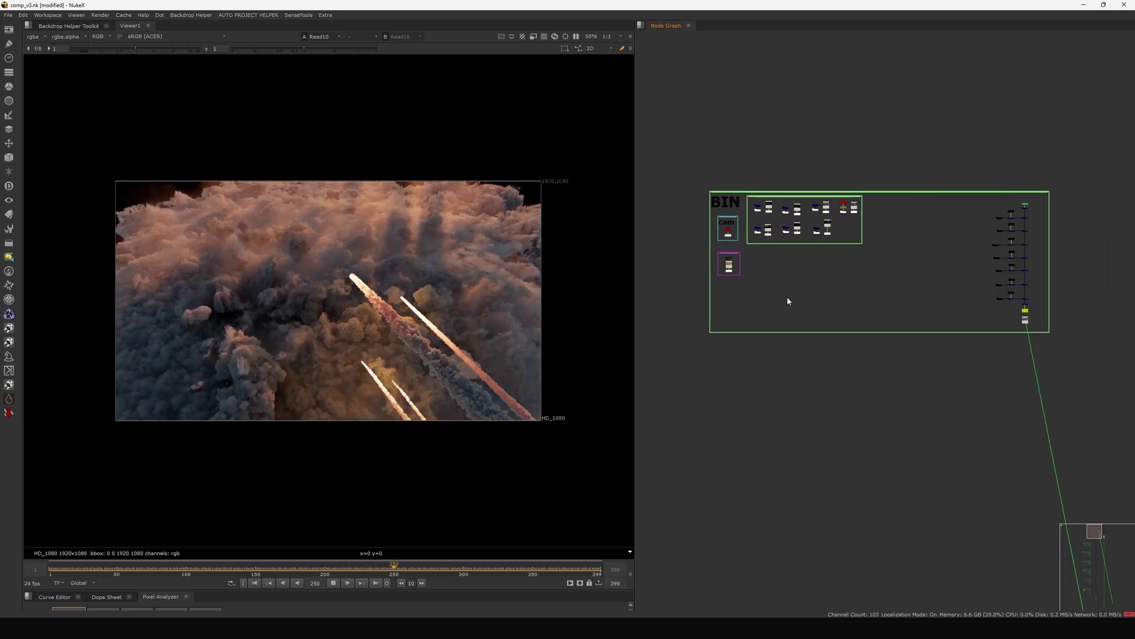
click(334, 582)
Display the Read8 meteor stock footage from the REF backdrop in the viewer.
scroll(782, 275, up, 5)
scroll(845, 304, up, 4)
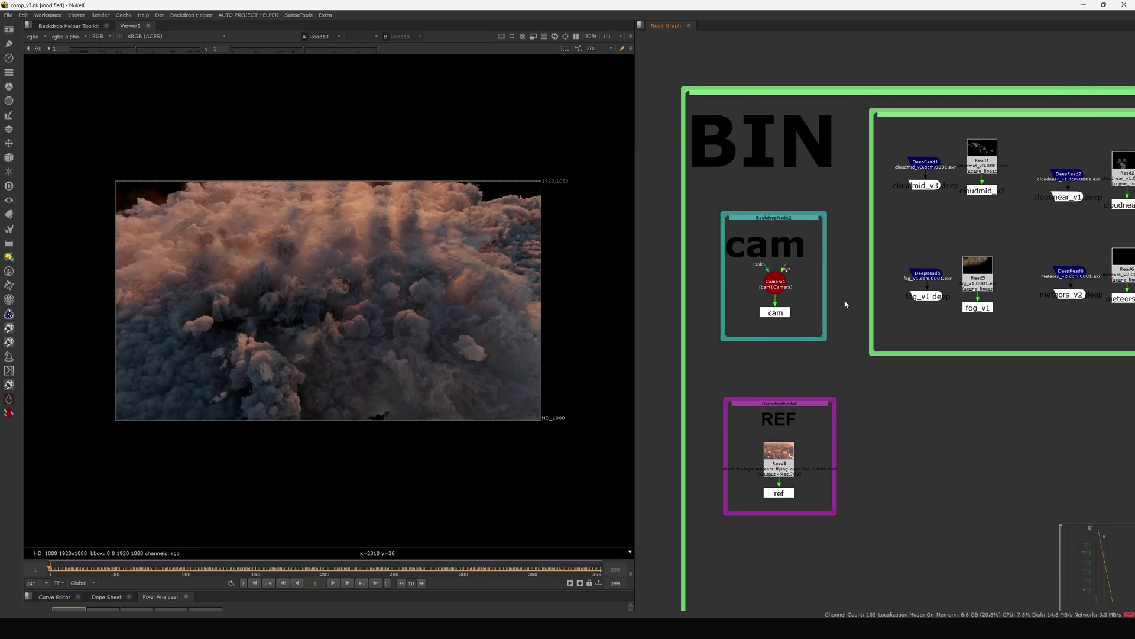
scroll(761, 591, up, 3)
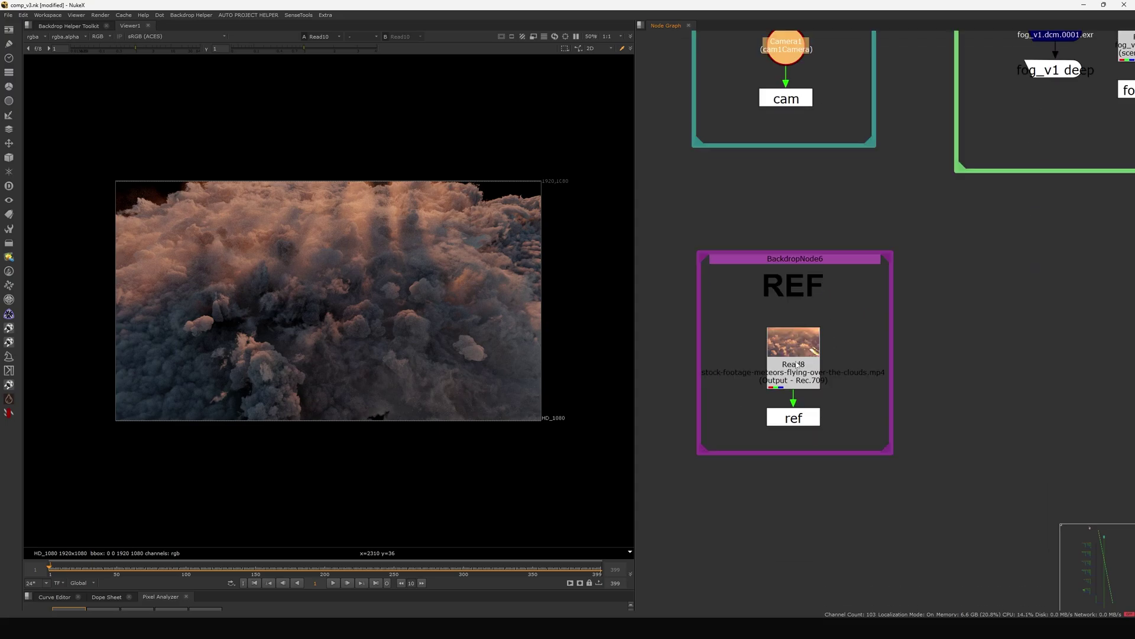
click(795, 362)
key(1)
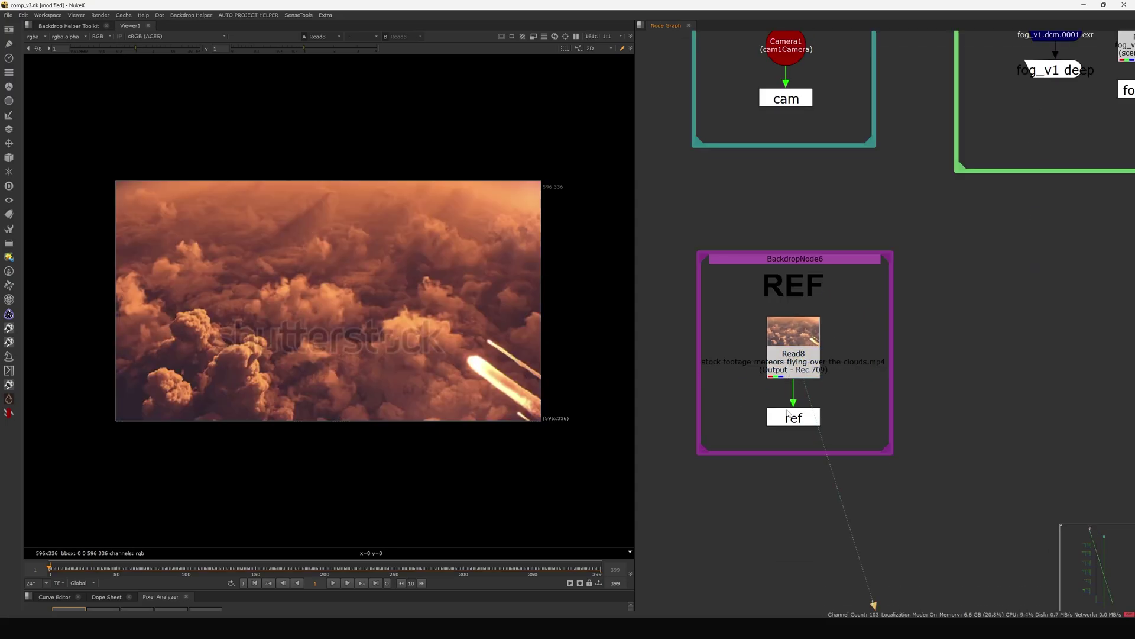
View the ref anchor, play its footage, then stop and return to the first frame.
click(790, 417)
key(1)
click(333, 583)
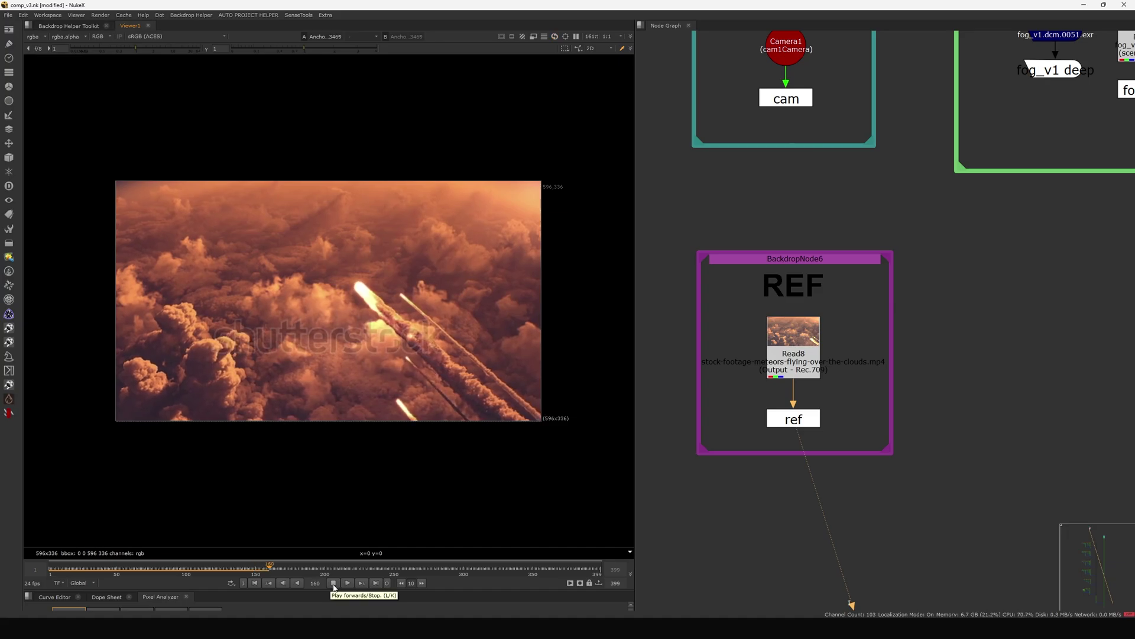
click(333, 583)
click(255, 583)
Examine the paired deep and beauty read nodes in the BIN's render backdrop, starting with the cloudmid_v3 set.
scroll(867, 311, down, 5)
scroll(867, 310, up, 4)
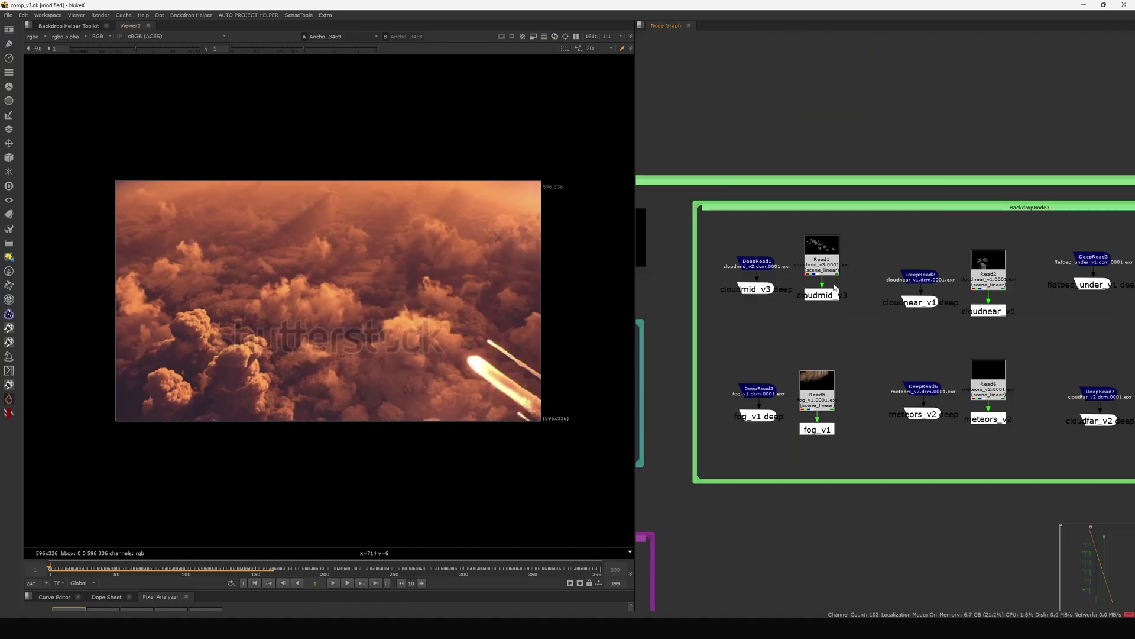
scroll(779, 304, down, 5)
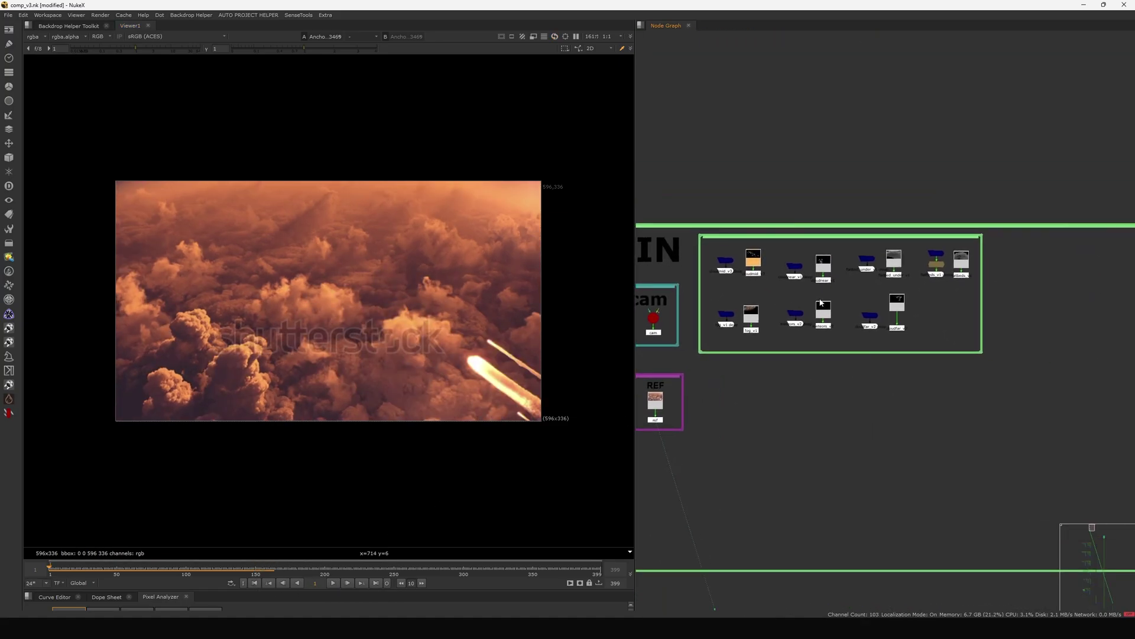
scroll(782, 282, up, 3)
middle_drag(783, 279, 830, 296)
drag(813, 233, 713, 301)
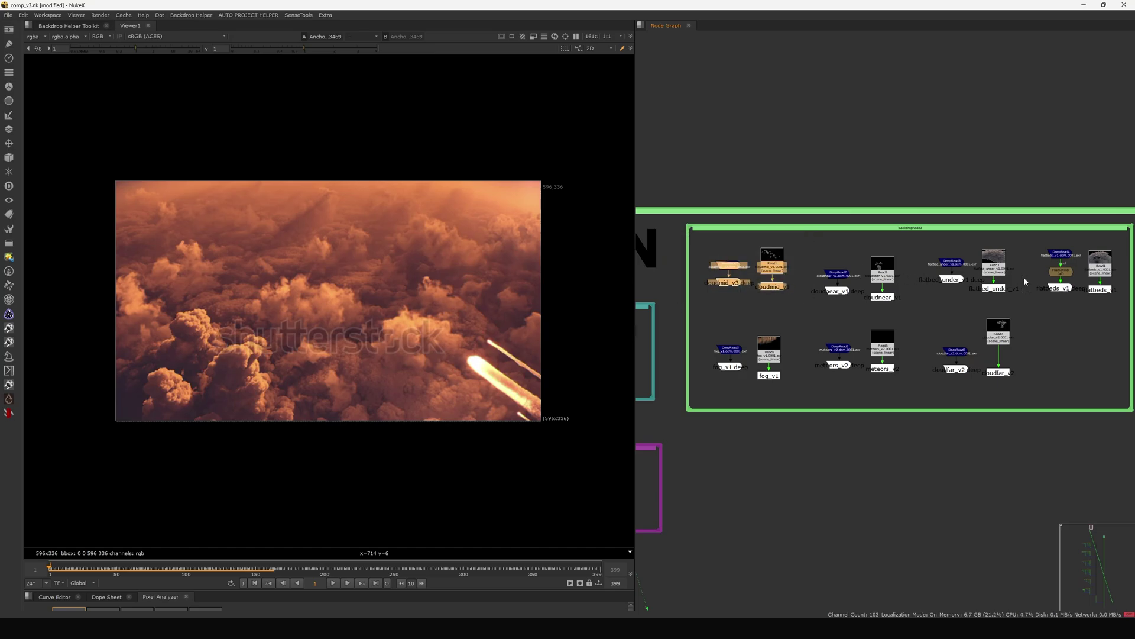
middle_drag(1024, 280, 964, 296)
middle_drag(870, 319, 866, 315)
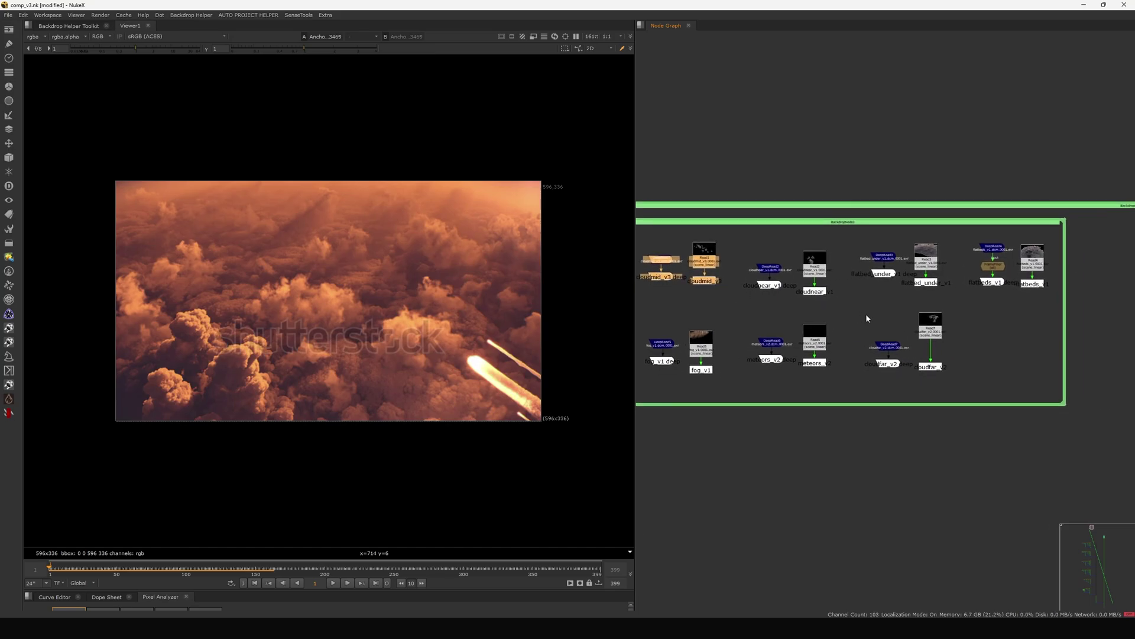
drag(931, 329, 931, 339)
middle_drag(798, 301, 832, 317)
Display the cloudmid_v3 beauty render from Read1, then its deep render from DeepRead1.
scroll(742, 275, up, 6)
middle_drag(743, 275, 850, 276)
click(851, 275)
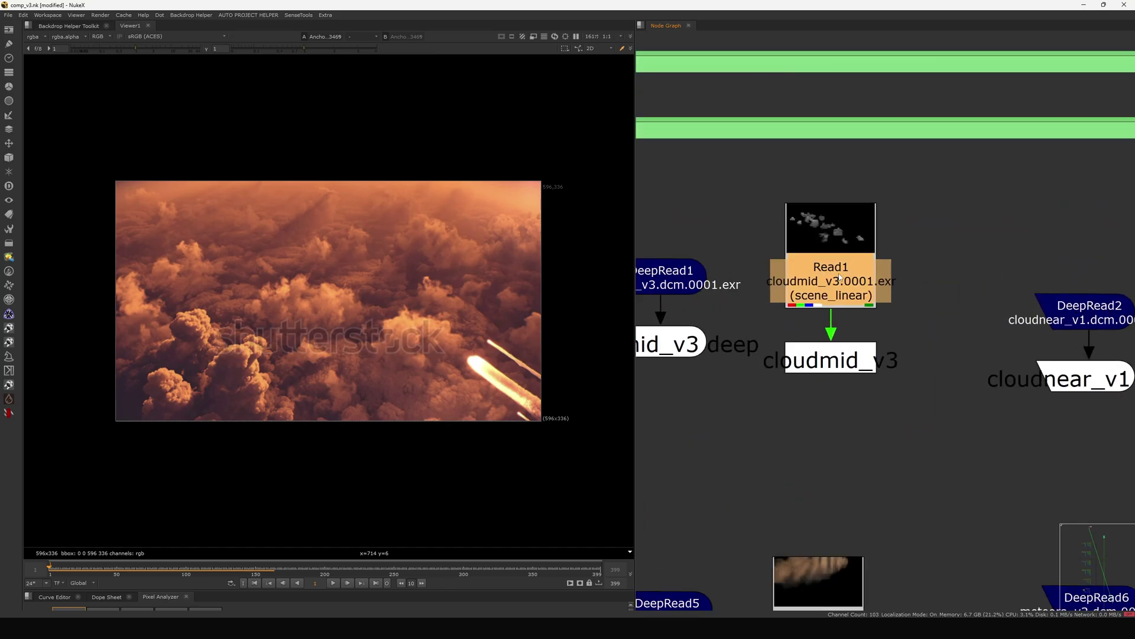
key(1)
middle_drag(736, 311, 853, 290)
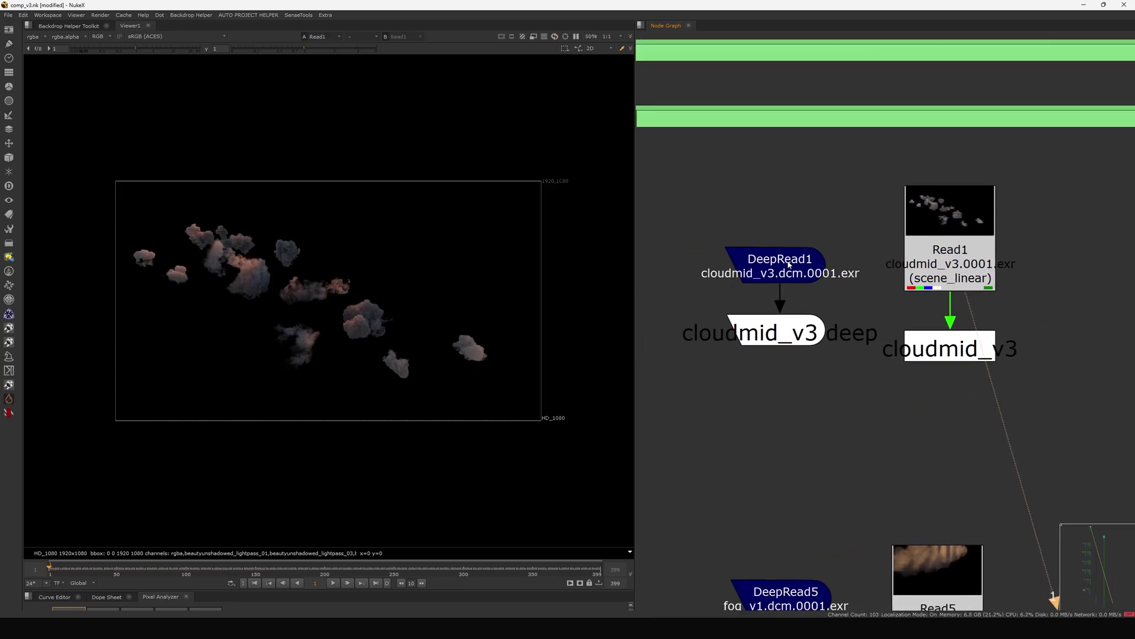
click(787, 266)
key(1)
scroll(815, 270, down, 5)
middle_drag(957, 314, 980, 299)
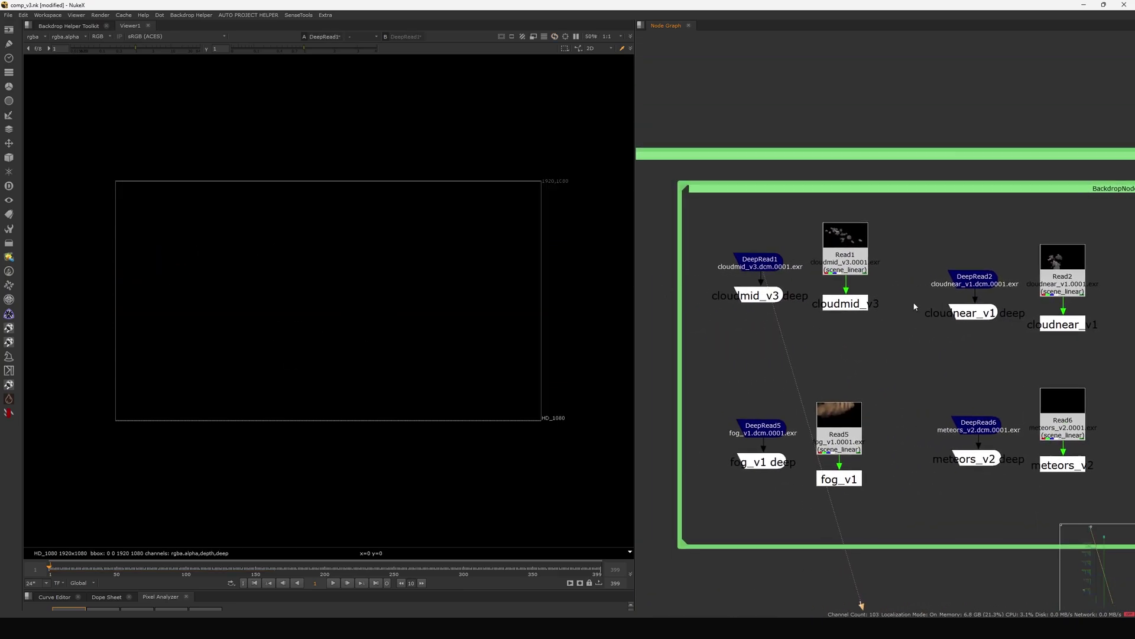
Compare the cloudmid_v3 pair by switching the viewer to Read1 and back to DeepRead1.
drag(702, 240, 754, 307)
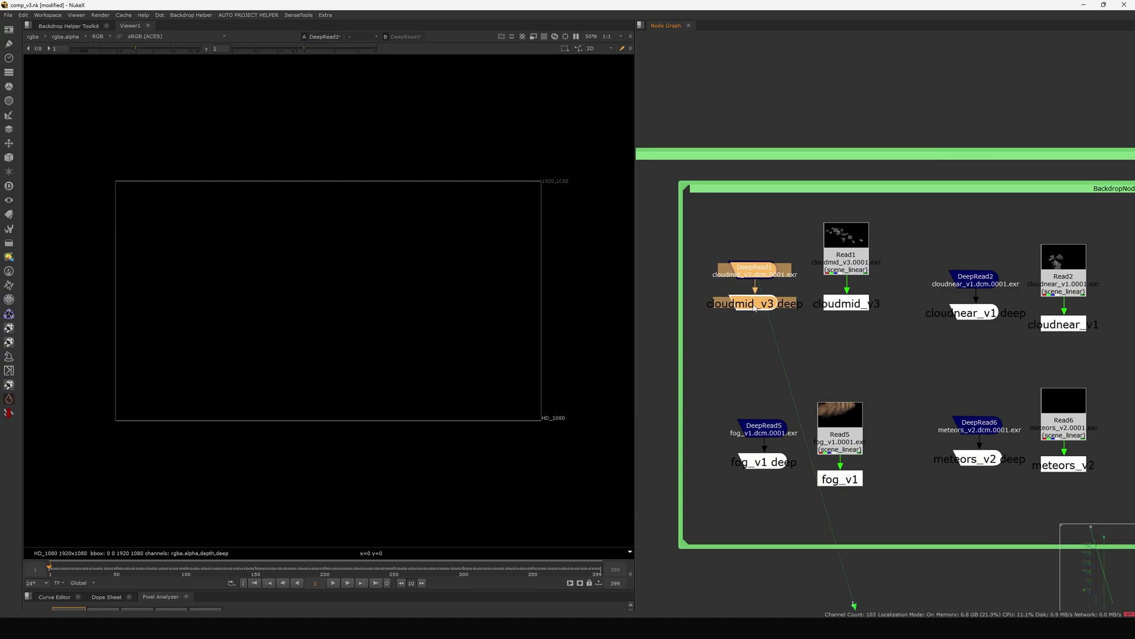
click(825, 336)
drag(923, 206, 850, 261)
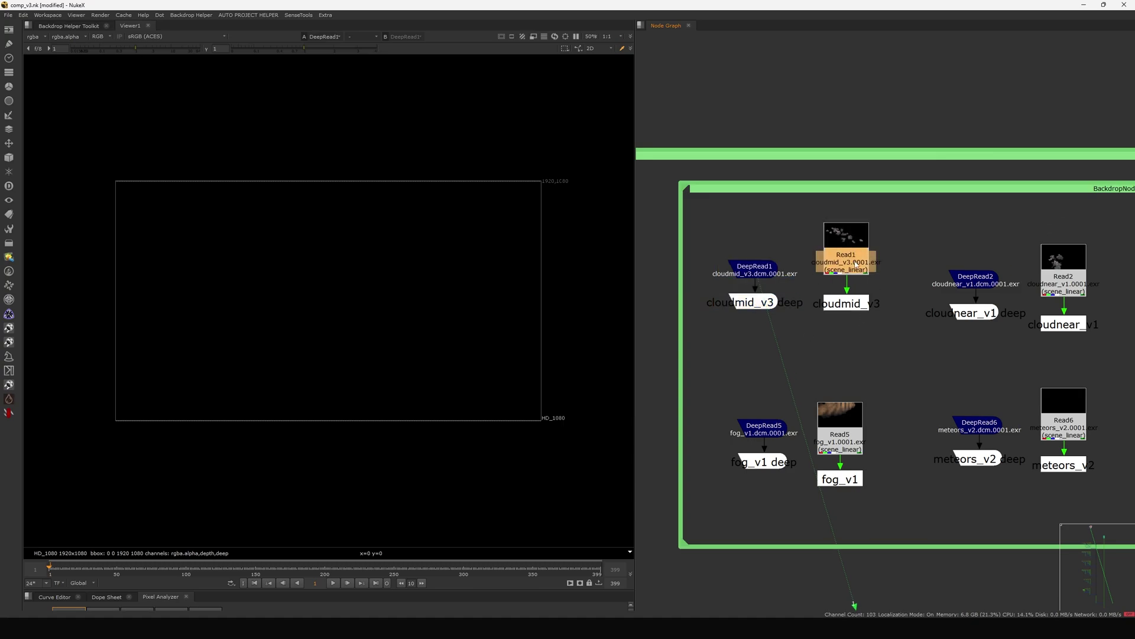
key(1)
click(800, 278)
click(746, 267)
key(1)
click(800, 292)
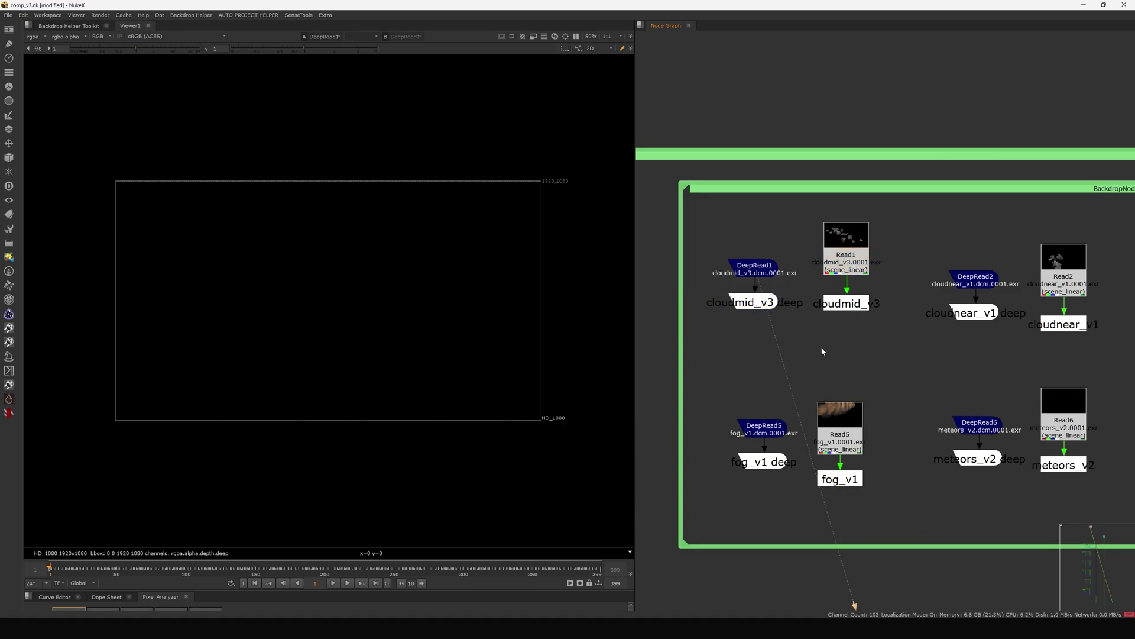
View the beauty renders cloudmid_v3, cloudnear_v1 and flatbed_under_v1 one after another.
middle_drag(821, 347, 825, 335)
click(852, 249)
key(1)
click(819, 249)
middle_drag(1025, 296, 776, 309)
click(958, 279)
key(1)
click(1009, 296)
click(906, 272)
key(1)
View the flatbeds_v1 render from Read4 and the cloudfar_v2 render from Read7.
middle_drag(1113, 277, 973, 283)
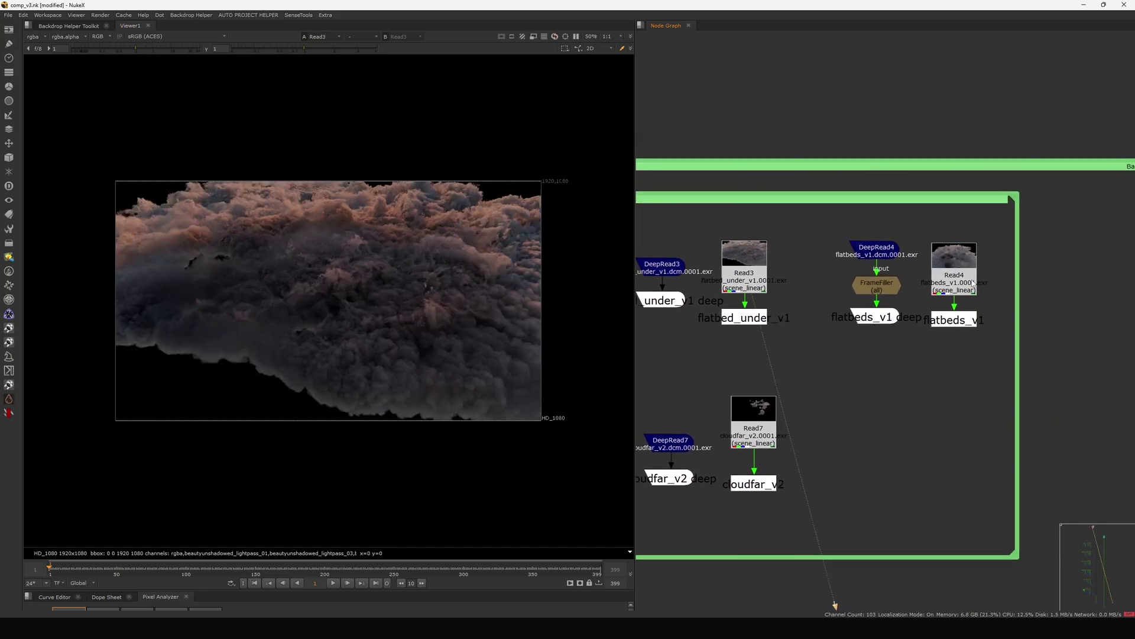
click(972, 283)
key(1)
click(910, 354)
middle_drag(769, 402, 888, 322)
click(881, 334)
key(1)
click(731, 350)
middle_drag(731, 350, 907, 317)
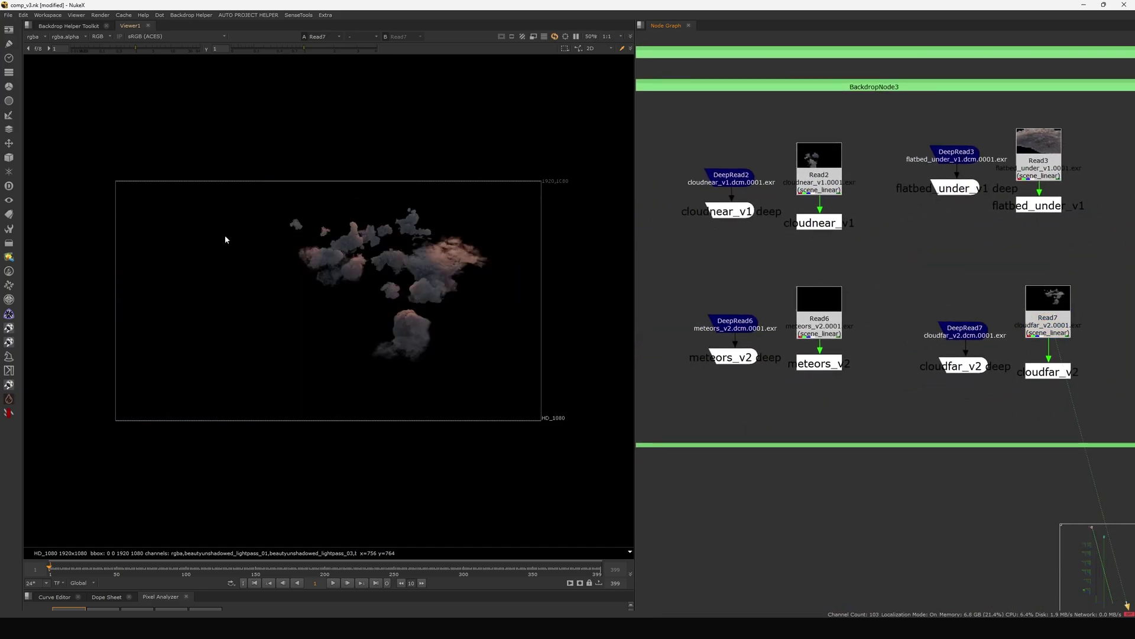
Review the layers available in the cloudfar_v2 render, then view the cloudnear_v1 deep anchor and highlight the cloudnear_v1 node set.
click(34, 36)
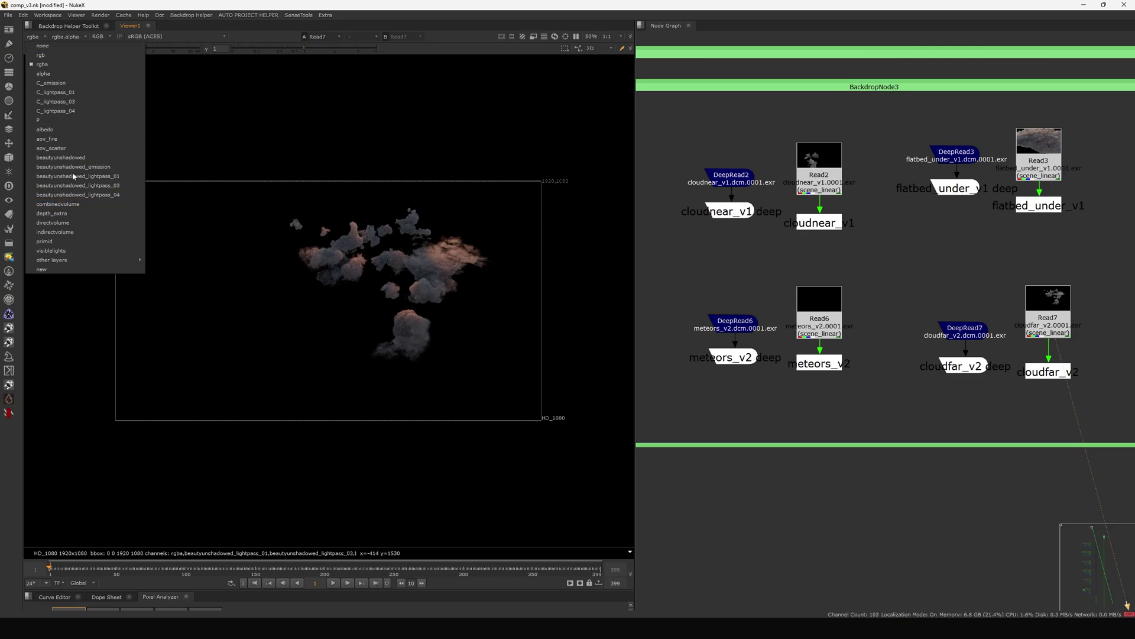
click(291, 195)
click(742, 213)
key(1)
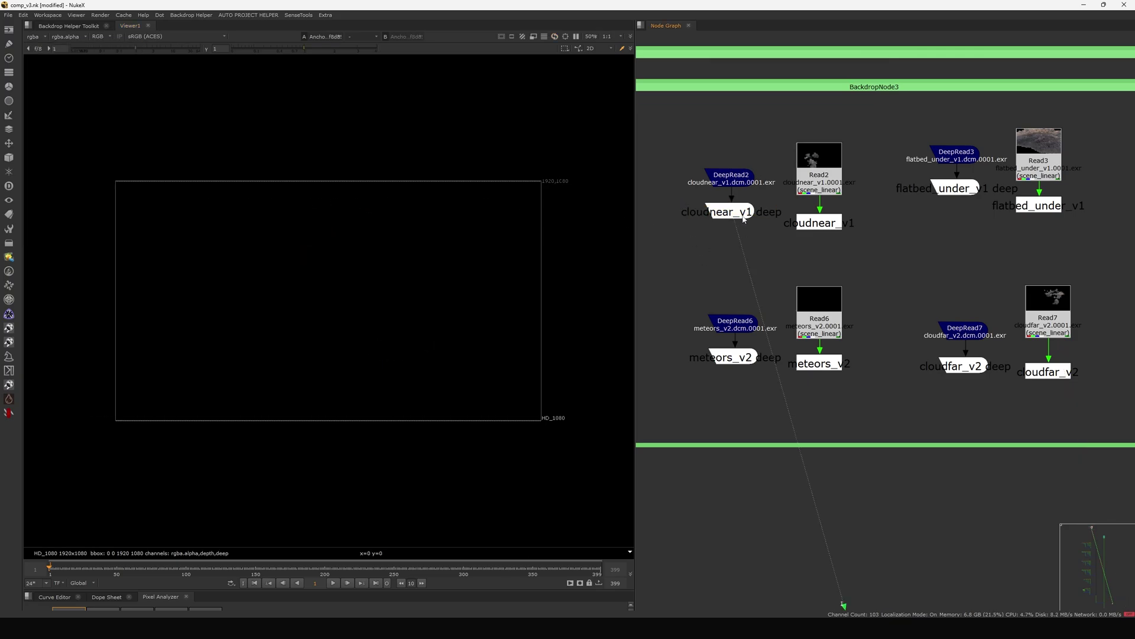
drag(885, 125, 625, 244)
scroll(774, 243, down, 5)
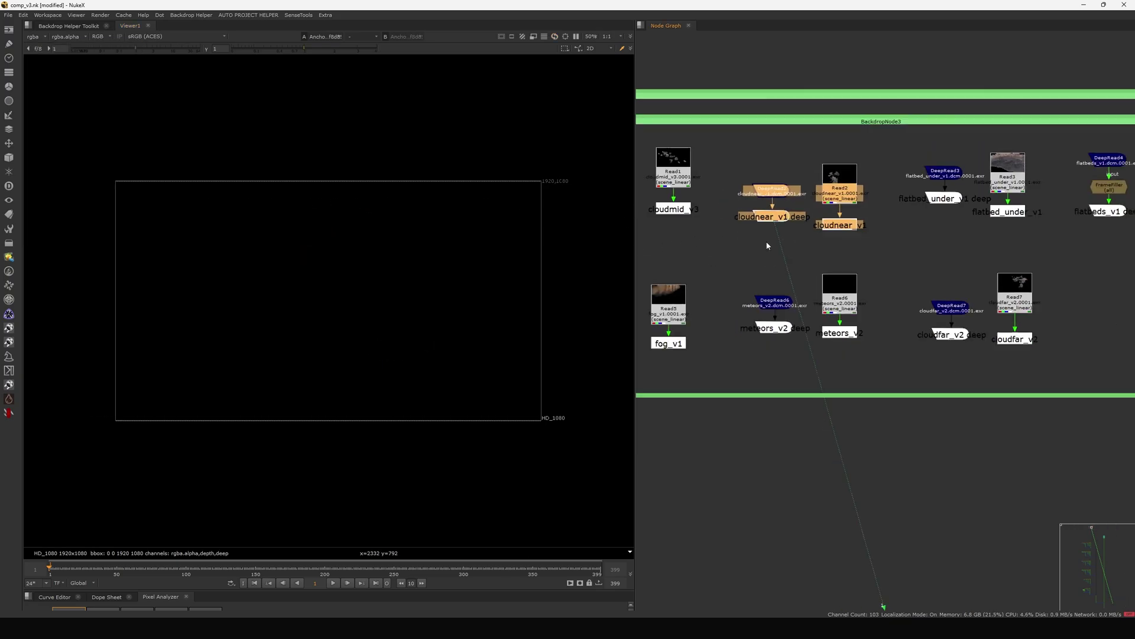
click(873, 308)
View the Reformat1 and DeepFromImage1 nodes at the start of the deep merge tree.
scroll(875, 294, down, 5)
middle_drag(1122, 290, 882, 286)
scroll(907, 268, up, 4)
scroll(897, 238, up, 5)
scroll(928, 226, up, 3)
drag(929, 199, 930, 192)
key(1)
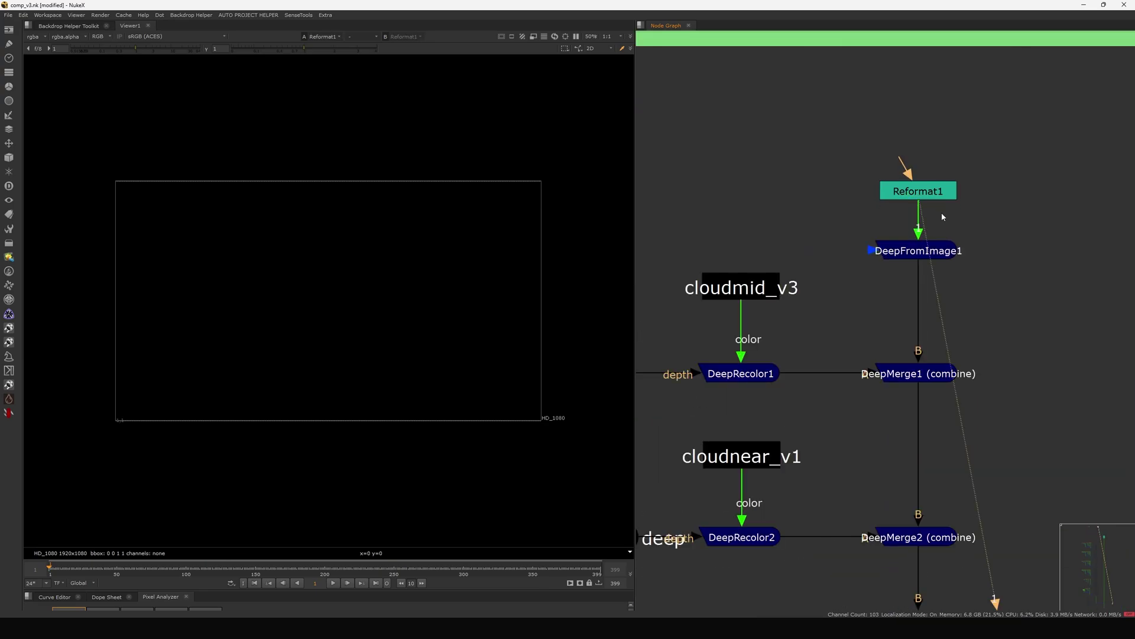
click(927, 244)
key(1)
Display DeepRecolor1, which combines the cloudmid_v3 color and deep inputs, in the viewer.
scroll(927, 243, down, 6)
middle_drag(910, 272, 927, 263)
scroll(941, 233, up, 4)
middle_drag(831, 329, 849, 295)
click(843, 300)
key(1)
scroll(842, 302, down, 2)
scroll(849, 292, up, 3)
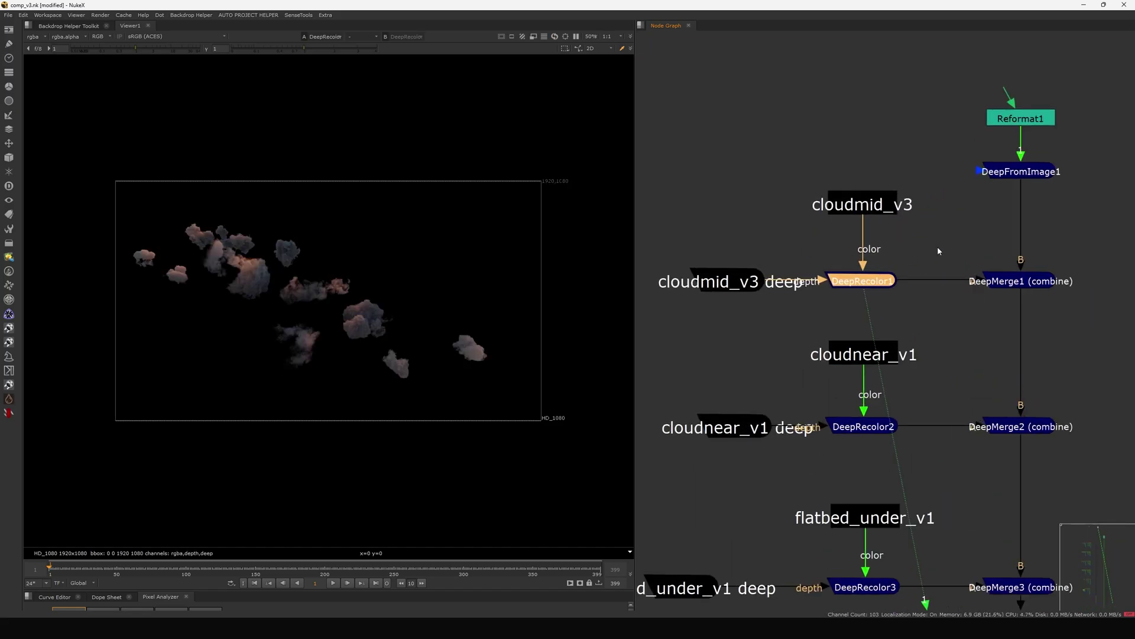
View the cloudmid_v3 deep stamp feeding the depth input of DeepRecolor1.
drag(791, 241, 688, 316)
key(1)
middle_drag(864, 256, 936, 264)
drag(799, 293, 772, 294)
drag(863, 251, 696, 328)
click(804, 273)
Inspect the hidden connections of the cloudmid_v3 stamps in the deep merge tree by selecting them.
scroll(803, 273, down, 1)
scroll(804, 274, down, 6)
middle_drag(803, 273, 863, 254)
click(861, 257)
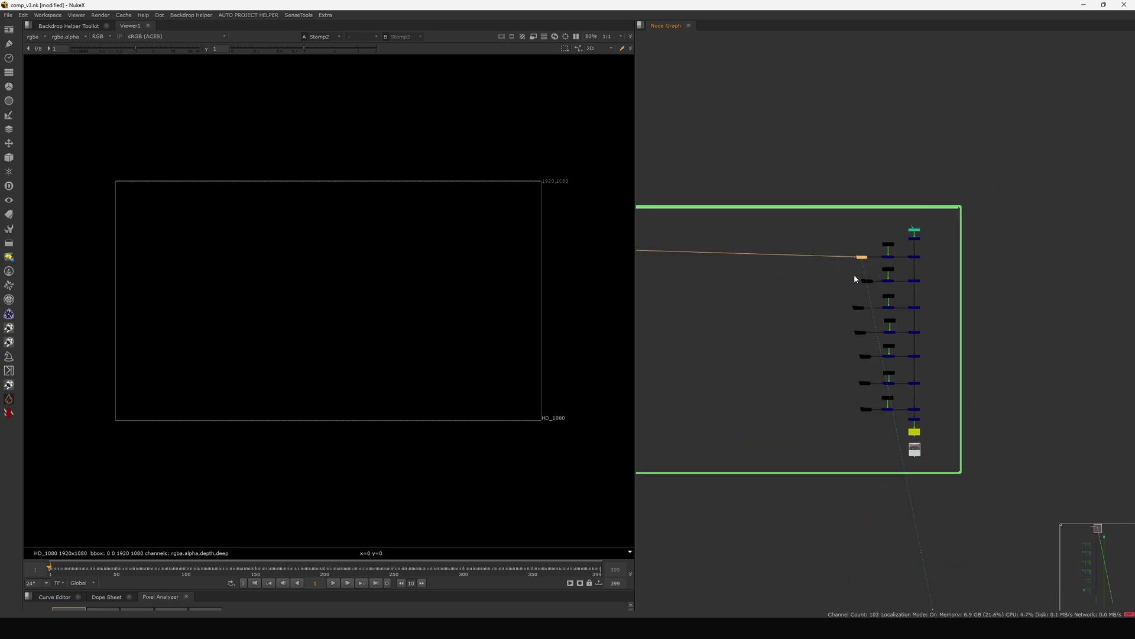
scroll(854, 274, up, 3)
click(878, 291)
click(866, 234)
drag(800, 263, 880, 320)
Switch to the web browser, look over the Stamps v1.1 page and its download options, then return to NukeX.
drag(0, 254, 771, 181)
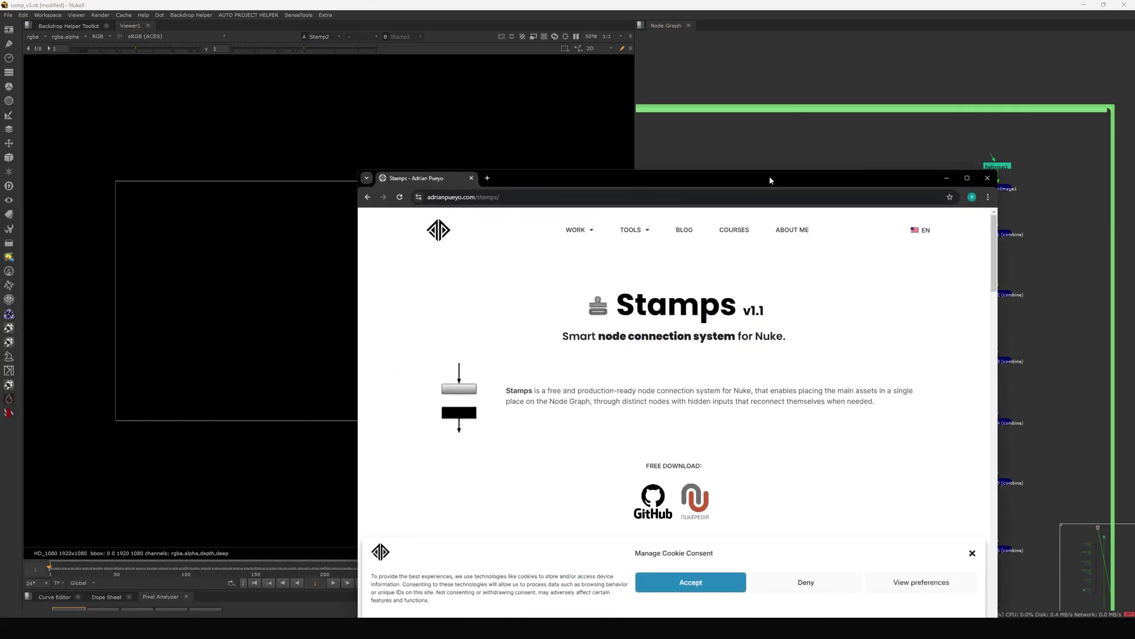
click(966, 177)
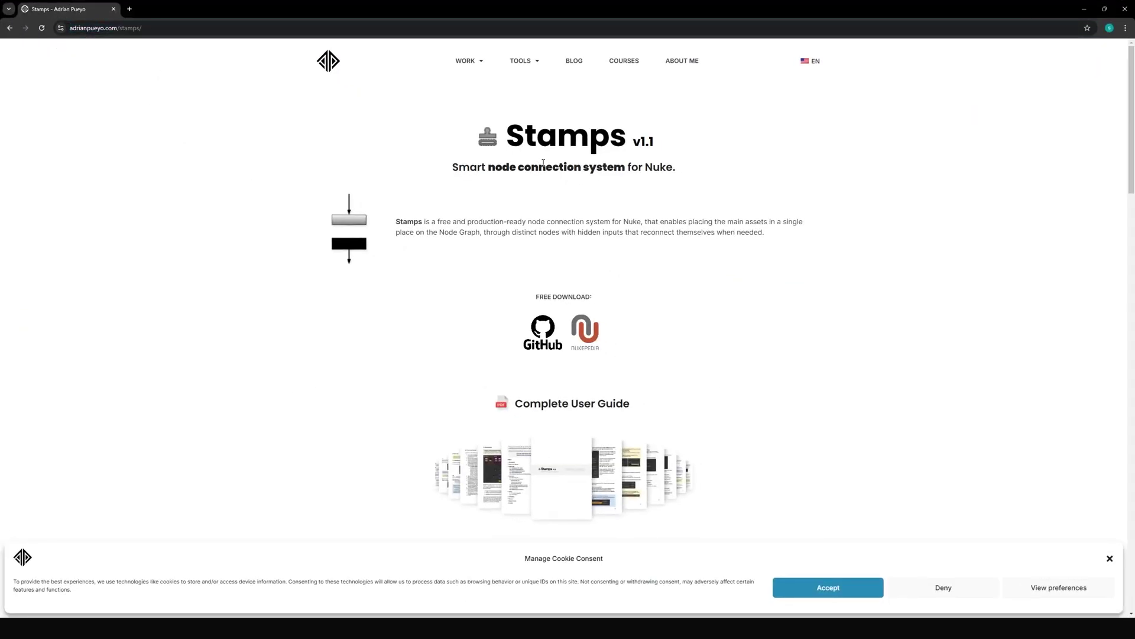
scroll(950, 182, down, 1)
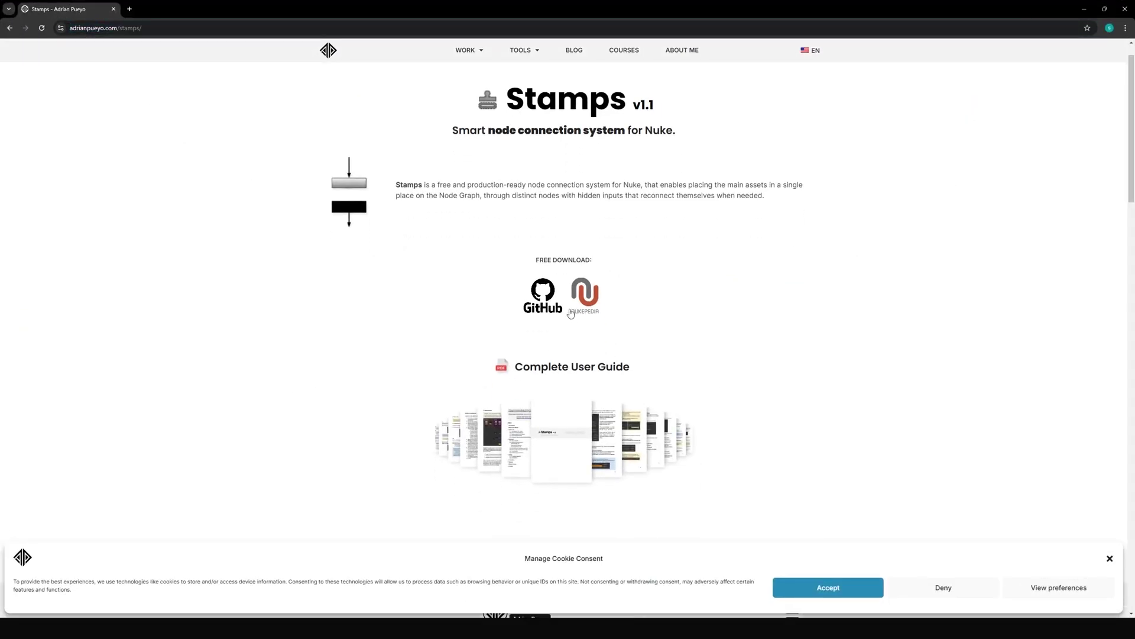
click(1084, 9)
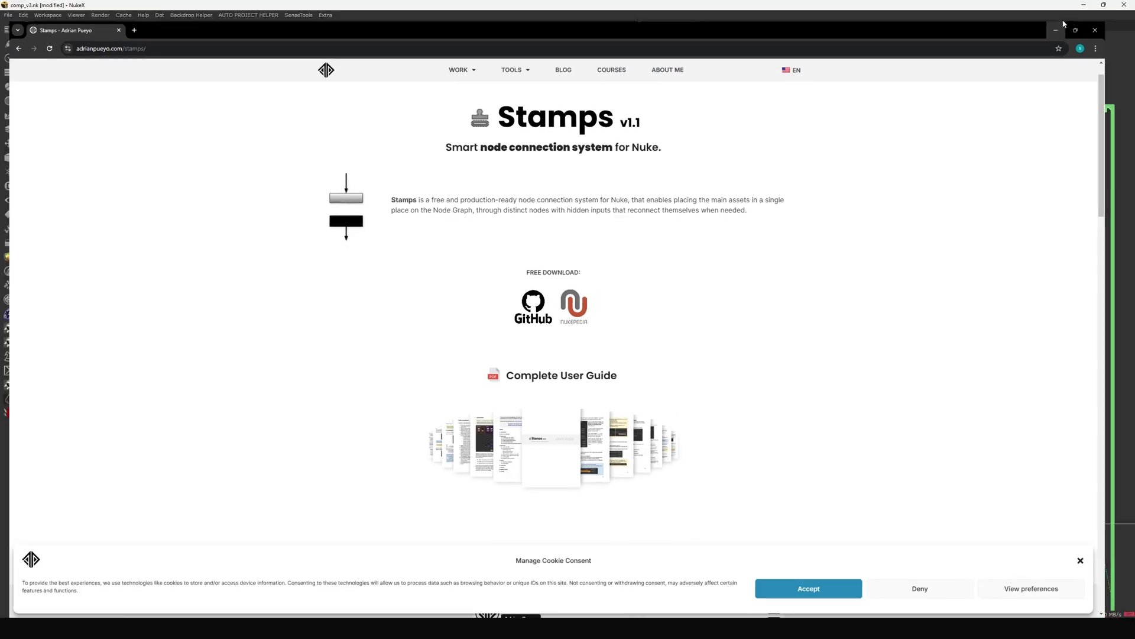
Try to paste a node beside the cloudmid_v3 Read1 node in the BIN's render backdrop.
scroll(903, 207, down, 5)
middle_drag(819, 253, 902, 262)
scroll(796, 217, up, 6)
scroll(807, 218, up, 3)
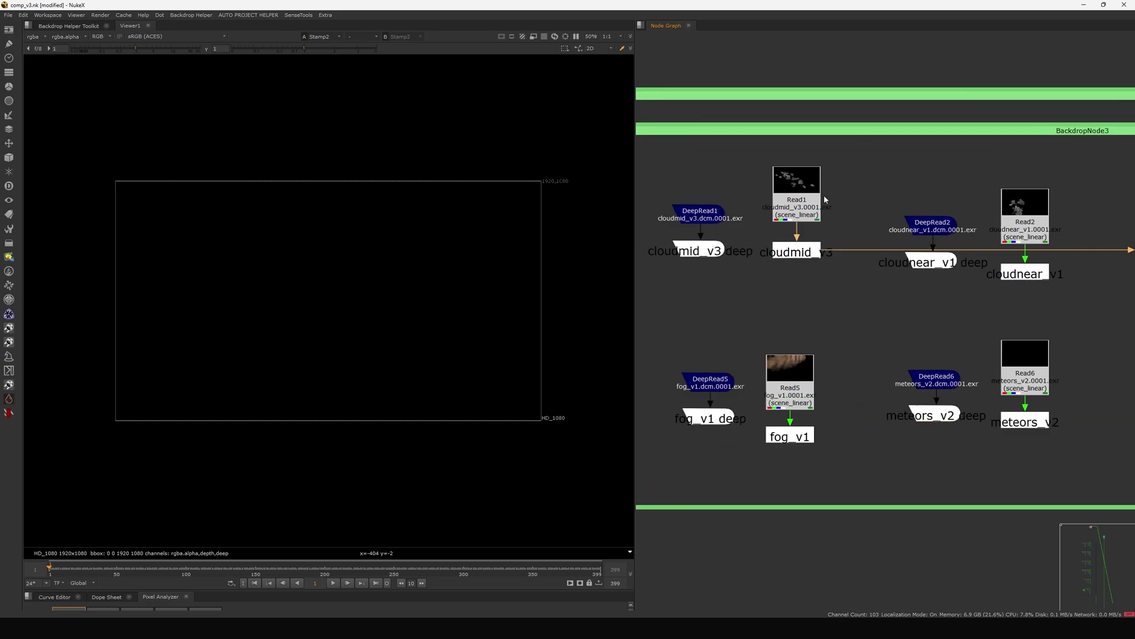
click(803, 184)
drag(803, 185, 799, 188)
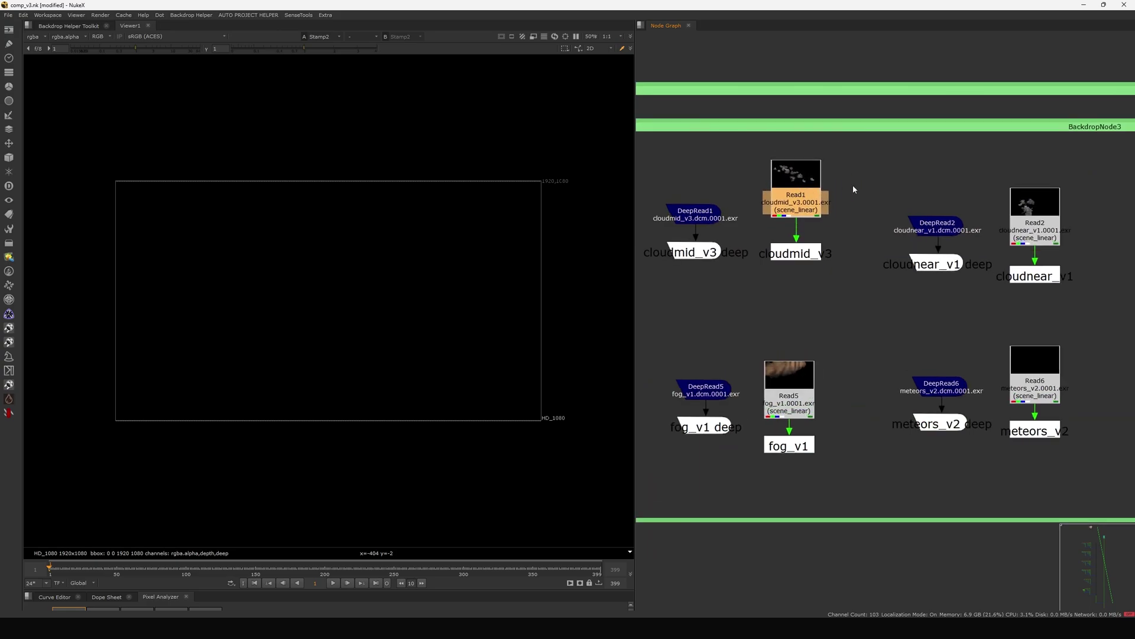
key(ctrl+v)
mouse_move(854, 201)
mouse_down()
mouse_move(874, 191)
mouse_move(870, 205)
mouse_up()
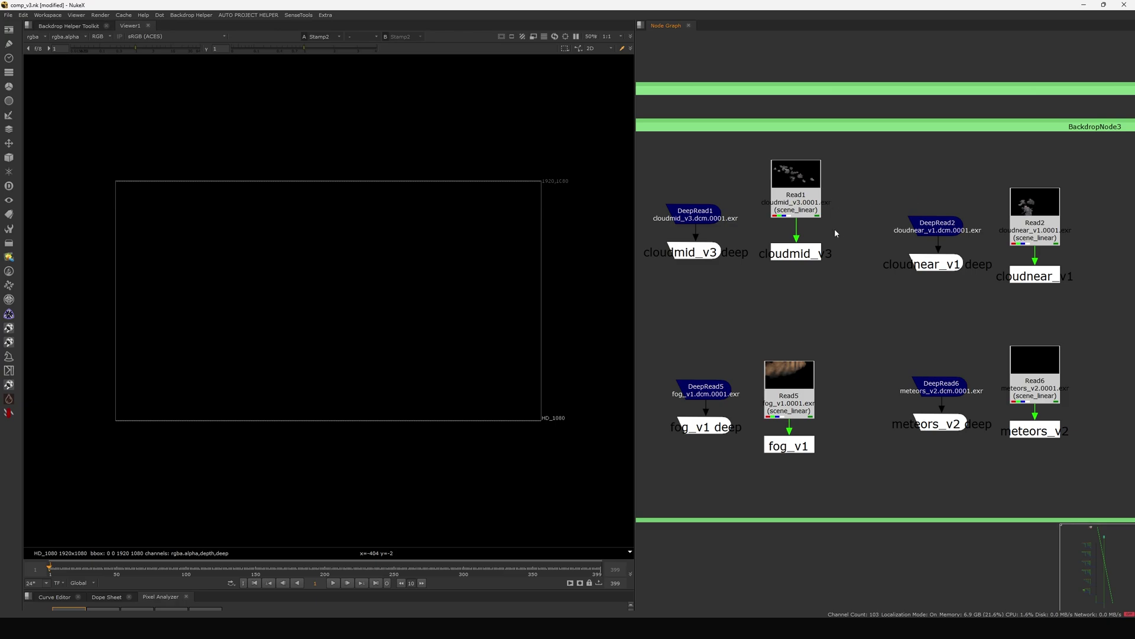
Select the cloudmid_v3 anchor below Read1 and look across the graph to the deep merge tree.
click(802, 256)
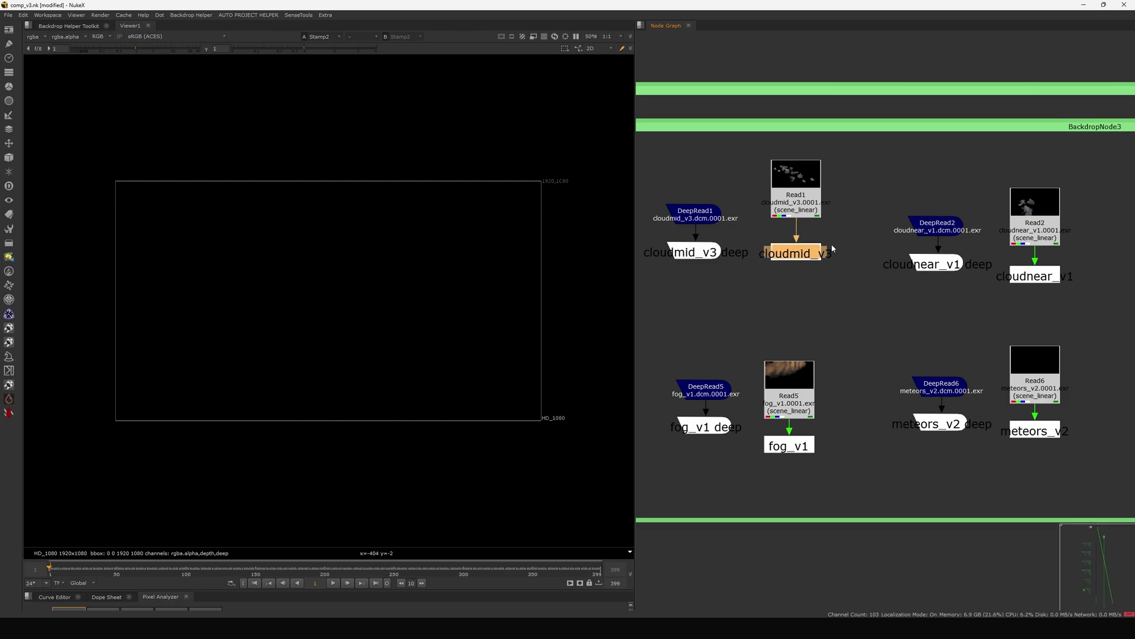
scroll(856, 238, down, 5)
scroll(765, 261, up, 4)
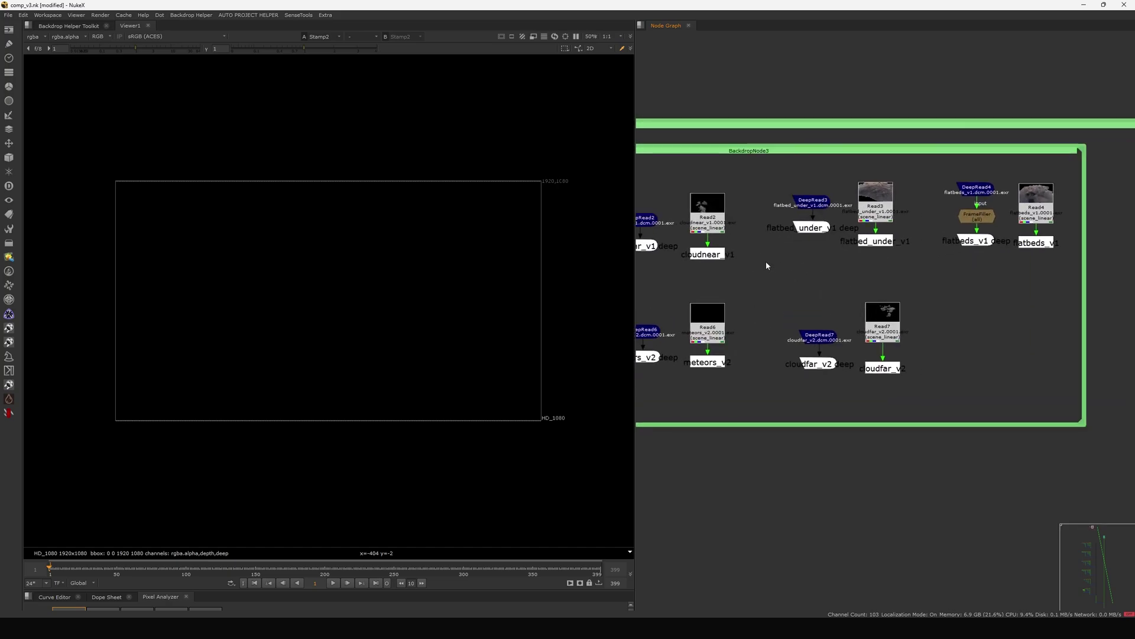
scroll(867, 246, down, 6)
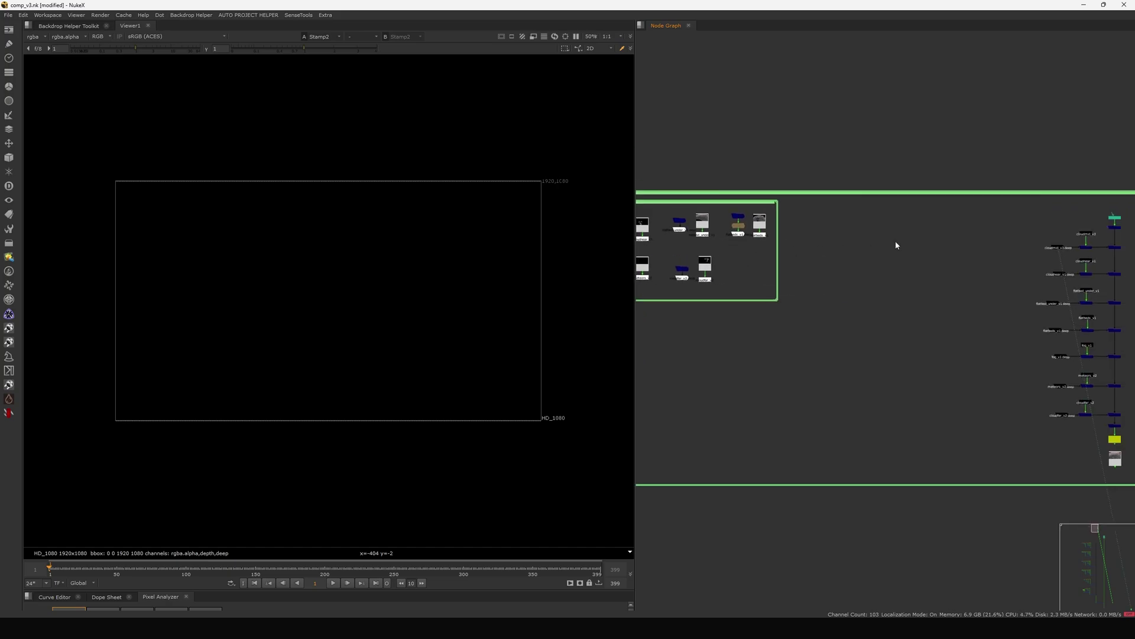
Display the DeepRecolor1 output of the cloudmid_v3 layer in the viewer.
scroll(894, 245, up, 6)
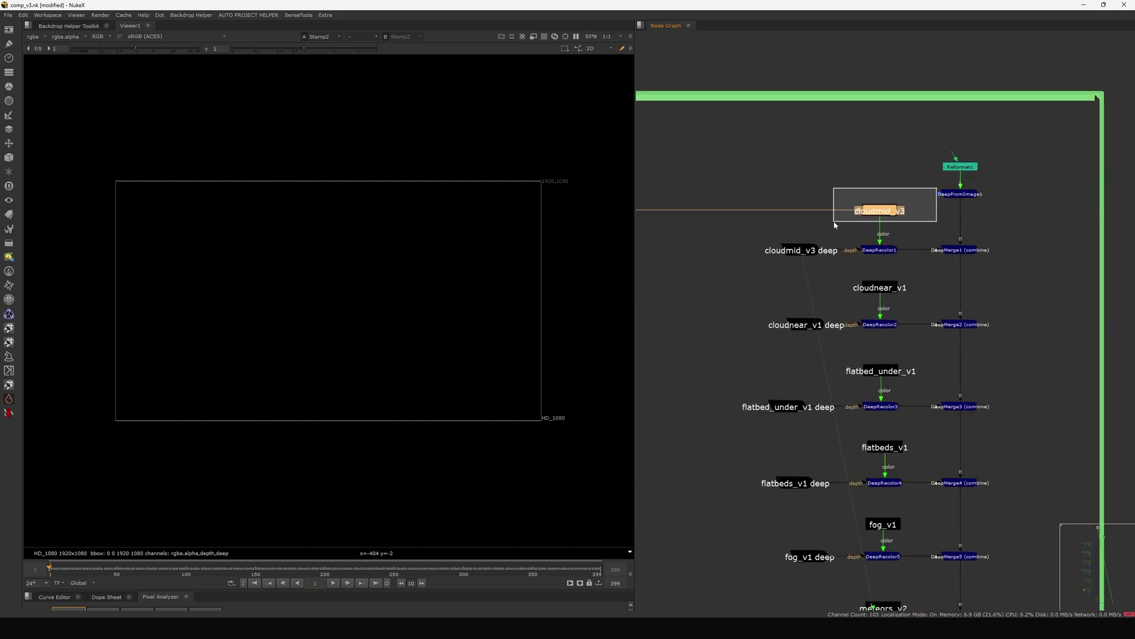
click(881, 250)
key(1)
scroll(870, 256, up, 5)
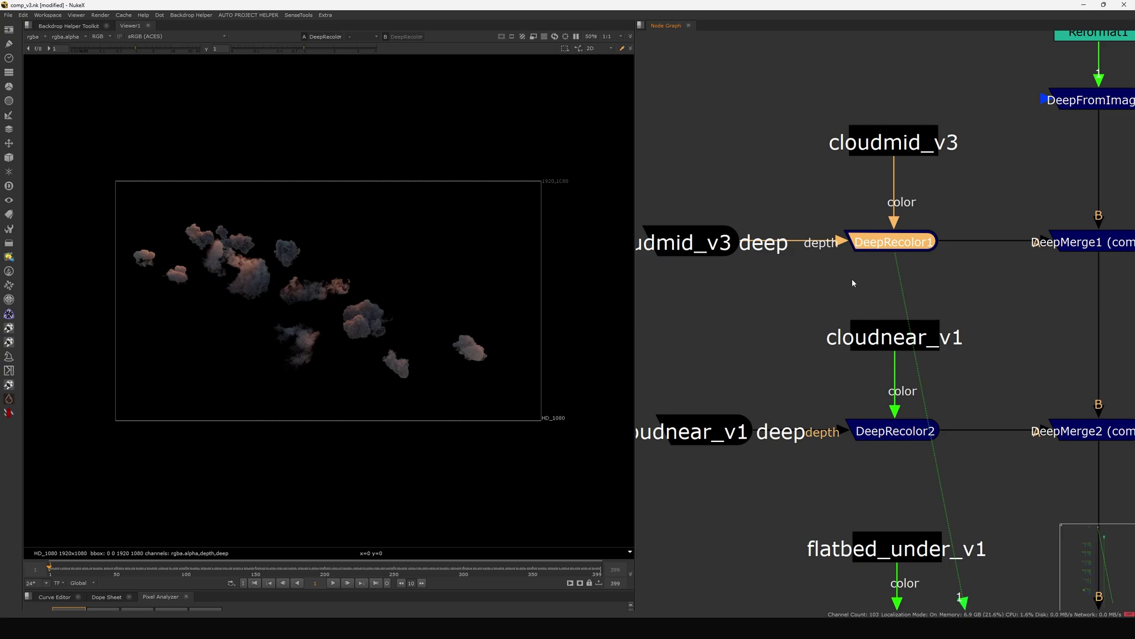
click(762, 271)
Compare the cloudmid_v3 colour stamp, the cloudmid_v3 deep stamp and DeepRecolor1 in the viewer.
click(891, 151)
key(1)
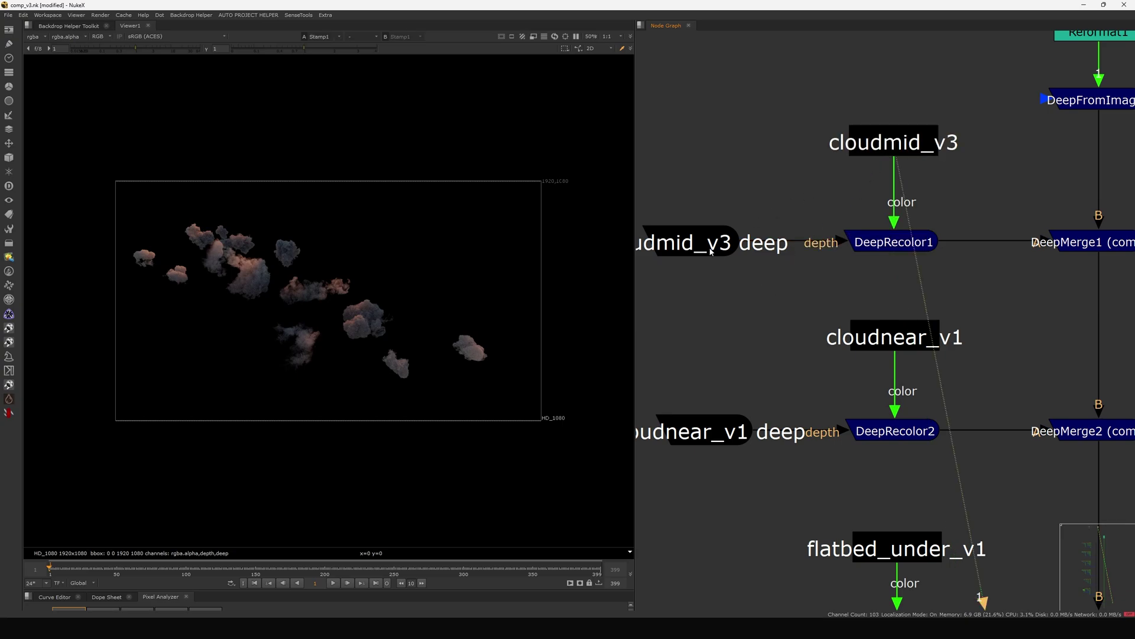
click(712, 251)
key(1)
click(874, 158)
key(1)
click(724, 232)
key(1)
click(891, 245)
key(1)
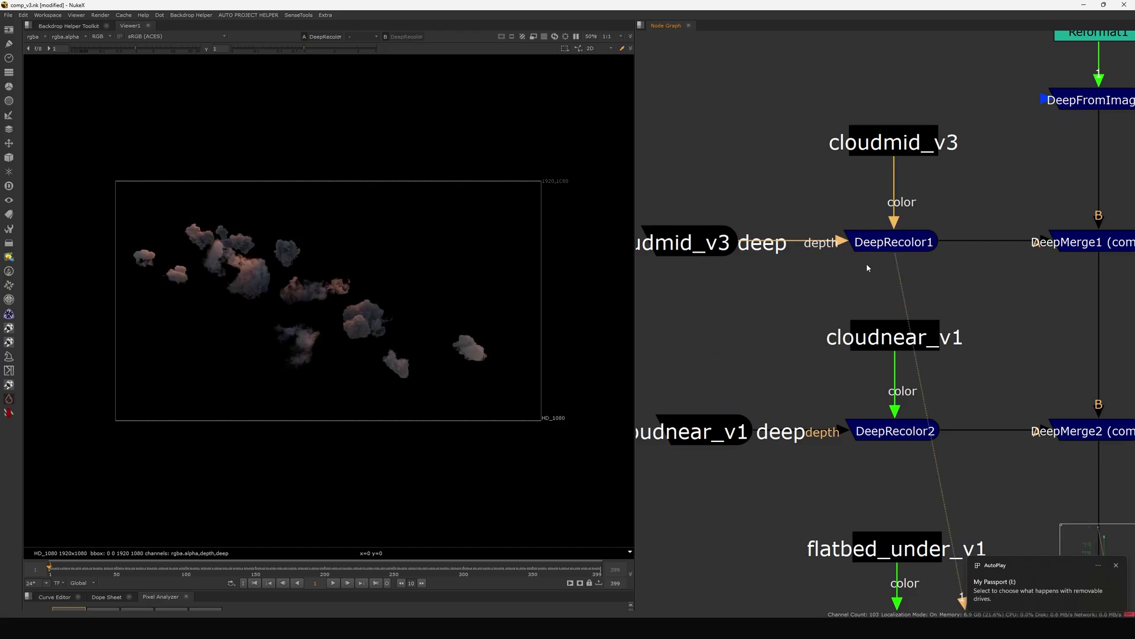
Inspect the Reformat1 and DeepFromImage1 nodes at the start of the deep merge tree, displaying DeepFromImage1 in the viewer.
drag(935, 207, 925, 210)
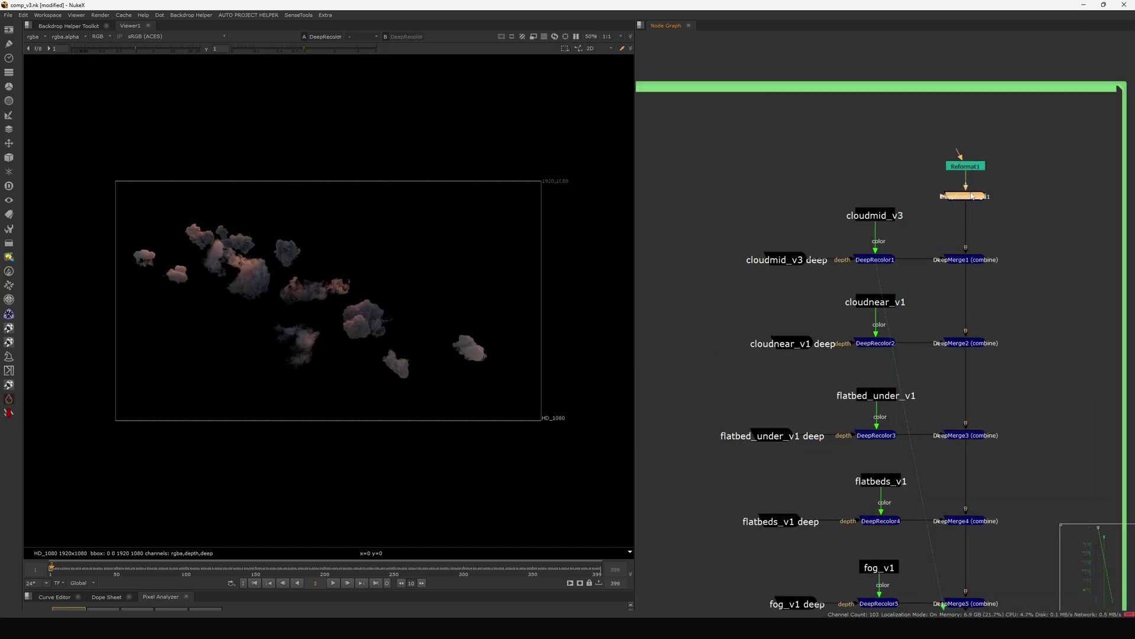
middle_drag(953, 180, 898, 261)
scroll(898, 261, up, 2)
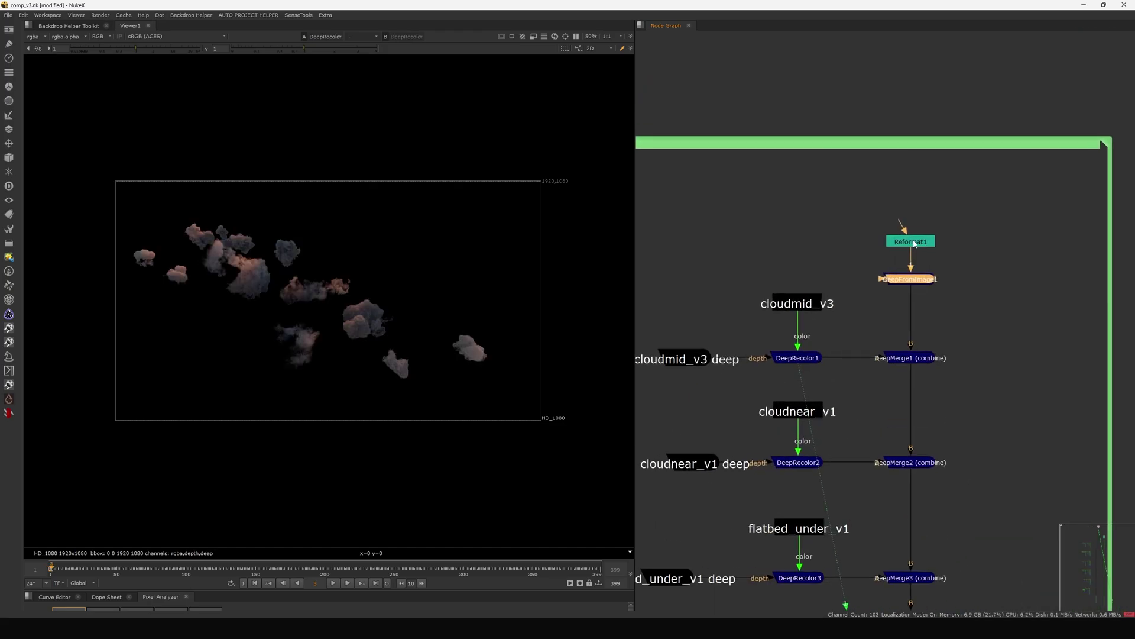
drag(916, 242, 916, 203)
drag(913, 280, 902, 215)
scroll(908, 257, up, 3)
click(892, 272)
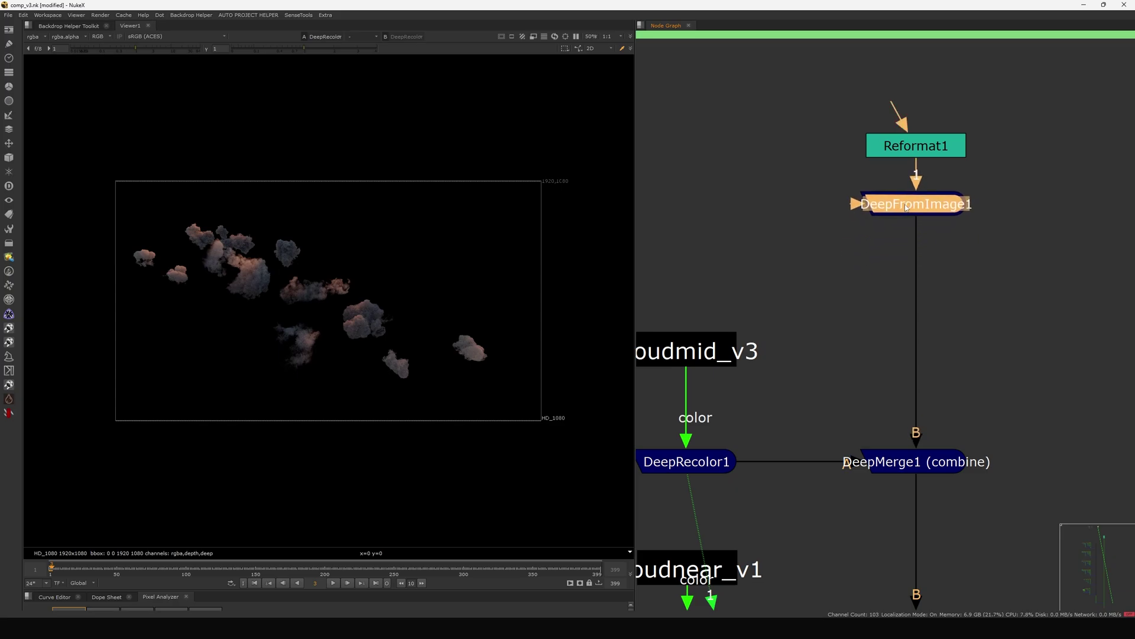
key(1)
click(870, 280)
Display DeepMerge1 and DeepMerge2 in the viewer to check the merged cloudmid and cloudnear layers.
scroll(869, 278, down, 3)
drag(973, 323, 826, 400)
key(1)
click(849, 441)
middle_drag(849, 453, 862, 335)
drag(971, 337, 846, 413)
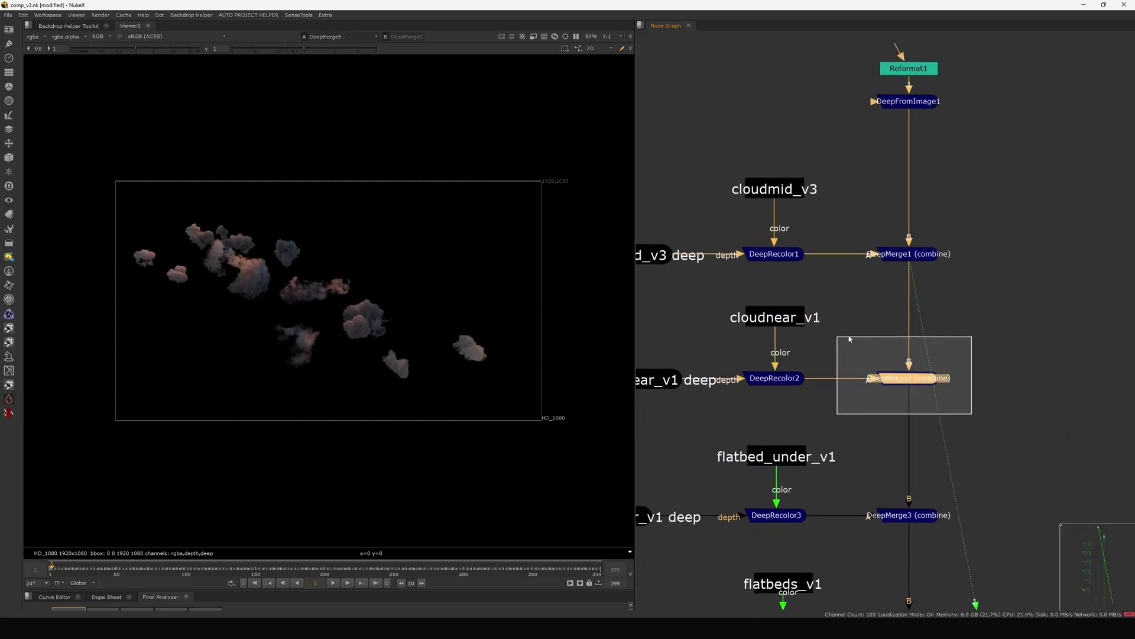
key(1)
Display the successive DeepMerge nodes below DeepMerge2 in the viewer, one after another down the tree.
middle_drag(848, 336, 849, 291)
scroll(898, 296, up, 1)
drag(907, 295, 756, 361)
key(1)
middle_drag(1103, 311, 1052, 238)
drag(1052, 236, 864, 302)
key(1)
scroll(864, 306, down, 3)
middle_drag(973, 345, 954, 329)
drag(953, 330, 836, 386)
key(1)
Display the final DeepMerge7 and the DeepToImage2 conversion below it in the viewer.
middle_drag(918, 429, 921, 343)
middle_drag(927, 578, 918, 379)
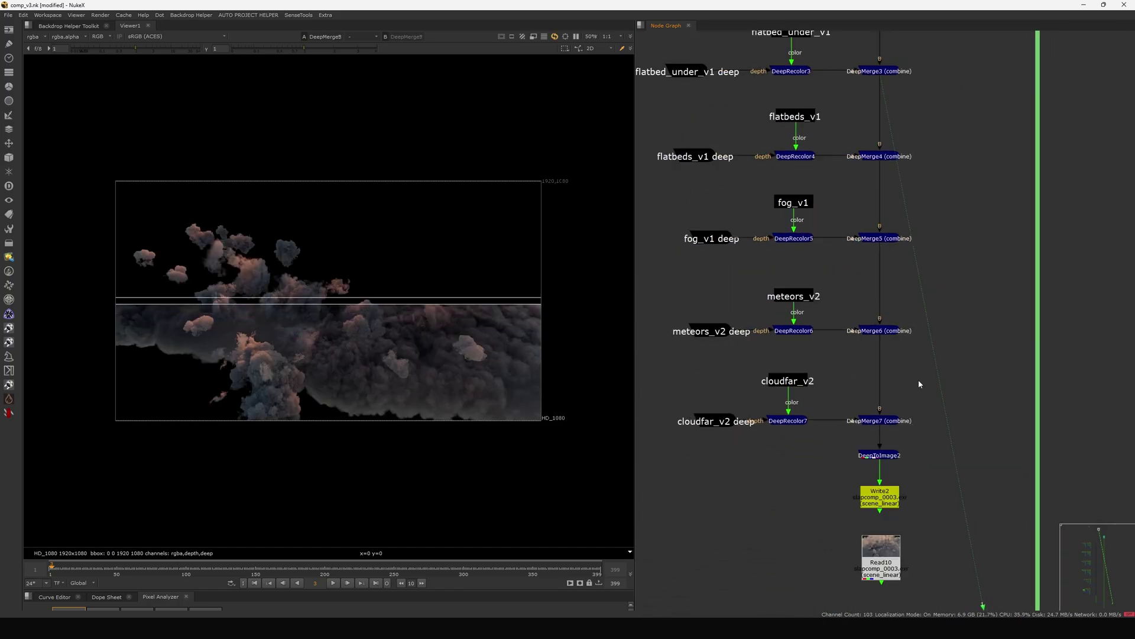
drag(919, 384, 836, 382)
key(1)
middle_drag(904, 444, 876, 359)
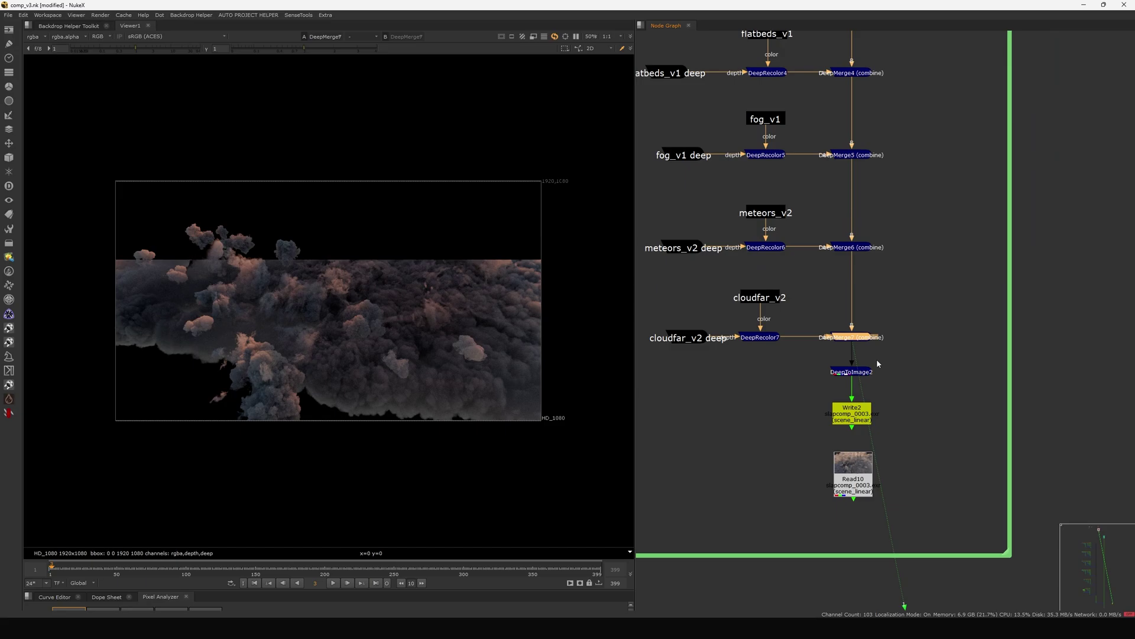
drag(909, 355, 809, 390)
key(1)
Display the pre-rendered Read10 slapcomp in the viewer and play it, examining the cloud detail up close.
middle_drag(847, 470, 840, 370)
scroll(840, 370, up, 2)
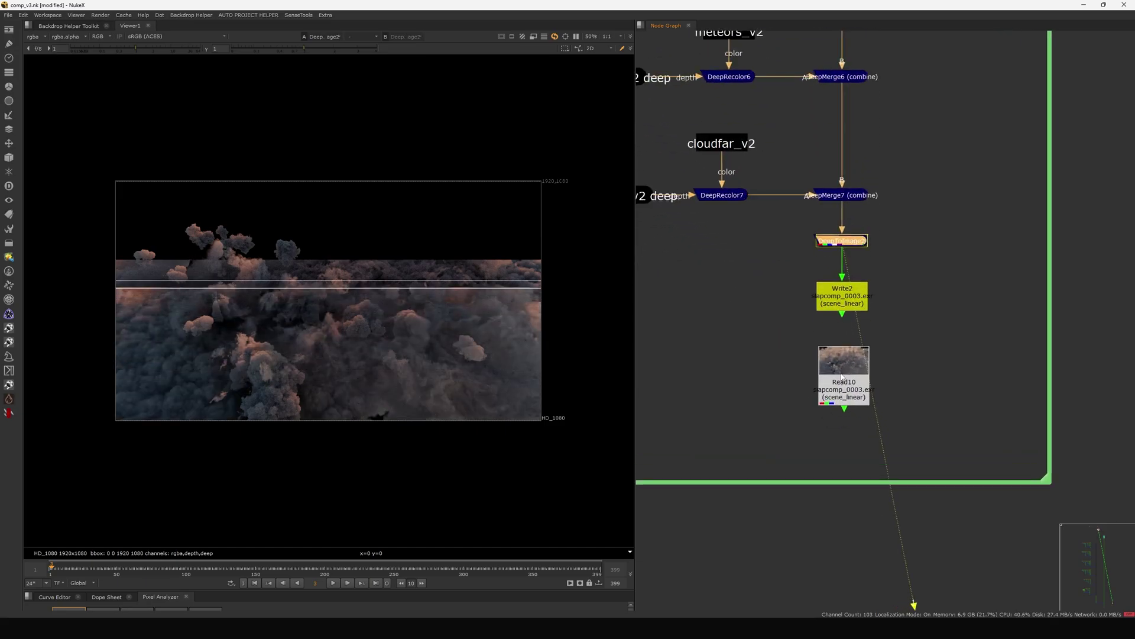
click(840, 371)
key(1)
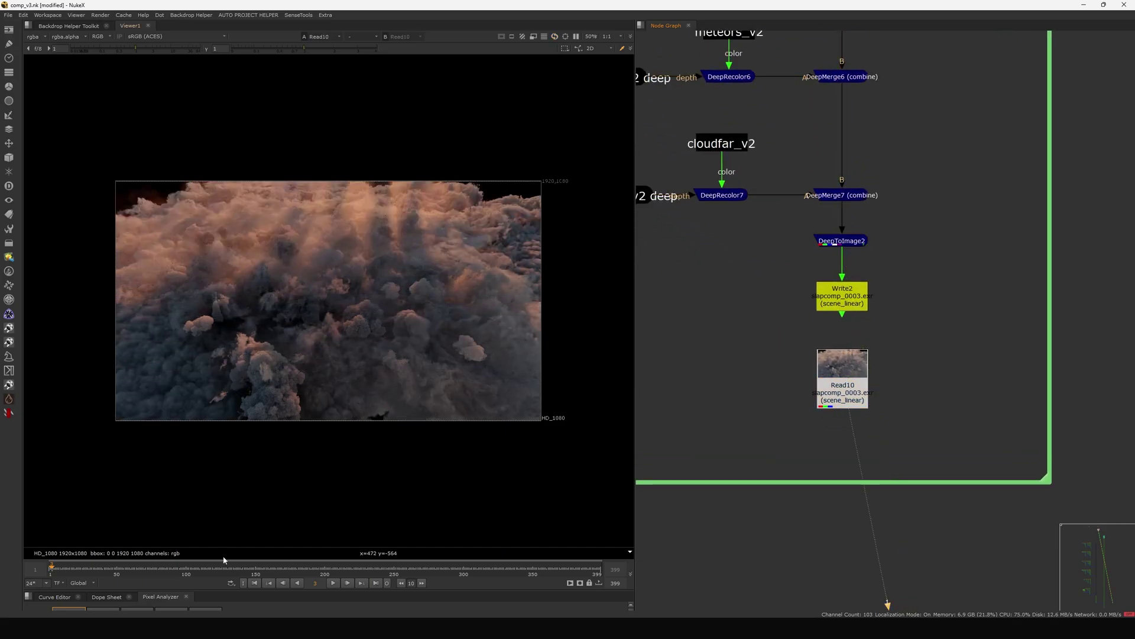
click(334, 583)
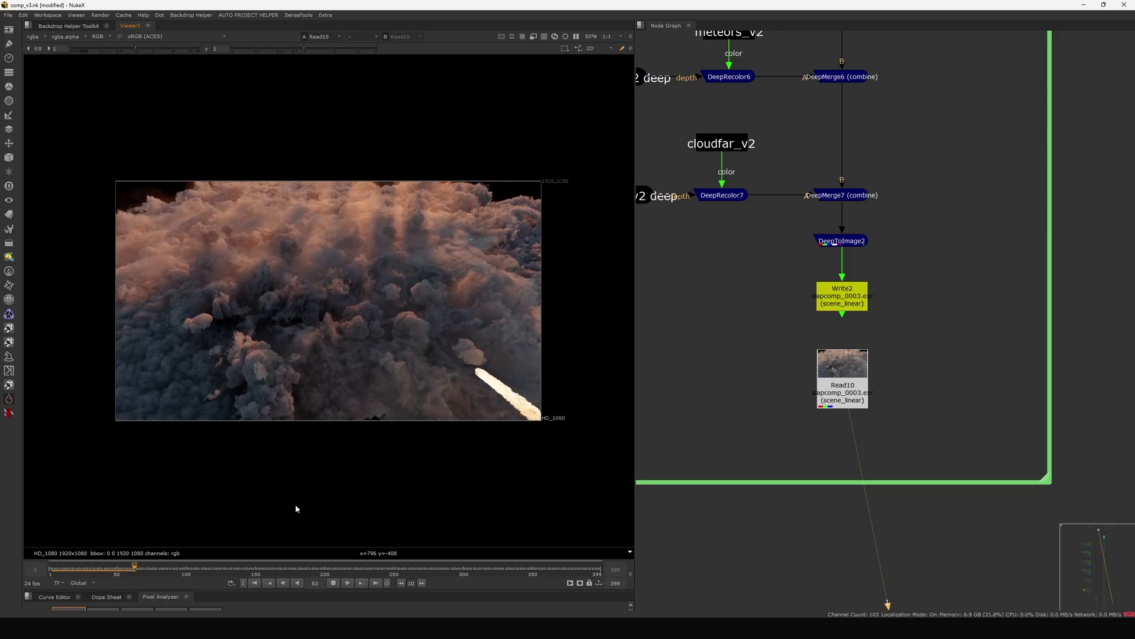
scroll(382, 289, up, 2)
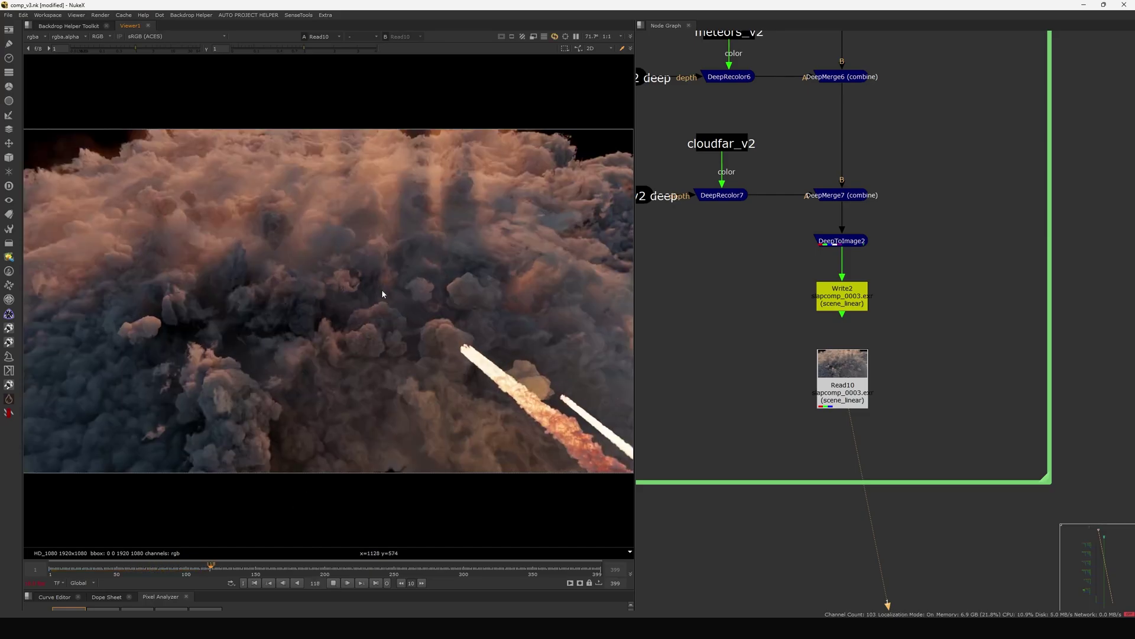
scroll(438, 263, up, 5)
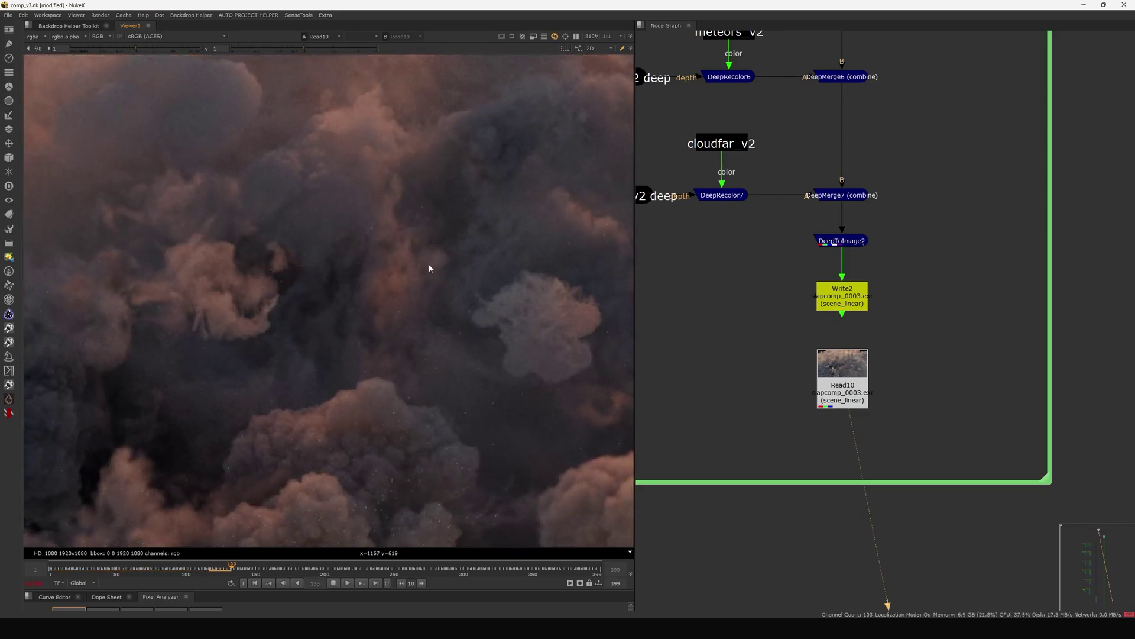
drag(462, 244, 344, 316)
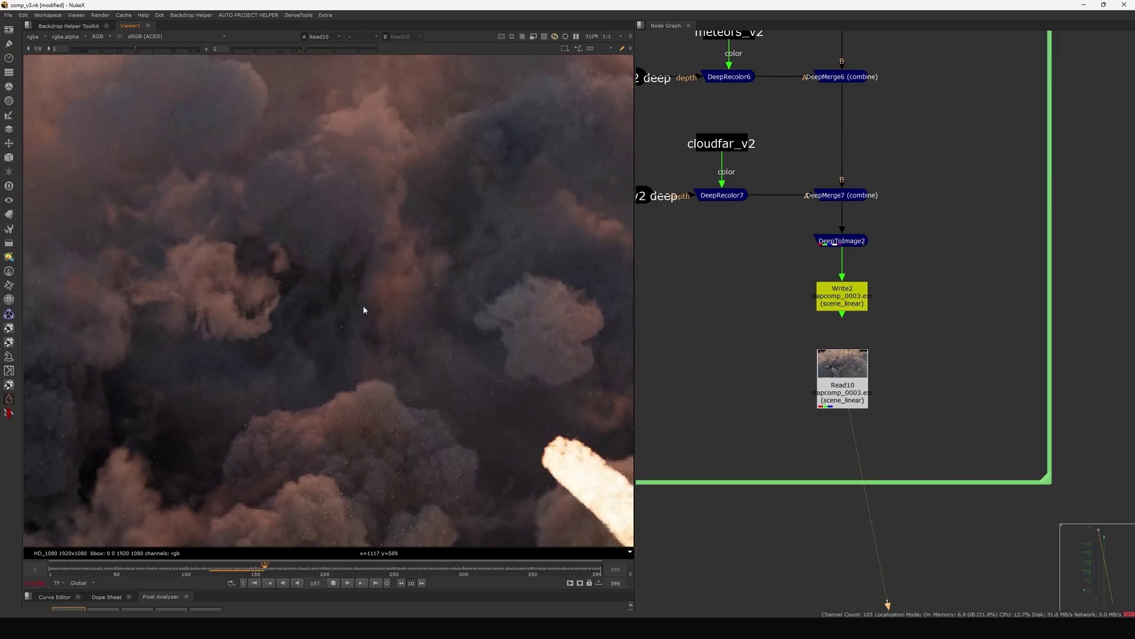
key(f)
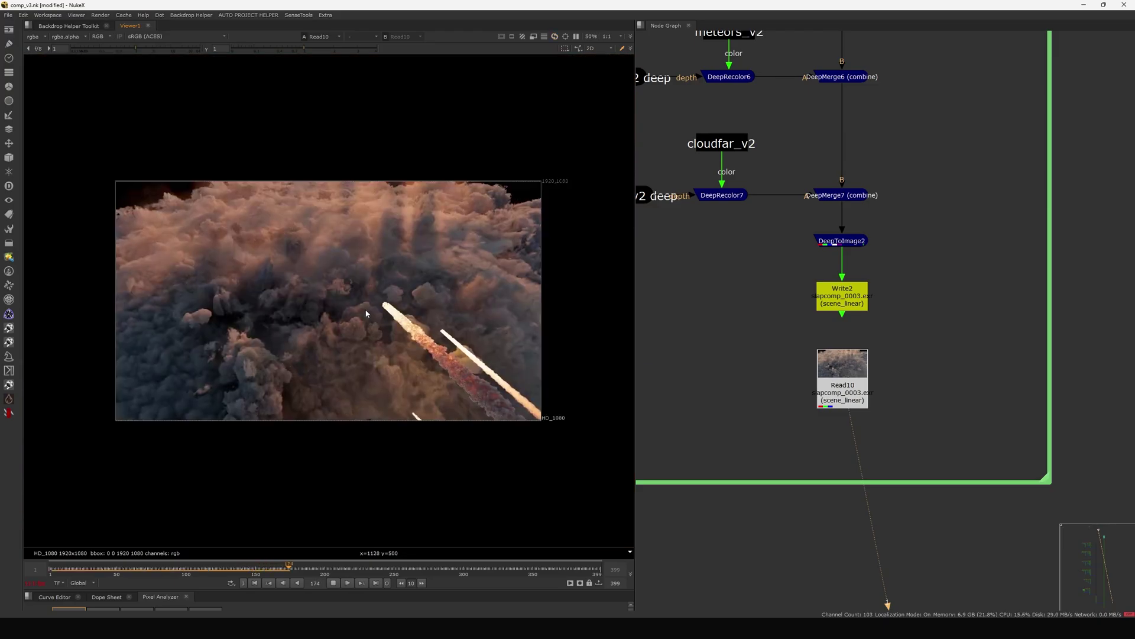
Pause the Read10 playback, examine the meteor trails up close in a short playback, and return to frame 1.
click(334, 583)
scroll(461, 343, up, 3)
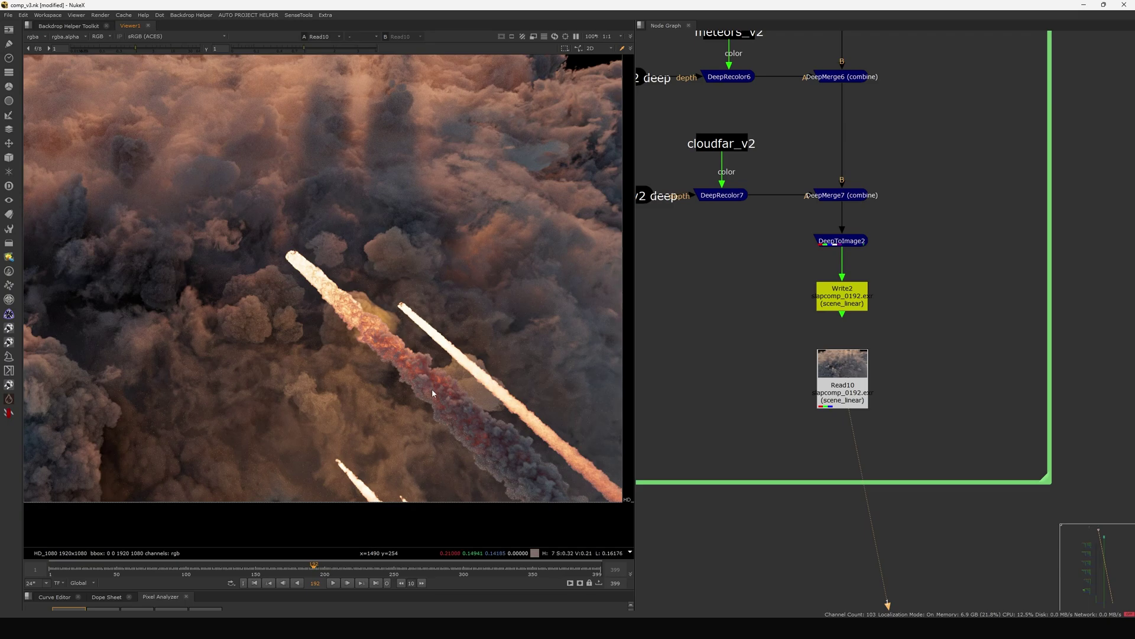
key(l)
scroll(431, 361, up, 2)
key(k)
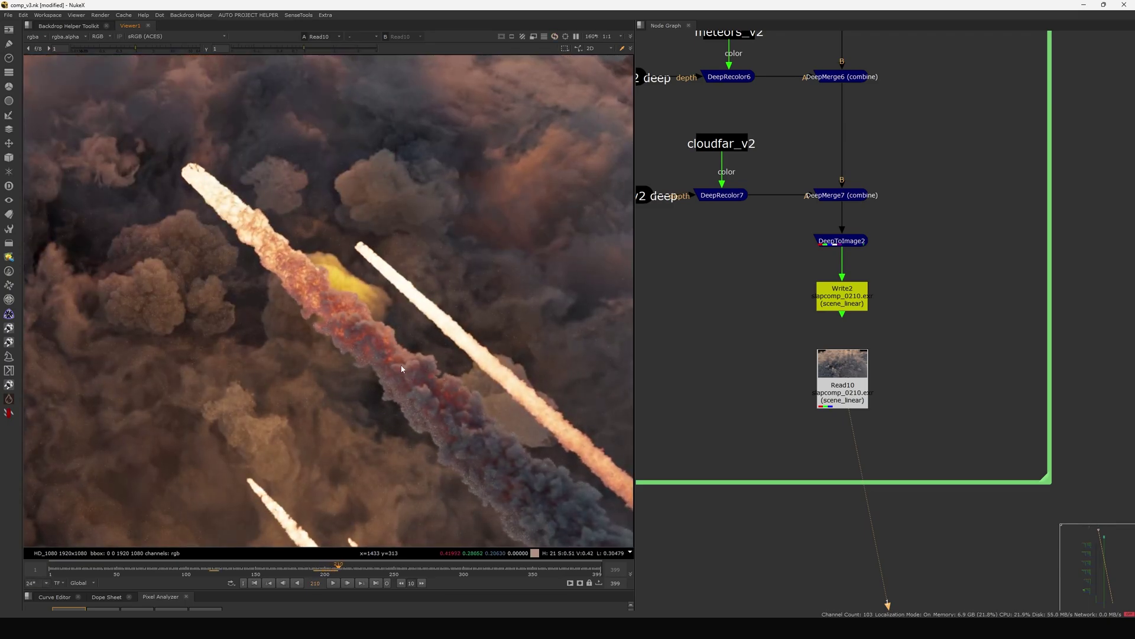
key(Home)
key(f)
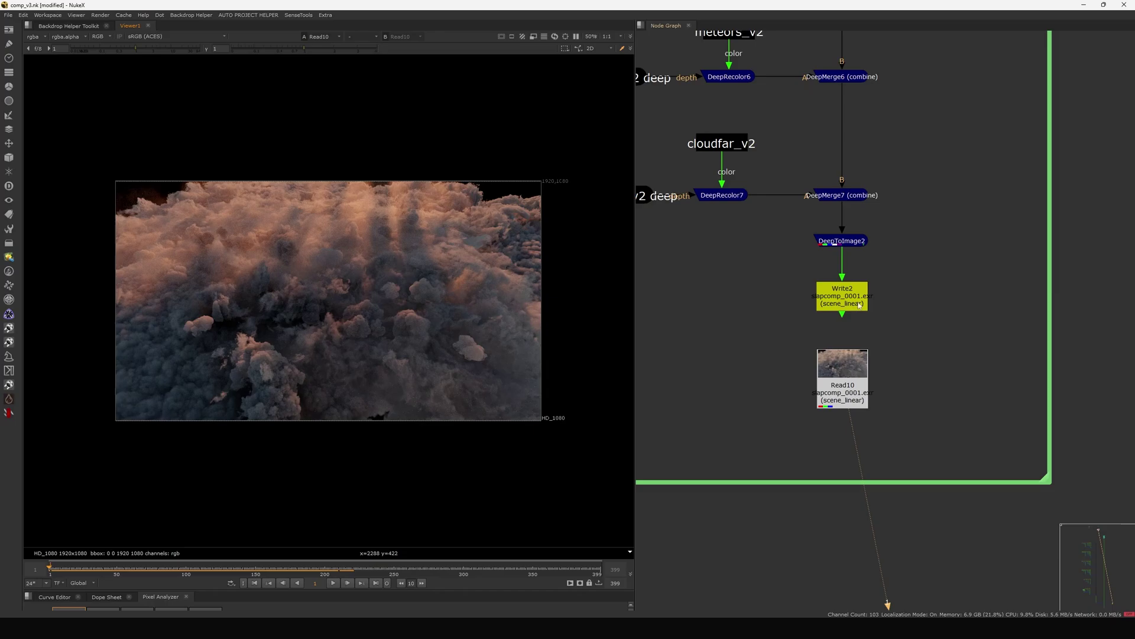
Select all the nodes in the BIN backdrop to inspect their hidden stamp connections, and deselect them.
scroll(870, 302, down, 12)
middle_drag(851, 314, 871, 321)
drag(954, 228, 690, 366)
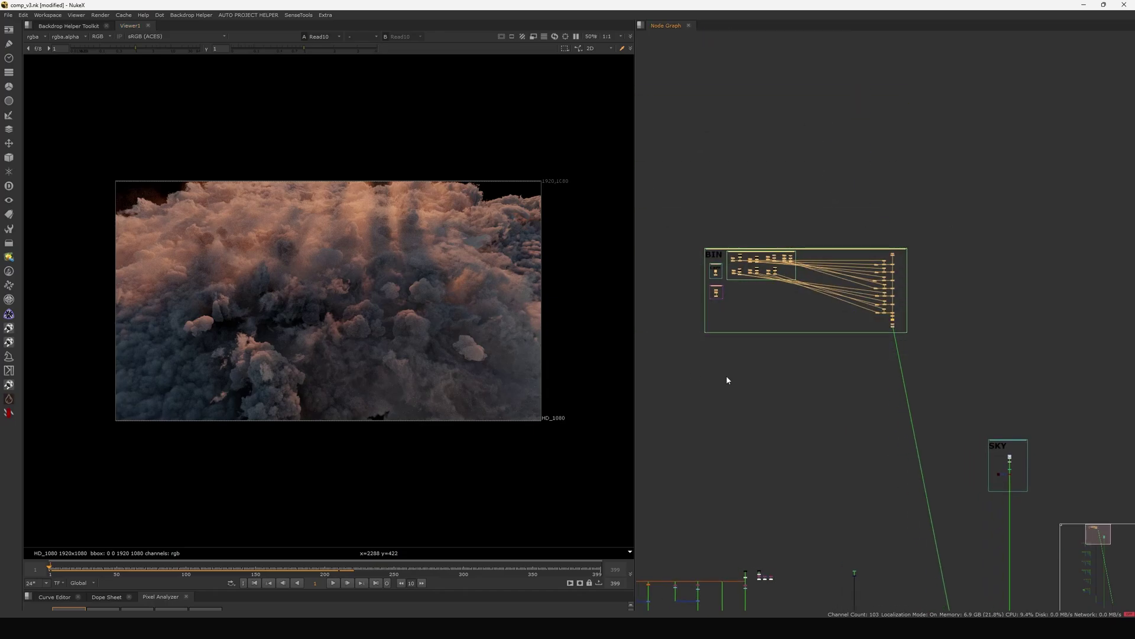
click(729, 374)
Look over the main comp branches below the BIN by selecting them to reveal their hidden connections.
scroll(808, 357, down, 9)
middle_drag(825, 375, 851, 228)
scroll(852, 227, up, 3)
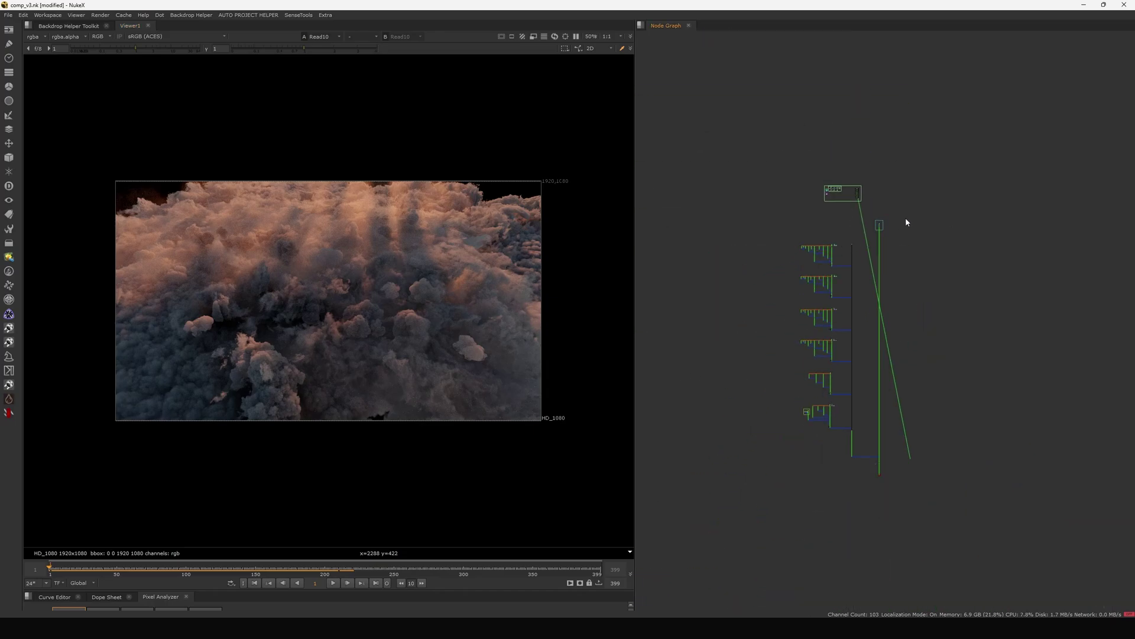
drag(908, 217, 775, 494)
drag(752, 527, 952, 223)
scroll(914, 230, down, 2)
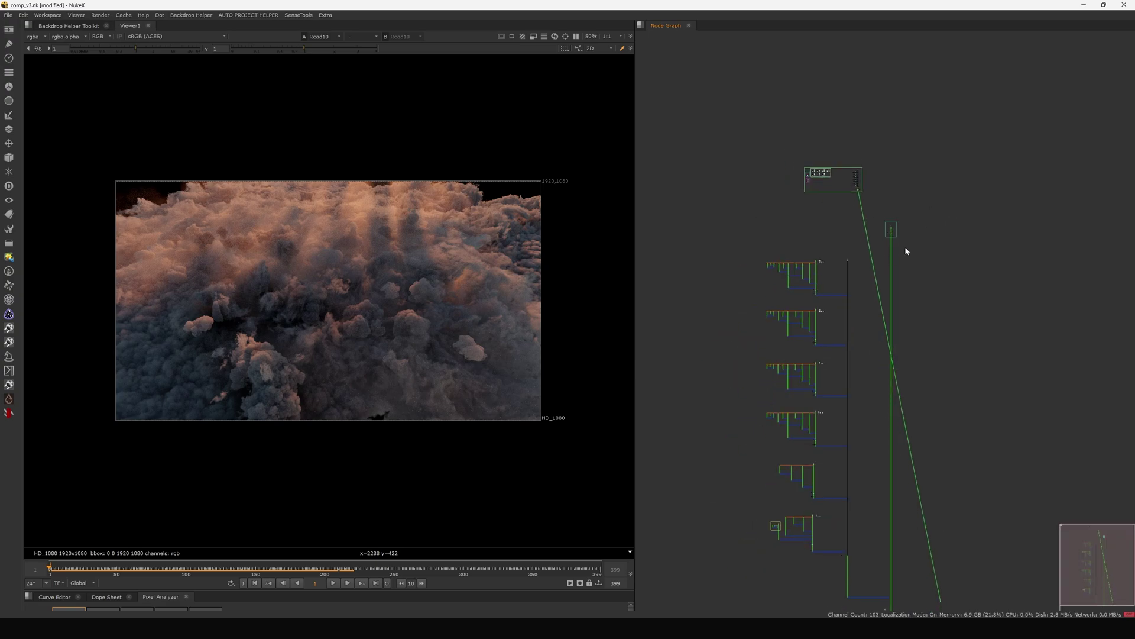
drag(920, 253, 784, 533)
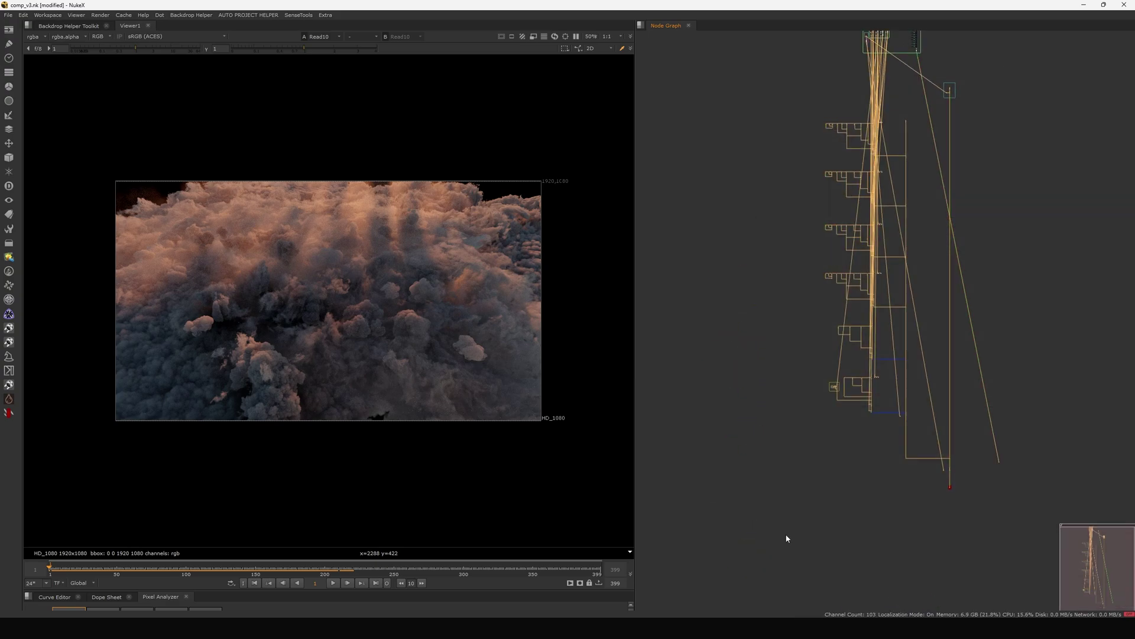
click(784, 536)
Display the Read9 sky image and its Exposure1 result from the SKY backdrop in the viewer.
middle_drag(917, 258, 889, 337)
scroll(850, 209, up, 10)
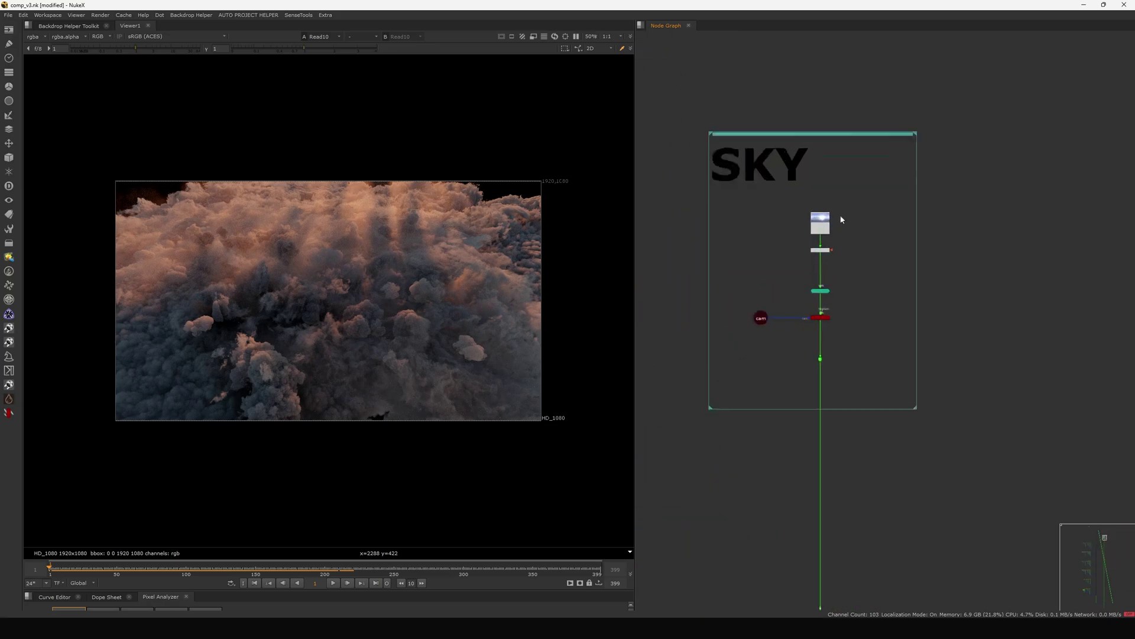
key(1)
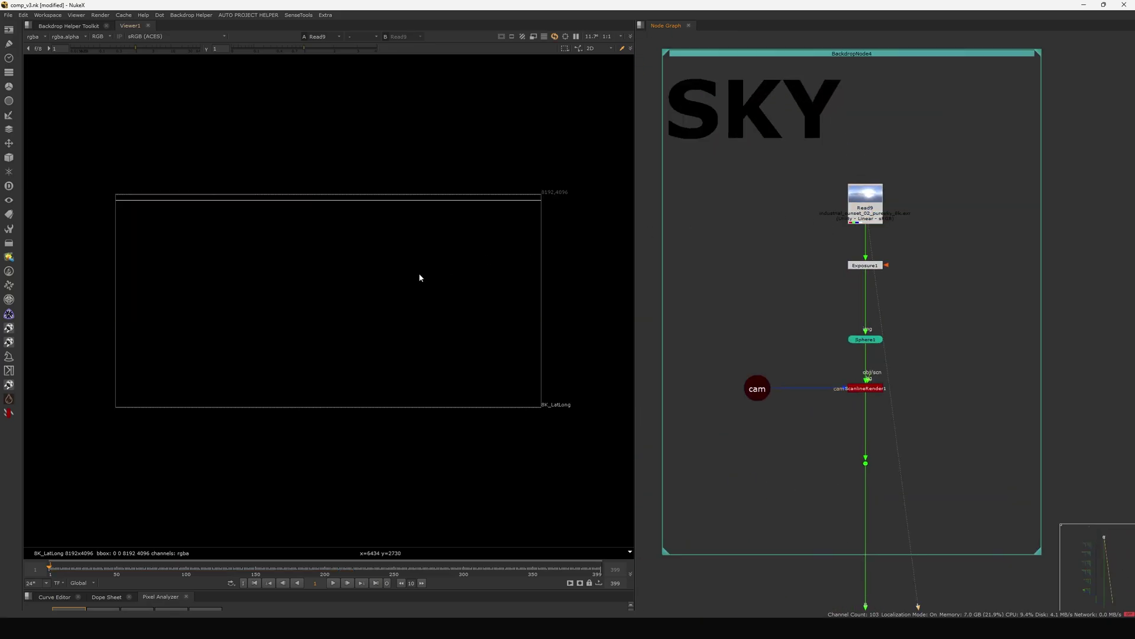
scroll(866, 225, up, 4)
scroll(873, 247, down, 5)
click(870, 271)
key(1)
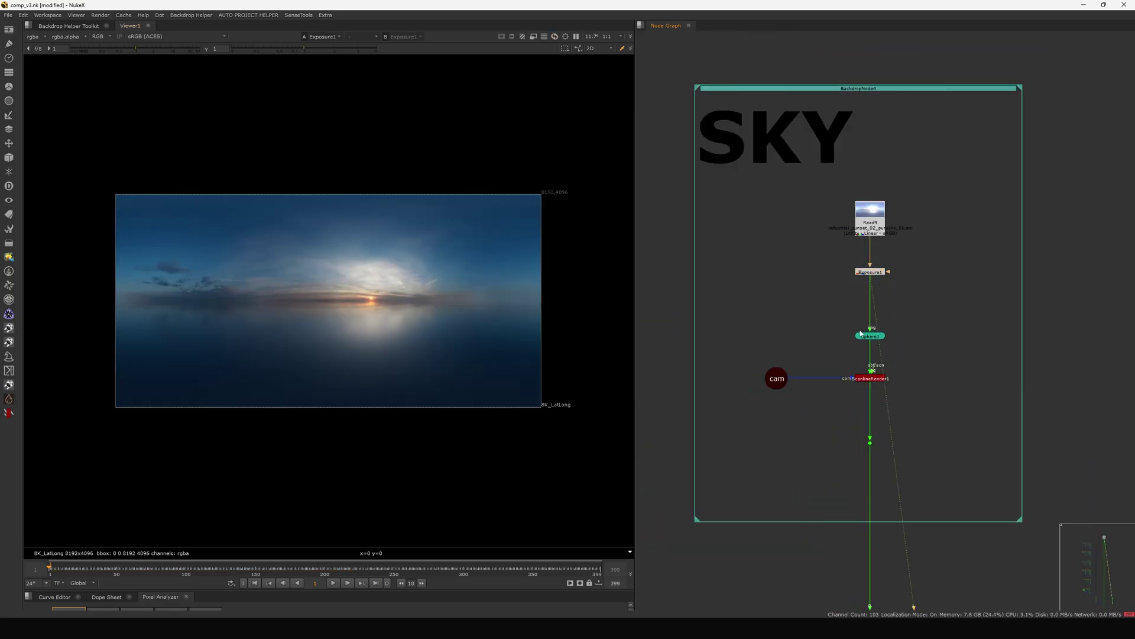
Display the cam stamp of the SKY backdrop in the 3D view and examine the camera from a wider angle.
middle_drag(841, 392, 857, 344)
drag(768, 357, 767, 358)
key(1)
click(807, 364)
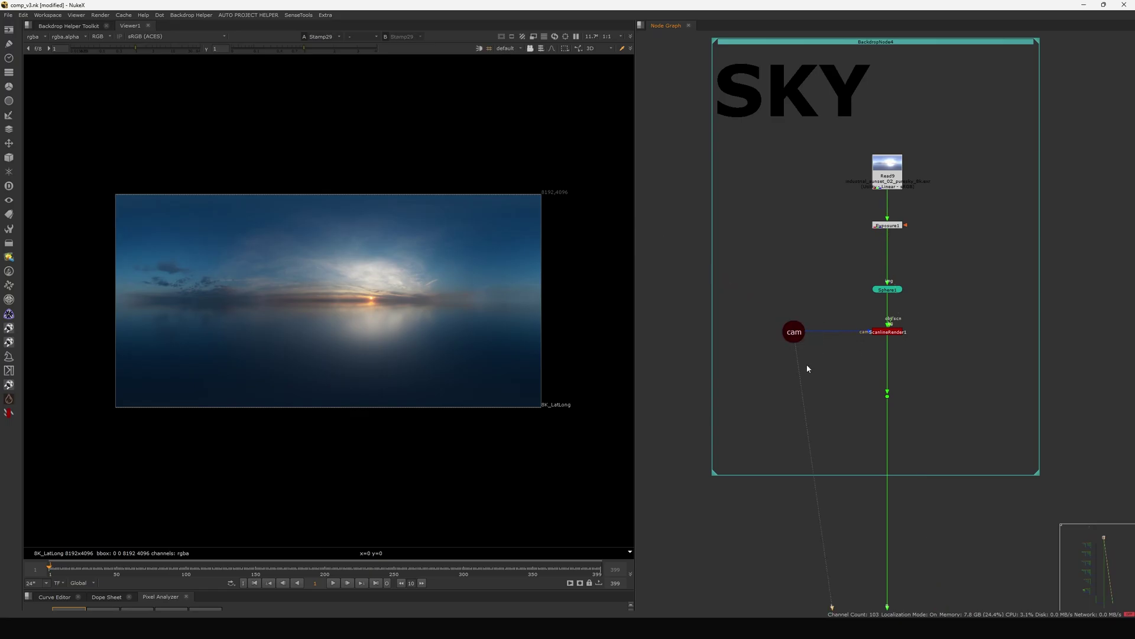
key(f)
scroll(373, 309, down, 4)
scroll(372, 313, down, 8)
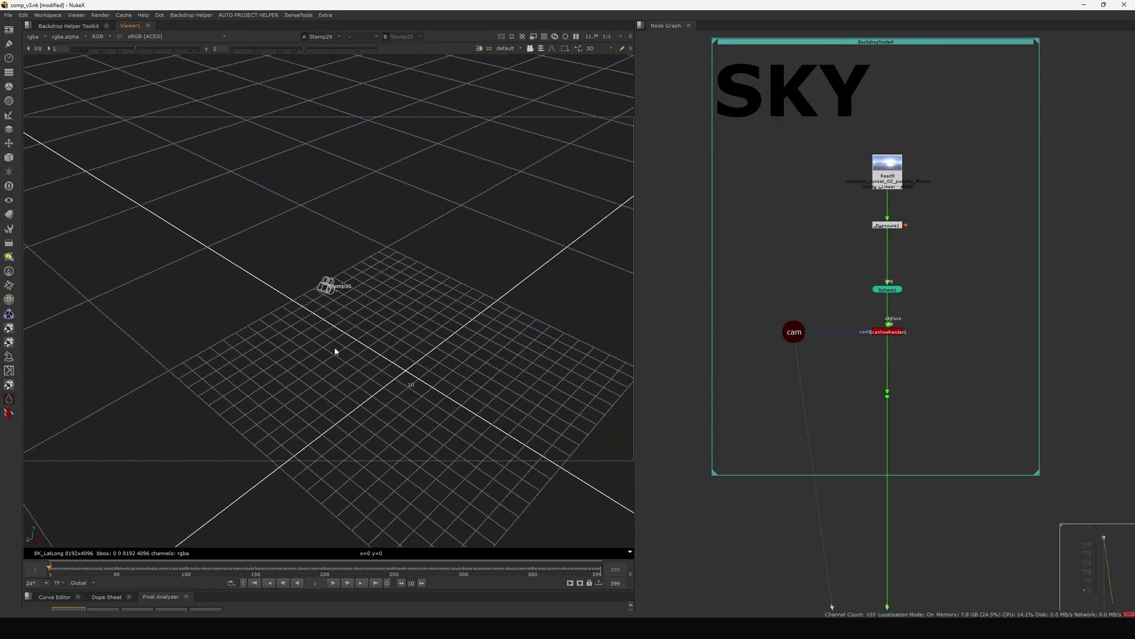
ctrl+drag(335, 350, 368, 382)
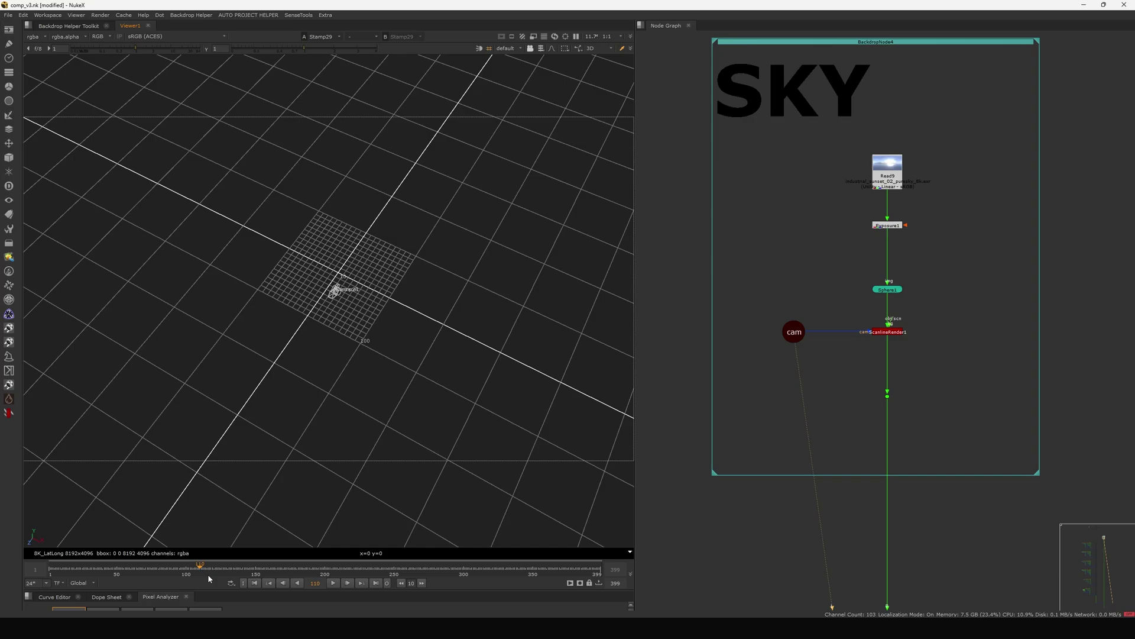
Display Sphere1 in the 3D view and examine the sky-textured sphere from outside.
click(887, 289)
key(1)
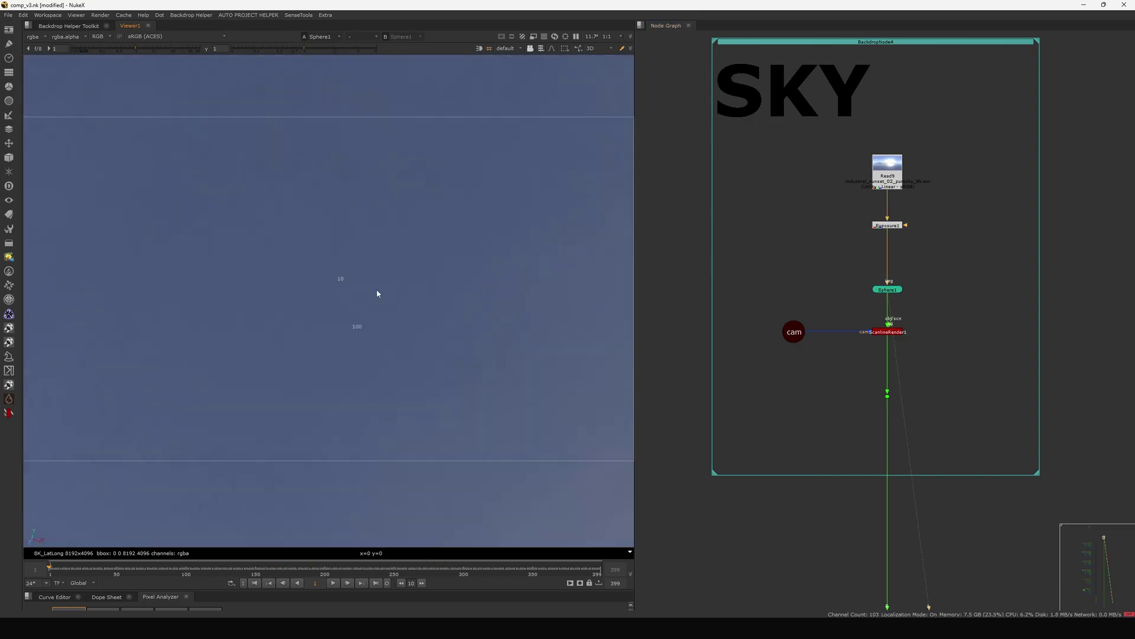
key(Tab)
scroll(364, 277, up, 6)
ctrl+drag(431, 260, 532, 239)
click(875, 289)
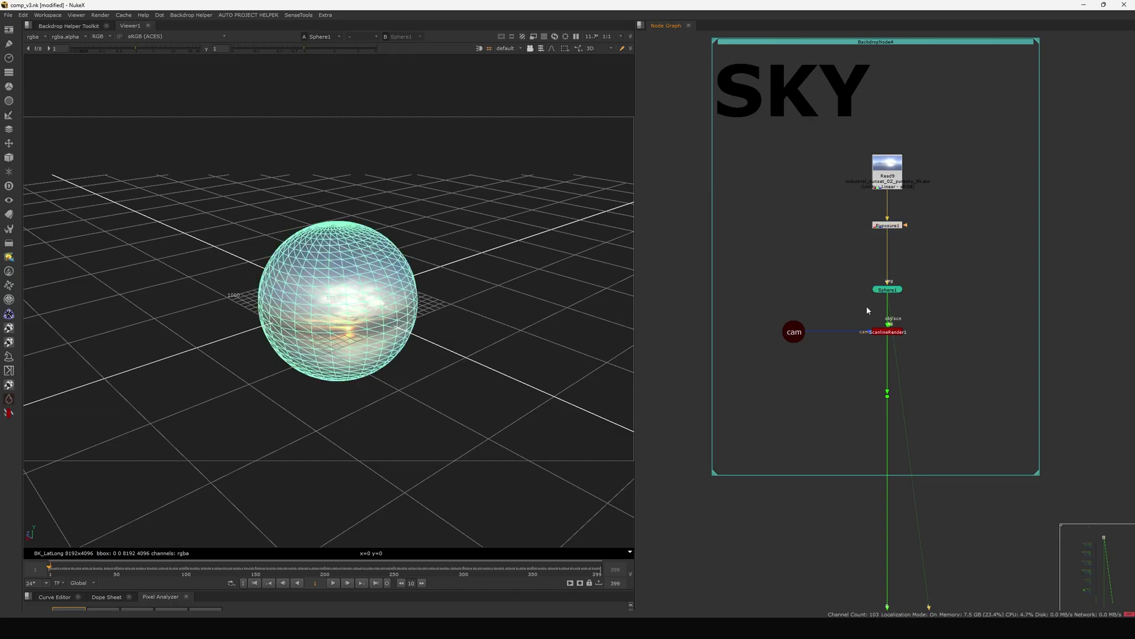
Display the sky render at the dot below ScanlineRender1 in 2D and scrub the timeline to check its motion.
drag(841, 355, 841, 355)
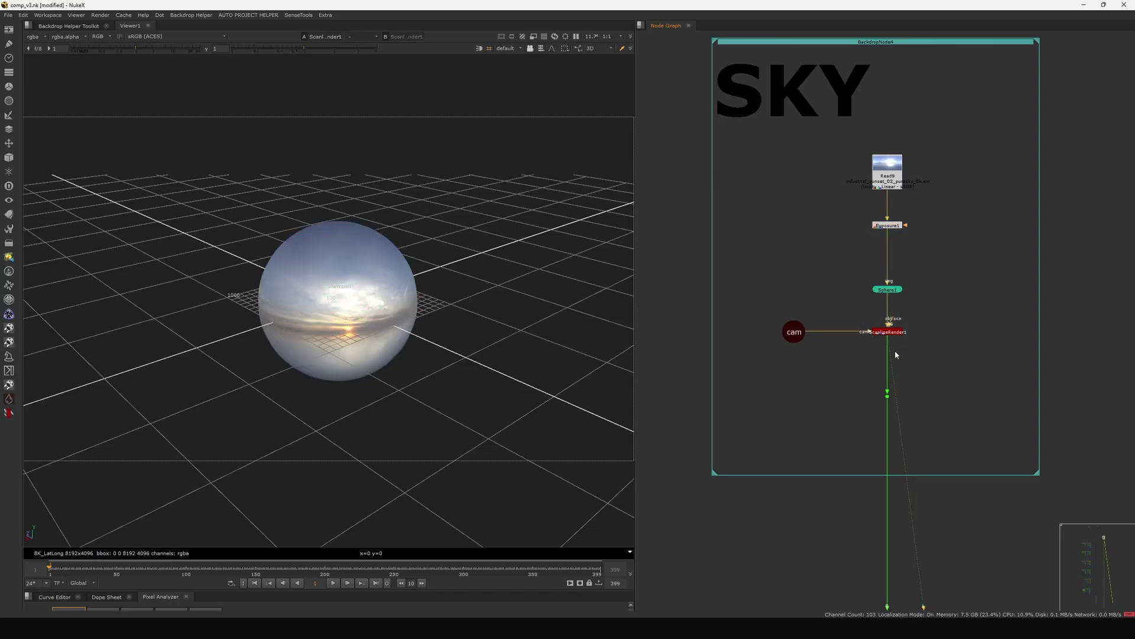
drag(943, 360, 840, 412)
key(1)
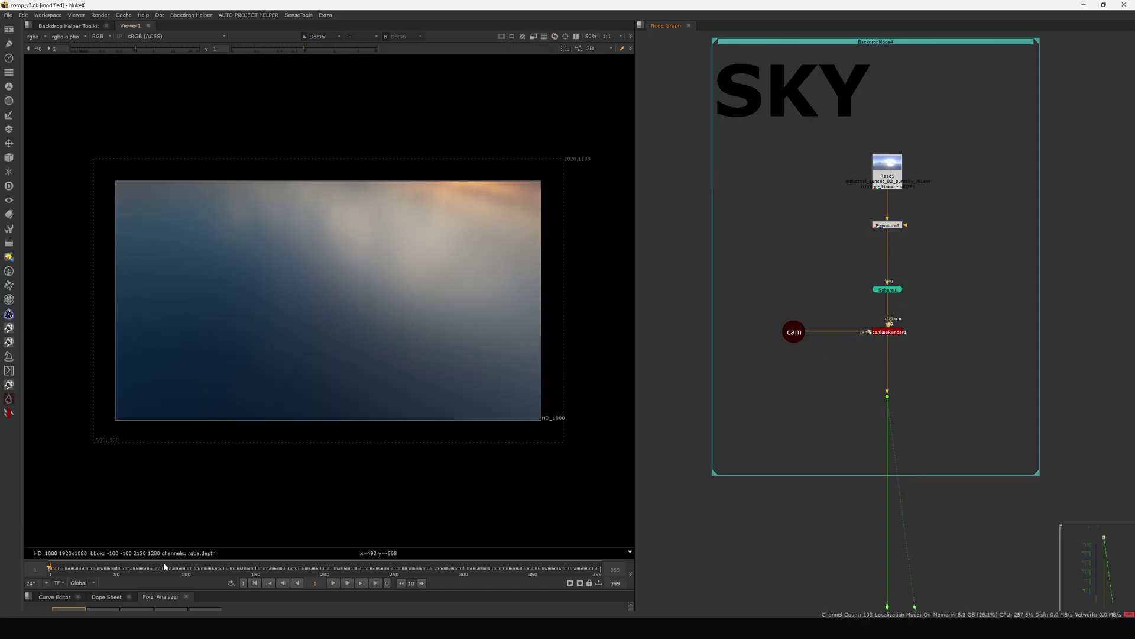
drag(74, 573, 253, 573)
Open the Sphere1 properties, examine its rotation and uniform scale settings, and close them.
scroll(898, 304, up, 5)
double_click(903, 288)
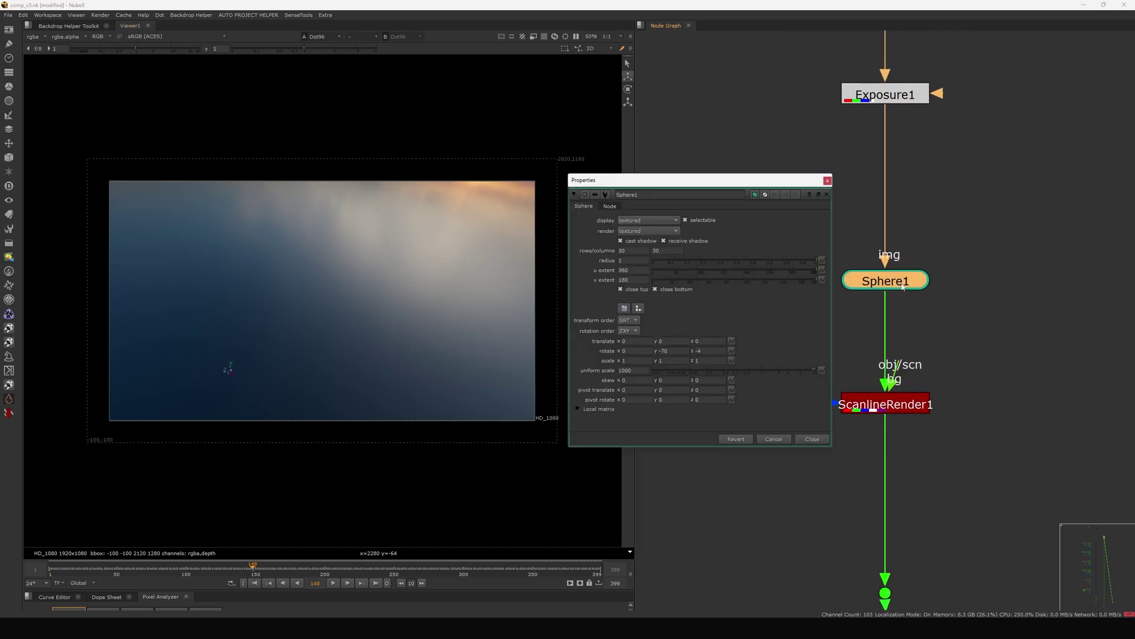
drag(777, 192, 902, 155)
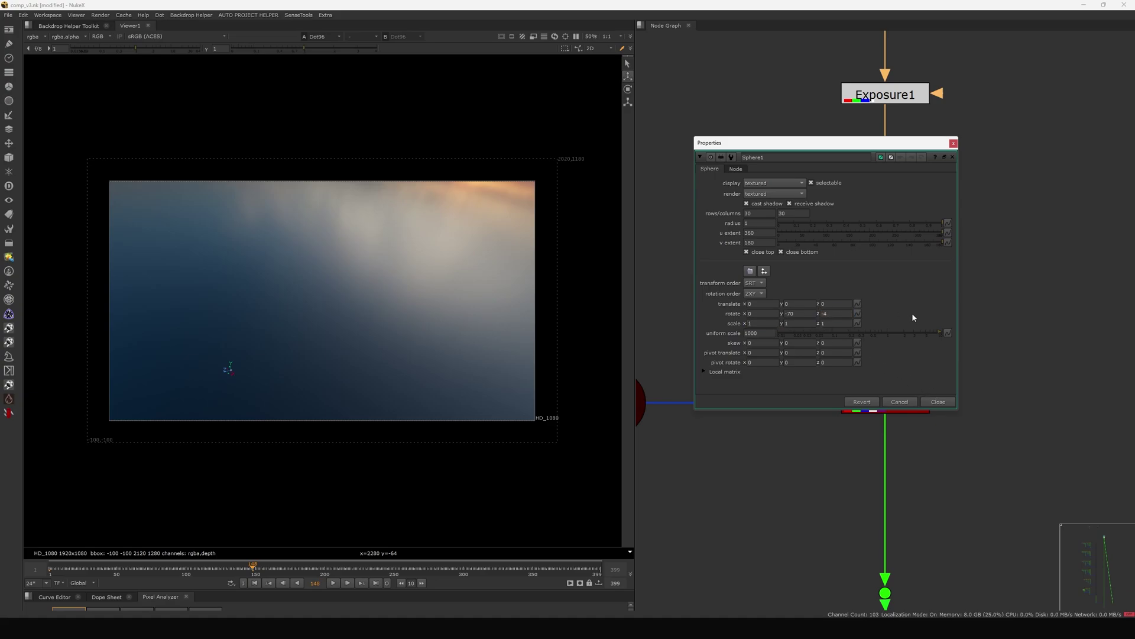
click(942, 405)
Display the ScanlineRender1 result of the SKY backdrop in the viewer.
scroll(890, 281, down, 8)
drag(933, 322, 857, 344)
click(890, 302)
key(1)
drag(941, 293, 855, 338)
Find the Reformat2 and DeepFromImage2 nodes at the start of the deep merge tree and display Reformat2 in the viewer.
scroll(884, 343, down, 5)
middle_drag(814, 408, 1005, 314)
middle_drag(737, 405, 956, 294)
drag(680, 212, 1011, 455)
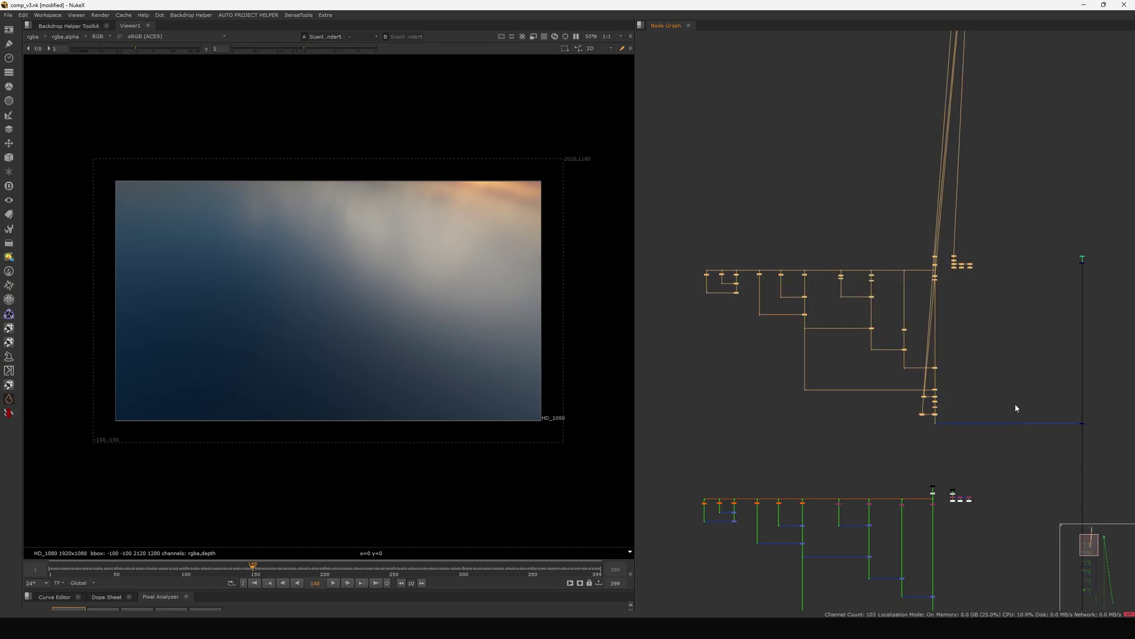
middle_drag(1063, 301, 947, 300)
scroll(980, 267, up, 8)
drag(881, 299, 1007, 261)
key(1)
scroll(940, 217, up, 4)
drag(1010, 198, 903, 291)
key(1)
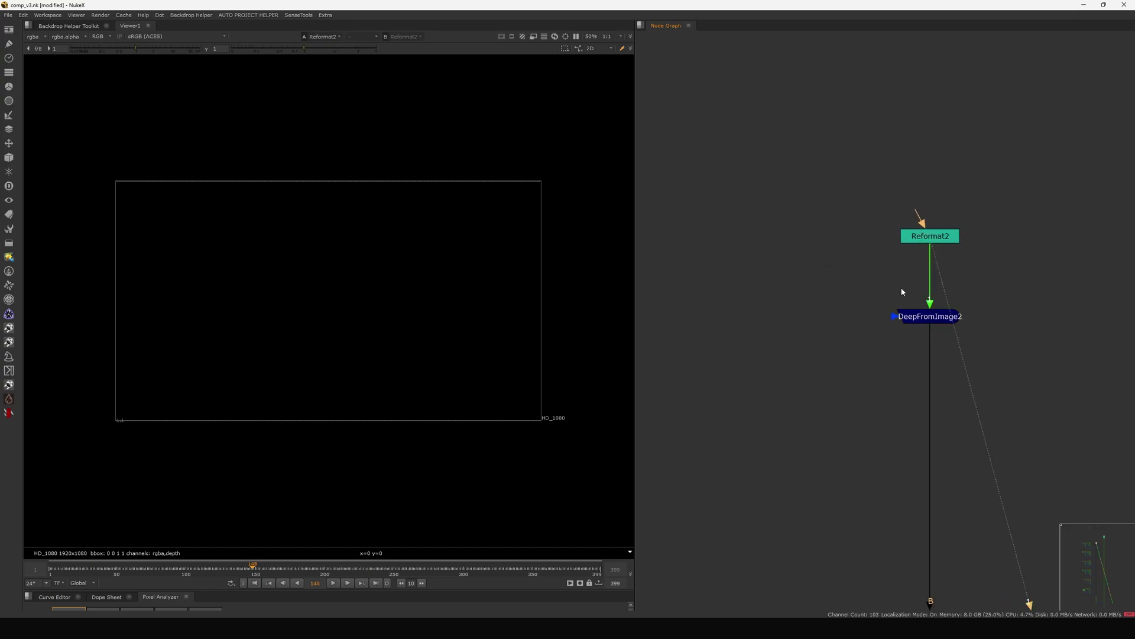
Display the flatbed_under_v1 stamp at the head of the uppermost pass rebuild tree.
scroll(899, 324, down, 12)
middle_drag(870, 385, 907, 328)
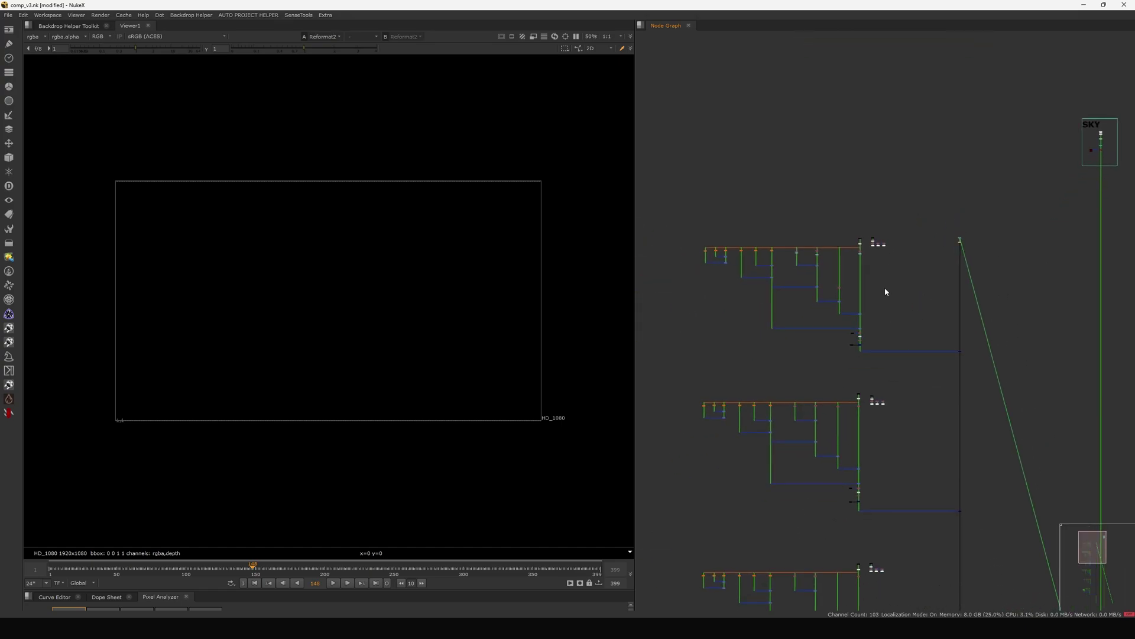
middle_drag(884, 287, 959, 294)
drag(998, 221, 762, 374)
scroll(931, 240, up, 5)
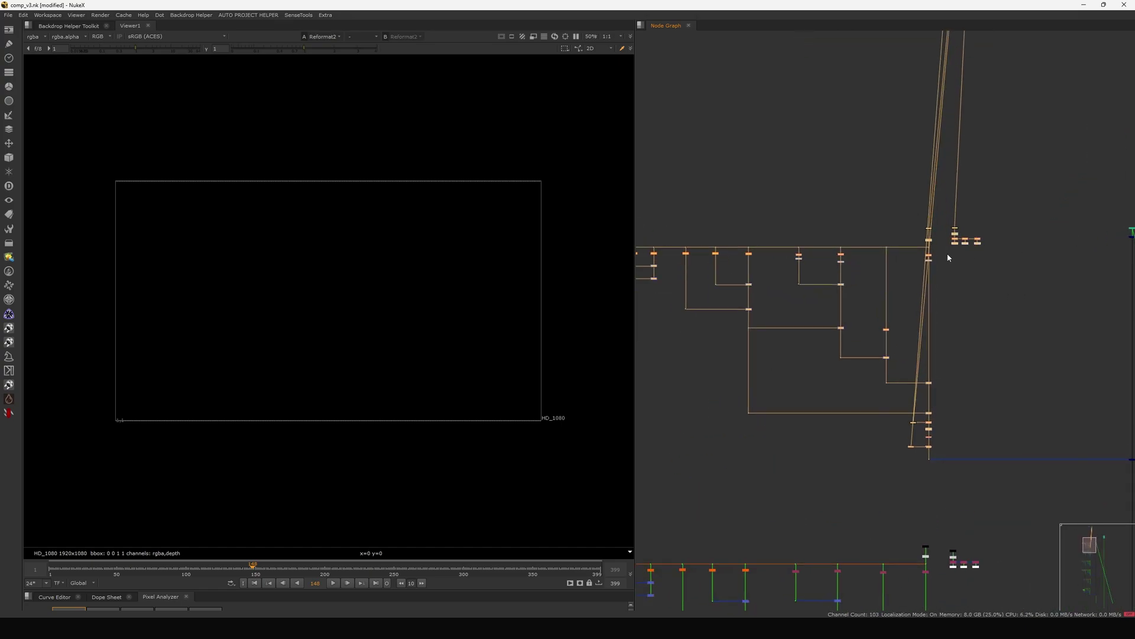
scroll(917, 220, up, 4)
click(956, 190)
drag(976, 175, 870, 229)
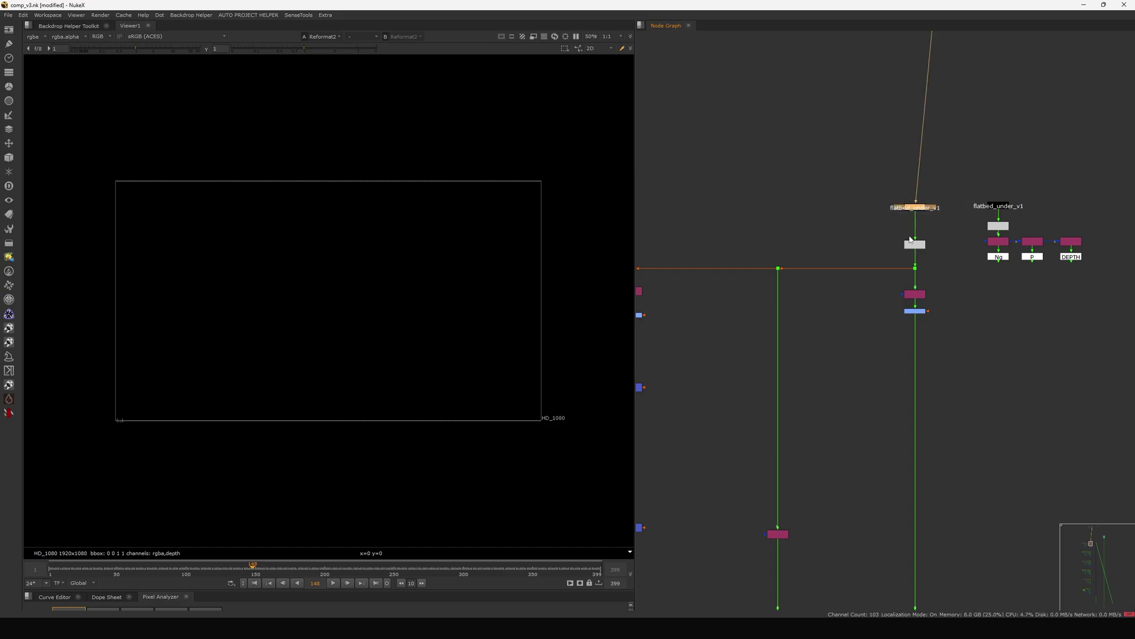
key(1)
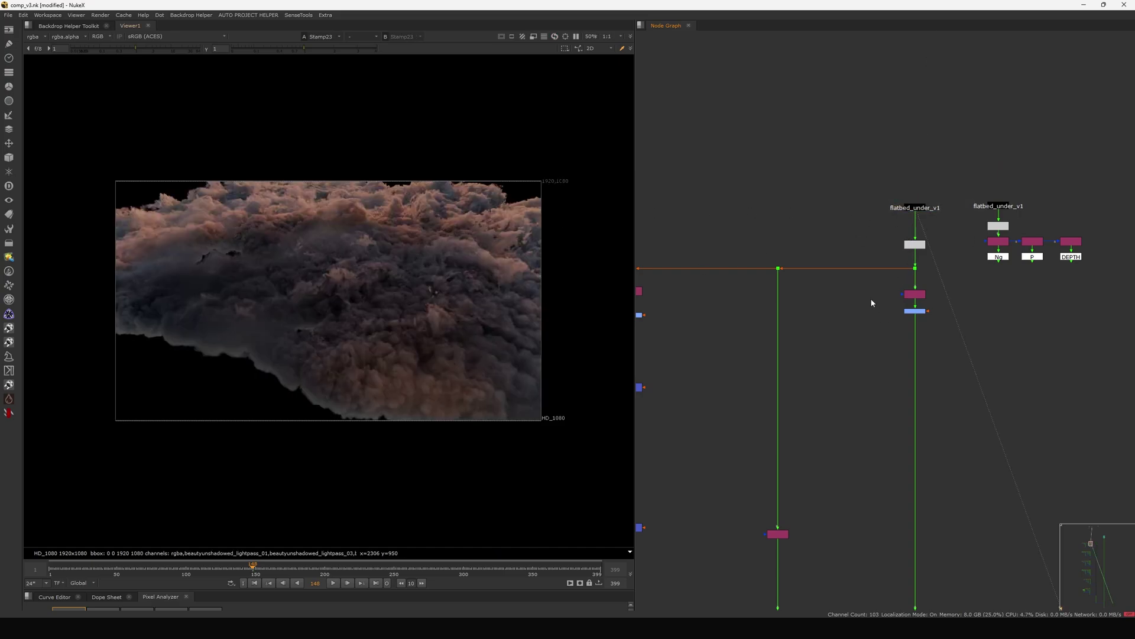
Display Unpremult3 and the Shuffle30 albedo pass below the flatbed_under_v1 stamp.
scroll(871, 303, up, 3)
key(1)
click(877, 264)
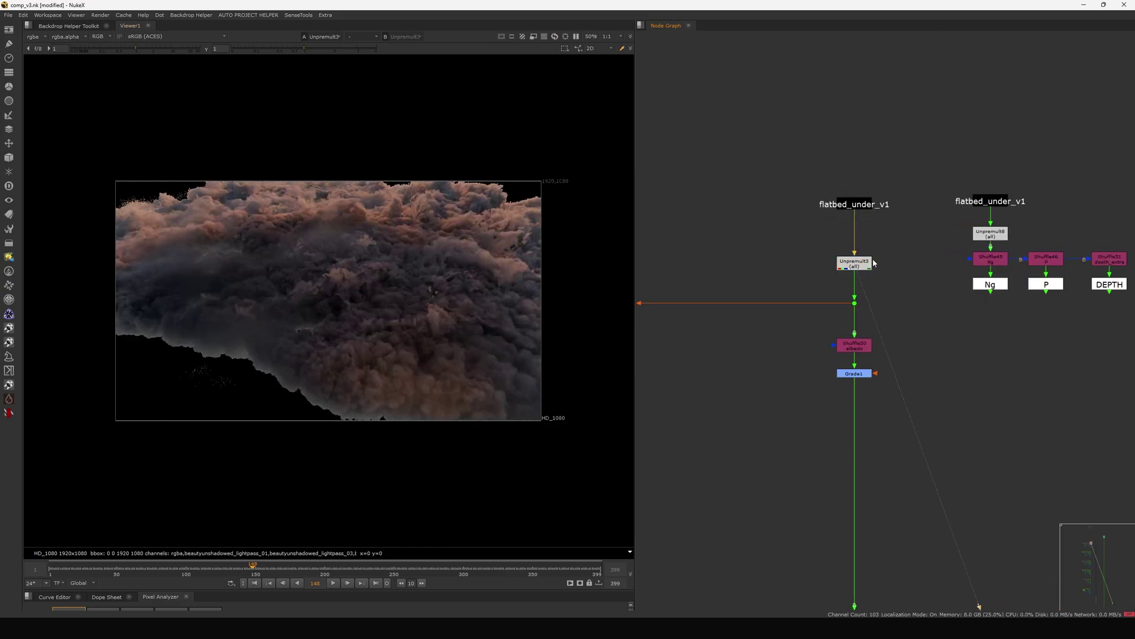
scroll(886, 254, down, 4)
scroll(860, 289, up, 2)
click(887, 297)
key(1)
Disable Grade1 below Shuffle30 and the Grade nodes below Shuffle28 and Shuffle27.
click(791, 310)
middle_drag(642, 330, 753, 286)
click(998, 273)
middle_drag(652, 304, 956, 232)
scroll(790, 259, down, 5)
middle_drag(747, 279, 792, 259)
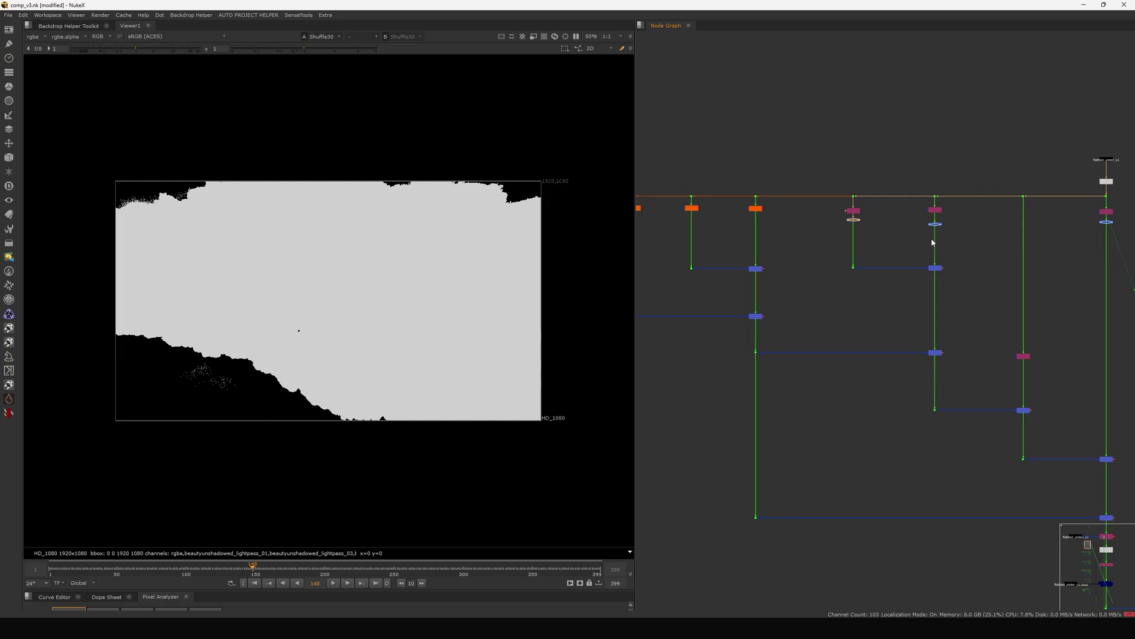
middle_drag(932, 241, 813, 261)
scroll(1004, 230, up, 3)
drag(1029, 220, 961, 239)
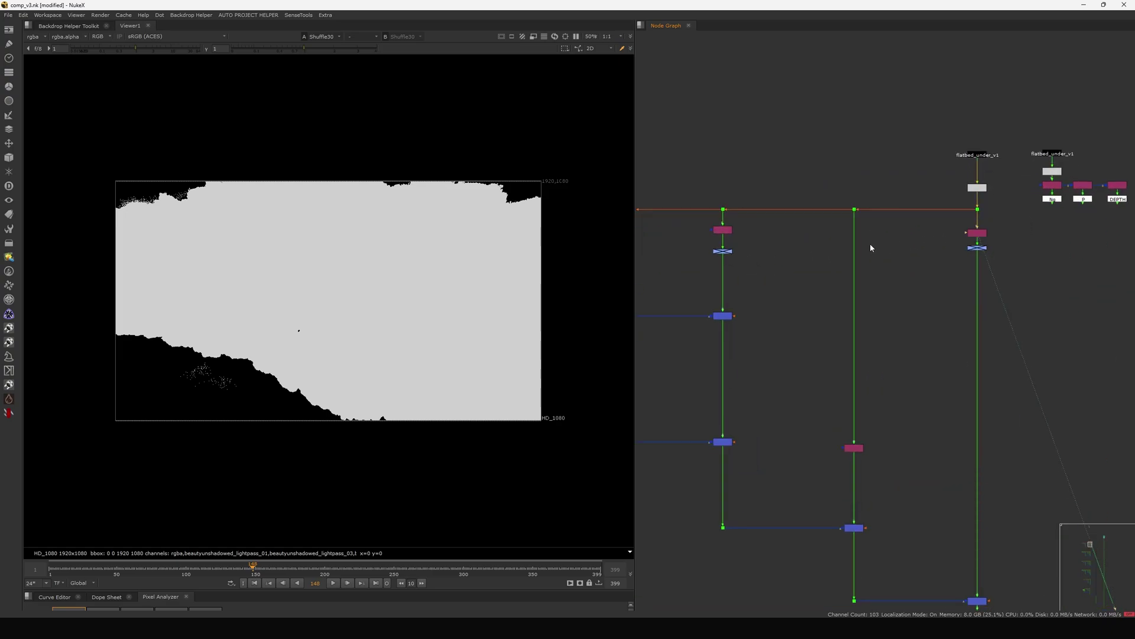
middle_drag(807, 245, 931, 250)
middle_drag(1105, 240, 875, 259)
scroll(884, 254, up, 7)
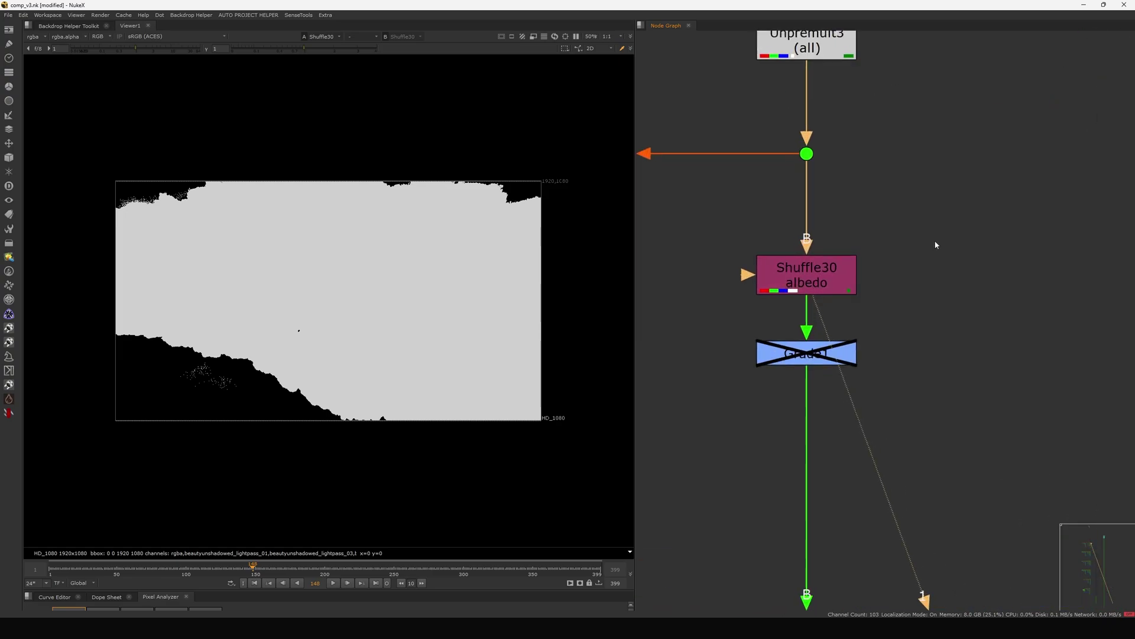
mouse_move(952, 232)
mouse_down()
mouse_move(708, 312)
mouse_move(893, 247)
mouse_up()
Display the Shuffle28 indirect volume pass in the viewer.
scroll(892, 248, down, 8)
middle_drag(741, 282, 921, 266)
scroll(853, 244, up, 4)
drag(927, 204, 902, 216)
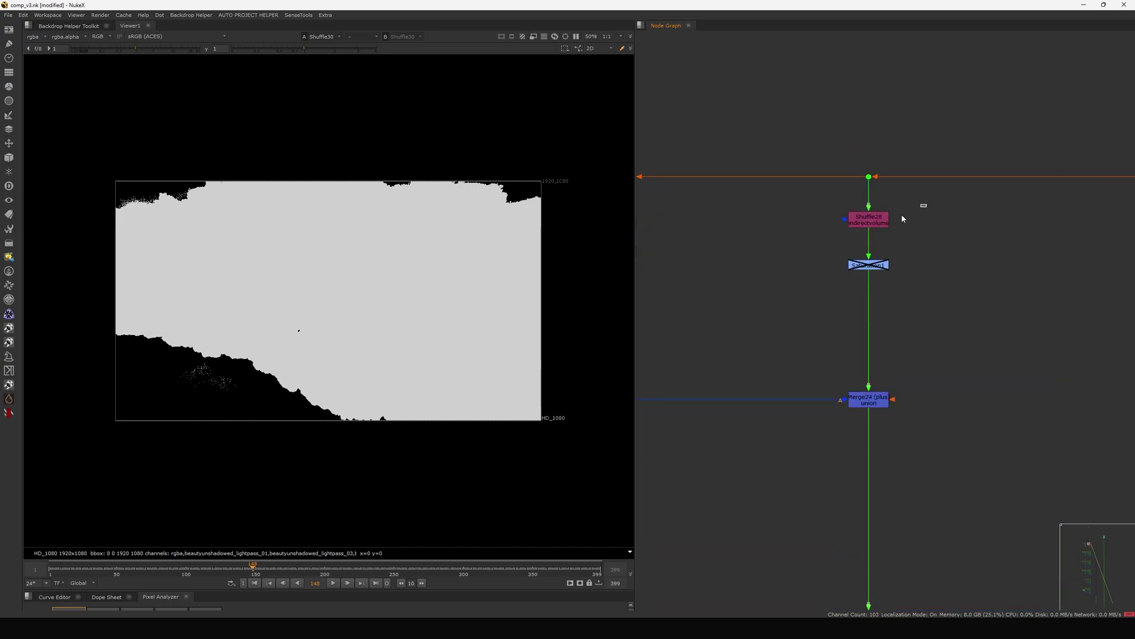
key(1)
Display the Shuffle27 pass of the neighbouring branch in the viewer.
scroll(951, 202, down, 3)
scroll(946, 236, up, 3)
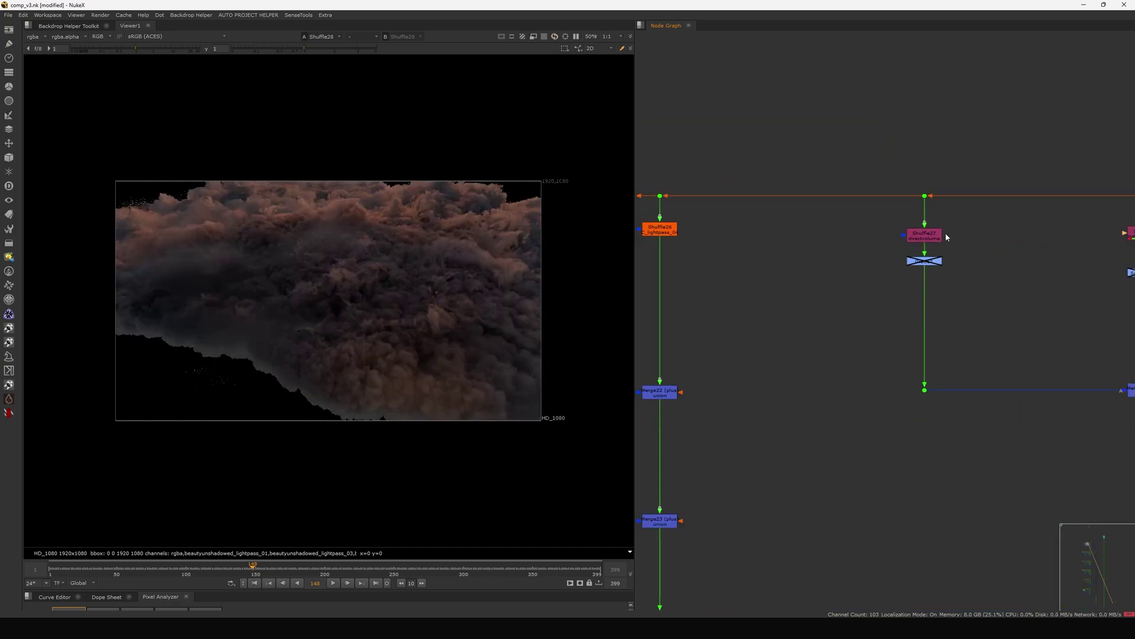
scroll(959, 230, up, 3)
click(875, 250)
key(1)
Display the light passes C_lightpass_04 from Shuffle26 and C_lightpass_03 from Shuffle25 in the viewer.
scroll(828, 260, down, 4)
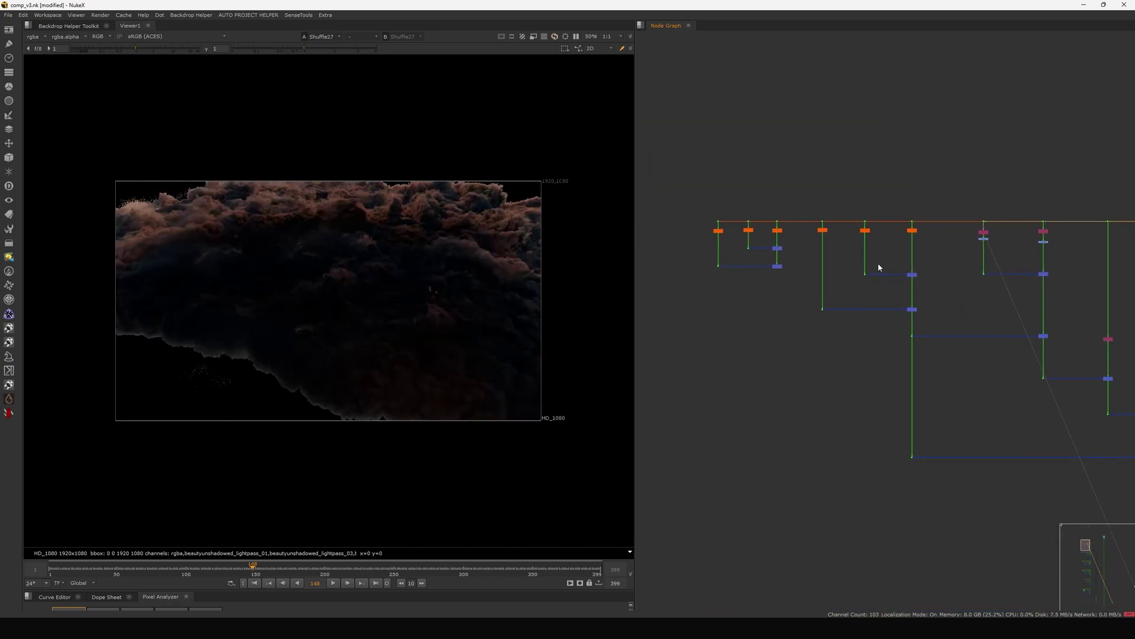
scroll(959, 230, up, 2)
middle_drag(959, 227, 899, 251)
scroll(906, 237, up, 3)
drag(905, 219, 779, 265)
key(1)
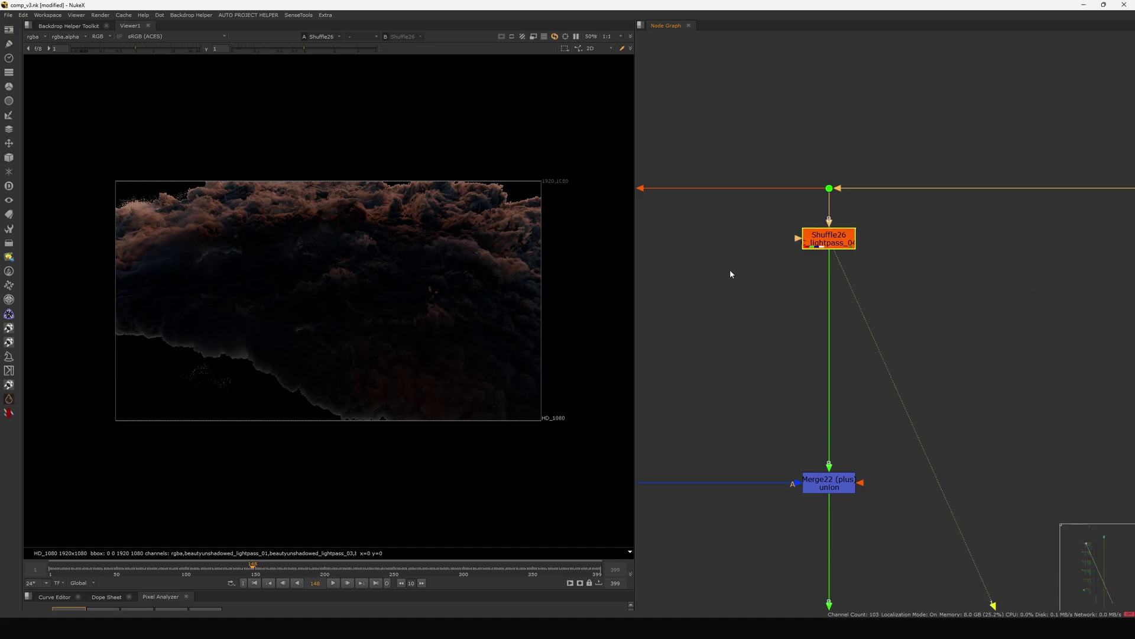
middle_drag(724, 269, 969, 254)
drag(759, 265, 887, 208)
key(1)
middle_drag(733, 251, 981, 243)
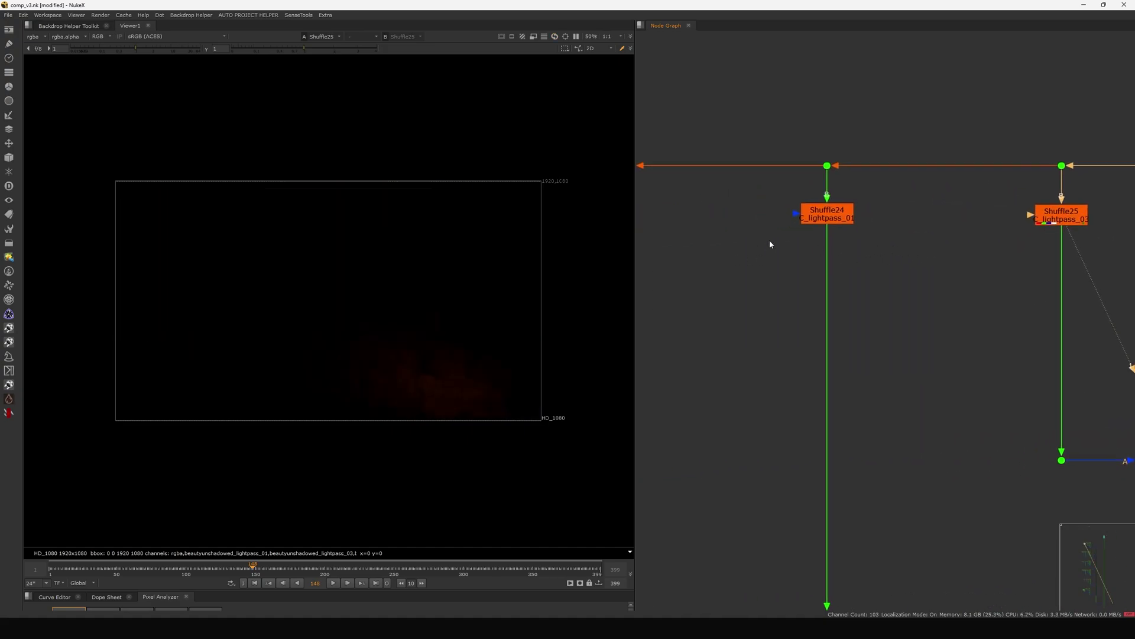
Display C_lightpass_01 from Shuffle24 and scrub the timeline to about frame 288.
drag(762, 244, 918, 186)
key(1)
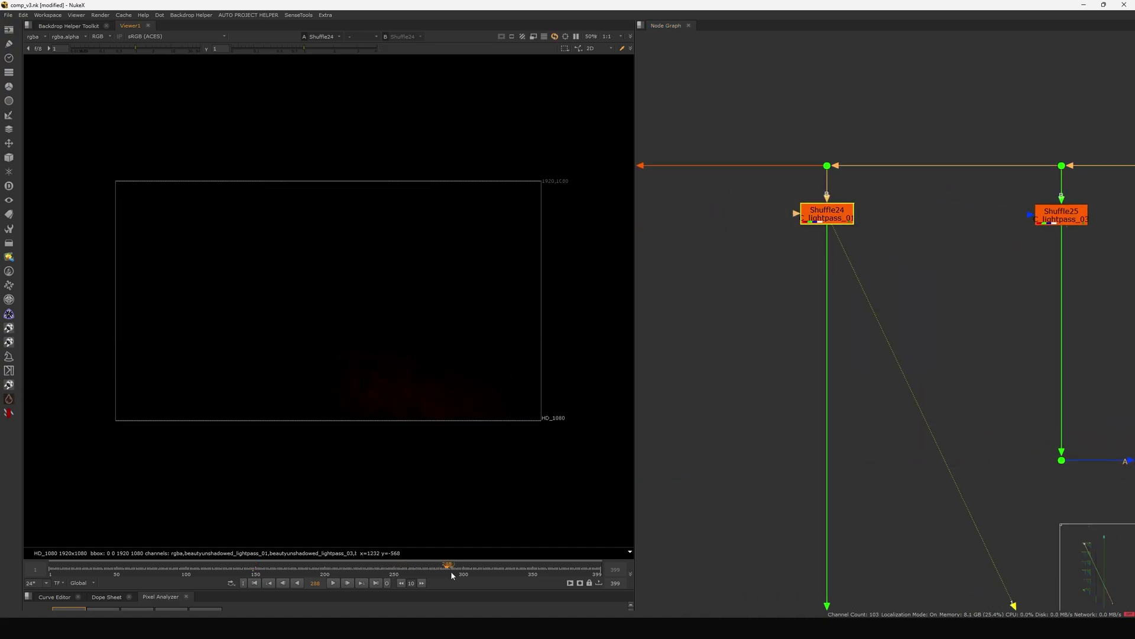
click(705, 415)
scroll(783, 271, up, 1)
middle_drag(876, 260, 820, 268)
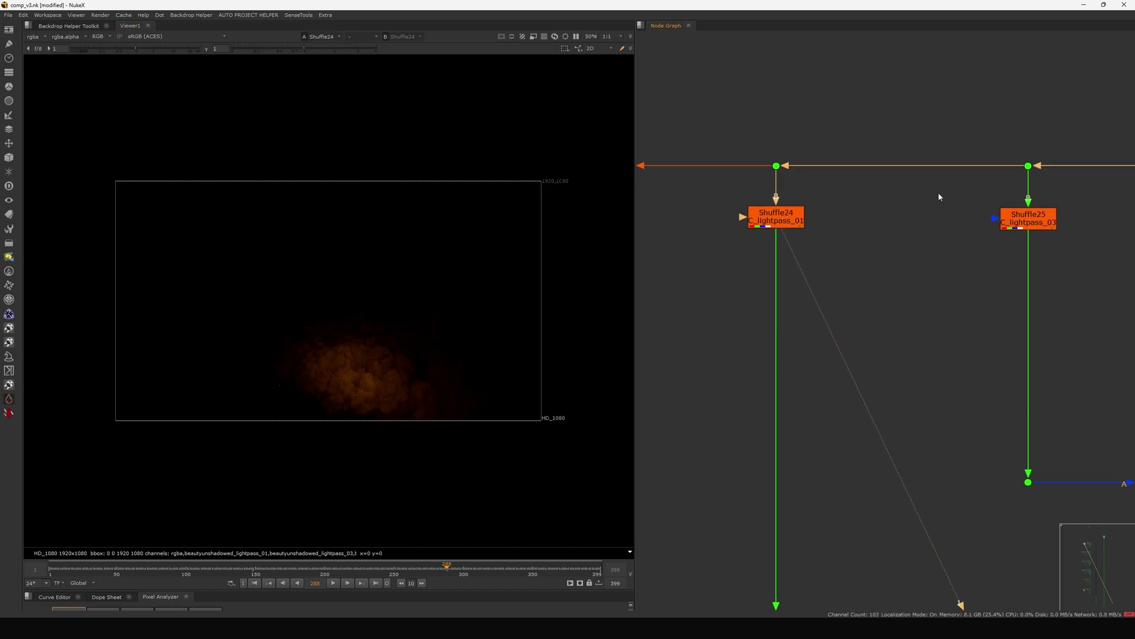
Display Shuffle25 and Shuffle26 again to examine their light passes at the current frame.
drag(940, 197, 1088, 246)
key(1)
middle_drag(989, 231, 857, 251)
drag(857, 250, 985, 216)
middle_drag(1081, 236, 883, 267)
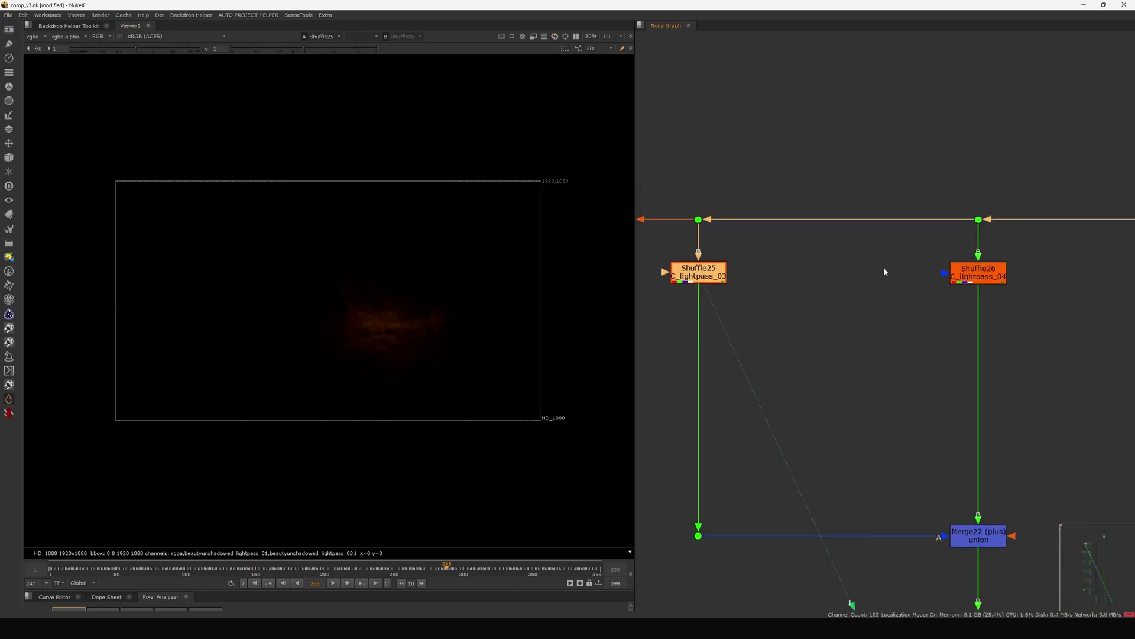
drag(878, 331, 1083, 251)
key(1)
Display Merge22 and Merge23 to examine how the three C light passes add up.
scroll(988, 251, down, 5)
middle_drag(891, 290, 915, 279)
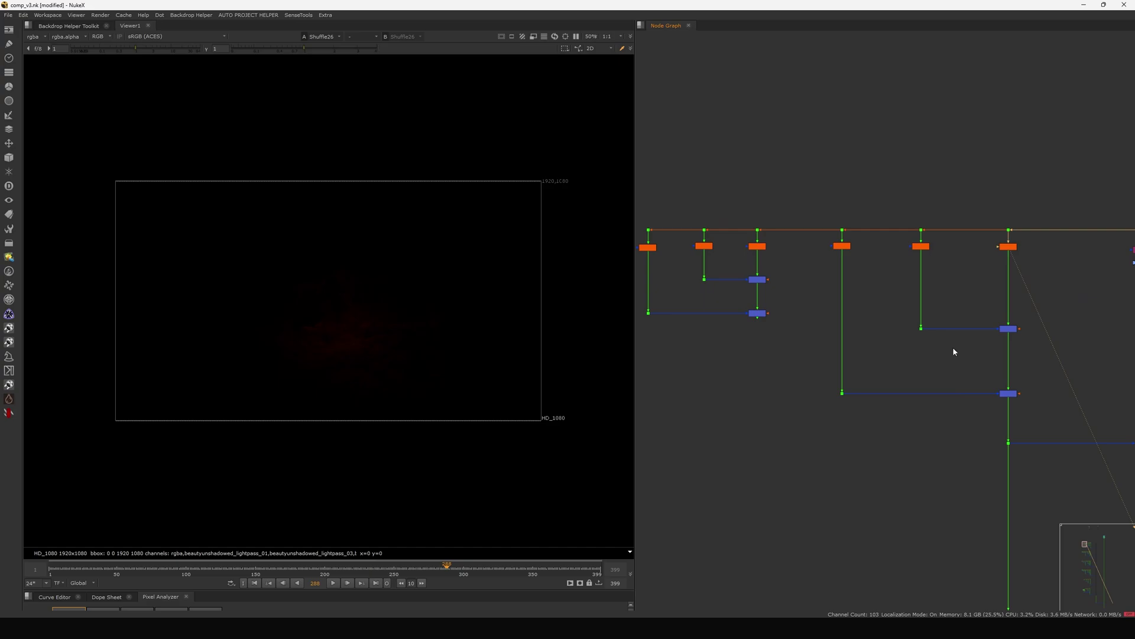
middle_drag(952, 347, 856, 335)
drag(864, 353, 966, 304)
key(1)
drag(947, 370, 884, 400)
key(1)
Display the merge in the volume pass branch of the tree.
scroll(886, 398, down, 1)
scroll(886, 402, down, 6)
middle_drag(887, 402, 829, 346)
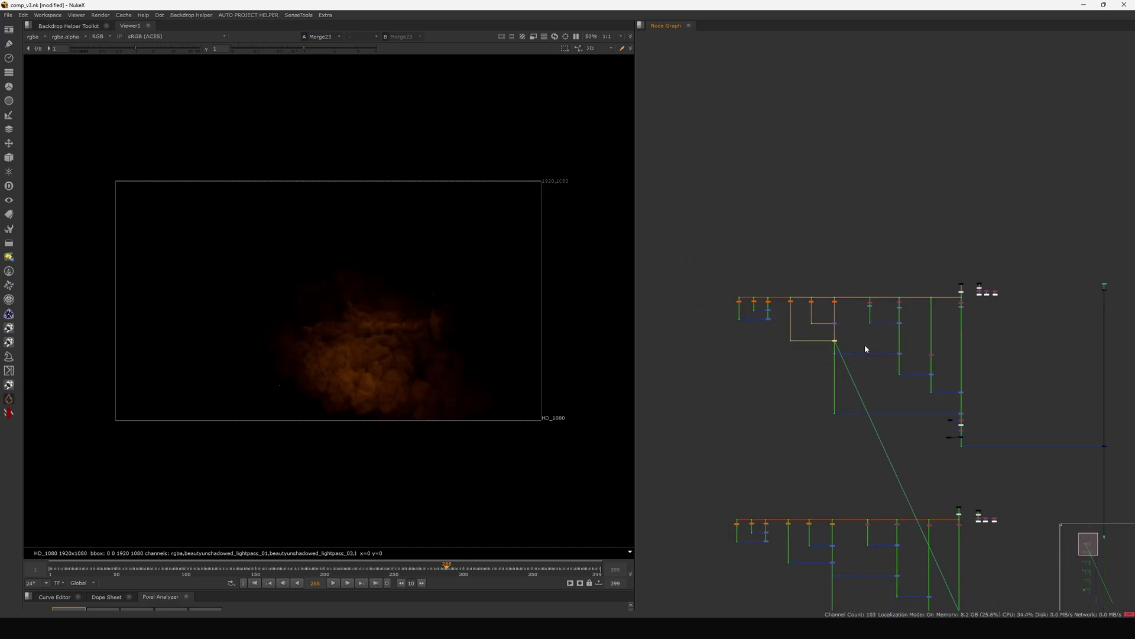
scroll(904, 351, up, 8)
middle_drag(903, 351, 994, 332)
scroll(961, 347, up, 4)
drag(1067, 334, 956, 358)
key(1)
Display Merge27 and Merge28 near the end of the tree to compare the cloud without and with the light passes.
scroll(956, 357, down, 8)
middle_drag(940, 355, 824, 288)
middle_drag(935, 395, 891, 330)
drag(1044, 338, 974, 364)
key(1)
middle_drag(1024, 425, 967, 374)
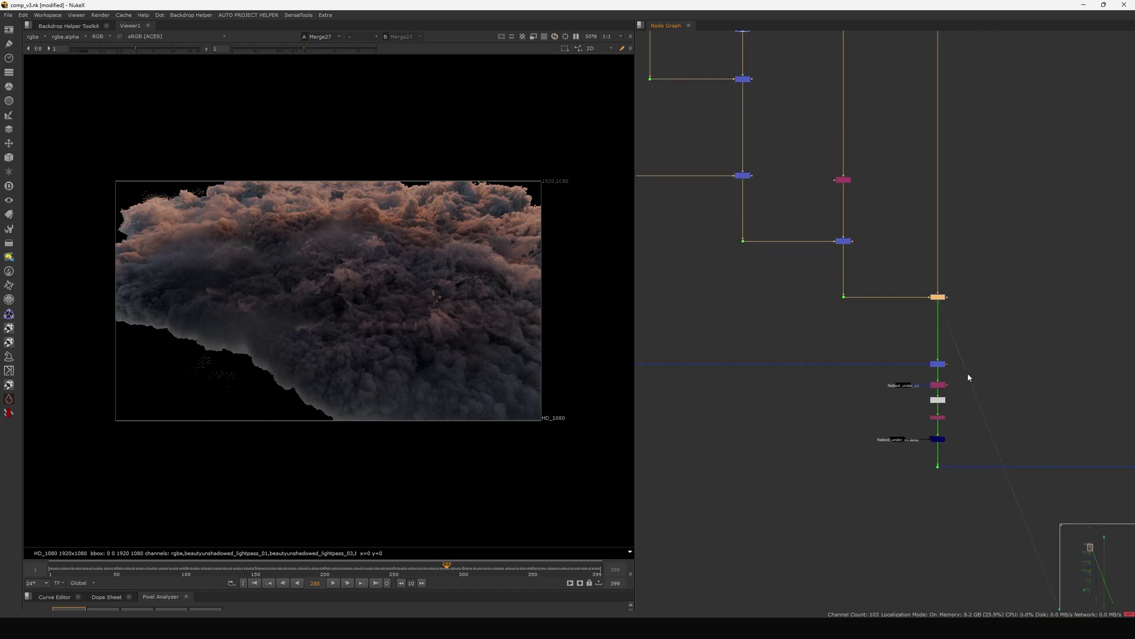
key(1)
drag(1009, 351, 907, 379)
scroll(885, 368, down, 8)
middle_drag(787, 332, 894, 344)
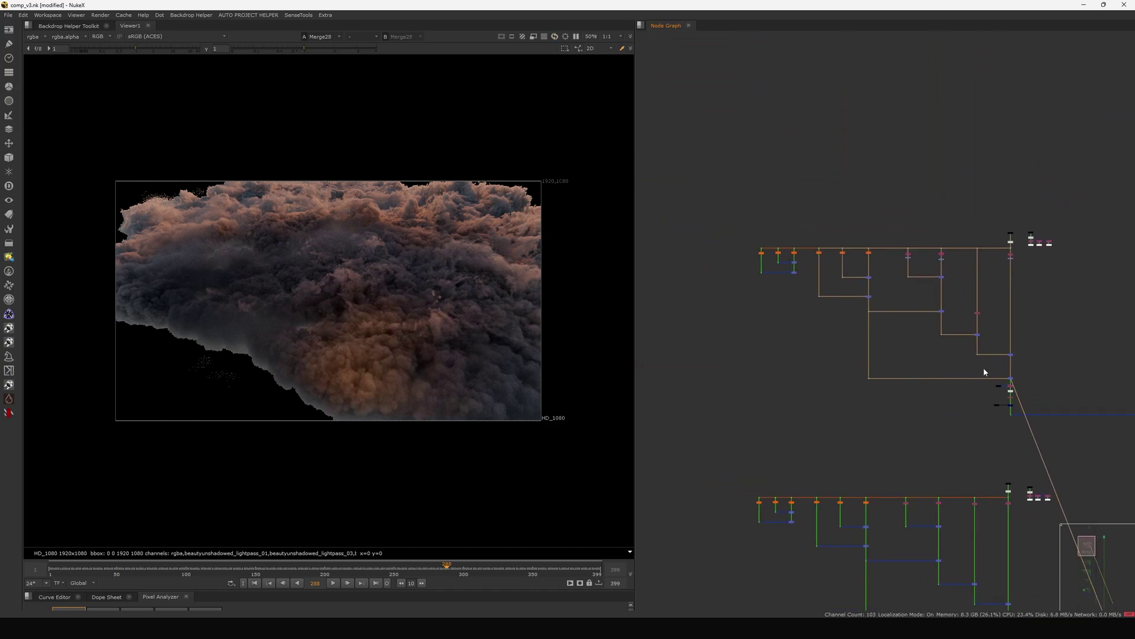
Toggle Merge28 off and on repeatedly to check what the light passes contribute.
scroll(1007, 373, up, 8)
middle_drag(1012, 386, 941, 351)
drag(1045, 337, 923, 386)
key(d)
key(d)
key(d)
key(d)
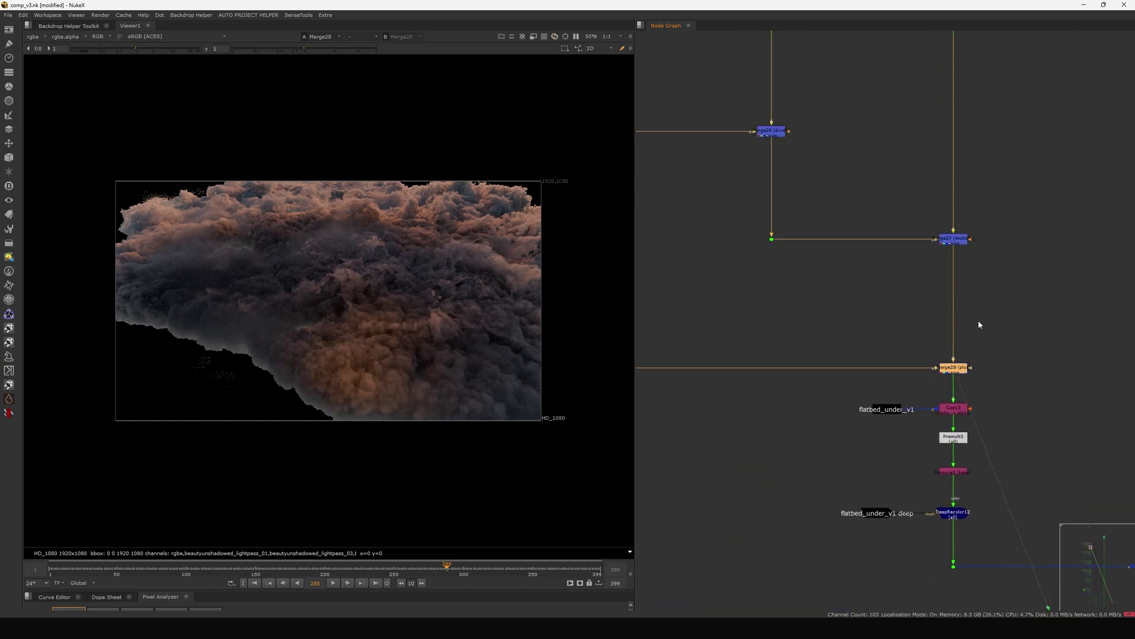
Compare the original flatbed_under_v1 stamp with the rebuilt Merge28 result in the viewer.
scroll(978, 324, down, 6)
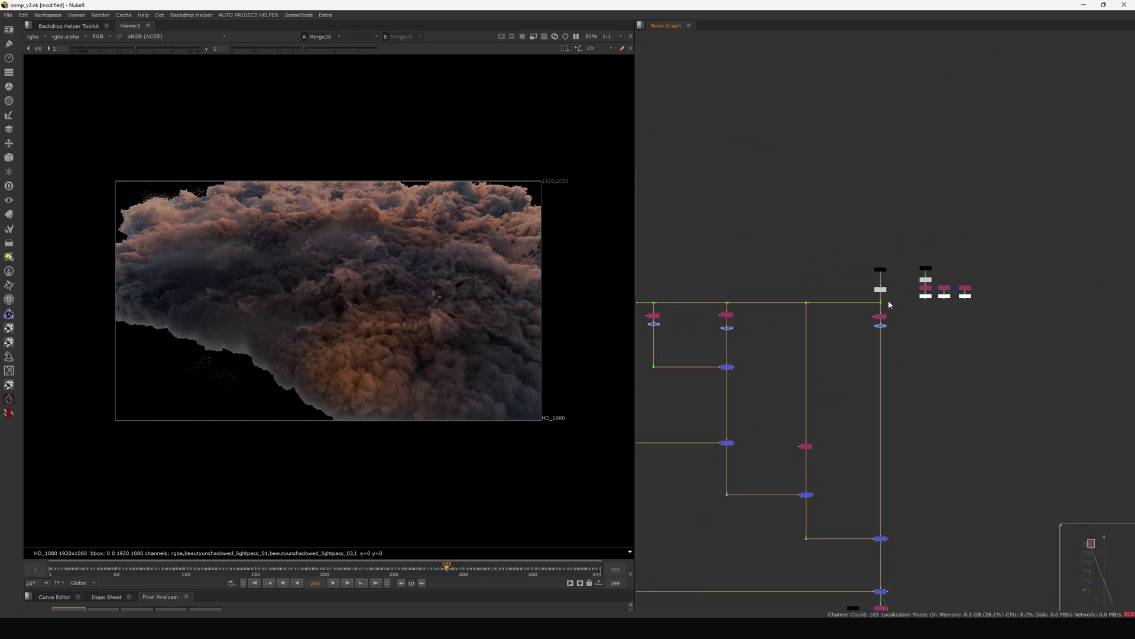
scroll(888, 300, up, 8)
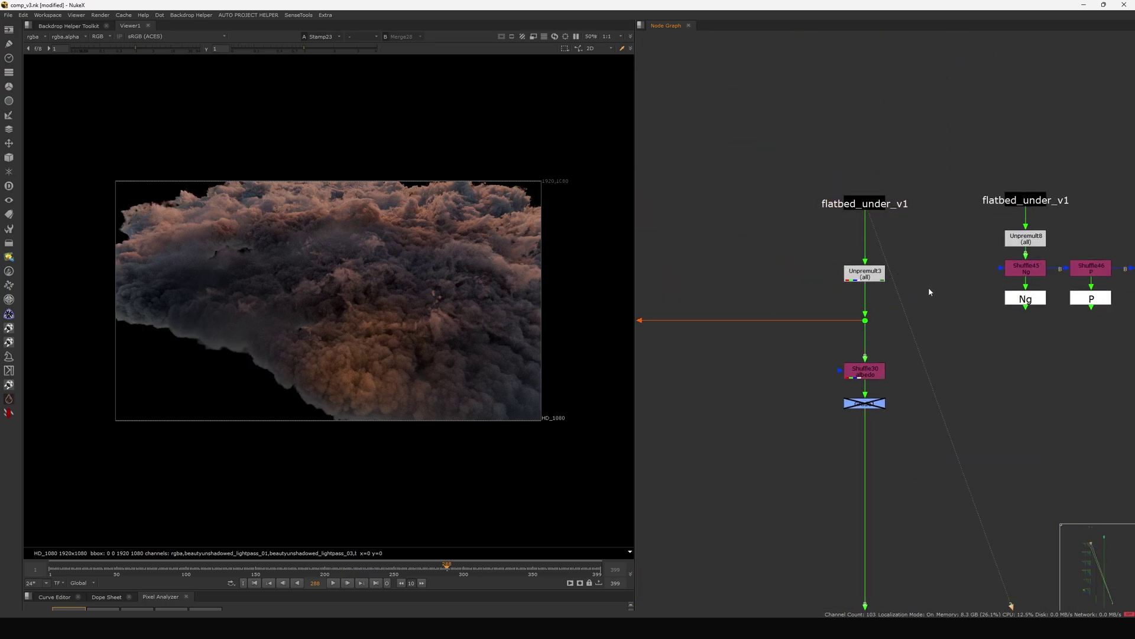
scroll(896, 323, down, 6)
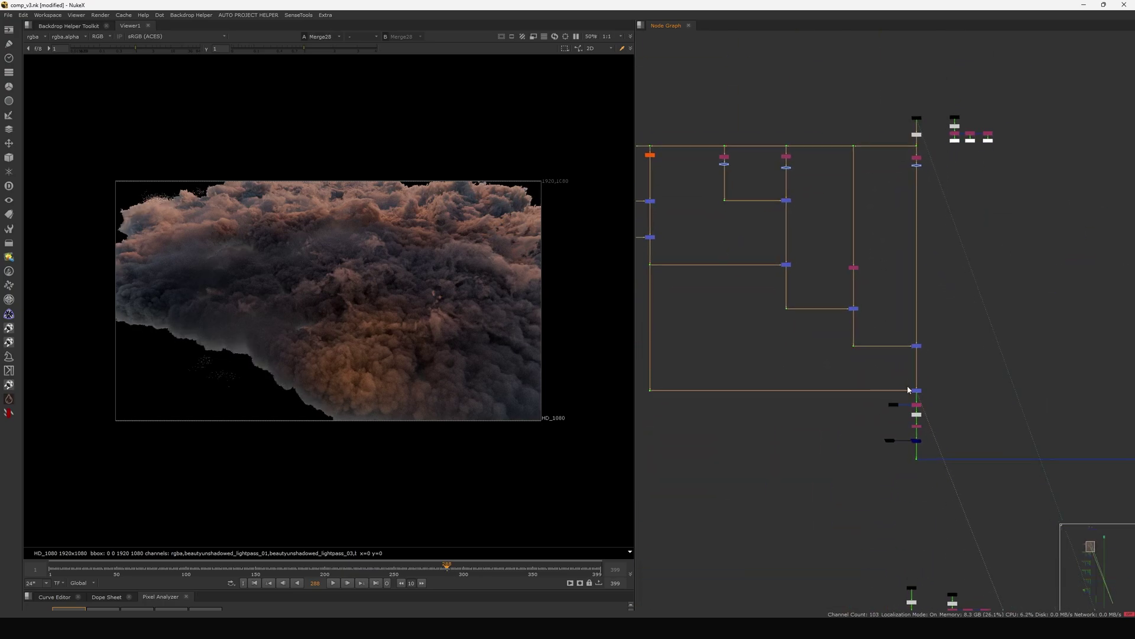
Compare the Remove3 output at the end of the tree with the original flatbed_under_v1 stamp by switching viewer inputs.
scroll(908, 389, up, 6)
scroll(859, 388, down, 8)
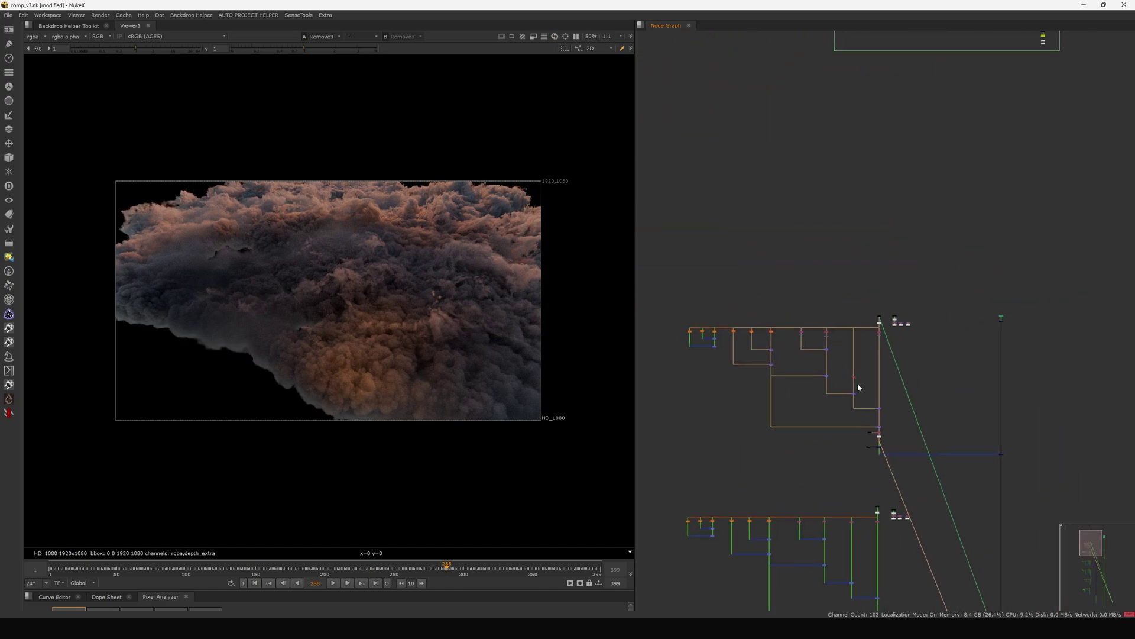
scroll(858, 387, up, 8)
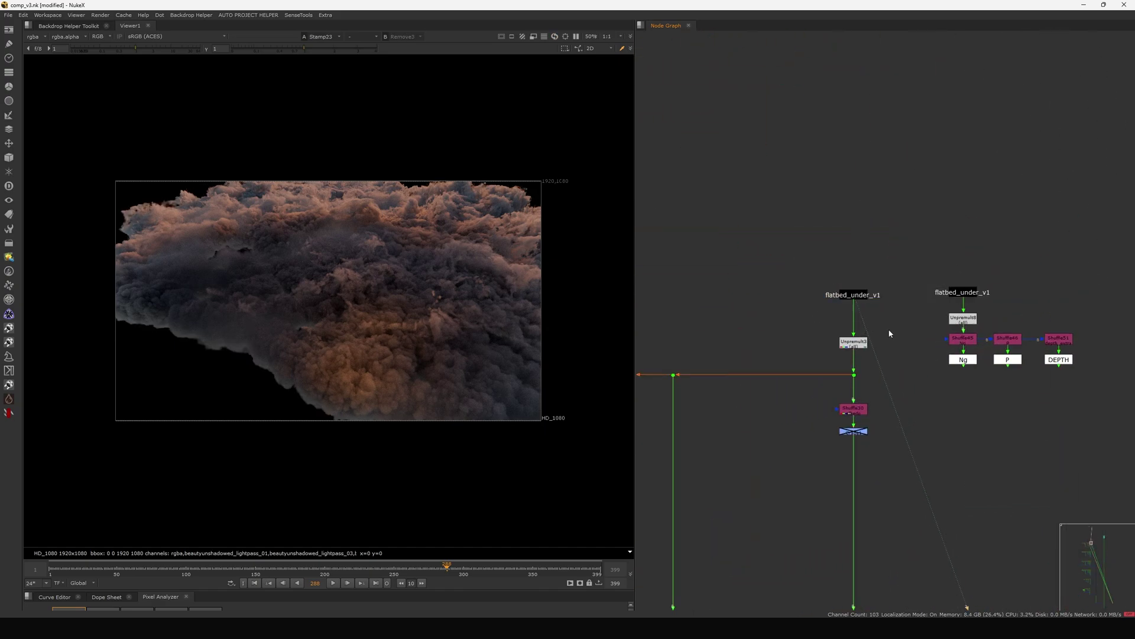
scroll(897, 331, down, 5)
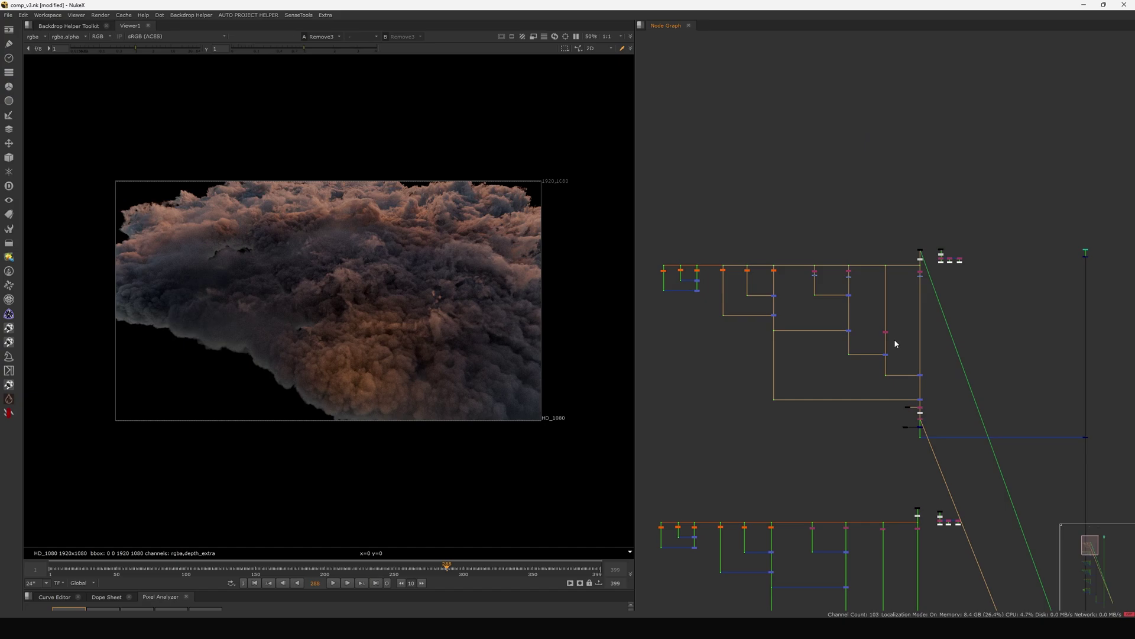
key(1)
key(2)
key(1)
middle_drag(724, 303, 867, 304)
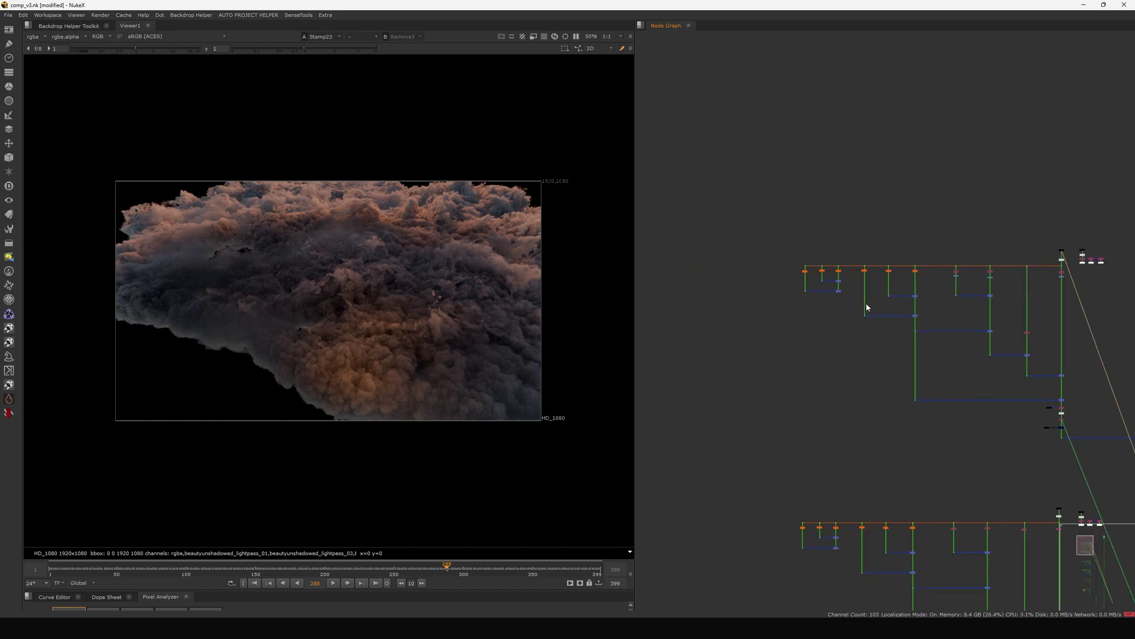
Display the beautyunshadowed light passes of Shuffle23, Shuffle22 and Shuffle21 one after another and examine the Shuffle21 label.
scroll(867, 307, up, 6)
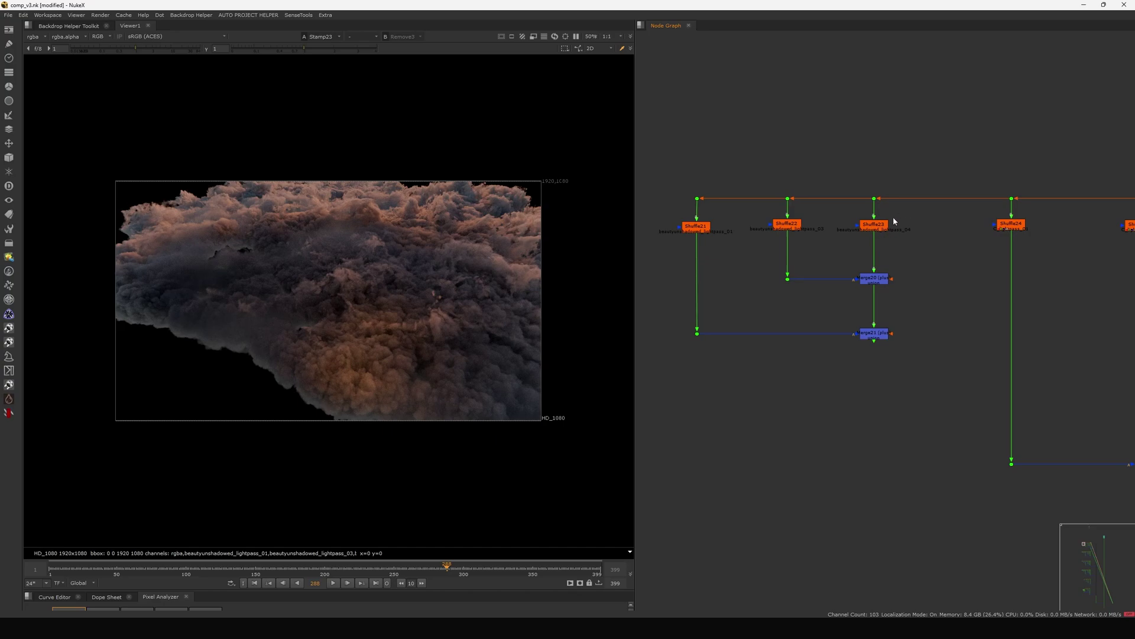
click(879, 224)
key(1)
middle_drag(813, 232, 845, 242)
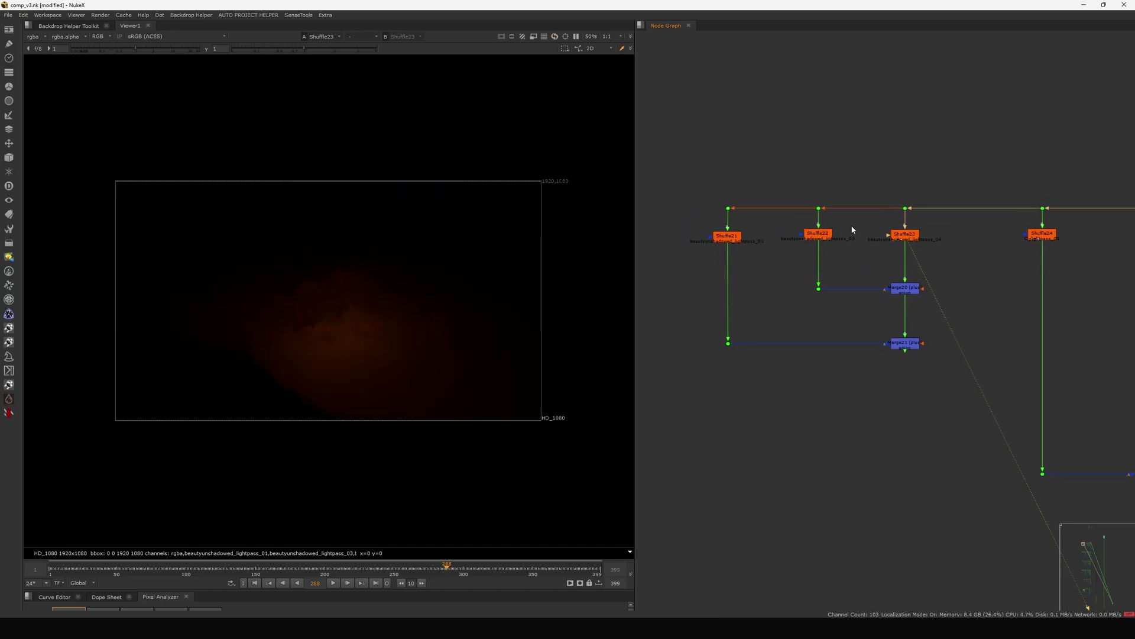
click(819, 234)
key(1)
click(726, 235)
key(1)
scroll(686, 261, up, 6)
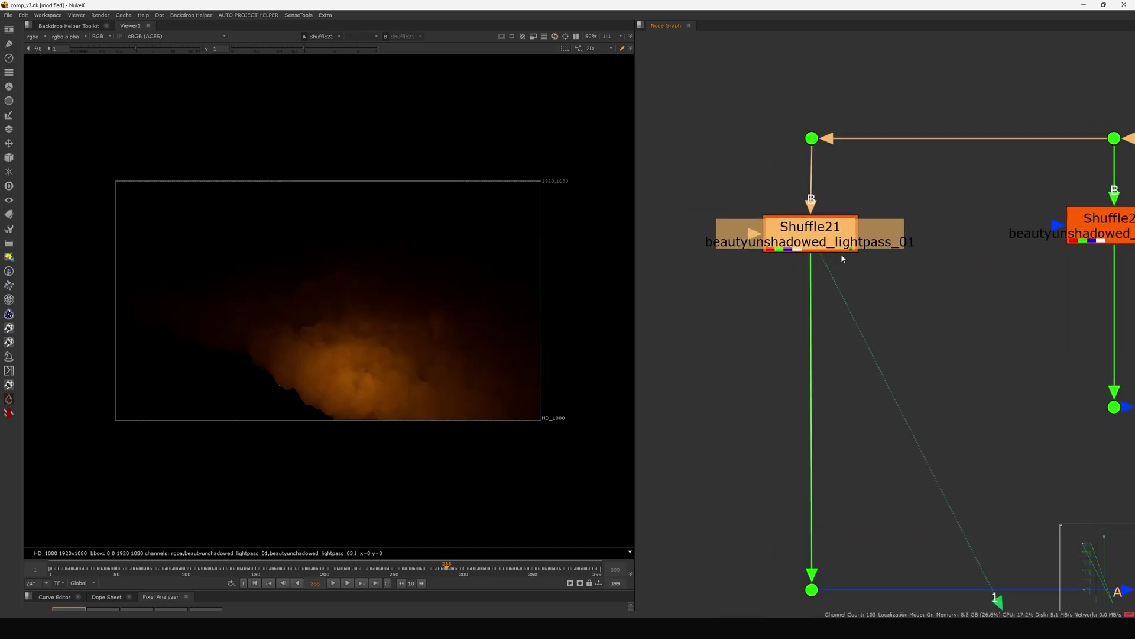
Examine the Shuffle21 beautyunshadowed_lightpass_01 image up close and compare it with the Shuffle24 light pass.
drag(931, 191, 740, 263)
scroll(374, 372, up, 6)
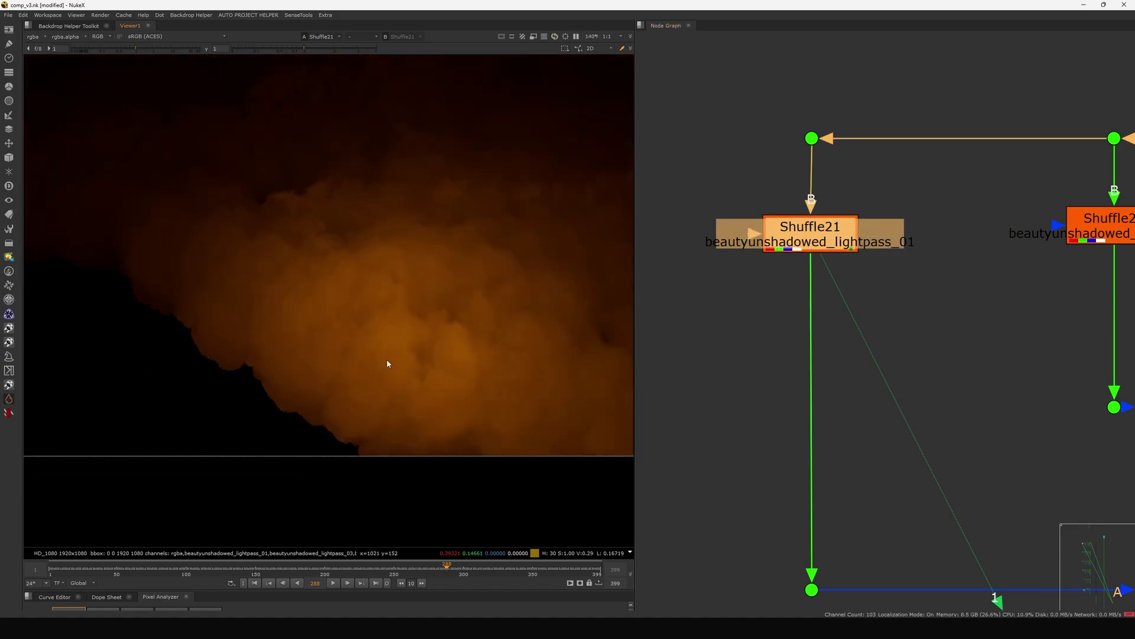
scroll(887, 243, down, 7)
middle_drag(1110, 257, 862, 268)
scroll(814, 252, up, 6)
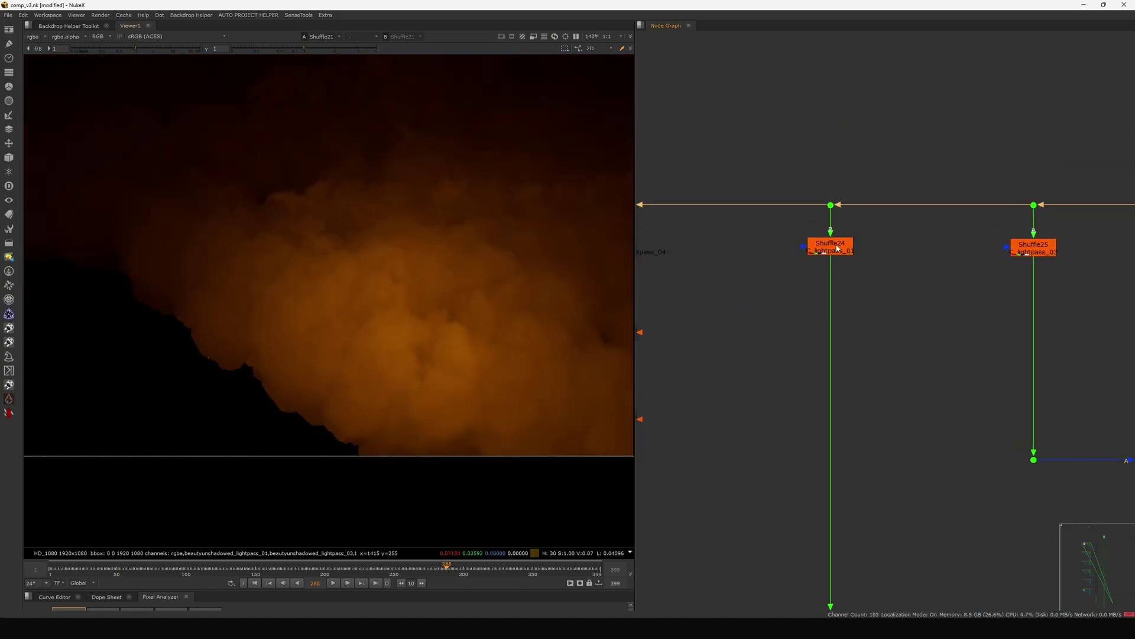
click(820, 256)
key(1)
Display the light passes of Shuffle25 and Shuffle26 one after another.
scroll(890, 249, down, 5)
scroll(891, 269, up, 1)
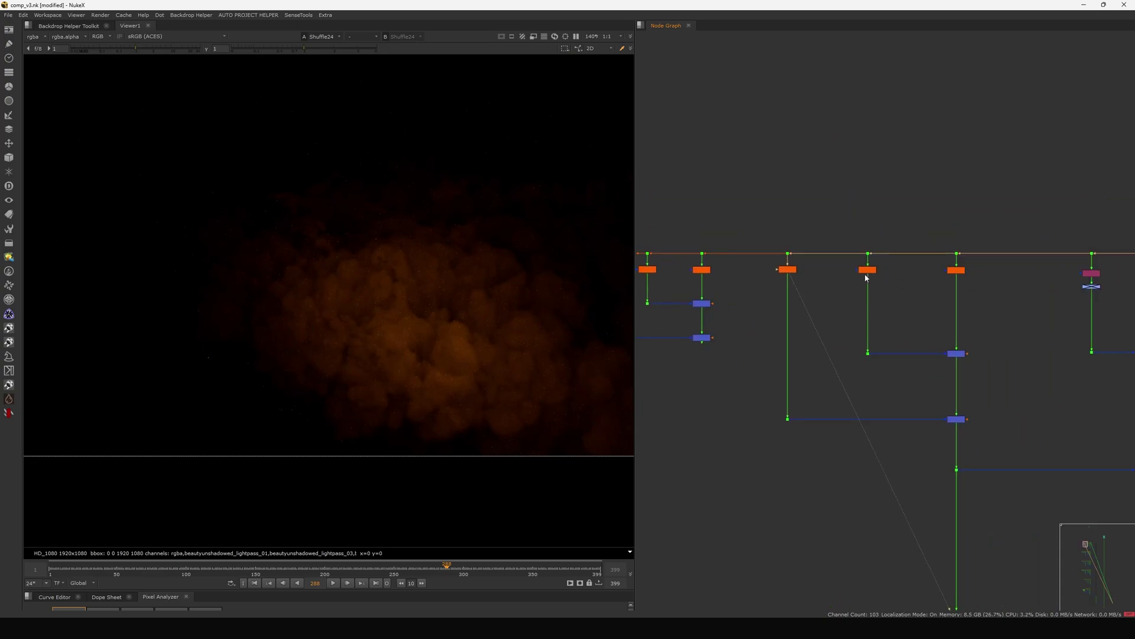
click(865, 270)
key(1)
drag(911, 292, 1009, 256)
key(1)
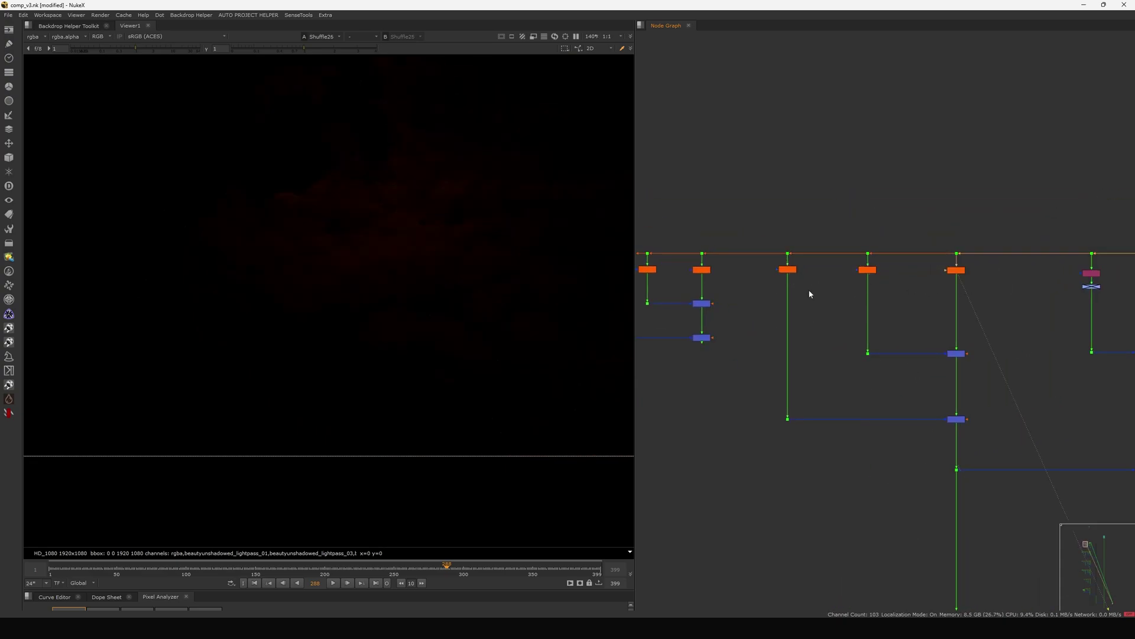
Return to the beautyunshadowed group and display its light pass shuffles again one by one.
middle_drag(744, 292, 833, 286)
drag(833, 286, 914, 249)
key(1)
middle_drag(811, 294, 900, 284)
drag(727, 277, 898, 245)
key(1)
key(1)
key(1)
Display the two merges below the beautyunshadowed shuffles in order, ending on Merge21.
drag(907, 274, 865, 295)
key(1)
drag(900, 310, 860, 323)
key(1)
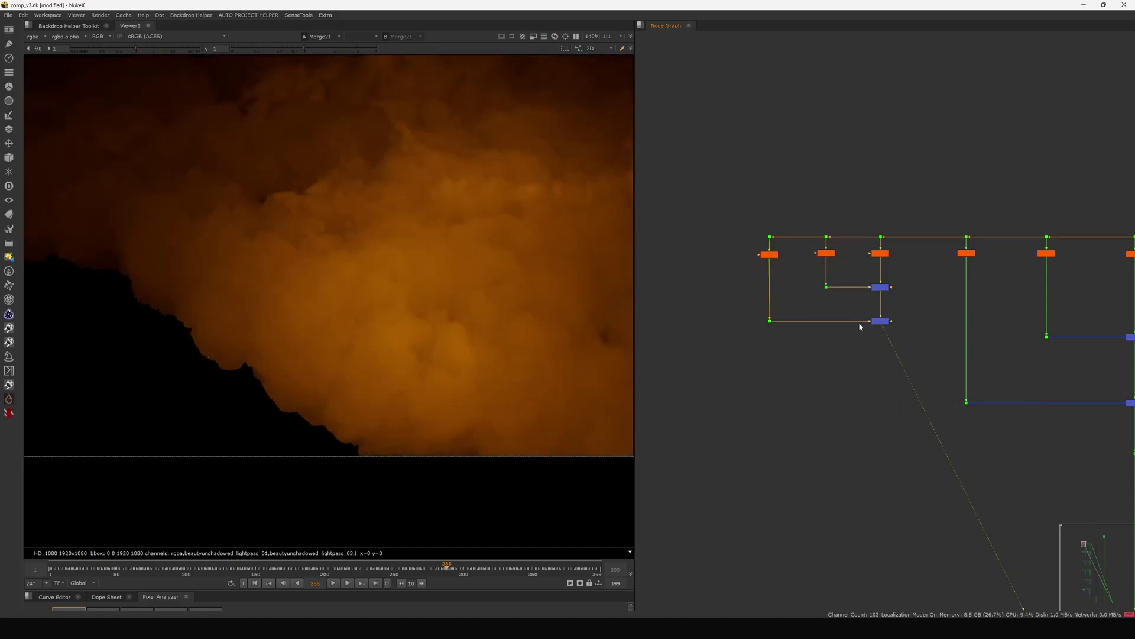
Examine how the beautyunshadowed shuffles feed Merge21 and how that group sits within the layer's tree.
scroll(431, 317, down, 5)
scroll(800, 324, down, 4)
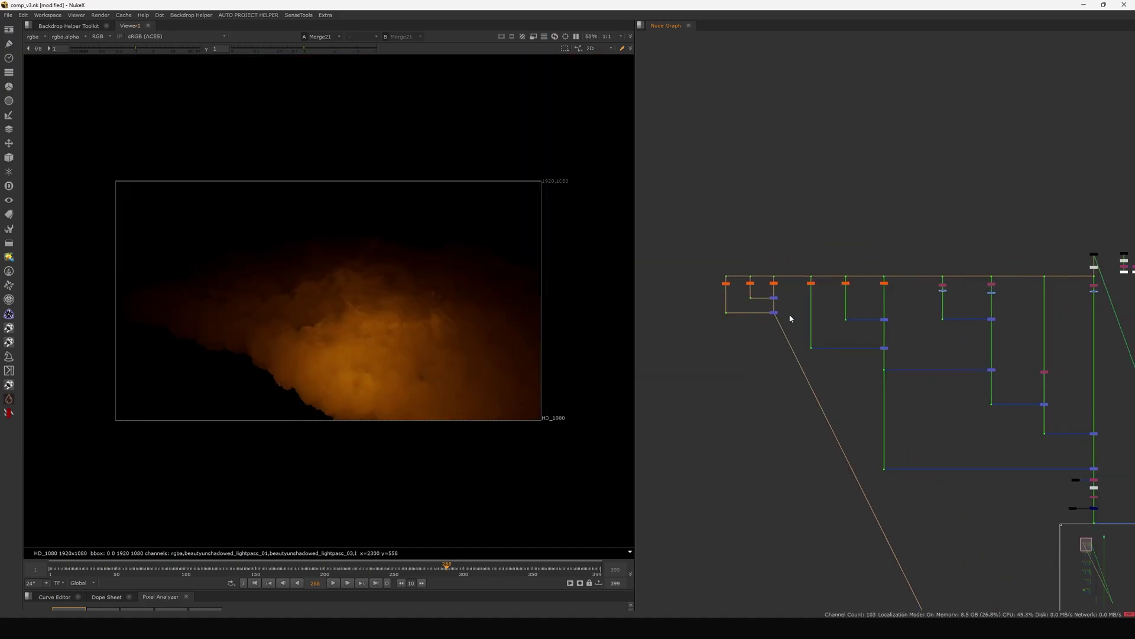
scroll(772, 344, down, 2)
scroll(775, 325, up, 6)
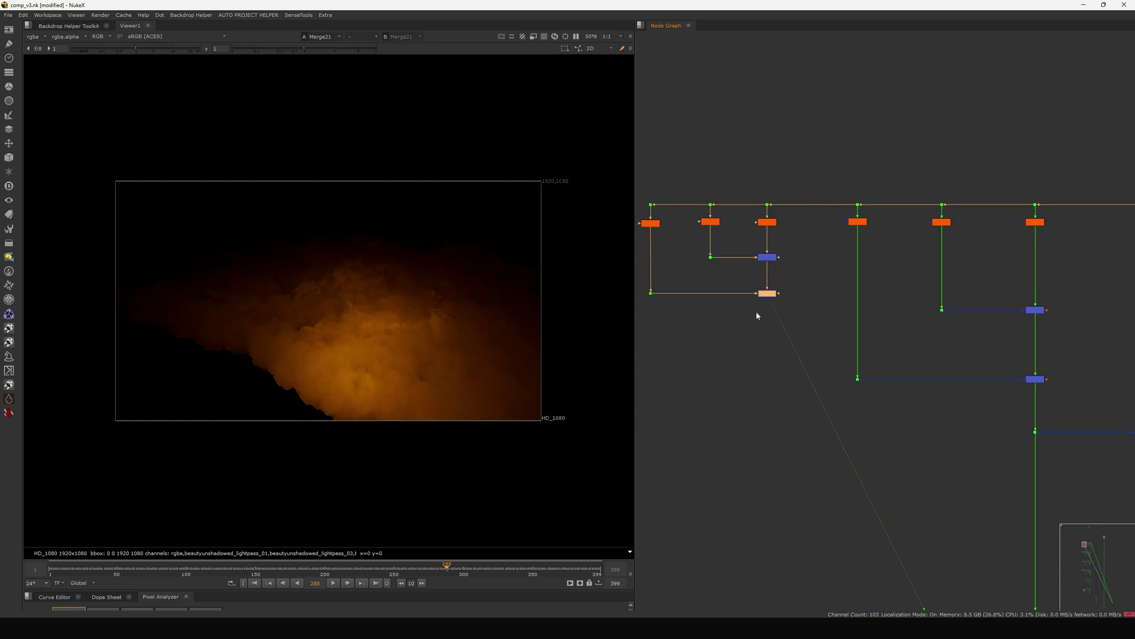
scroll(806, 294, down, 3)
scroll(874, 293, up, 5)
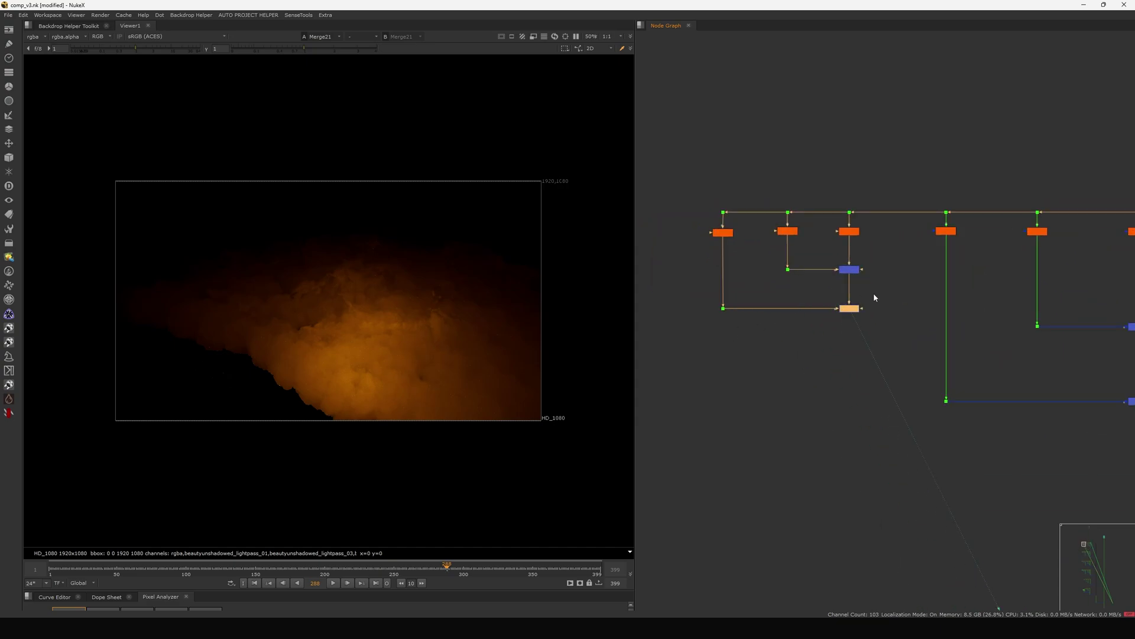
click(851, 309)
Go to the utility passes beside the flatbed_under_v1 tree and display P from Shuffle46 and depth_extra from Shuffle51.
scroll(814, 342, down, 8)
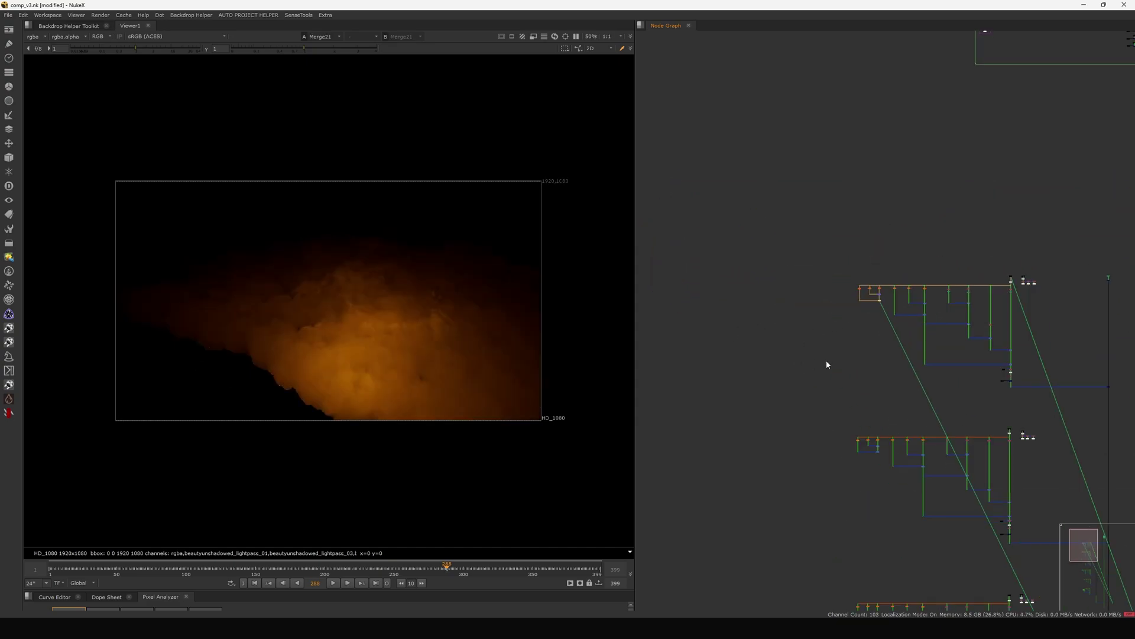
scroll(863, 297, up, 8)
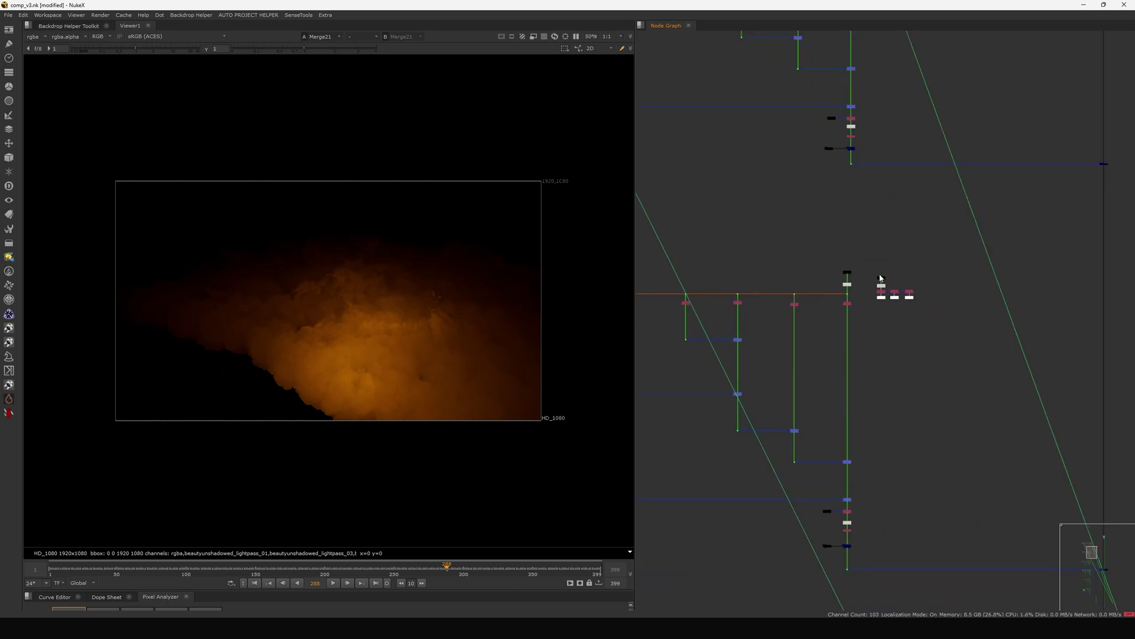
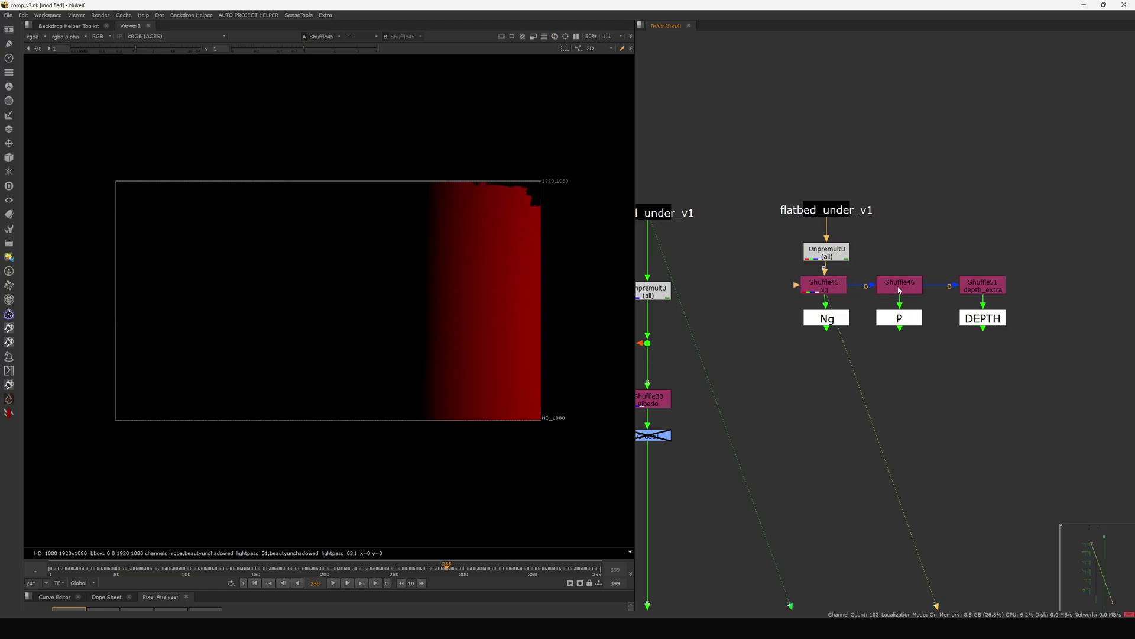
click(900, 289)
key(1)
click(982, 285)
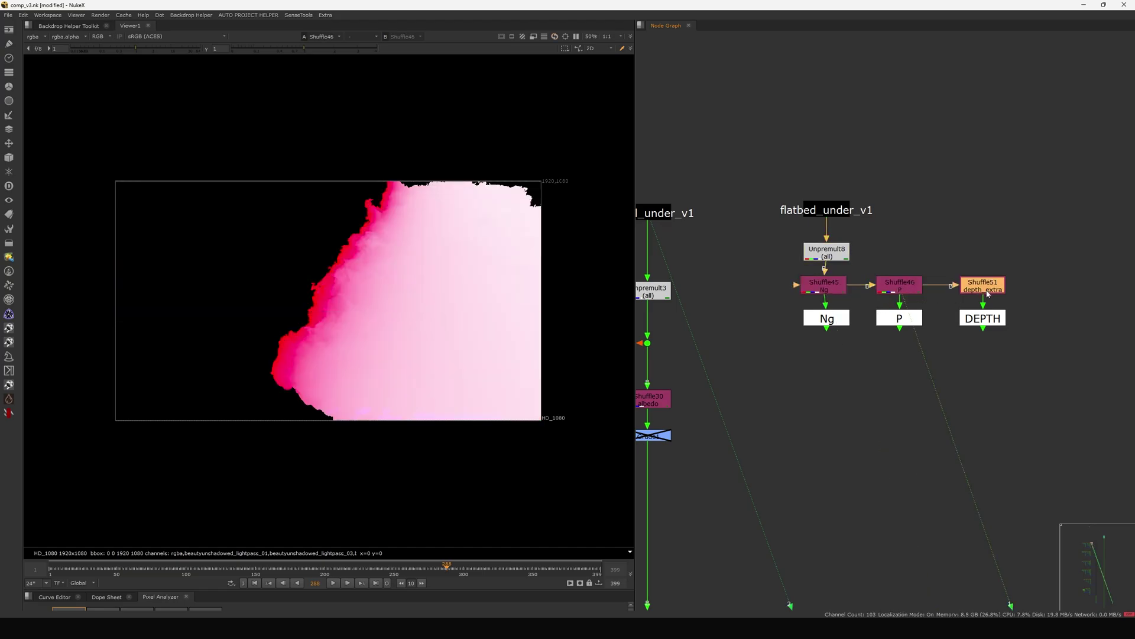
key(1)
Examine the Ng, P and DEPTH anchors below the utility shuffles in relation to the main flatbed_under_v1 tree.
middle_drag(922, 295, 926, 281)
click(835, 271)
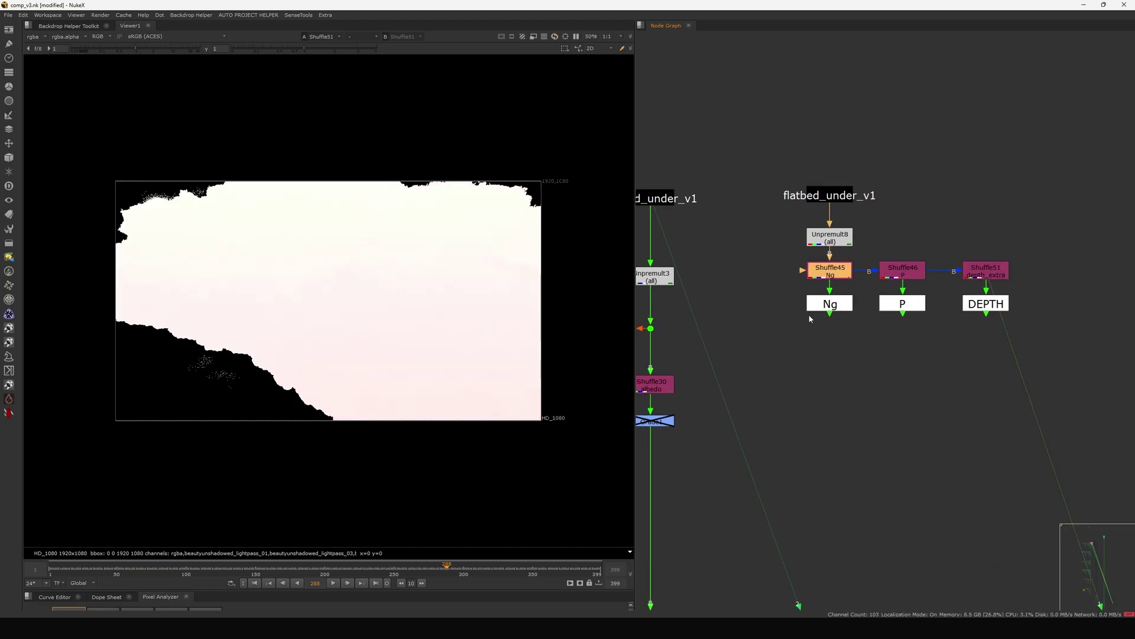
drag(770, 357, 1059, 289)
scroll(868, 325, down, 4)
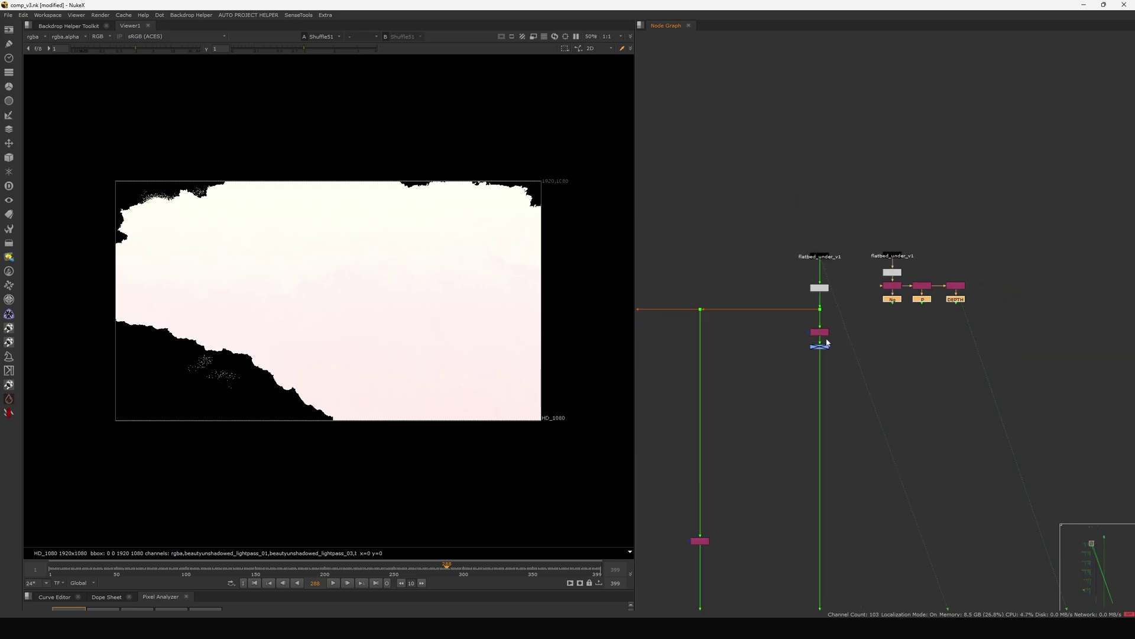
scroll(882, 346, down, 5)
scroll(876, 312, up, 8)
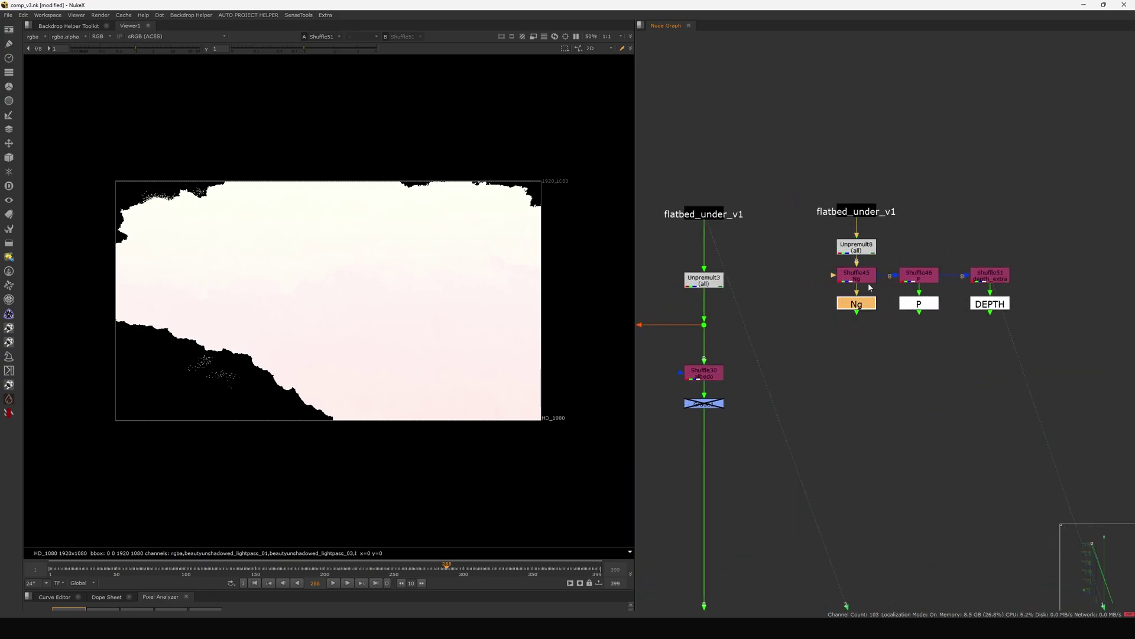
Create a wired Stamp from the Ng anchor and place it beside the main tree below the albedo shuffle.
key(F8)
middle_drag(855, 368, 910, 324)
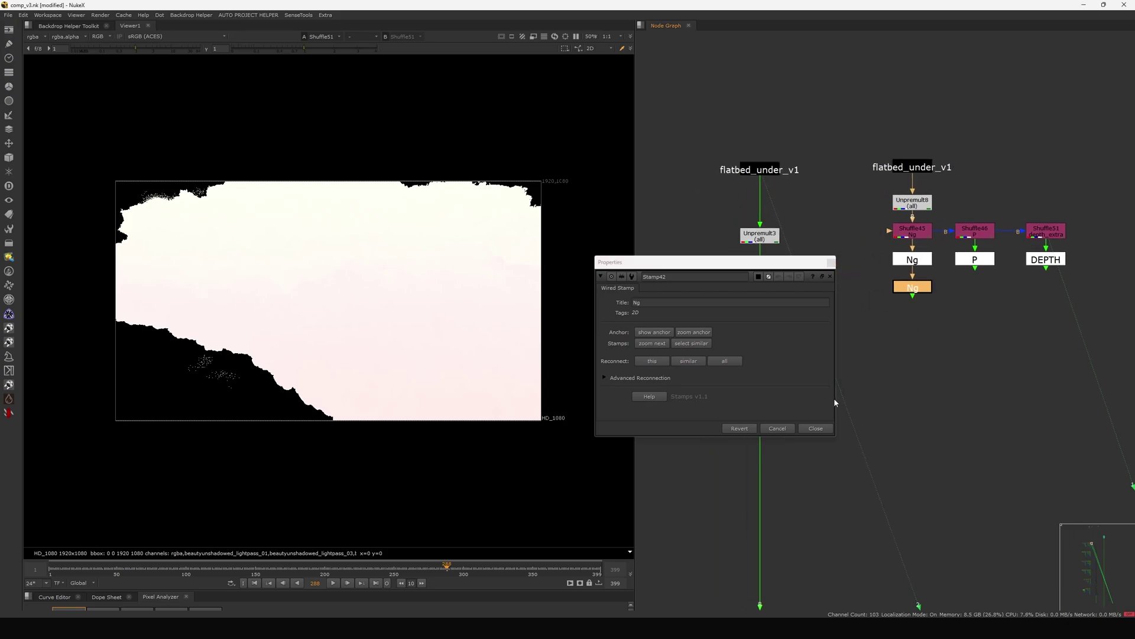
click(817, 429)
drag(904, 290, 666, 446)
middle_drag(665, 446, 781, 378)
click(790, 380)
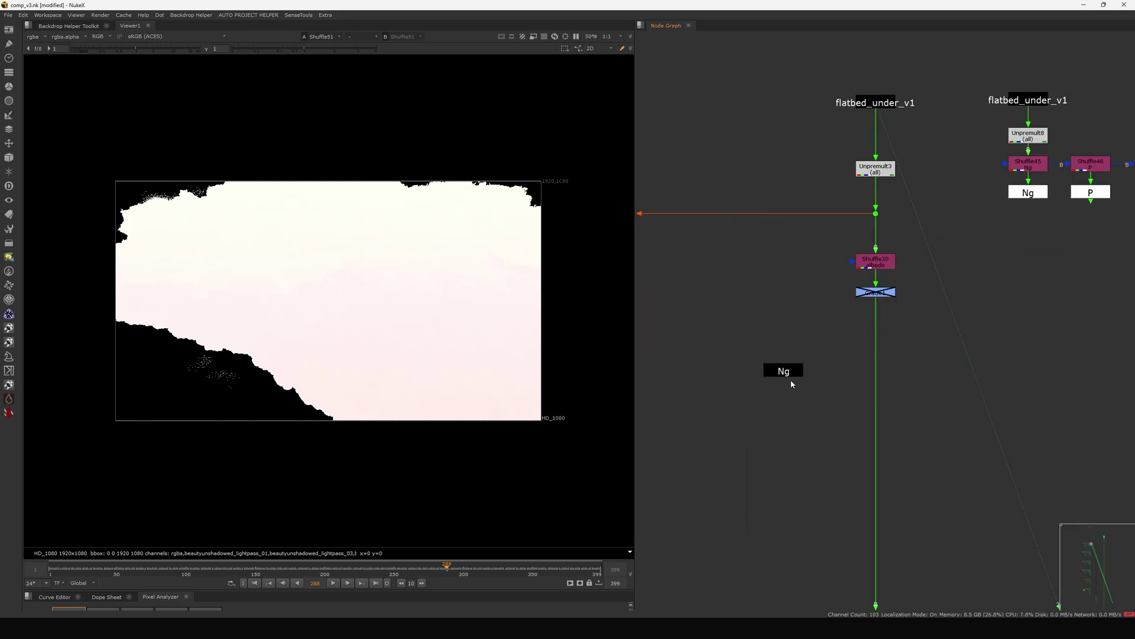
Display the new Ng stamp, check its alpha, and delete the stamp.
click(789, 374)
key(1)
click(742, 367)
key(a)
key(a)
click(788, 372)
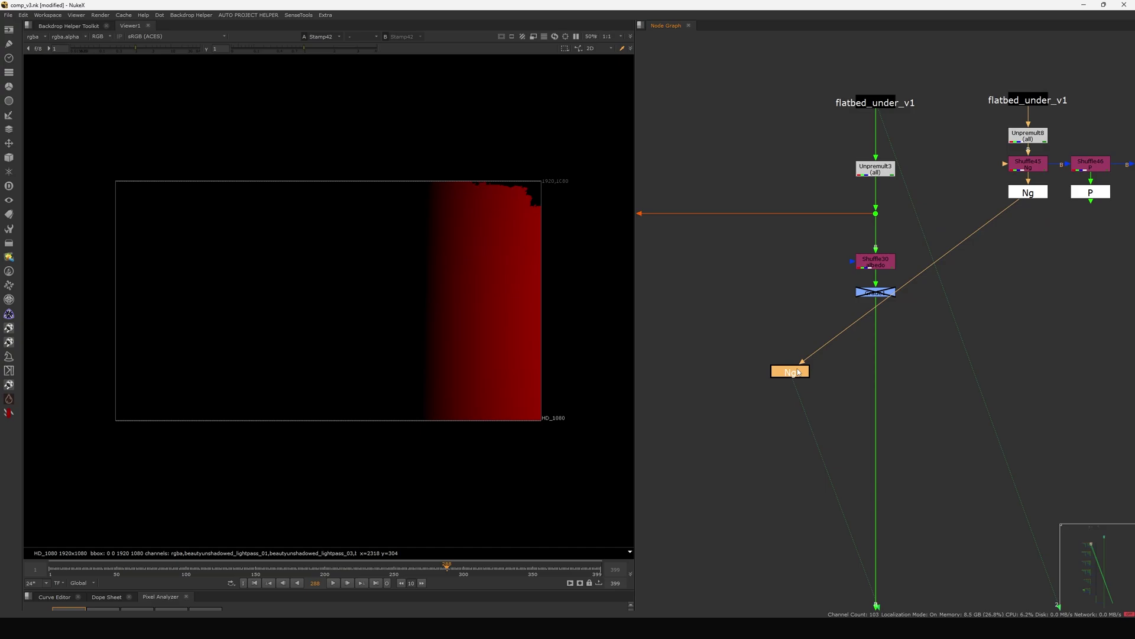
key(Delete)
Look over the rebuild trees of the successive cloud layers down the node graph.
scroll(912, 279, down, 10)
middle_drag(865, 355, 850, 288)
drag(694, 166, 741, 427)
middle_drag(800, 379, 820, 245)
drag(748, 335, 943, 456)
middle_drag(912, 441, 902, 298)
drag(930, 323, 726, 432)
middle_drag(787, 458, 826, 313)
drag(767, 319, 936, 437)
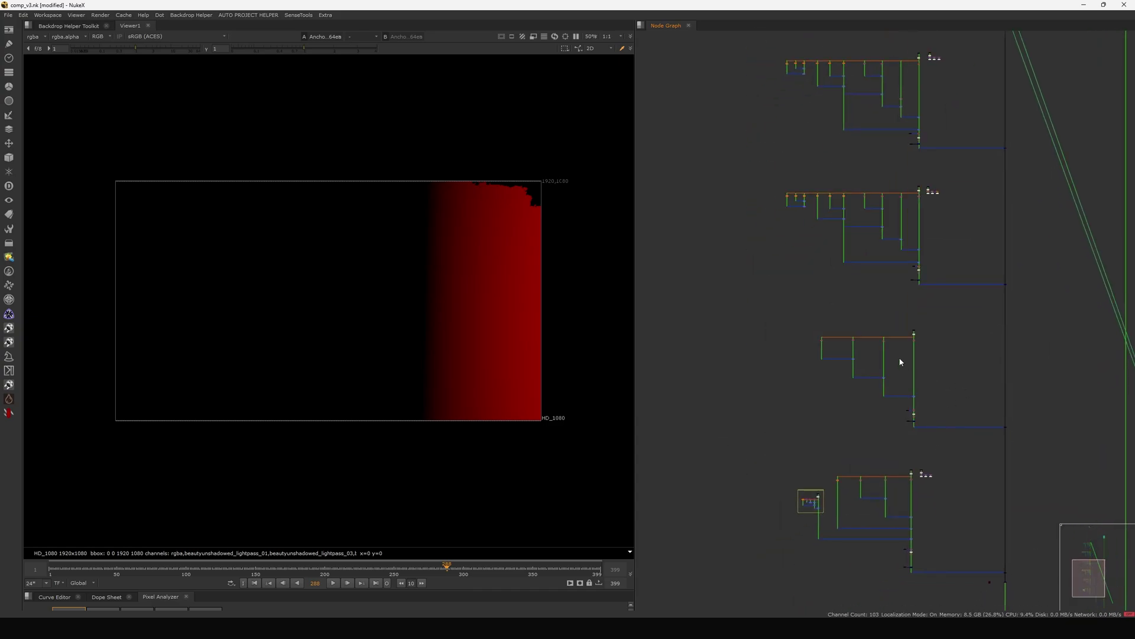
Examine the shorter layer tree that has no utility passes and the neighbouring tree with the LEFT OVER backdrop.
scroll(900, 362, up, 5)
middle_drag(897, 383, 888, 304)
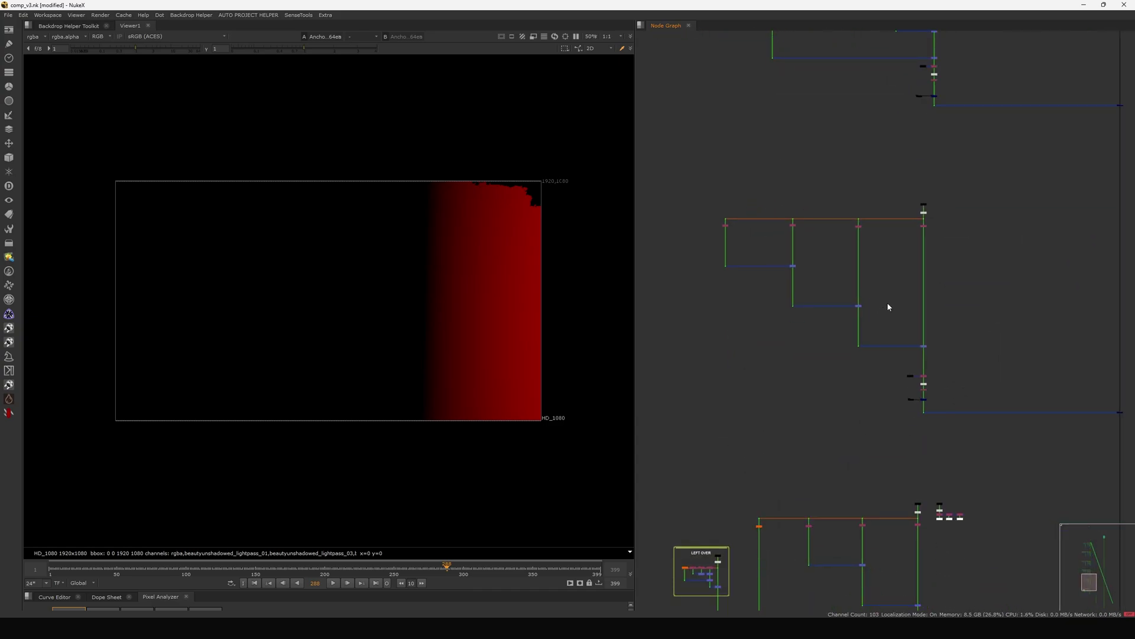
scroll(906, 303, down, 5)
scroll(862, 380, up, 6)
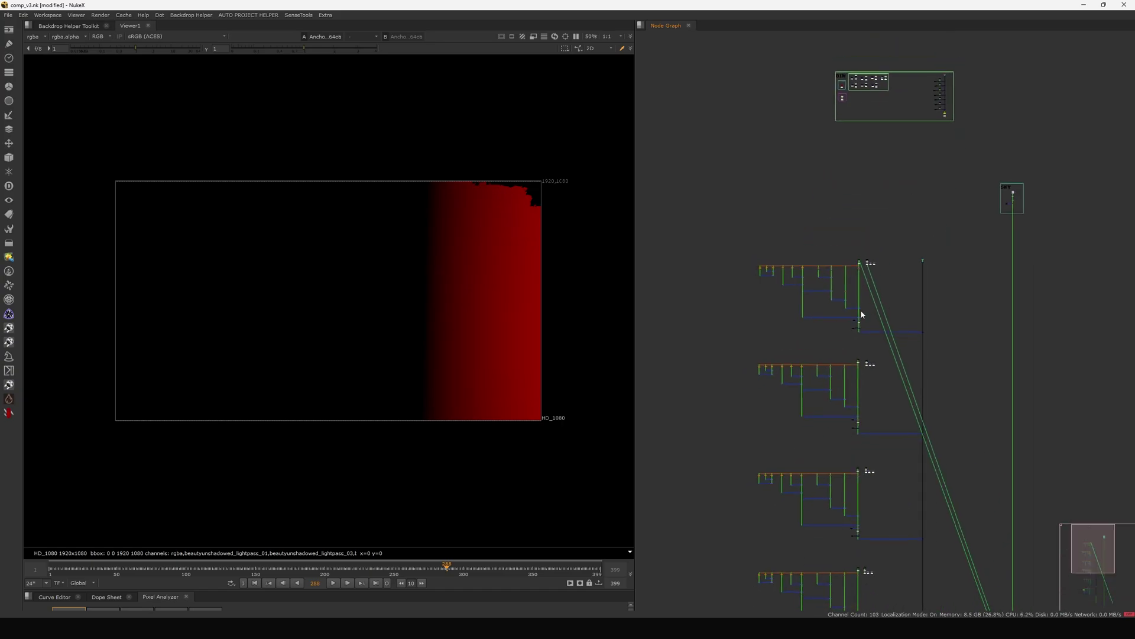
Display the Merge28 result, the flatbed_under_v1 stamp and the Copy3 output in turn to show the alpha being restored.
scroll(849, 309, up, 5)
click(842, 354)
key(1)
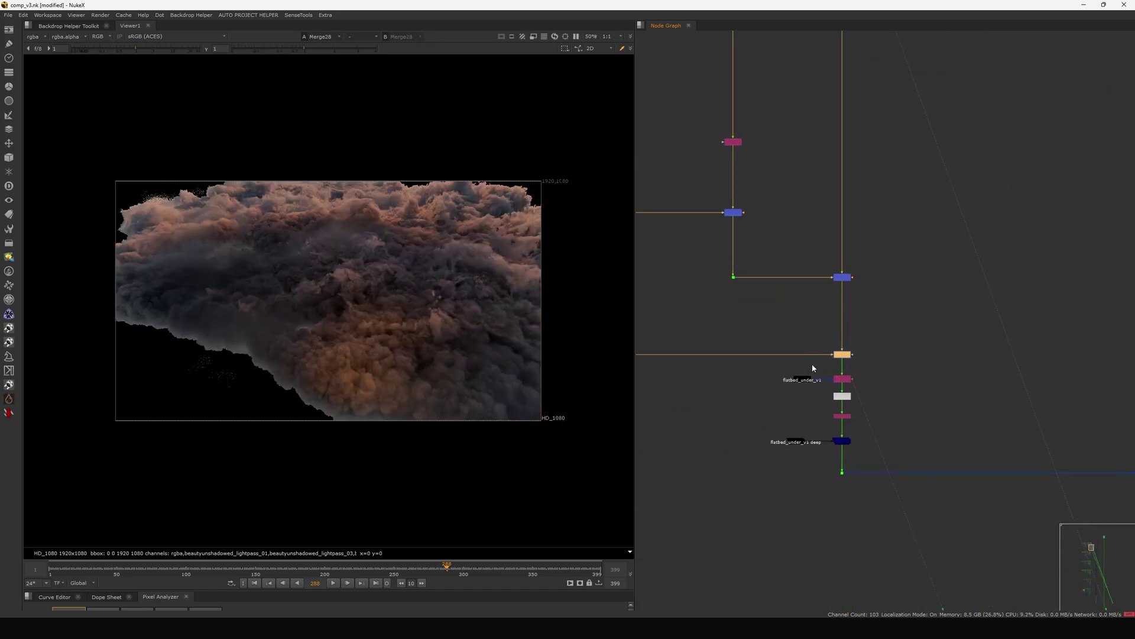
middle_drag(834, 382, 874, 340)
scroll(874, 338, up, 6)
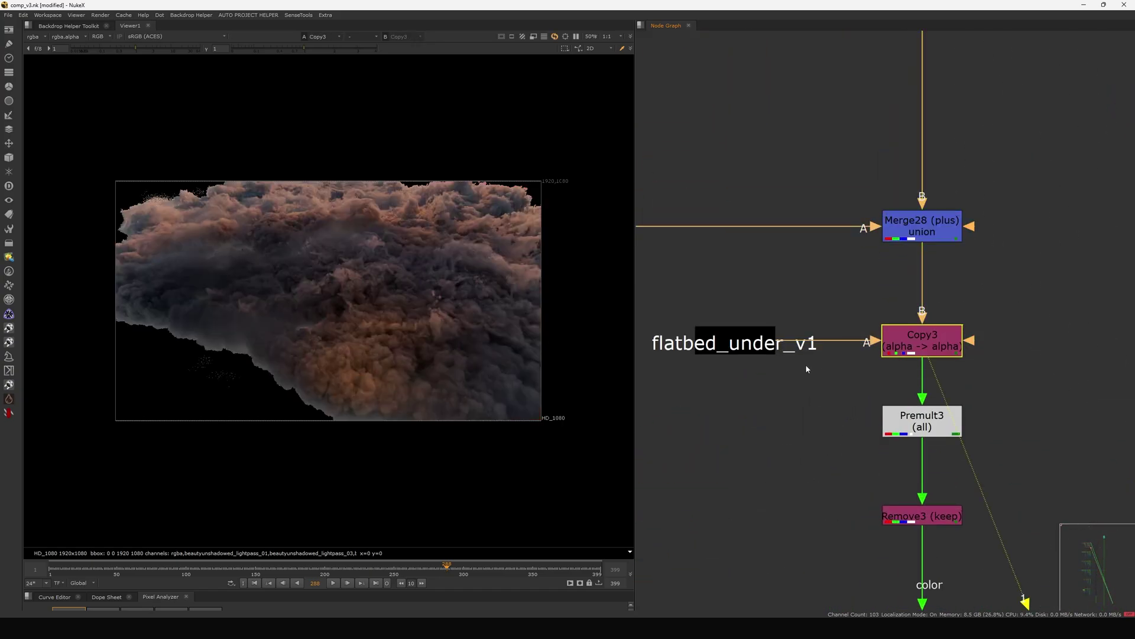
click(750, 349)
key(1)
click(922, 343)
key(1)
Display Premult3 and Remove3 in turn and inspect which channels Remove3 keeps.
middle_drag(851, 388, 847, 327)
click(921, 359)
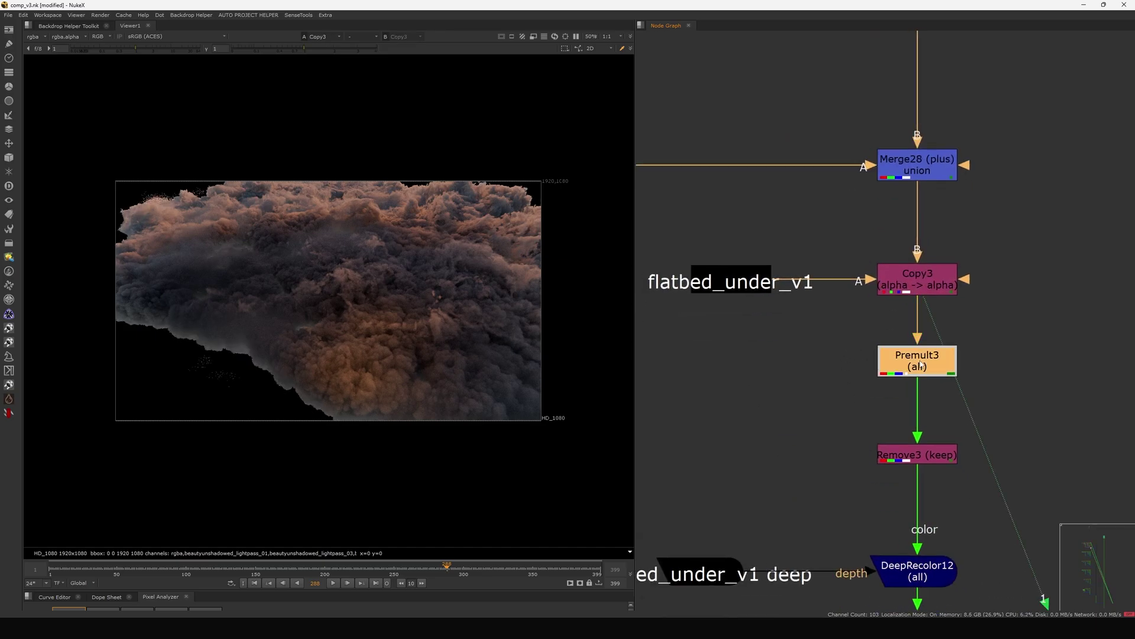
key(1)
click(922, 322)
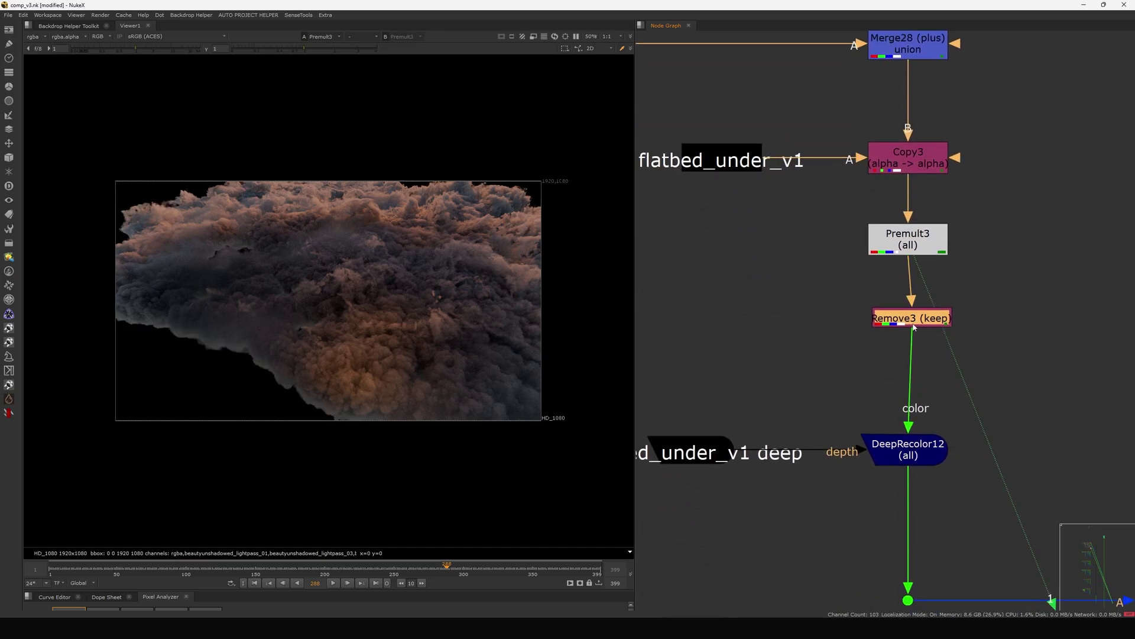
key(1)
double_click(923, 323)
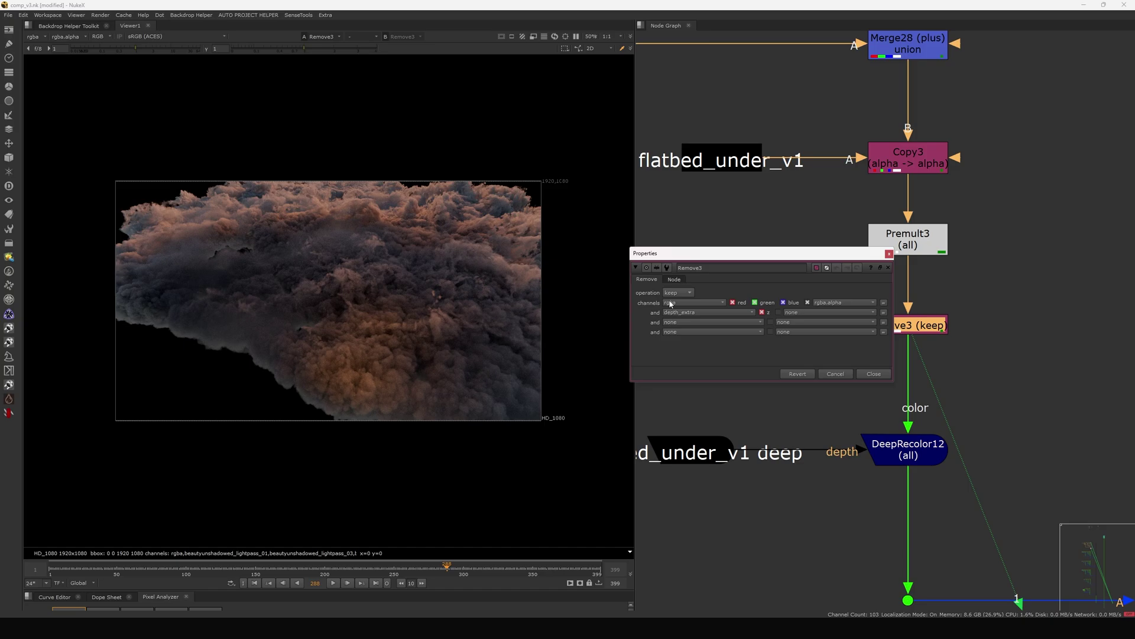
click(871, 374)
Display Premult3, examine its list of available layers, and switch the viewer back to Remove3.
click(887, 249)
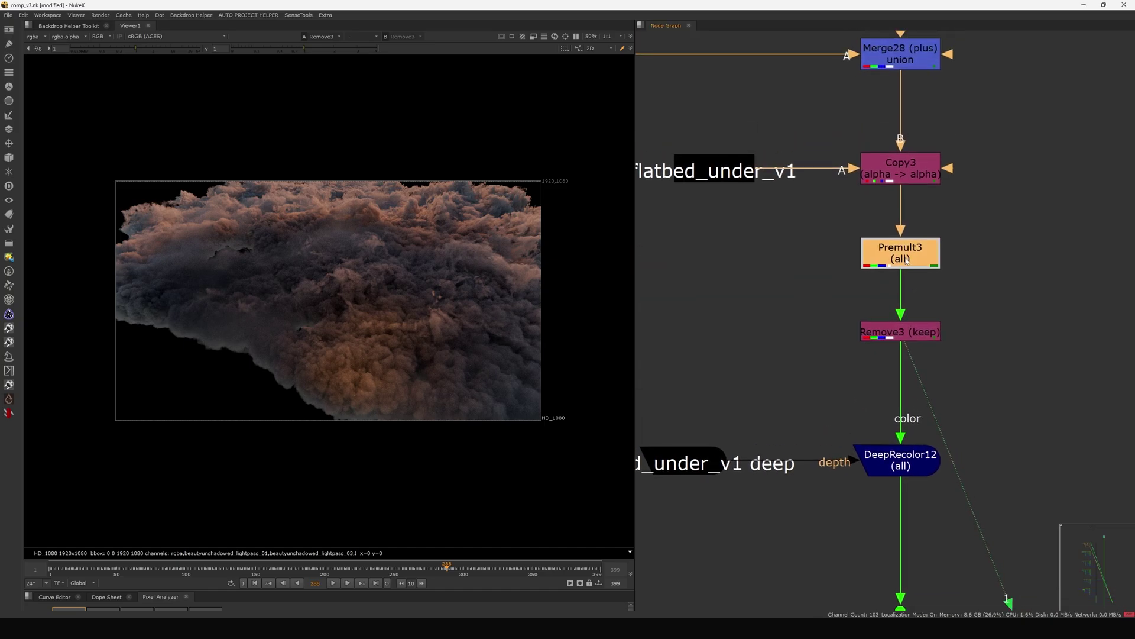
key(1)
click(34, 36)
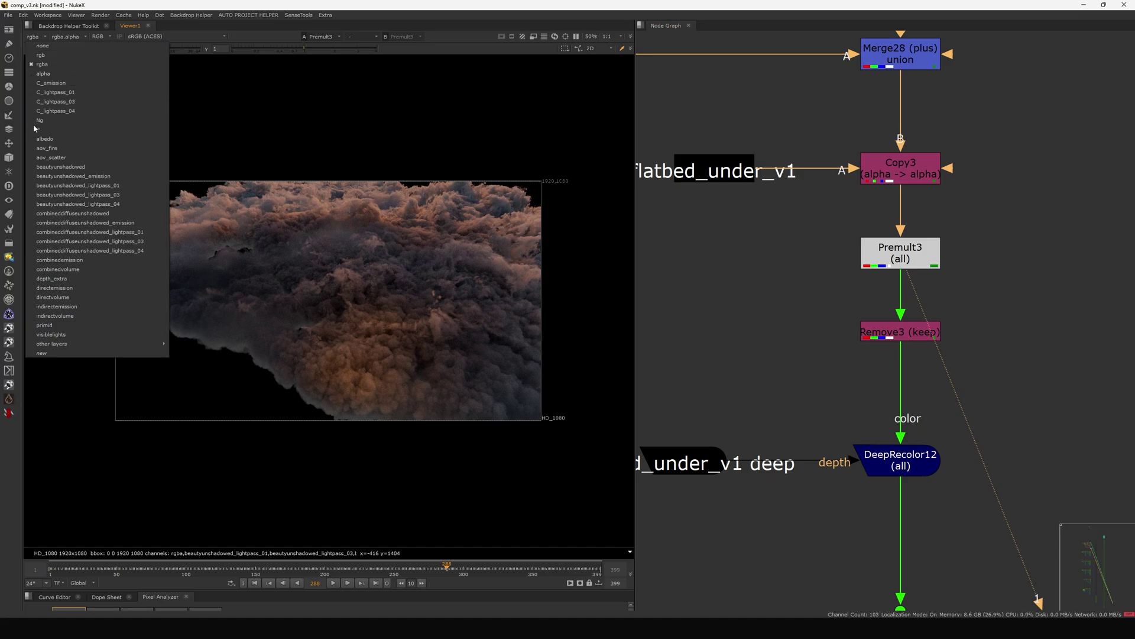
click(709, 325)
click(894, 337)
key(1)
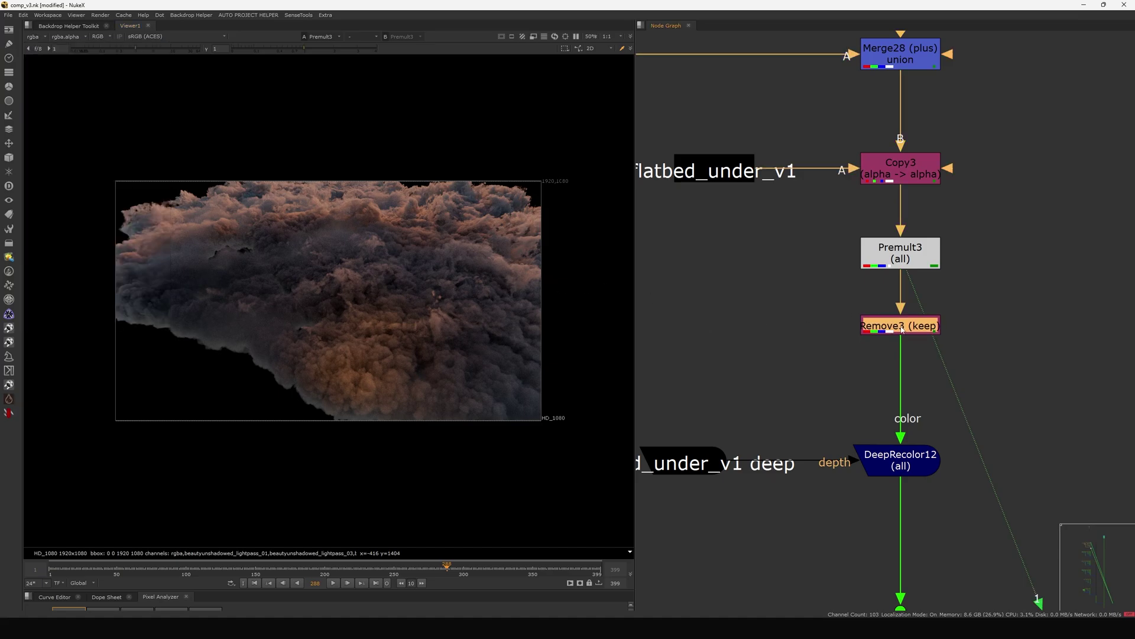
Display the flatbed_under_v1 deep stamp and compare it with the DeepRecolor12 result.
click(829, 401)
middle_drag(829, 401, 769, 326)
click(791, 360)
key(1)
click(875, 329)
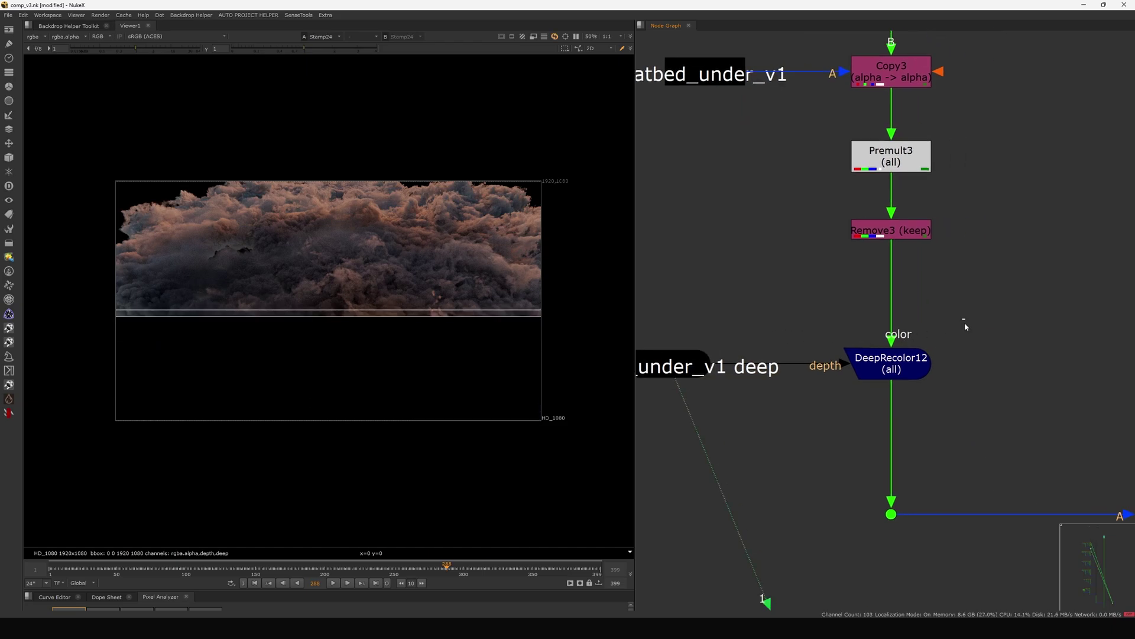
drag(964, 322, 807, 408)
key(1)
scroll(846, 375, down, 3)
scroll(813, 392, down, 4)
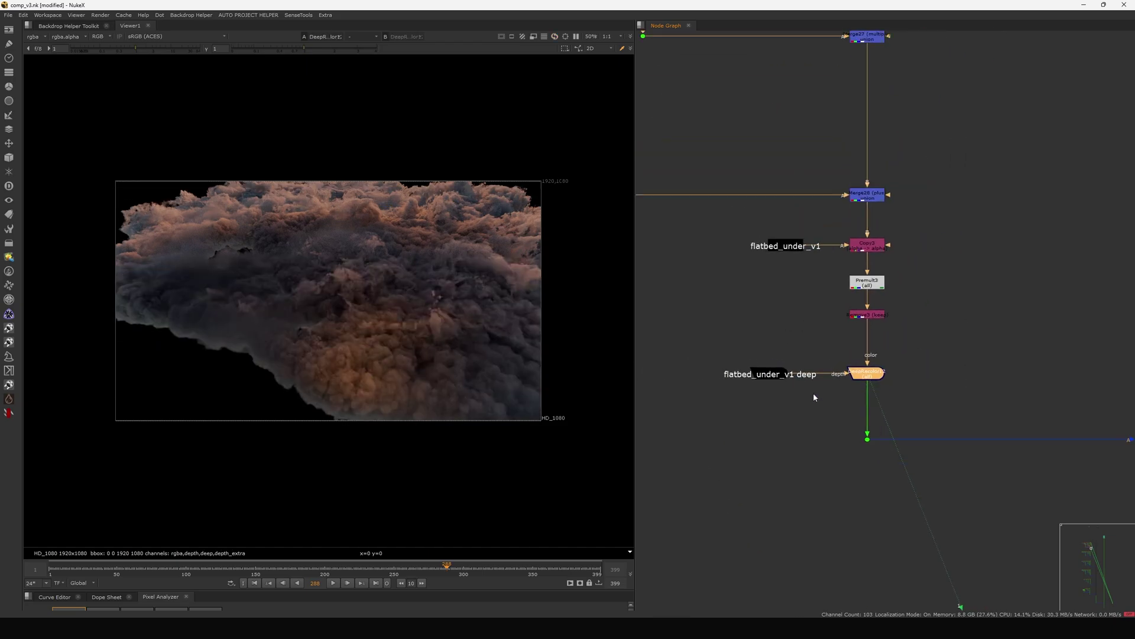
Open the DeepRecolor12 settings for inspection and close them again.
scroll(865, 332, up, 5)
scroll(817, 356, up, 2)
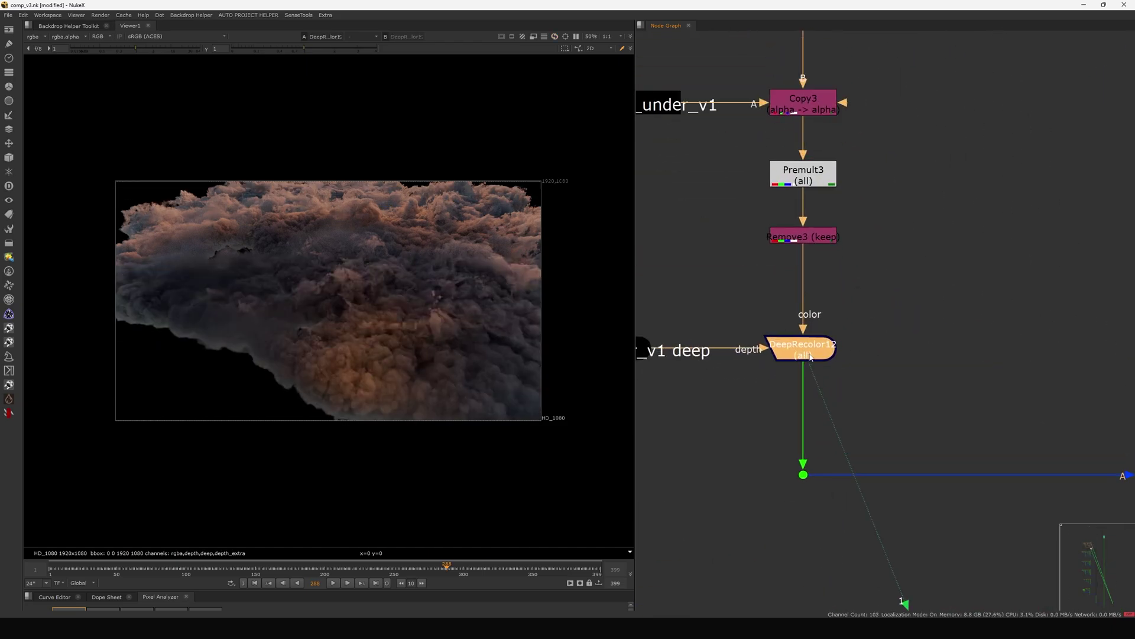
double_click(776, 353)
click(735, 416)
Display the dot below DeepRecolor12 and set the viewer layer to depth_extra.
drag(872, 433, 784, 500)
key(1)
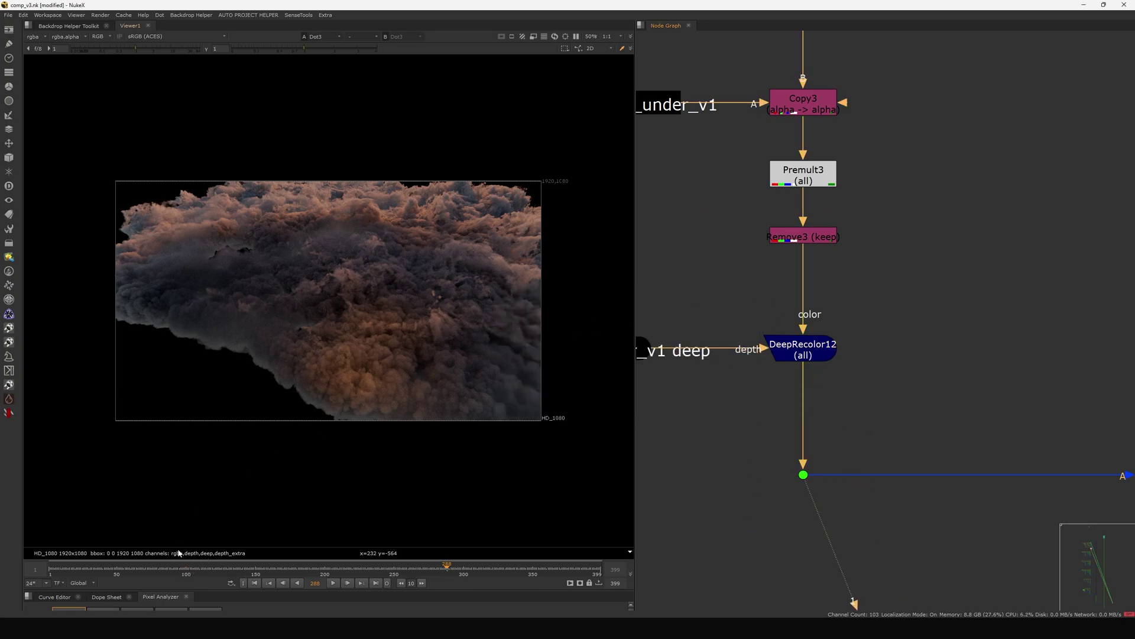
click(35, 38)
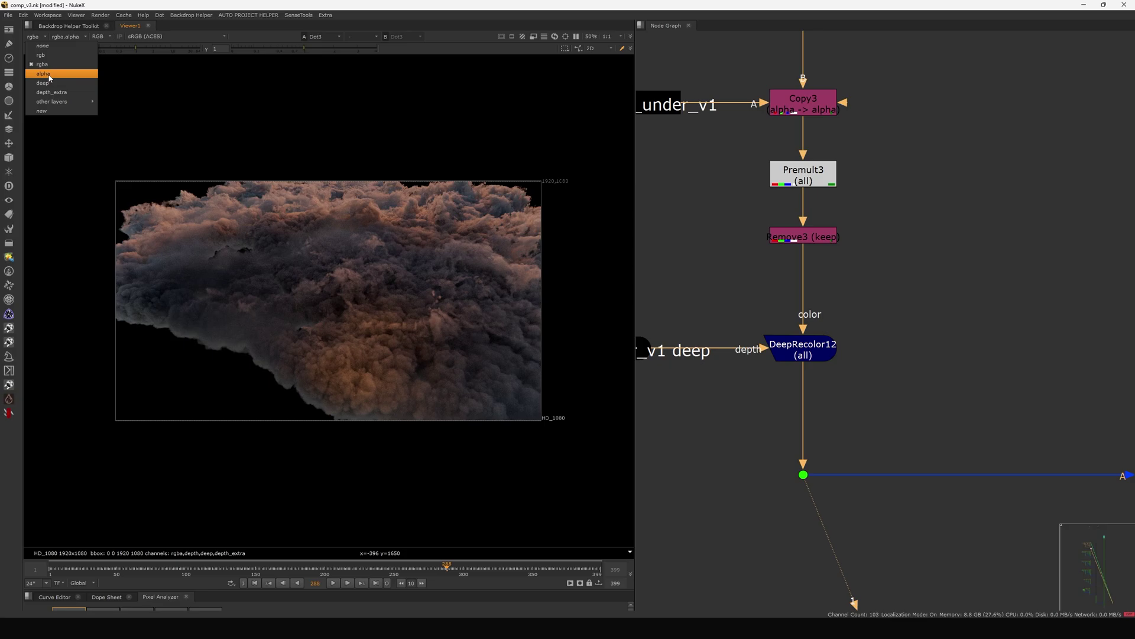
click(56, 92)
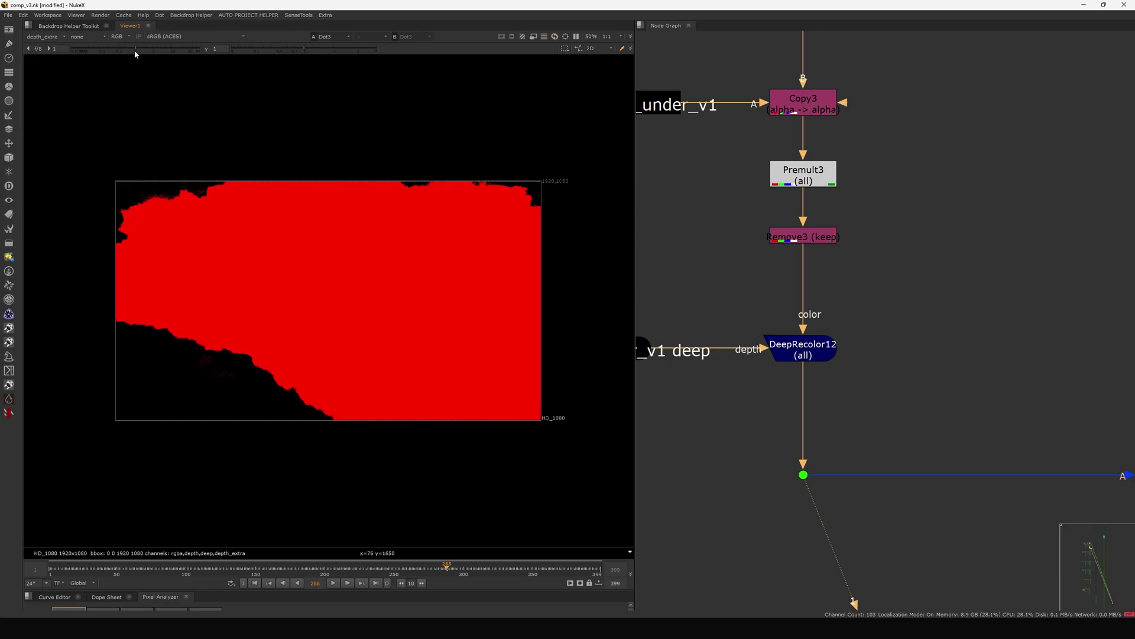
Inspect the depth_extra layer at a lowered viewer gain, reset the gain, and return the viewer layer to rgba.
click(27, 51)
click(28, 51)
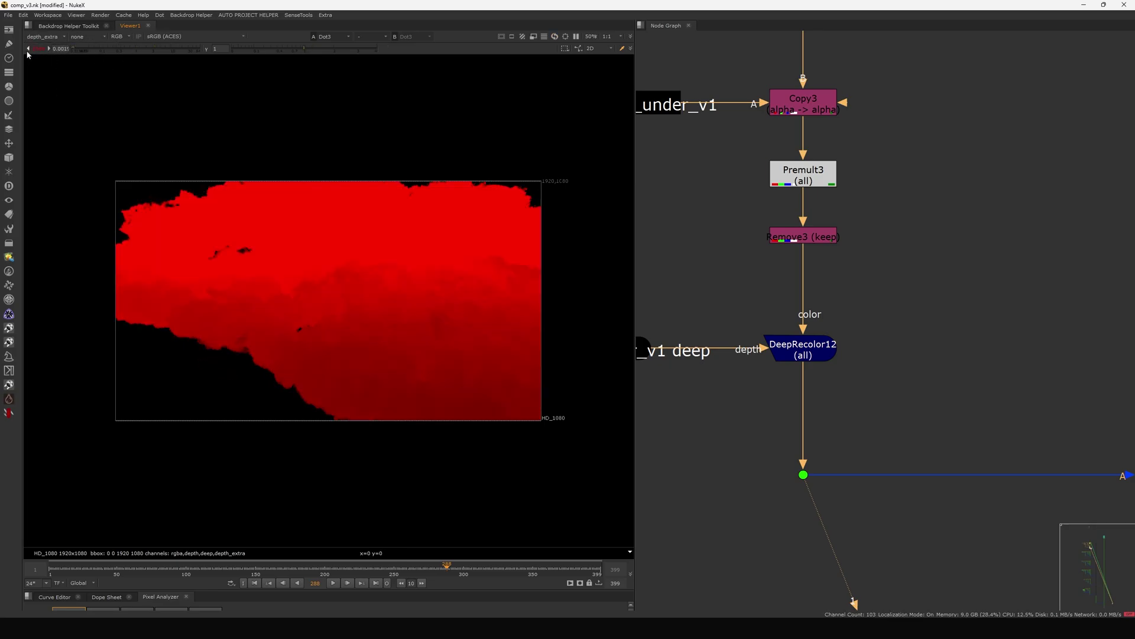
click(27, 51)
click(43, 51)
click(44, 38)
click(45, 64)
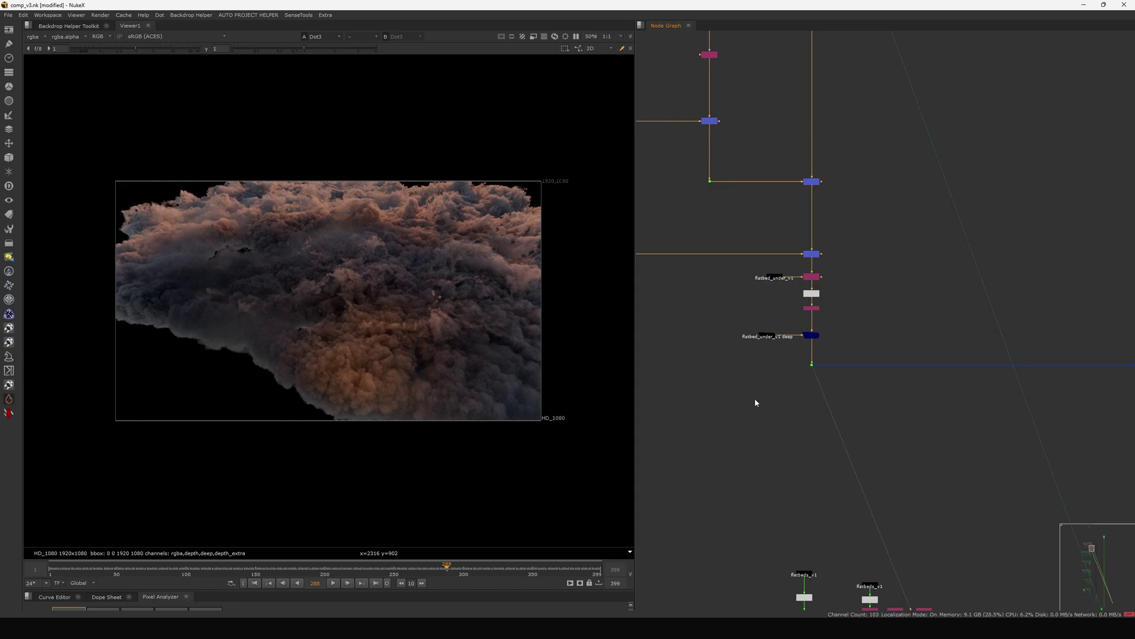
Display the DeepMerge node where the uppermost cloud layer enters the deep merge chain.
scroll(755, 401, down, 8)
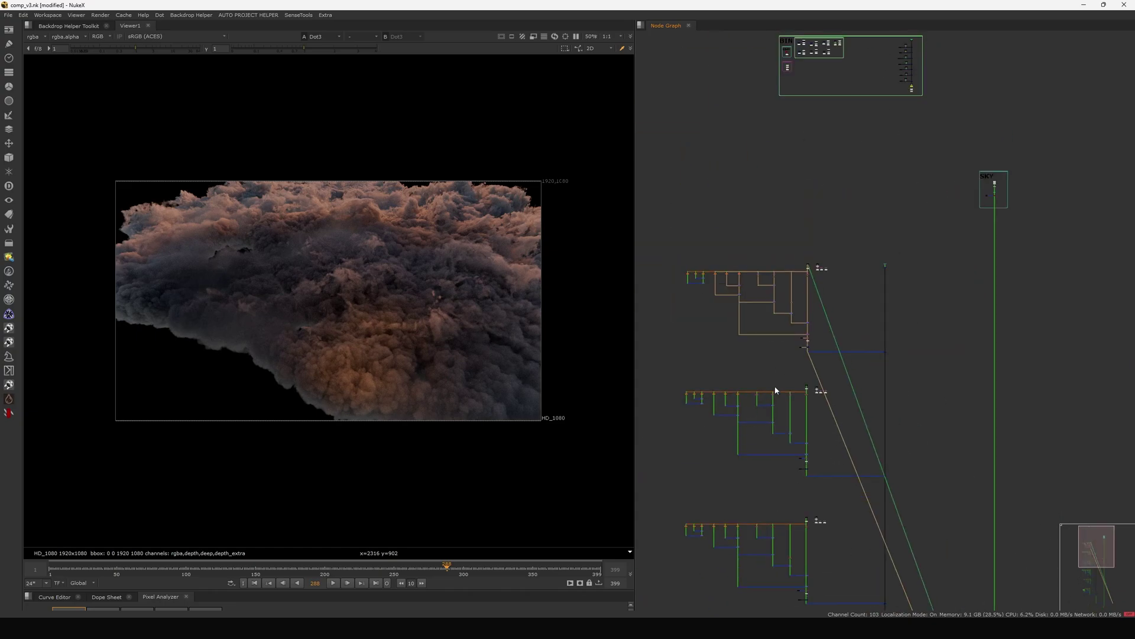
middle_drag(777, 508, 823, 397)
middle_drag(857, 495, 836, 331)
middle_drag(902, 247, 860, 319)
scroll(852, 248, up, 10)
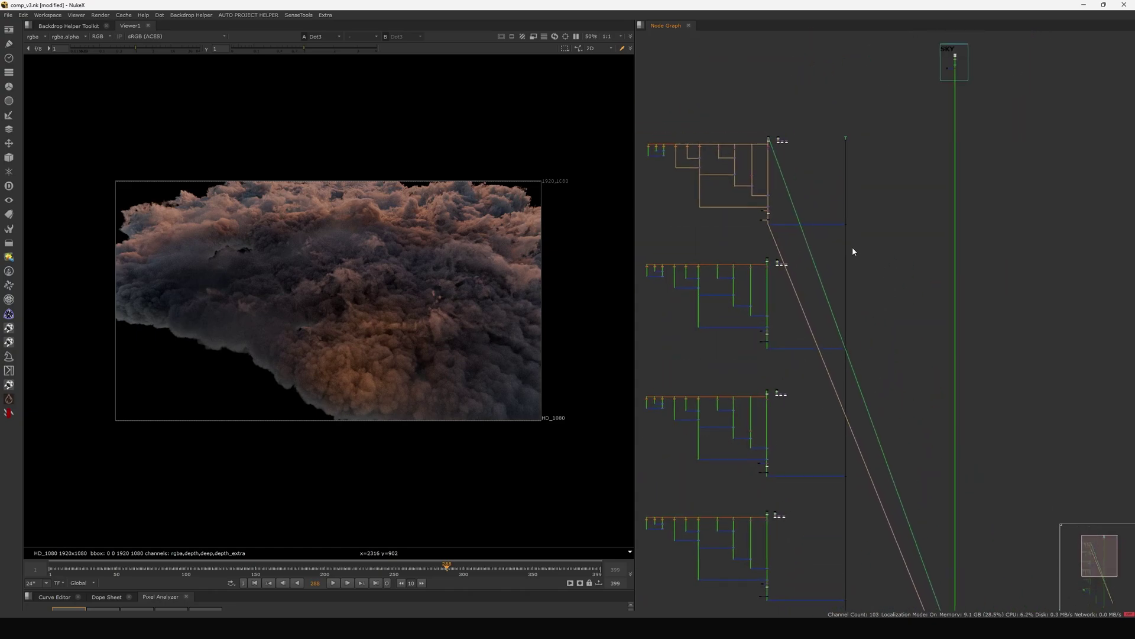
scroll(854, 291, down, 5)
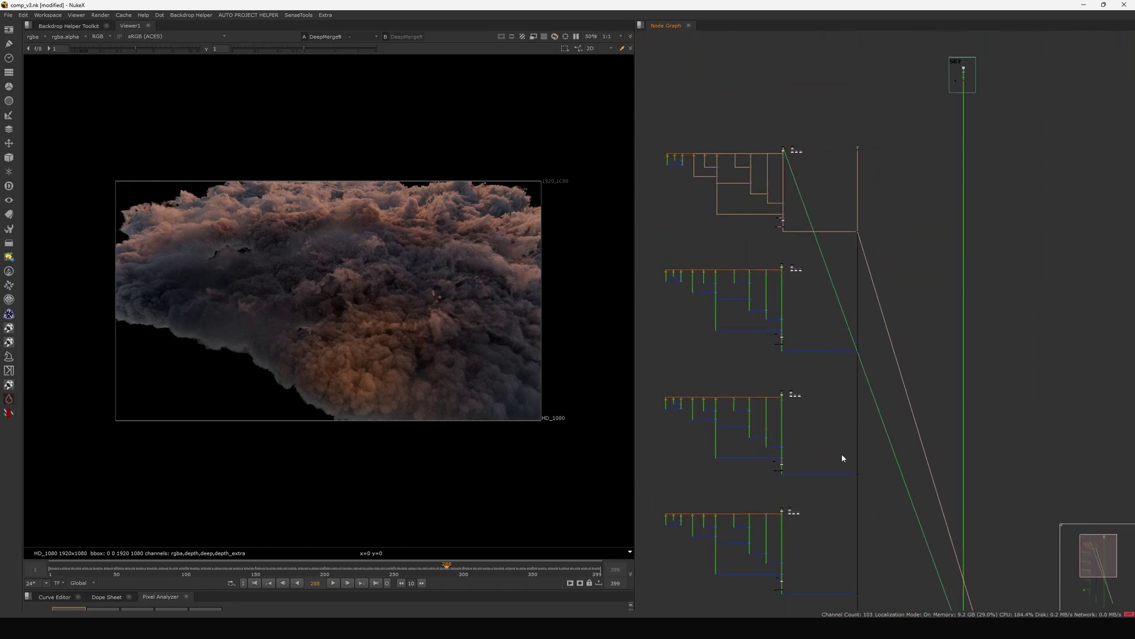
Display DeepMerge14, the last merge of the deep chain, which brings in the lowest layer.
middle_drag(842, 453, 858, 295)
middle_drag(857, 475, 872, 290)
middle_drag(877, 437, 876, 315)
scroll(890, 390, up, 6)
scroll(920, 379, up, 5)
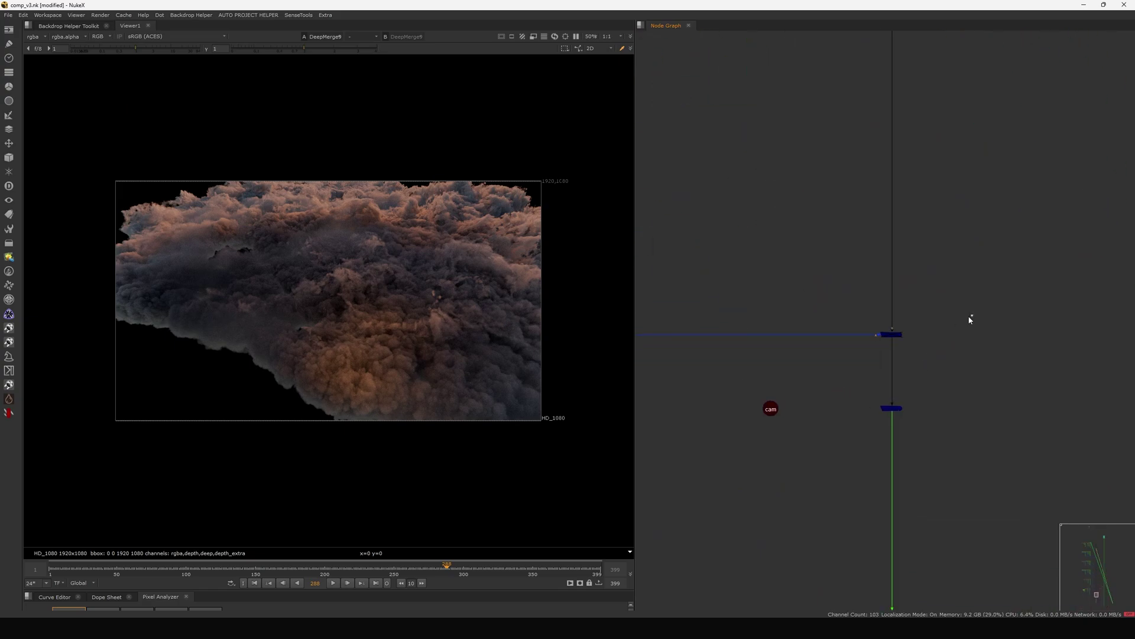
drag(970, 316, 882, 342)
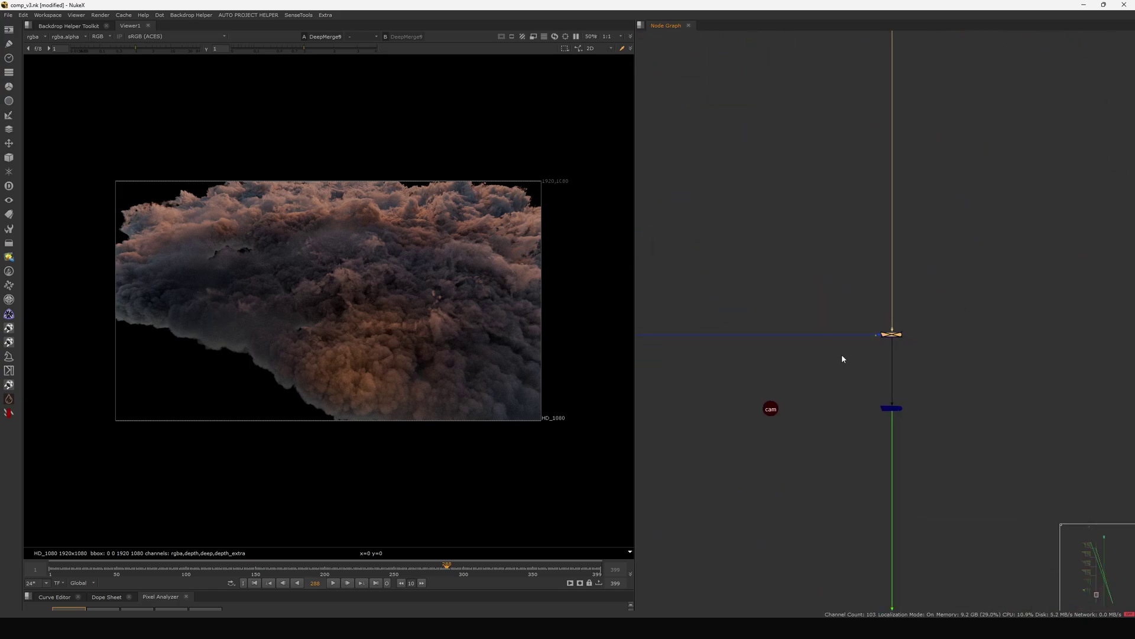
key(1)
scroll(927, 331, down, 10)
alt+middle_drag(914, 334, 1004, 328)
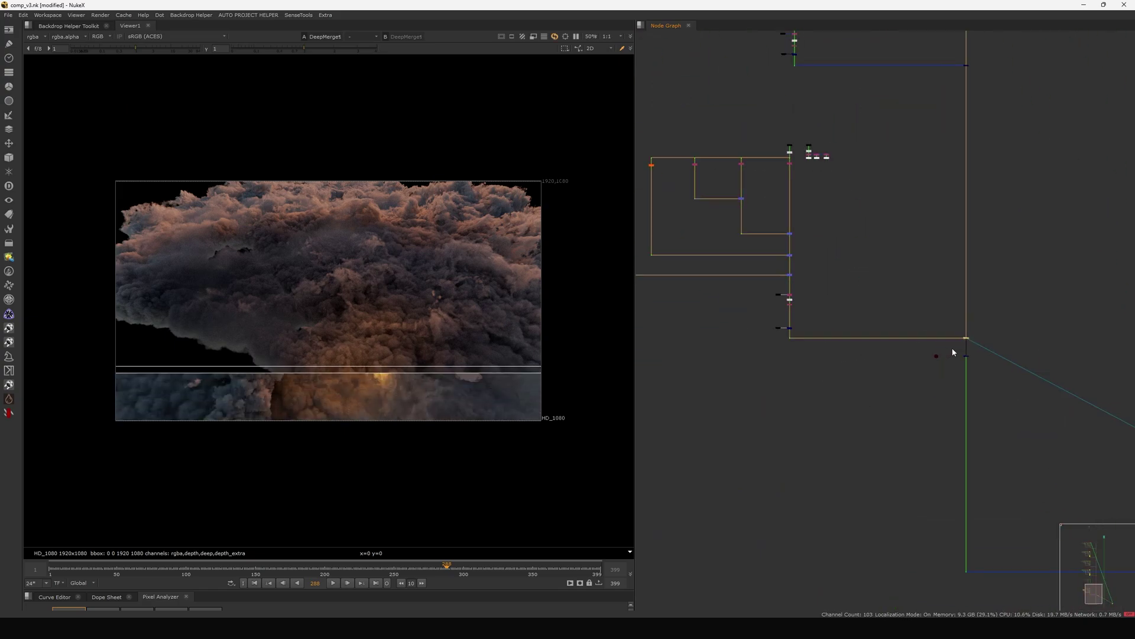
Display the DeepToImage node directly below DeepMerge14.
scroll(952, 352, up, 10)
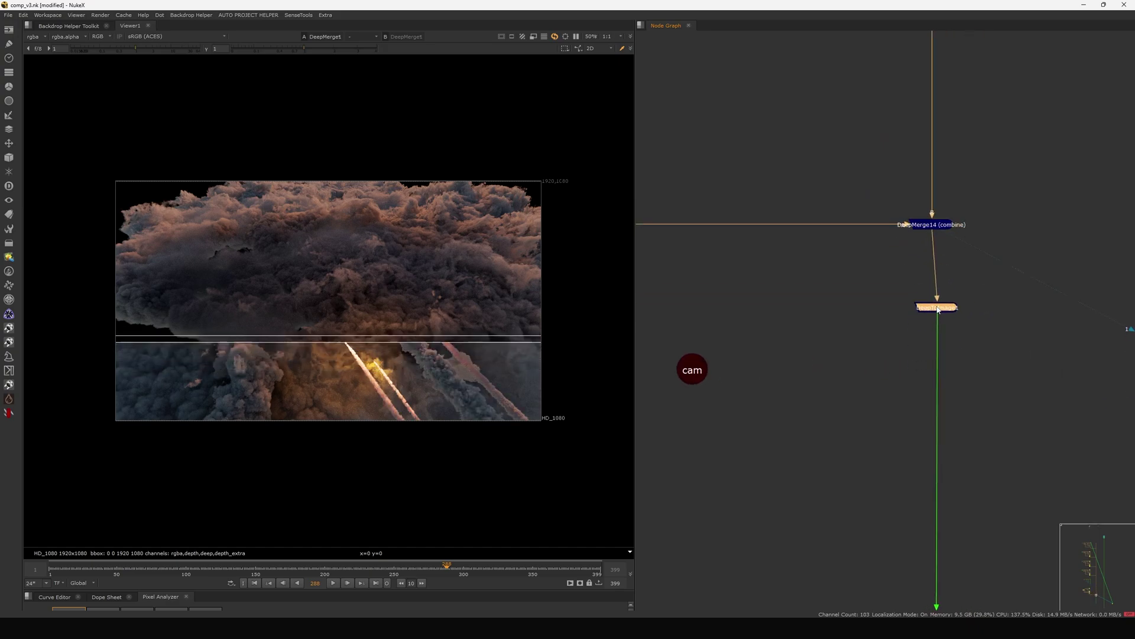
drag(938, 310, 932, 316)
drag(999, 295, 889, 335)
key(1)
Display Merge1, where the flattened deep composite goes over the sky.
scroll(898, 337, down, 12)
middle_drag(844, 425, 815, 375)
scroll(969, 382, up, 3)
middle_drag(968, 382, 911, 360)
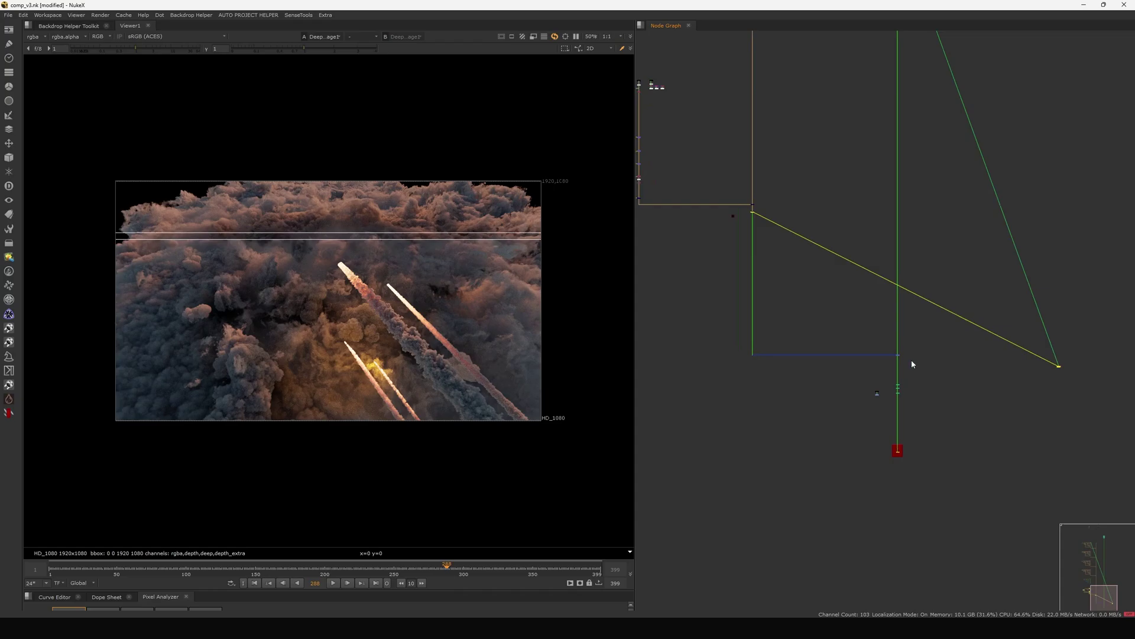
scroll(913, 363, up, 5)
drag(1021, 306, 796, 418)
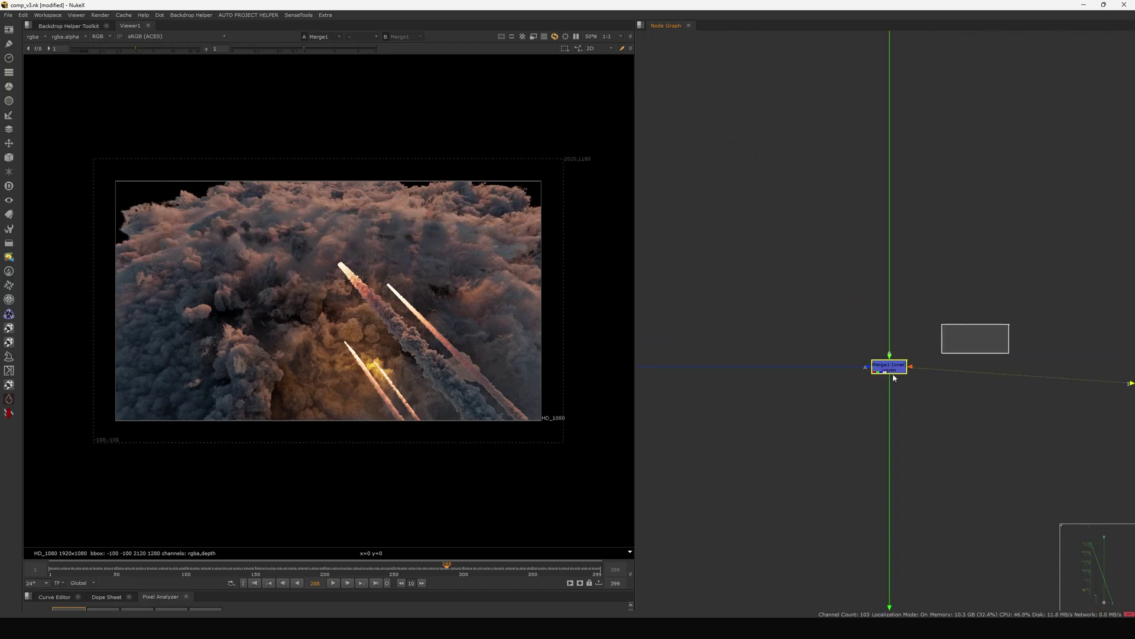
drag(894, 377, 819, 403)
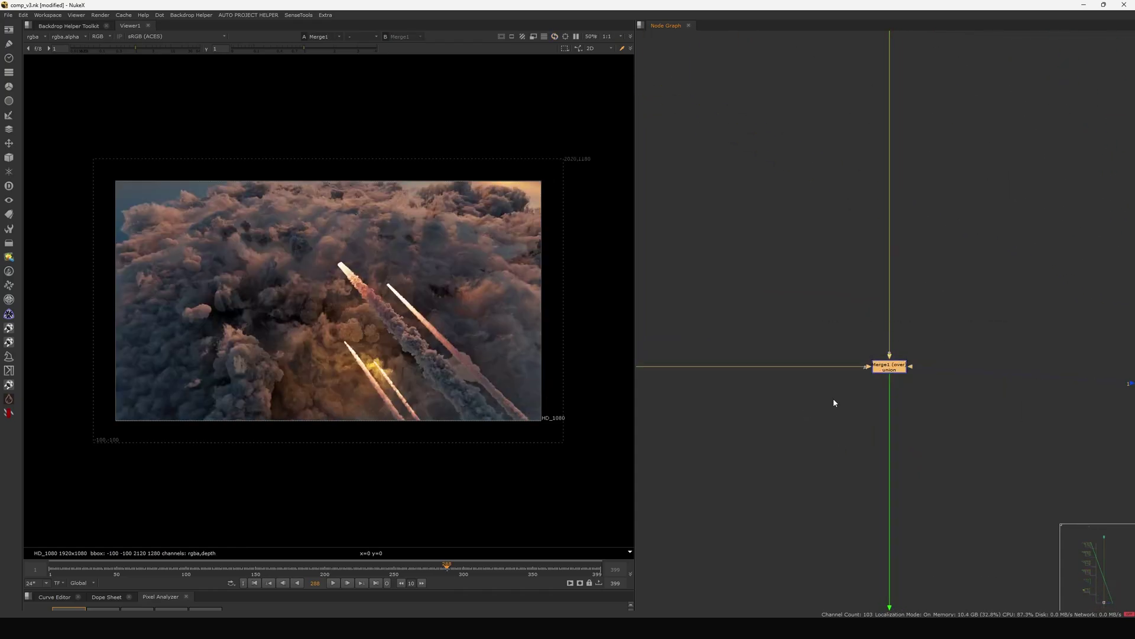
Display Reformat3 at the end of the main pipe and frame the whole node graph.
scroll(832, 398, down, 7)
middle_drag(775, 449, 904, 331)
scroll(904, 355, up, 3)
scroll(899, 378, up, 5)
middle_drag(938, 377, 864, 386)
drag(1021, 336, 865, 396)
key(1)
key(f)
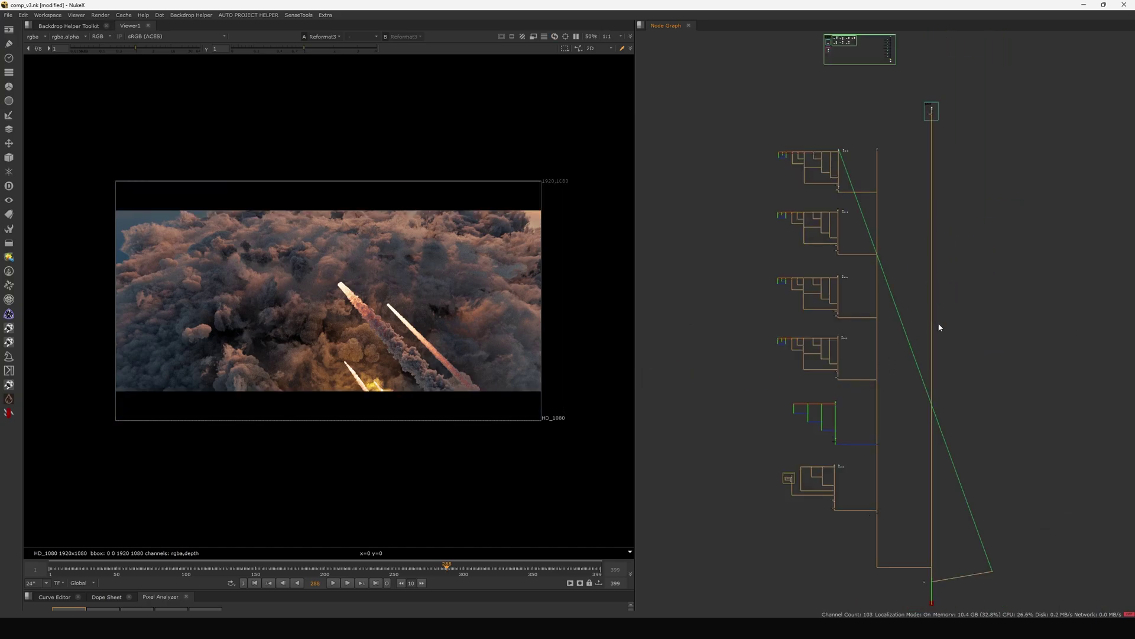
Load the ref stamp and Reformat3 into separate viewer inputs and compare the reference with the composite.
scroll(880, 330, up, 10)
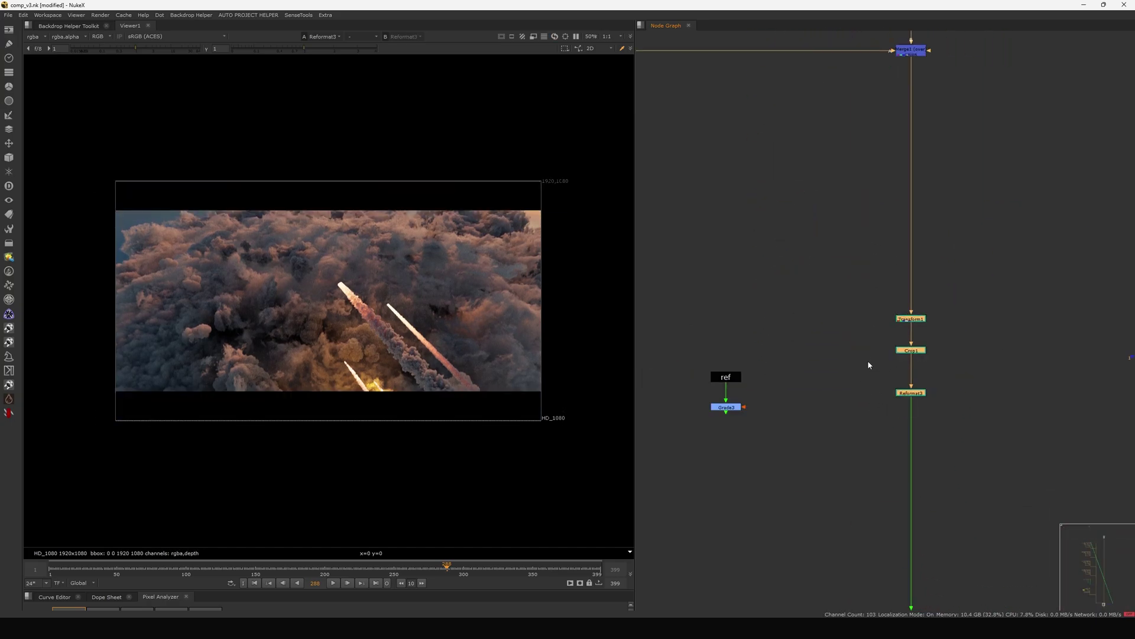
drag(688, 454, 965, 432)
key(1)
key(2)
key(1)
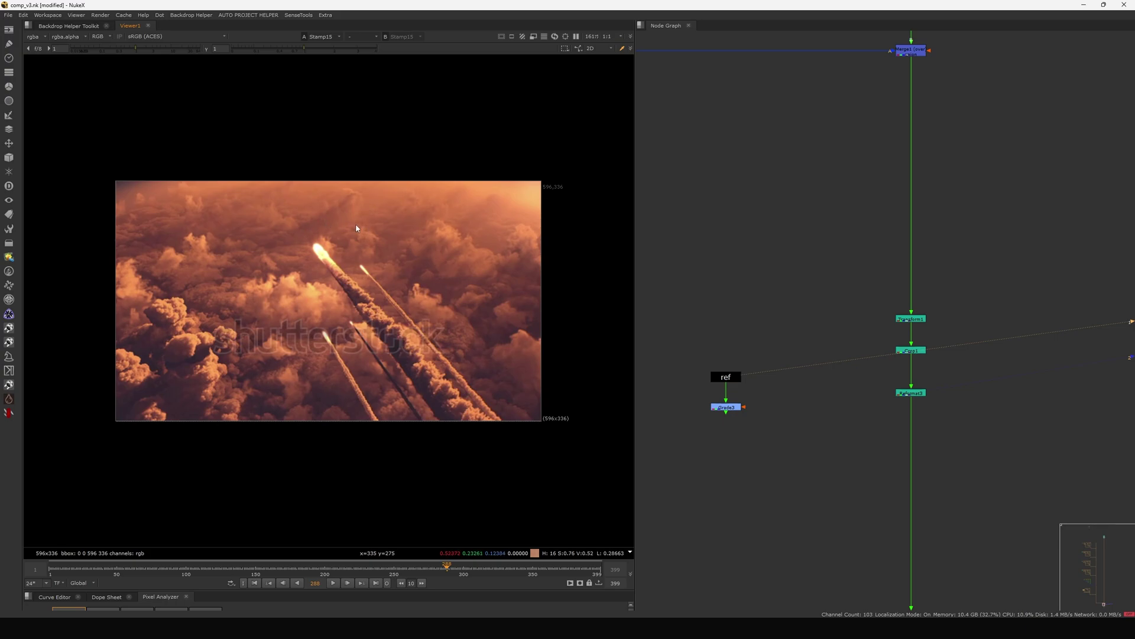
key(2)
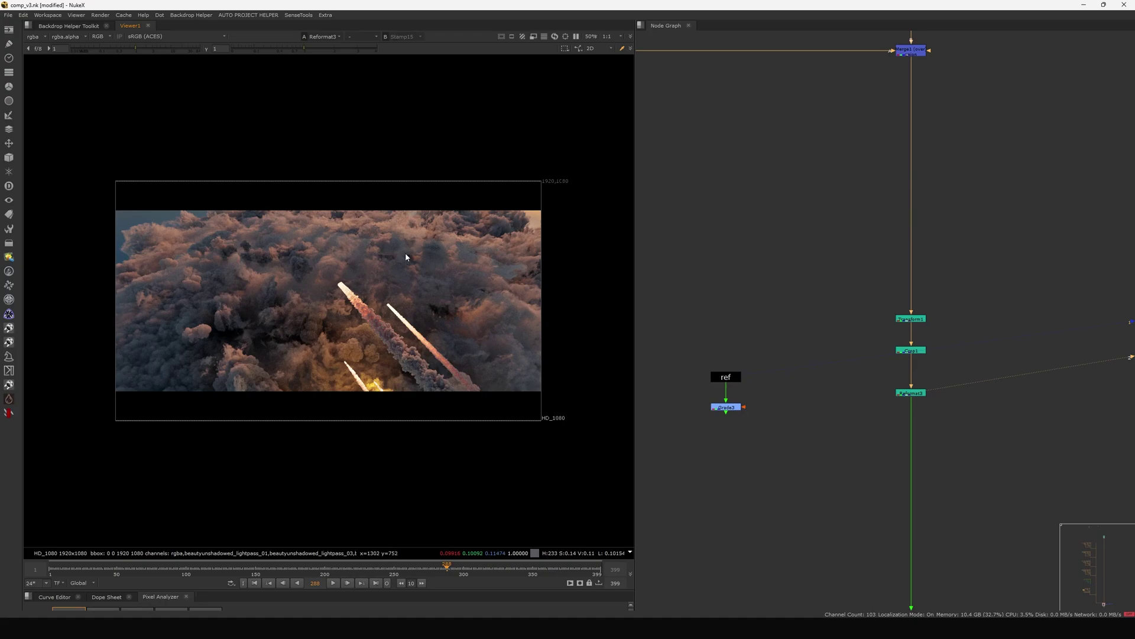
Return the viewer to Merge1 above the Transform, Crop and Reformat nodes.
alt+middle_drag(868, 305, 827, 356)
click(882, 229)
key(1)
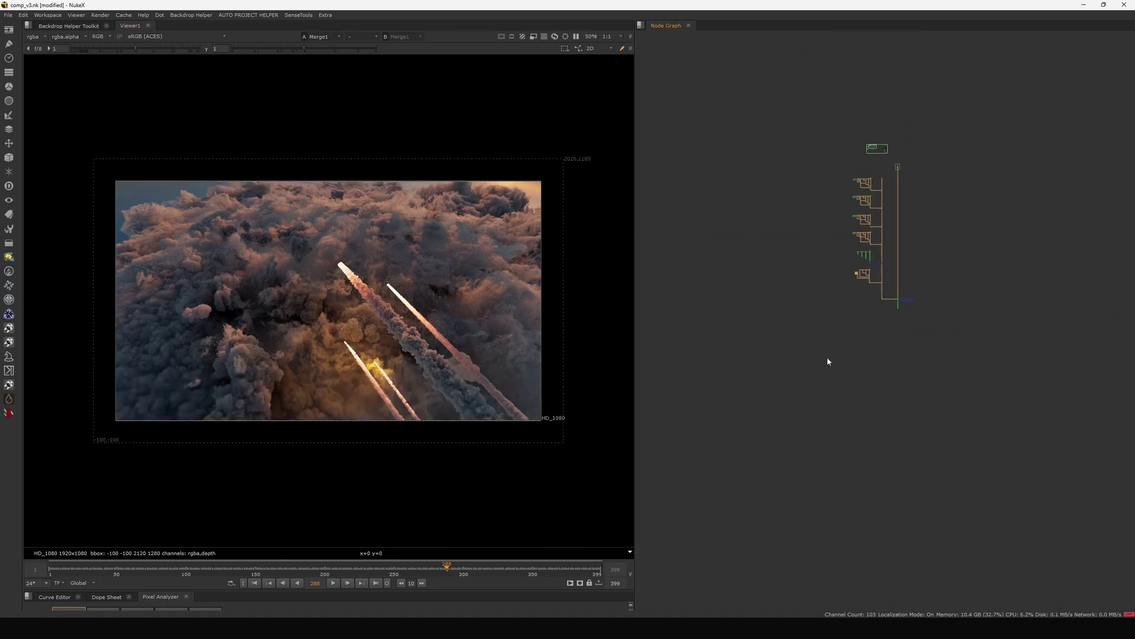
Examine the Grade nodes on the light pass branches of the flatbed_under_v1 layer.
middle_drag(868, 188, 849, 243)
scroll(849, 245, up, 15)
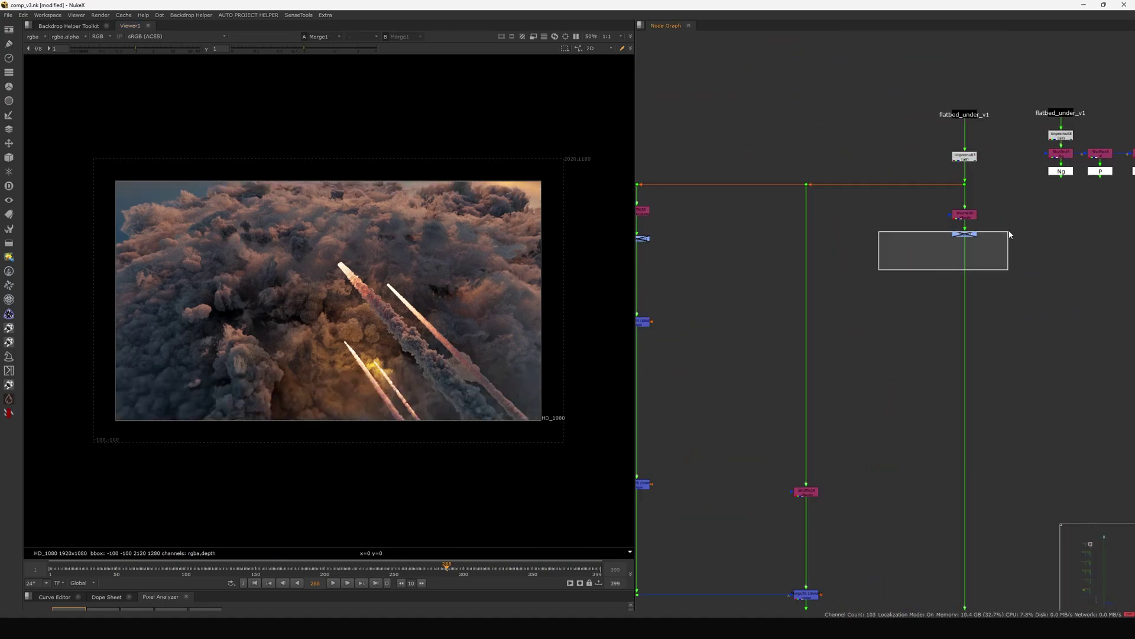
middle_drag(689, 279, 928, 271)
drag(828, 265, 923, 227)
key(d)
middle_drag(848, 245, 938, 249)
drag(780, 250, 887, 221)
scroll(840, 266, down, 10)
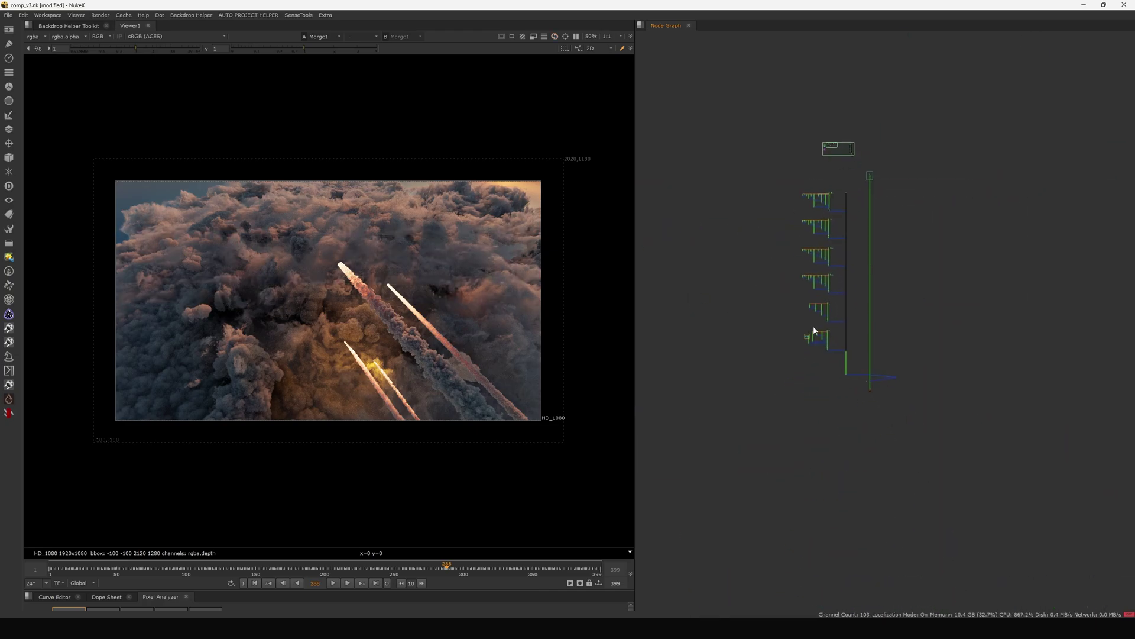
Display the Write1 node inside the RENDER backdrop at the end of the script.
scroll(848, 360, up, 12)
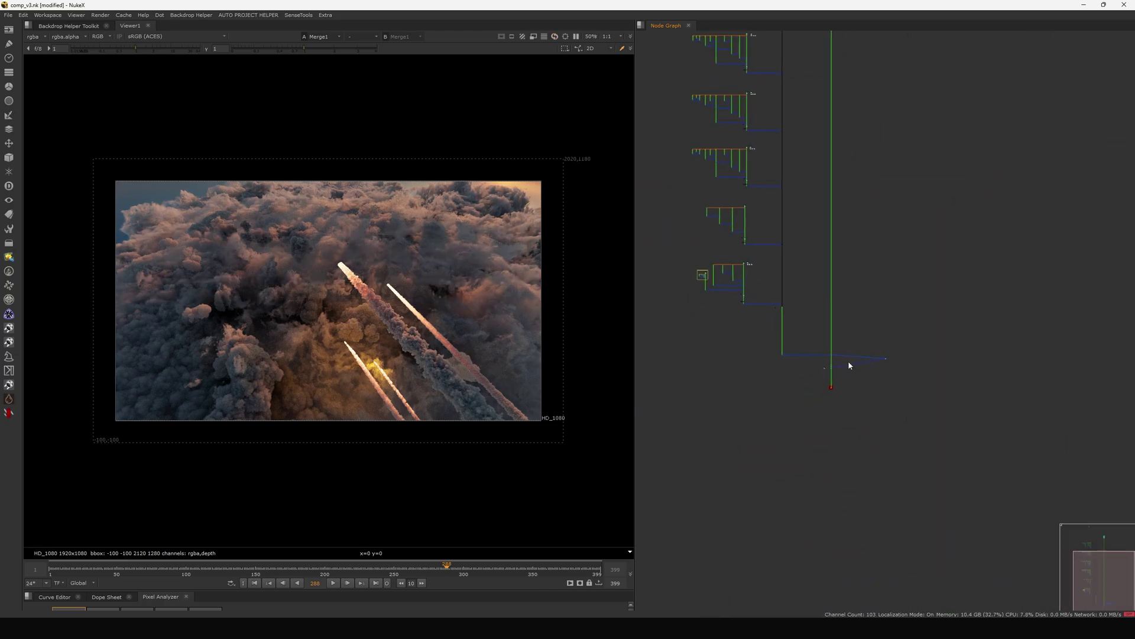
scroll(843, 384, up, 10)
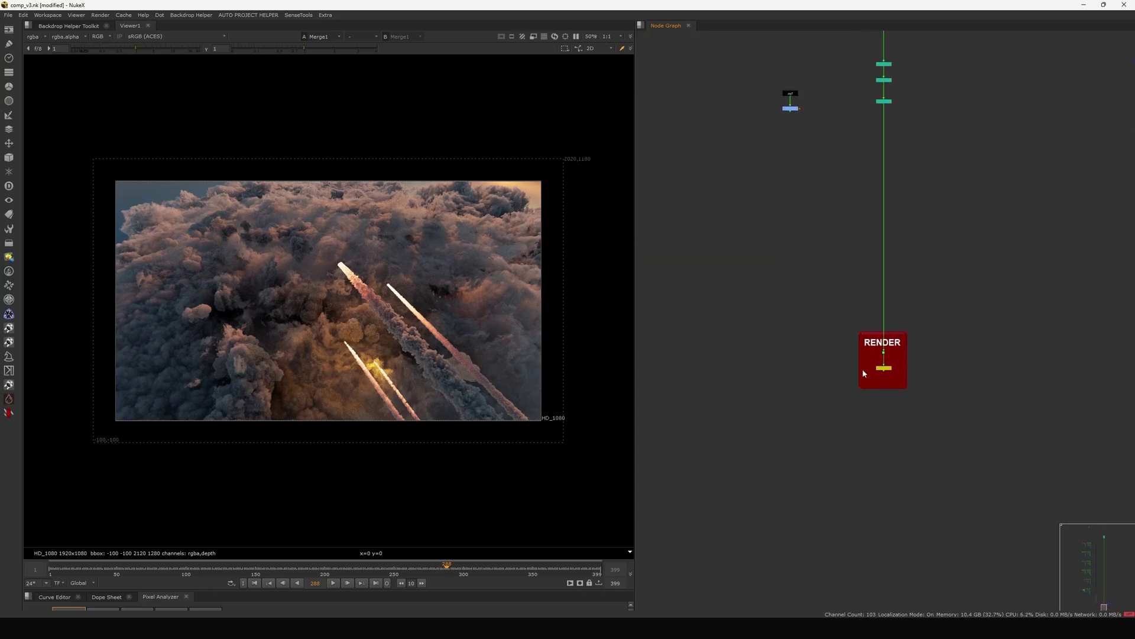
scroll(911, 356, down, 8)
scroll(908, 357, up, 5)
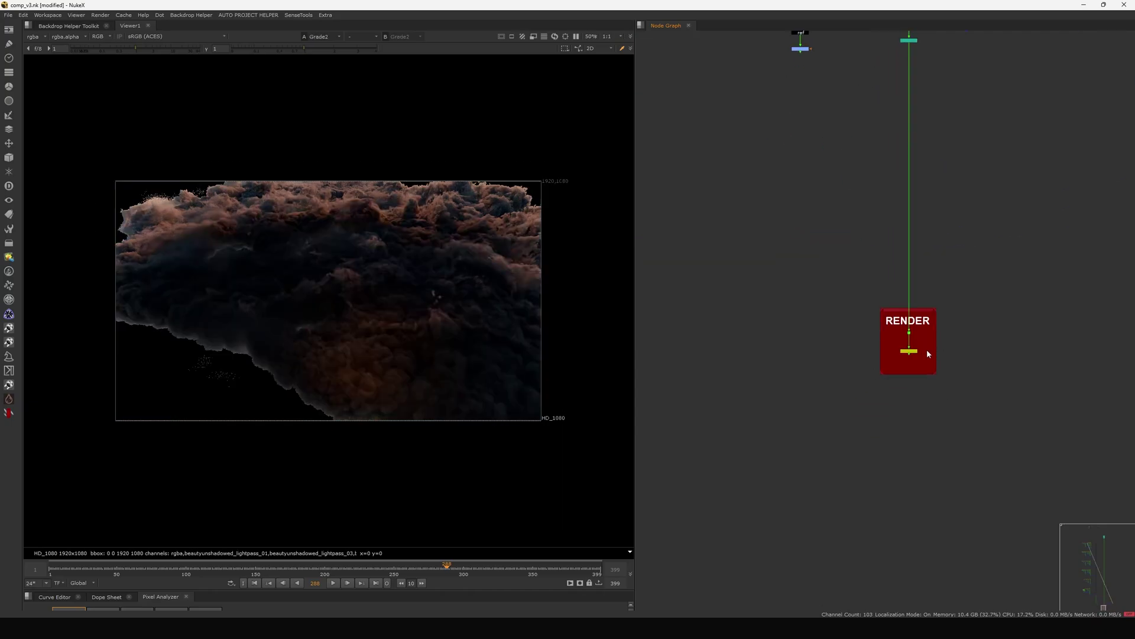
drag(868, 374, 959, 341)
key(1)
scroll(930, 351, down, 3)
scroll(883, 371, down, 10)
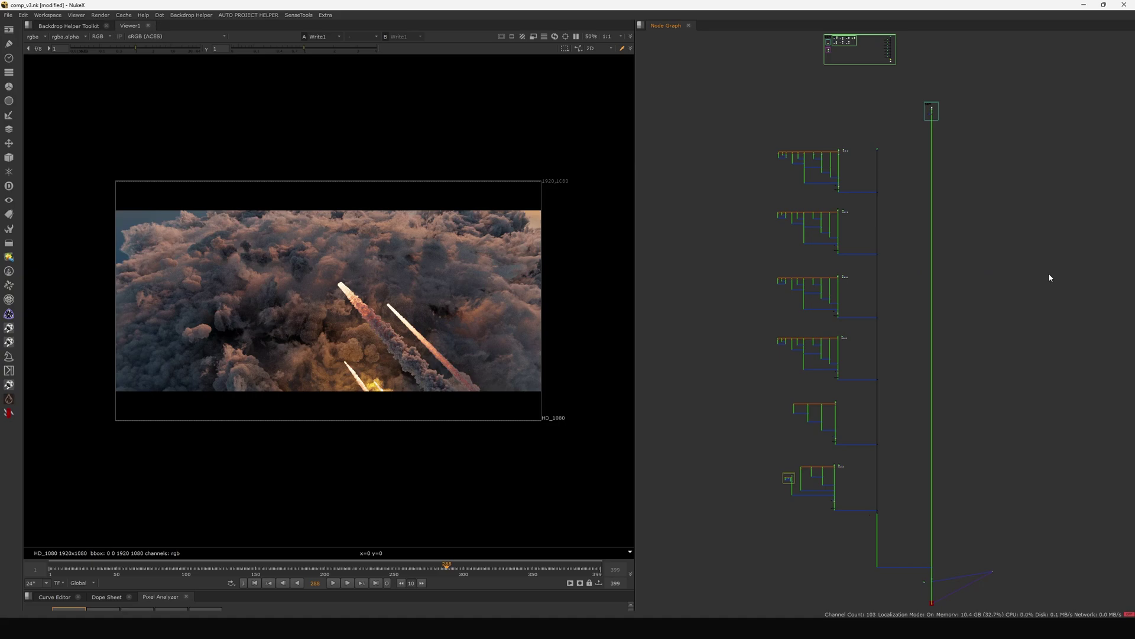
middle_drag(958, 262, 894, 286)
middle_drag(977, 246, 929, 275)
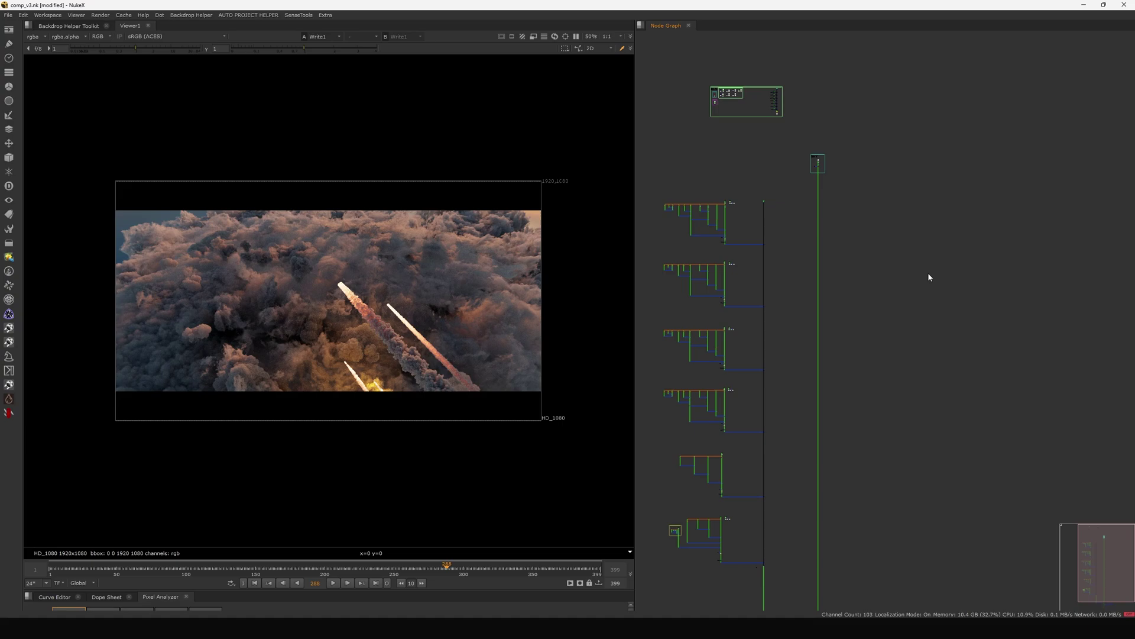
drag(973, 256, 977, 258)
middle_drag(856, 238, 877, 265)
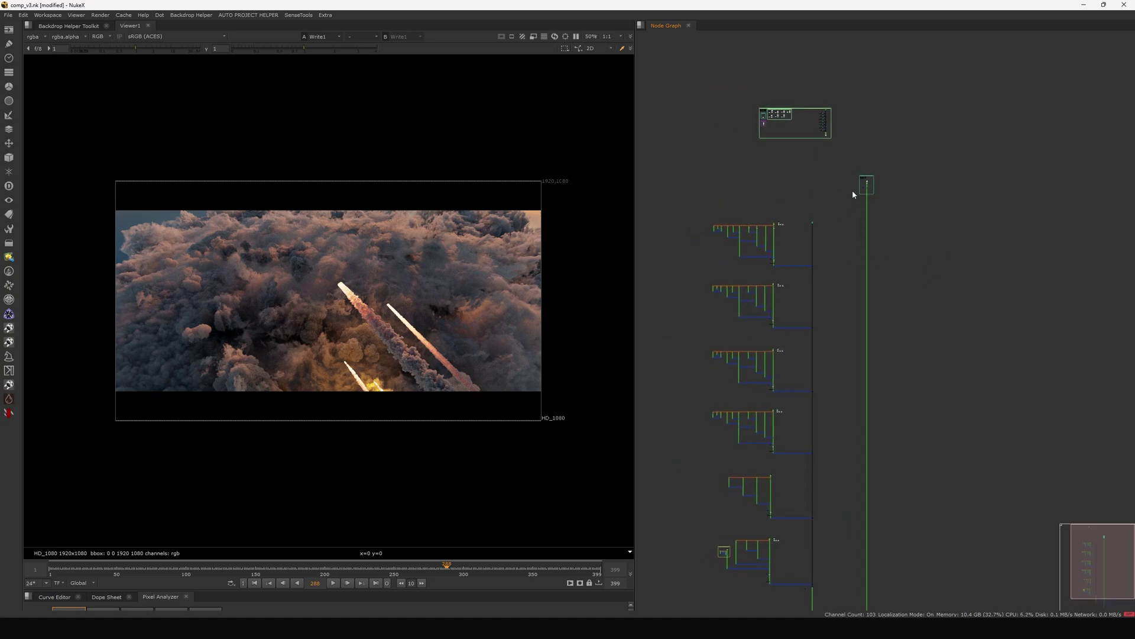
Duplicate the SKY backdrop with all its nodes into the empty area beside the main script.
drag(867, 195, 858, 203)
scroll(881, 187, up, 10)
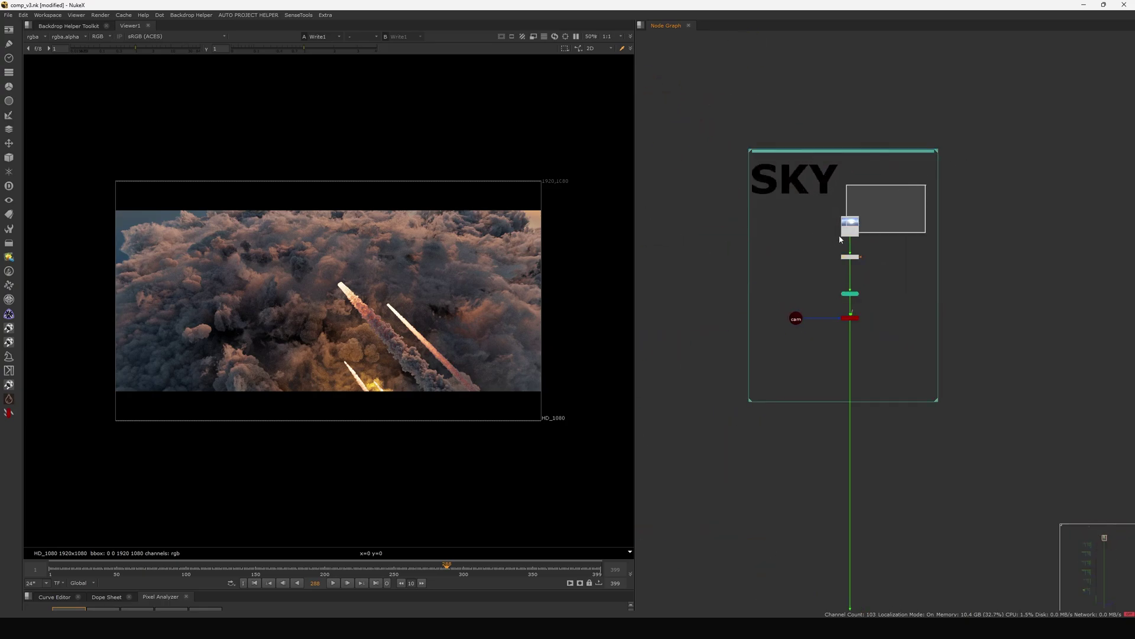
scroll(825, 241, down, 5)
drag(843, 273, 786, 302)
scroll(828, 296, down, 5)
scroll(963, 265, down, 6)
middle_drag(967, 263, 915, 261)
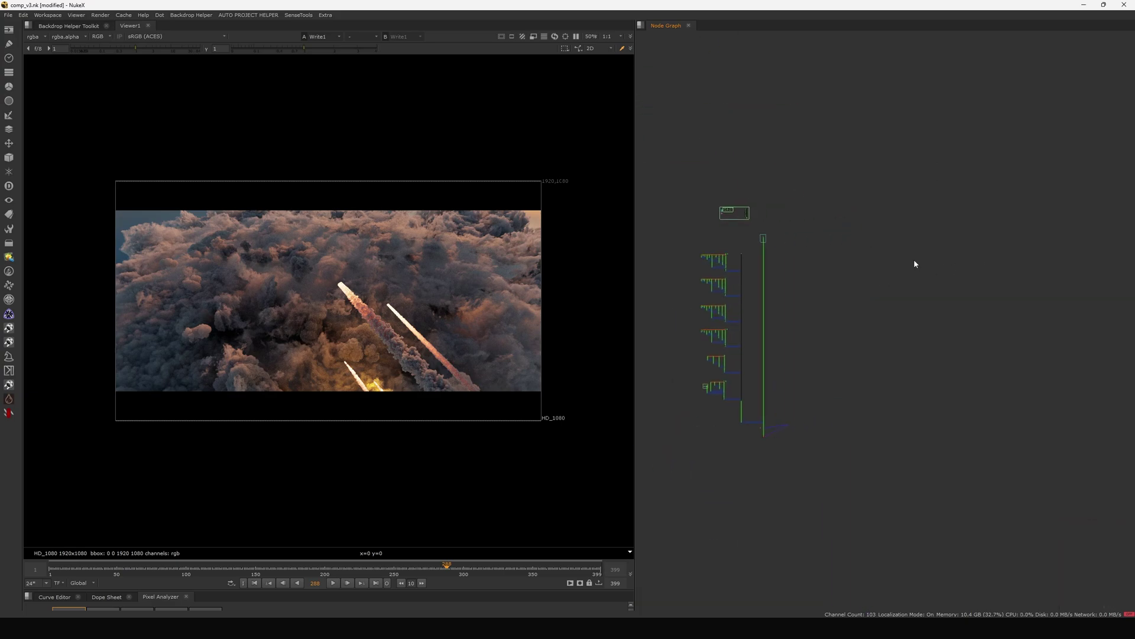
key(ctrl+v)
Display Exposure2 in the duplicated SKY setup.
scroll(968, 246, up, 10)
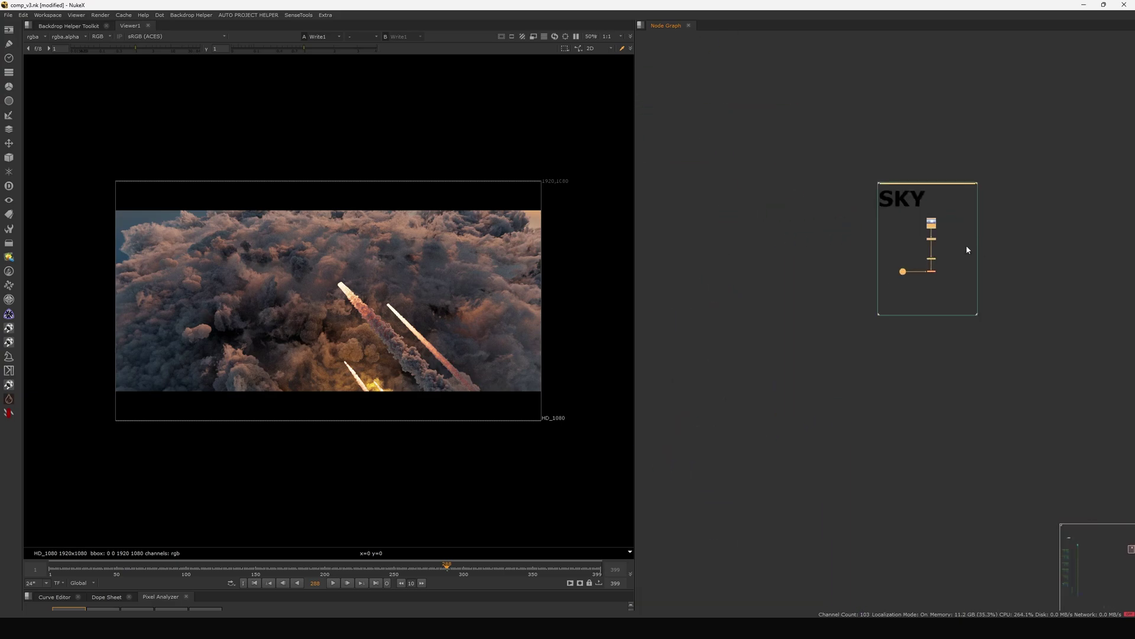
drag(1046, 179, 855, 239)
key(1)
middle_drag(968, 231, 913, 266)
Add a new Sphere node fed by Exposure2 in the duplicated SKY setup.
click(921, 257)
key(Tab)
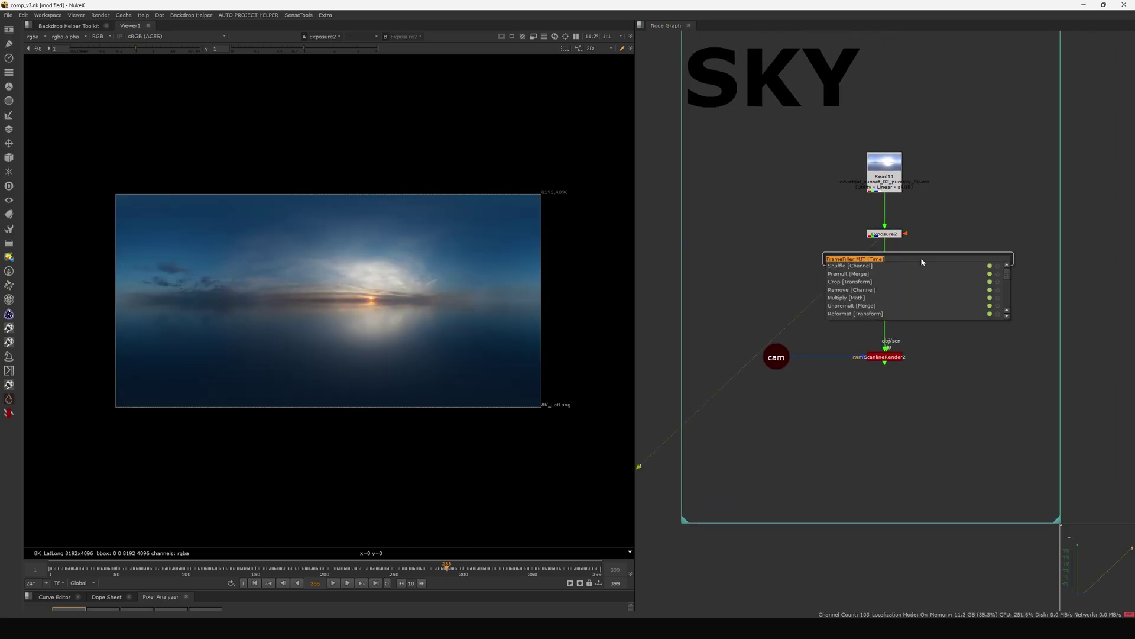
text(spher)
key(Return)
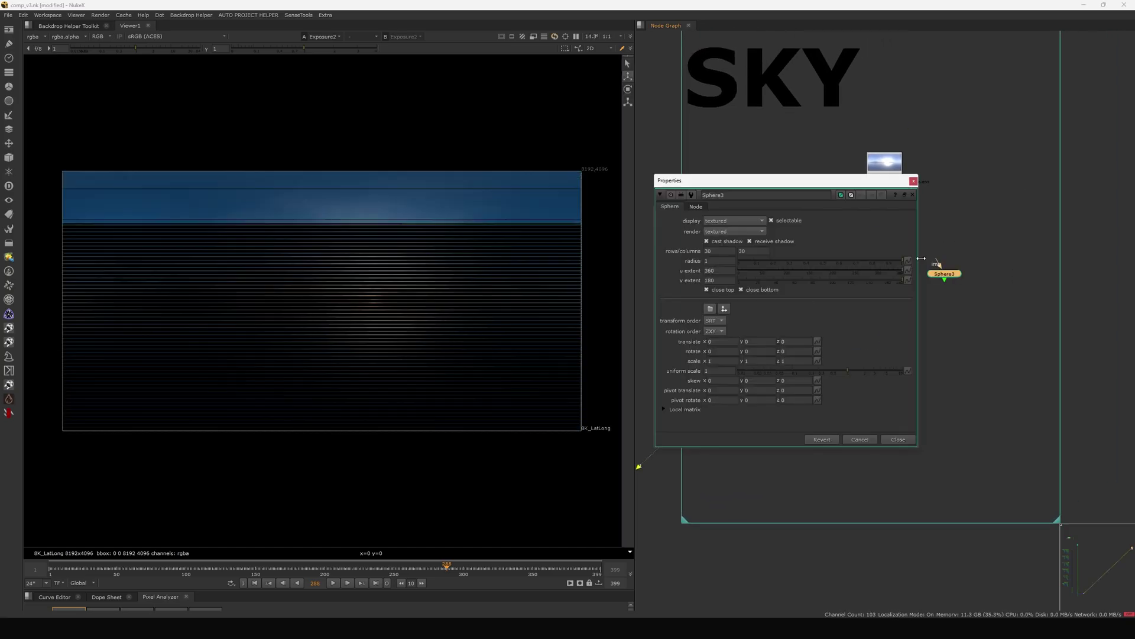
Display the new Sphere in the viewer and set its x scale to 1000.
key(1)
double_click(958, 296)
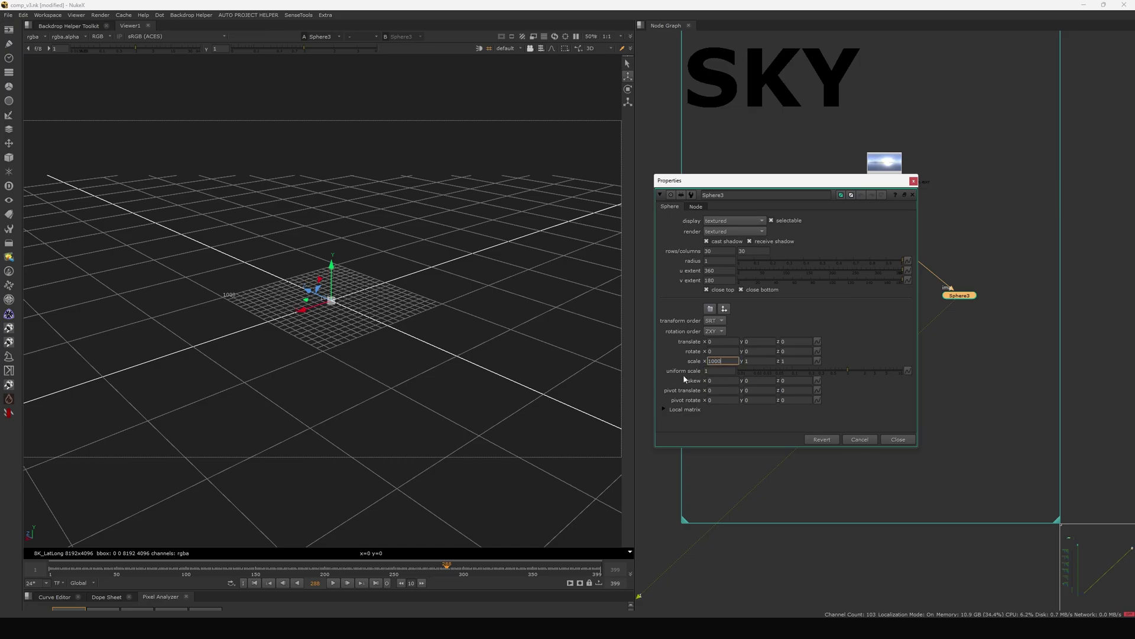
click(898, 439)
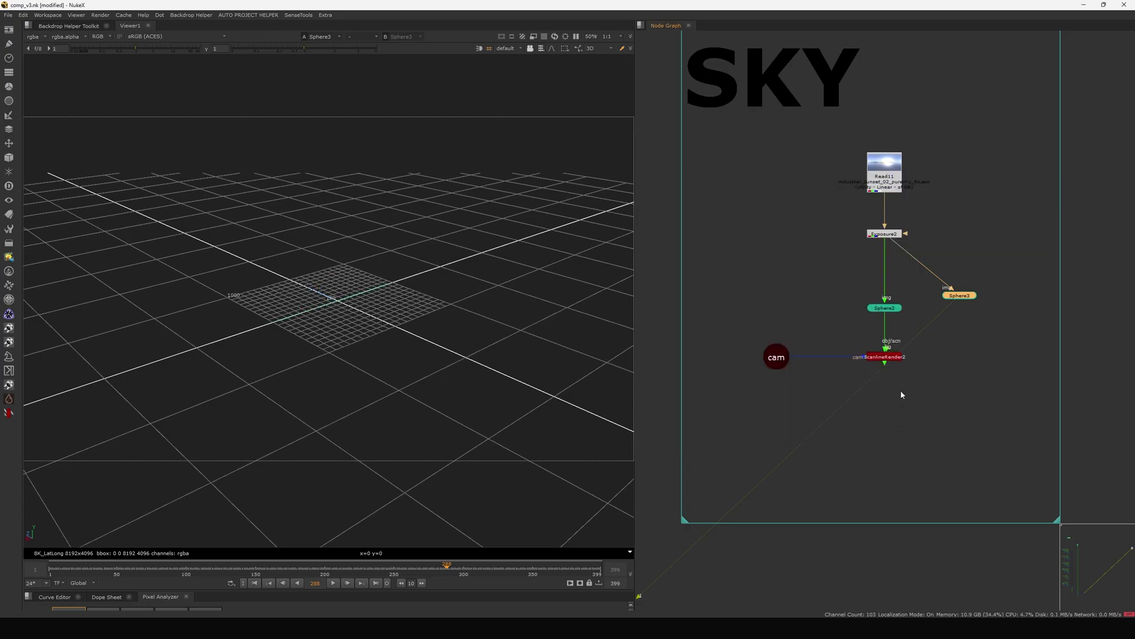
Compare Sphere2 with the new Sphere3 in the 3D view.
click(887, 308)
key(1)
drag(957, 301, 957, 304)
key(1)
click(912, 300)
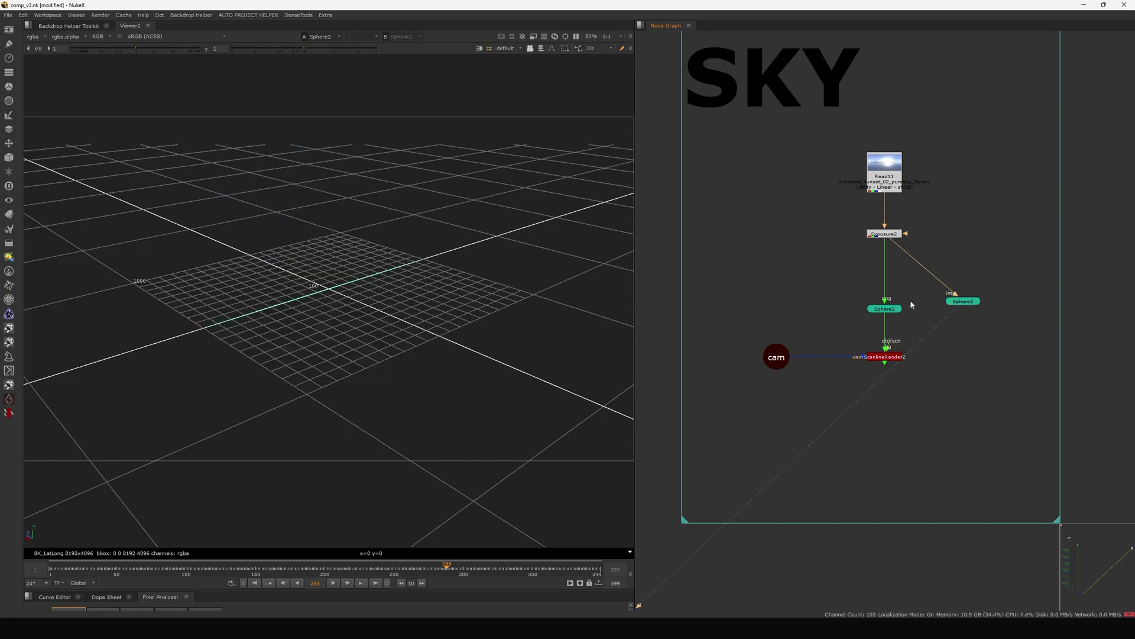
scroll(354, 310, down, 8)
scroll(388, 310, down, 8)
Check the Sphere3 settings, close them, and switch the viewer from 3D to 2D.
double_click(964, 305)
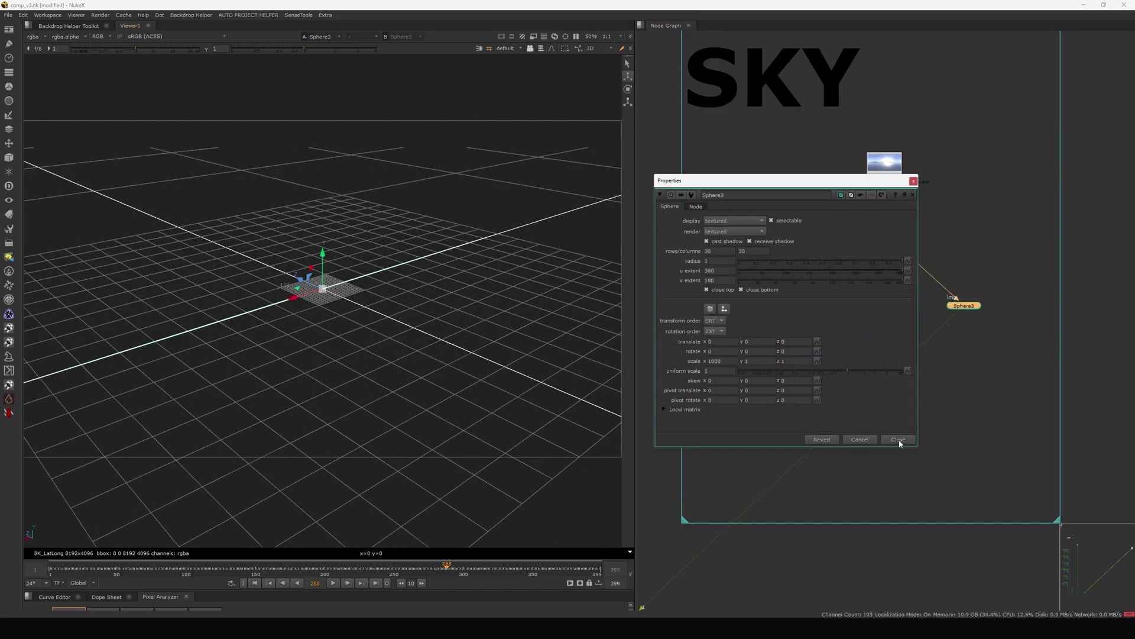
click(899, 441)
key(Tab)
drag(964, 306, 962, 309)
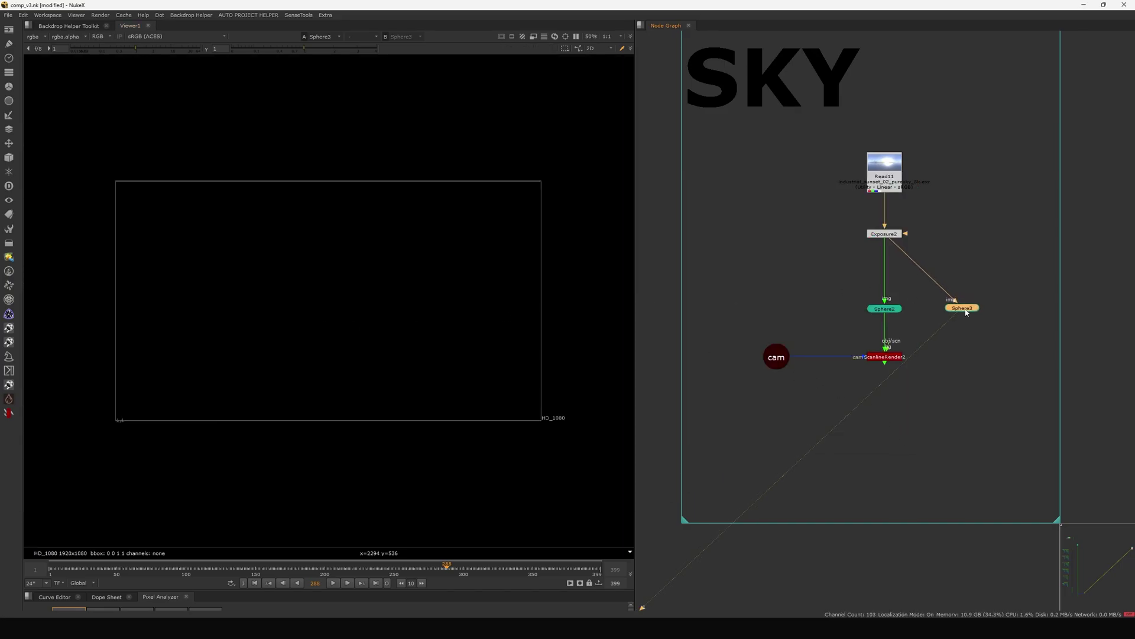
Connect Sphere3 to ScanlineRender2 in place of Sphere2 and view the render in 2D.
key(1)
click(928, 319)
key(Tab)
key(Tab)
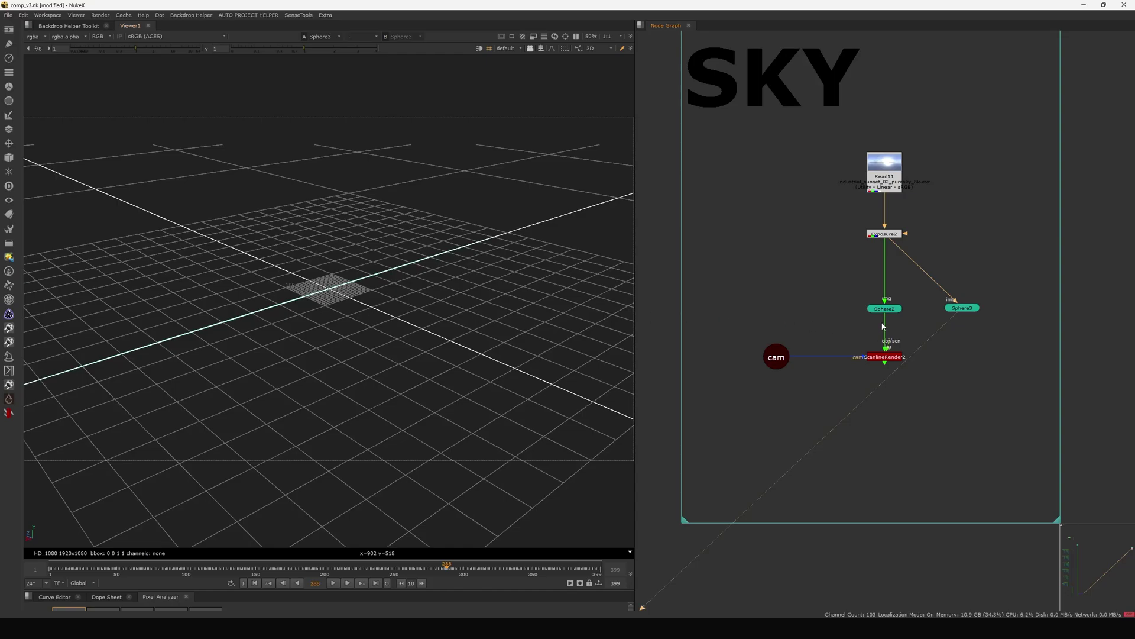
key(1)
click(726, 354)
key(Tab)
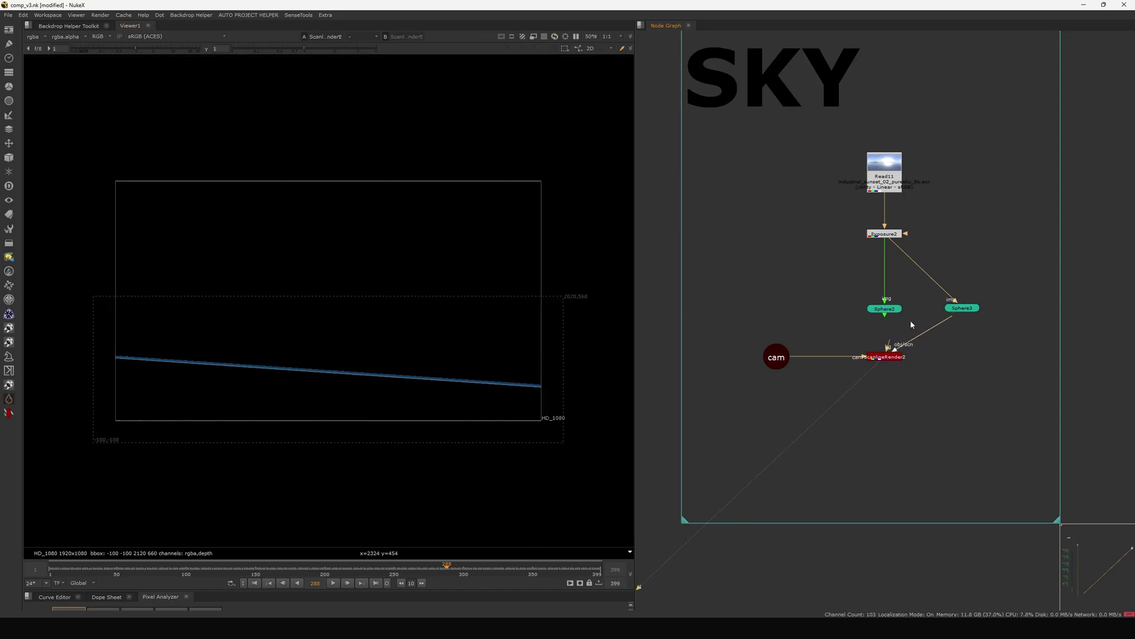
Set Sphere3's uniform scale to 10000 with its x scale at 1, and close its properties.
double_click(962, 308)
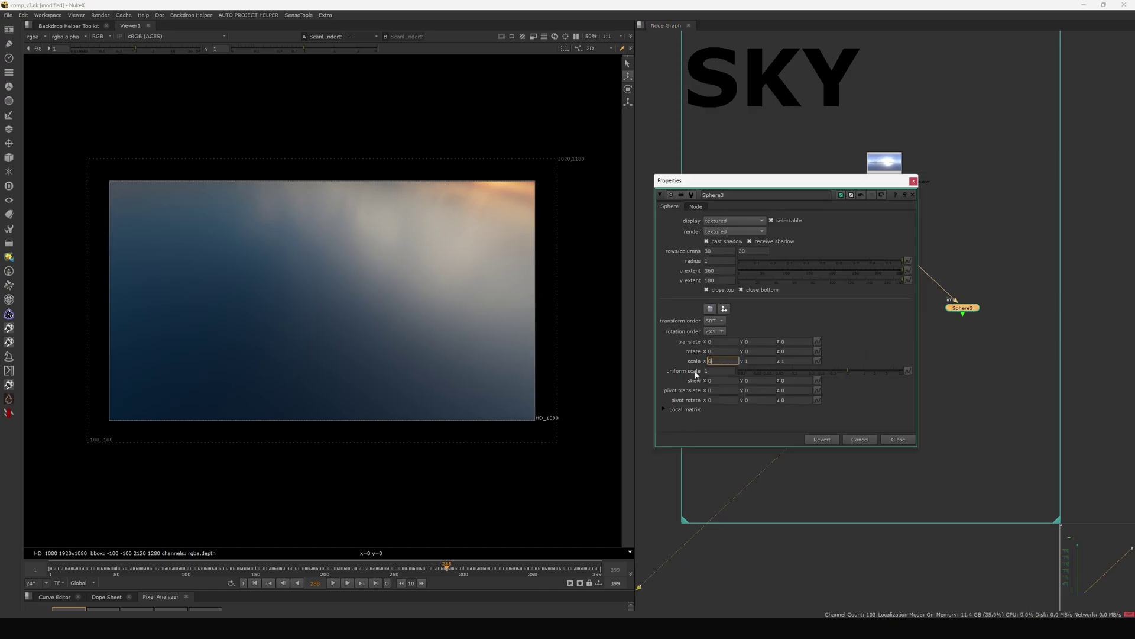
key(1)
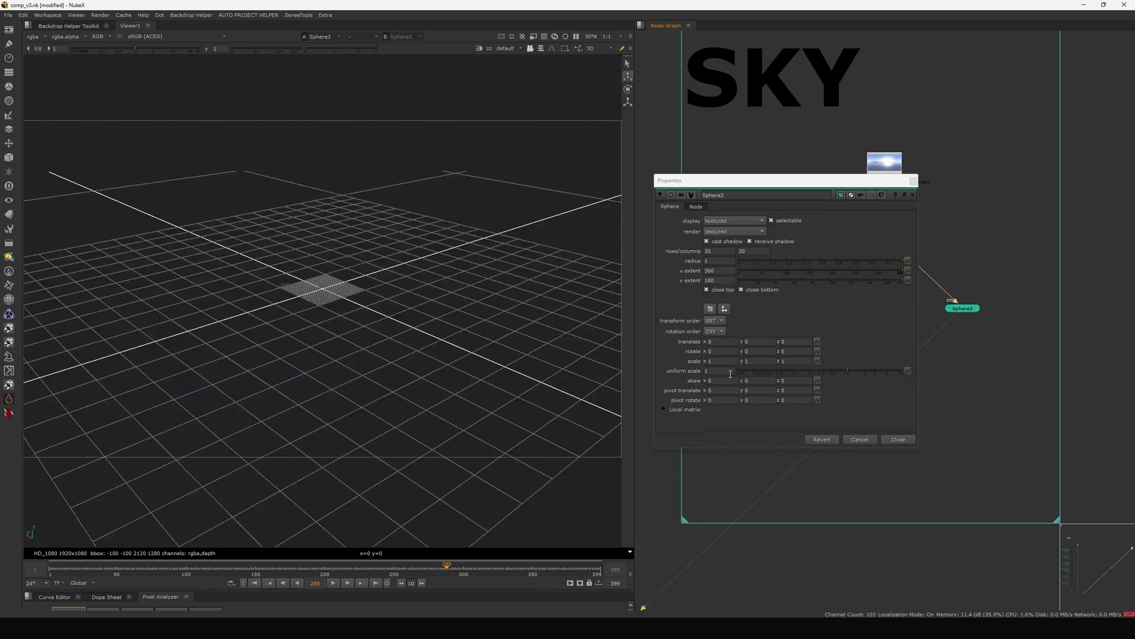
click(717, 371)
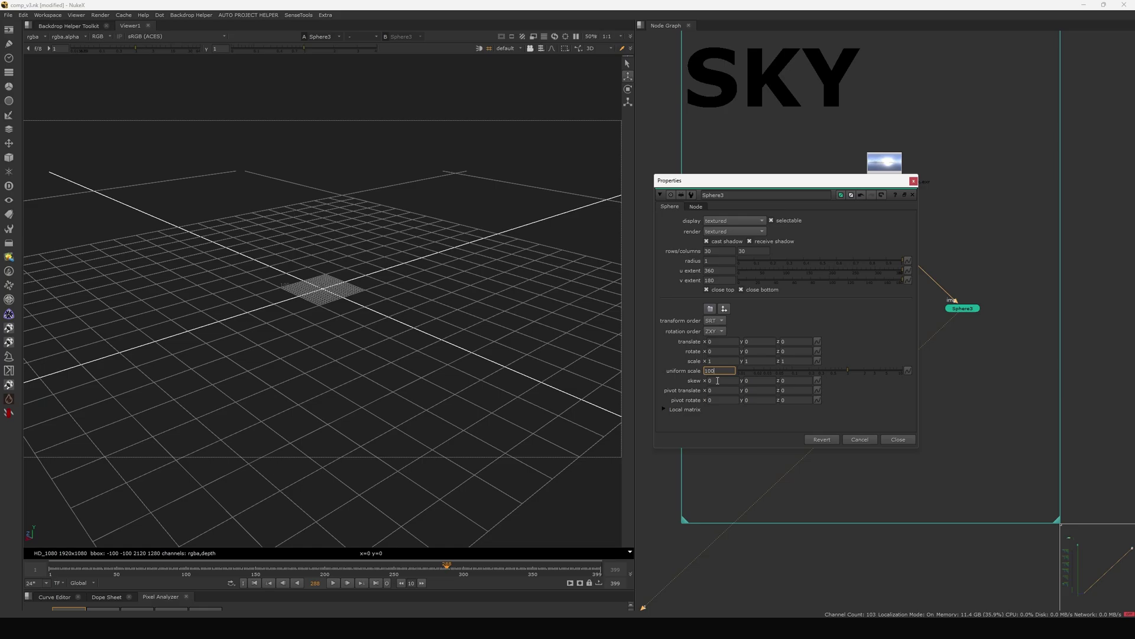
text(00)
key(Return)
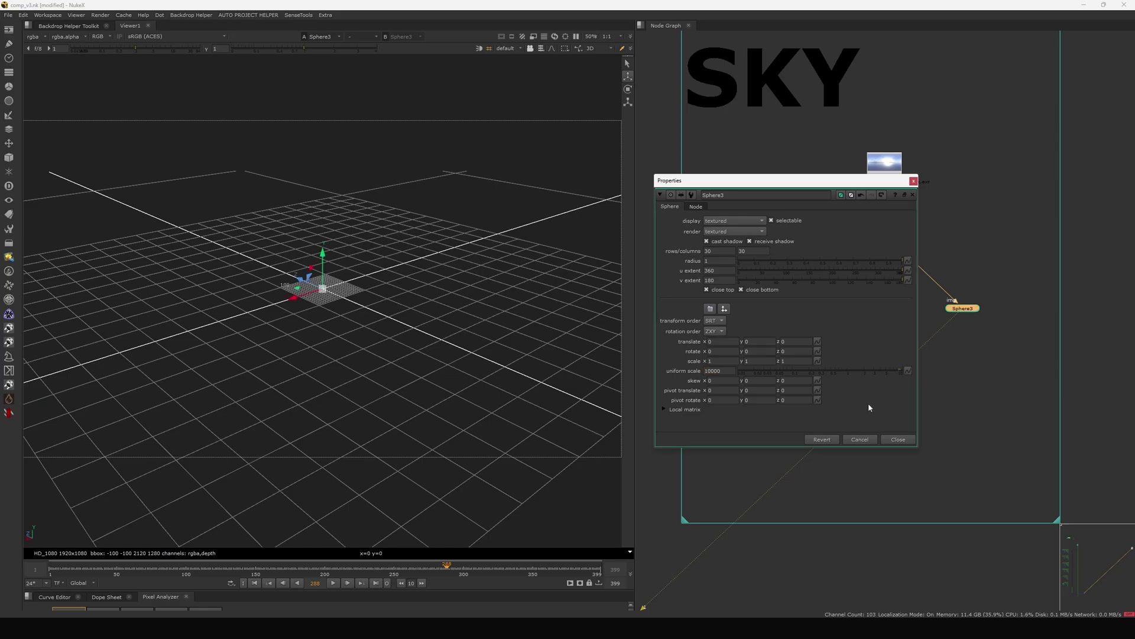
click(891, 441)
Compare the size of Sphere2 with the enlarged Sphere3 in the 3D view.
click(889, 310)
key(1)
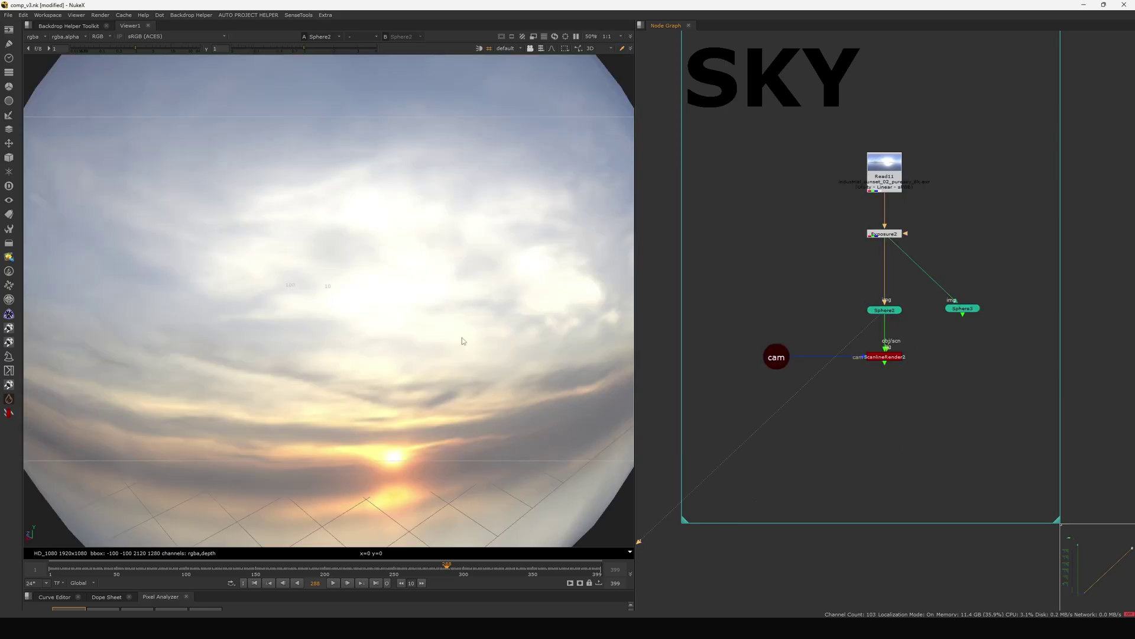
scroll(388, 346, down, 10)
drag(946, 308, 932, 309)
key(1)
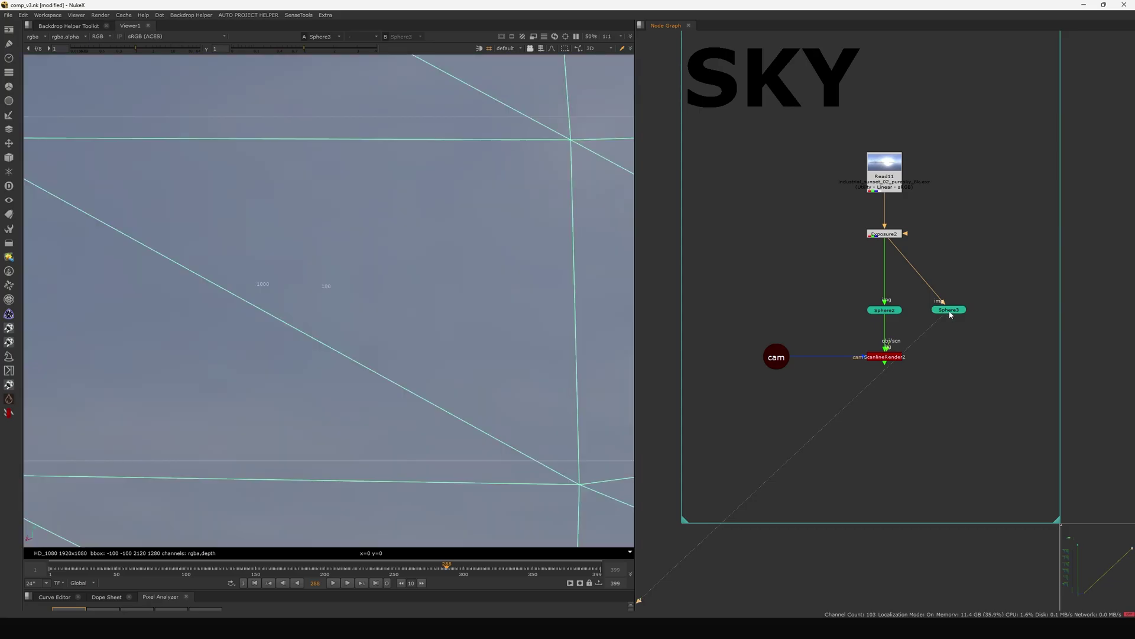
Set Sphere3's uniform scale to 1000 and close its properties.
double_click(951, 310)
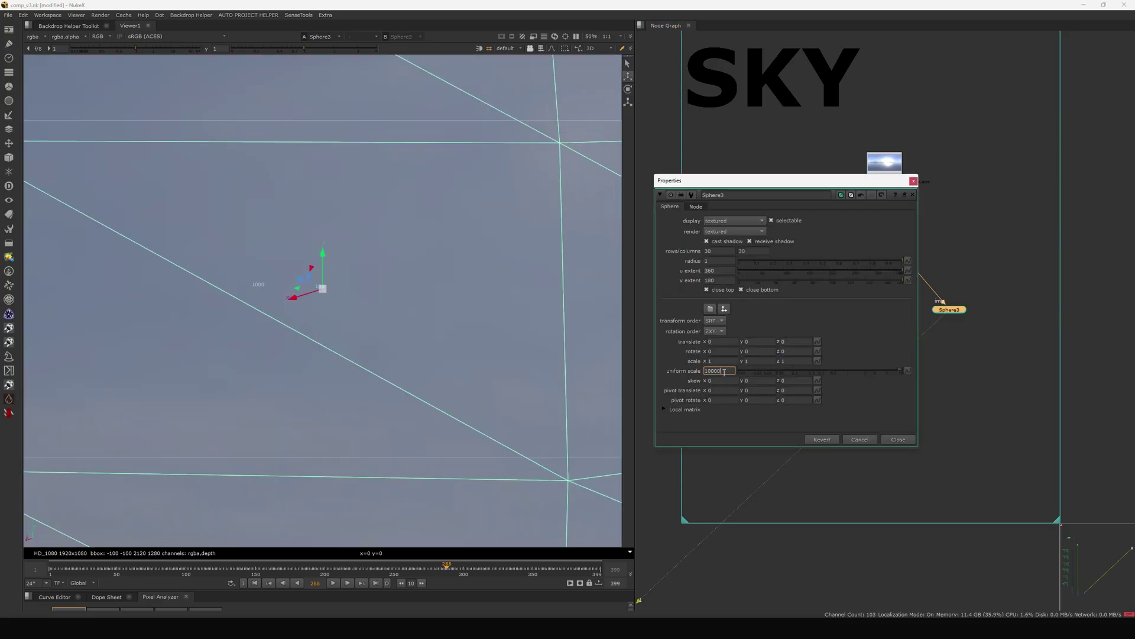
key(BackSpace)
key(Return)
click(897, 440)
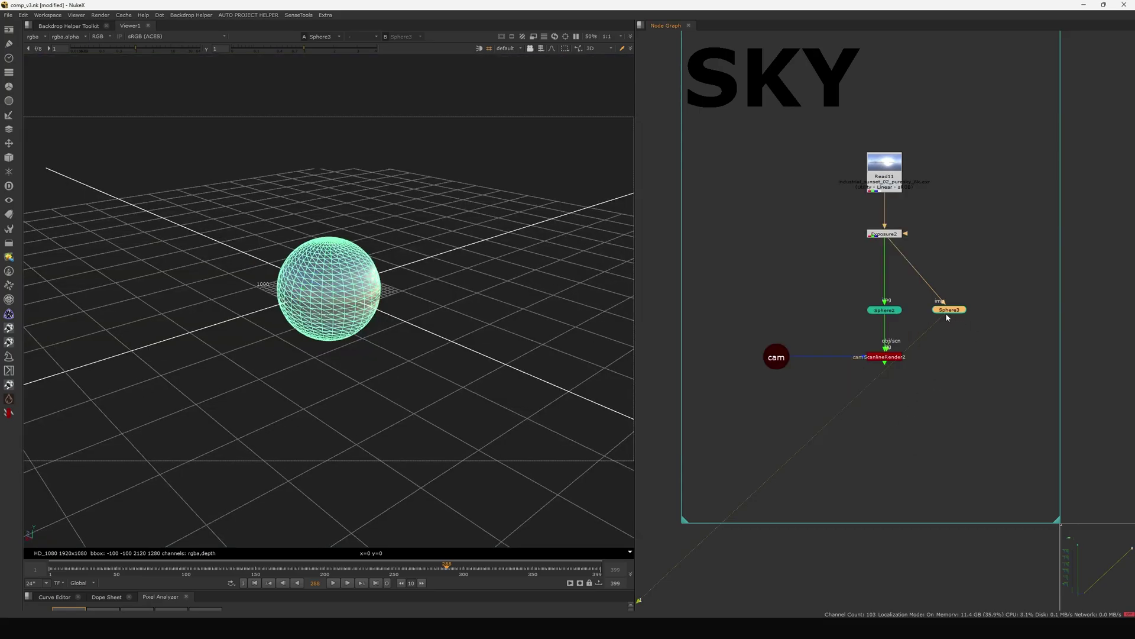
Connect the rescaled Sphere3 to ScanlineRender2's object input and display the 2D render.
drag(946, 317, 890, 331)
key(1)
key(Tab)
Try a y rotation of 70 on Sphere3, set it to -70 instead, and close the properties.
double_click(949, 311)
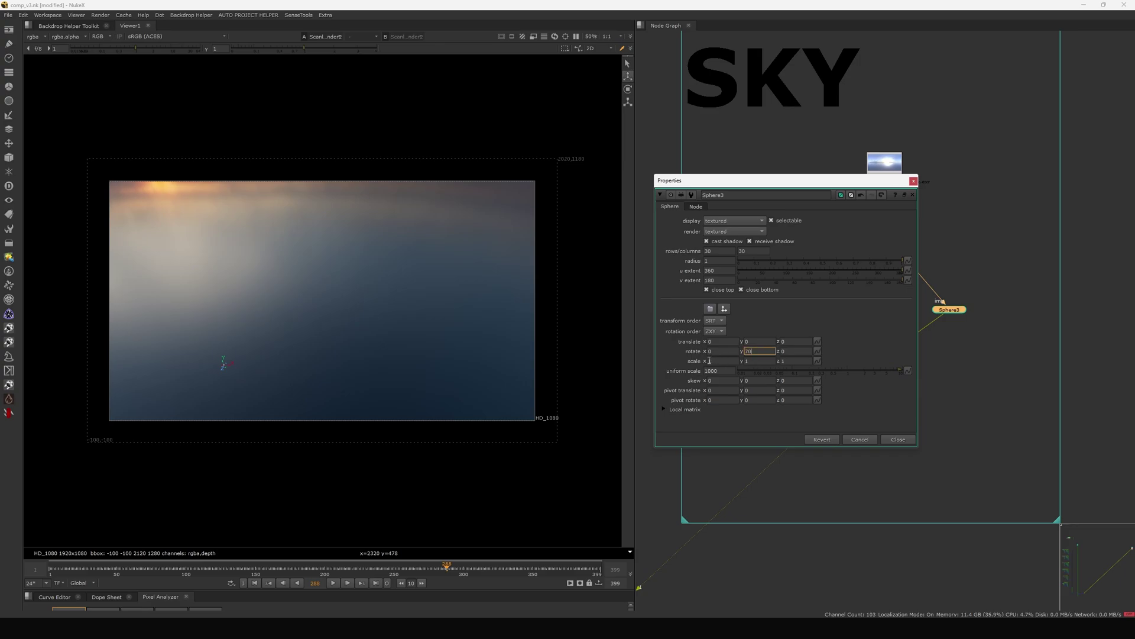
text(70)
key(Return)
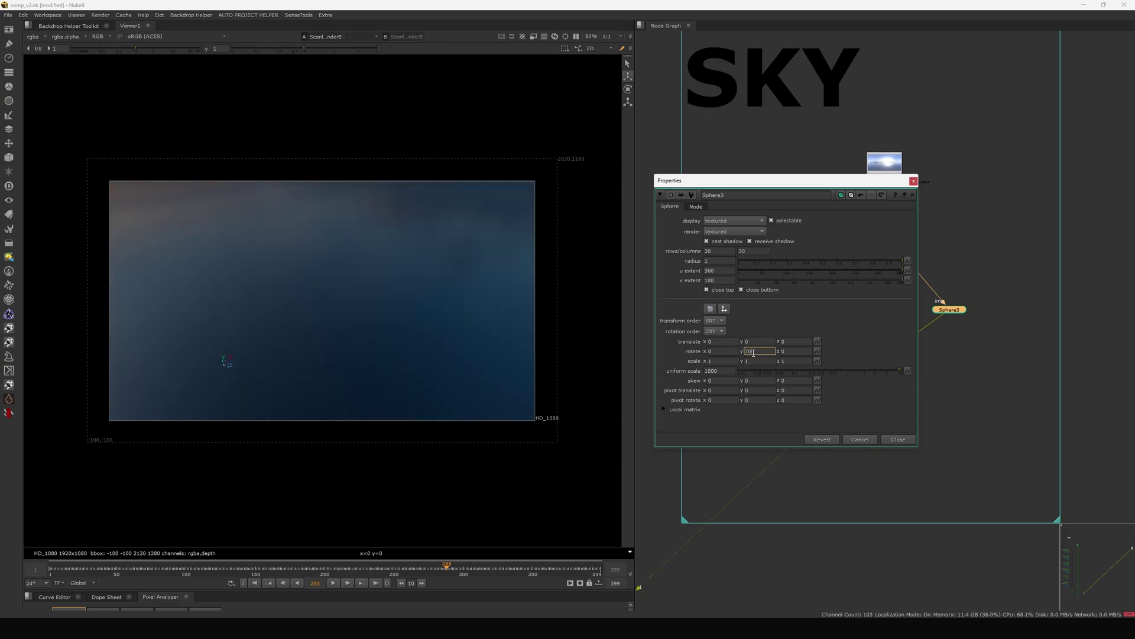
key(Return)
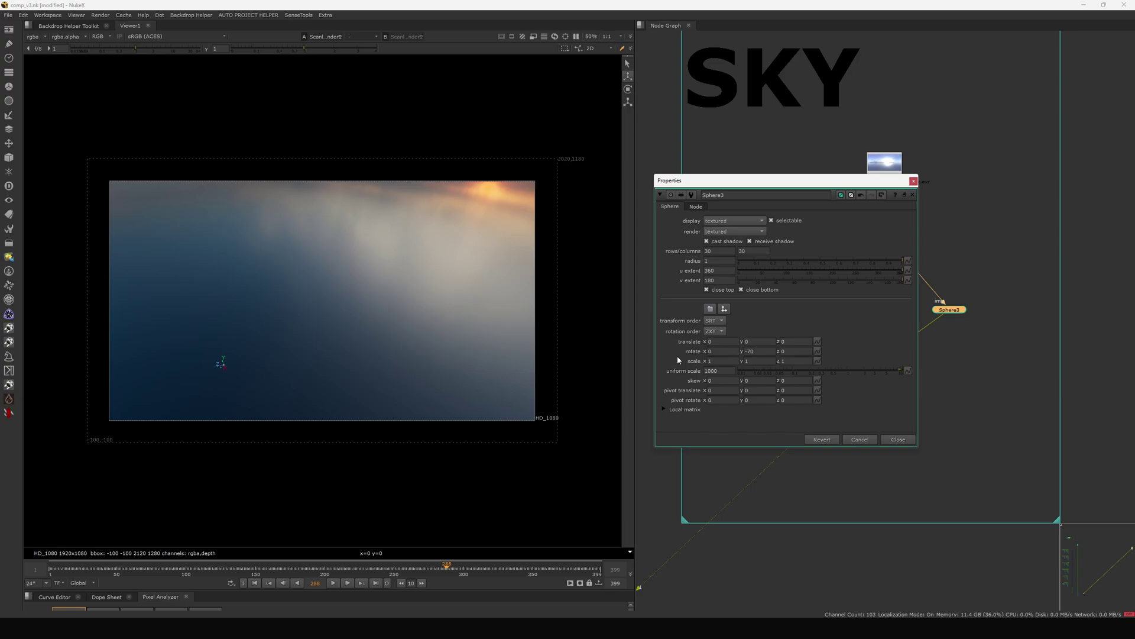
click(915, 440)
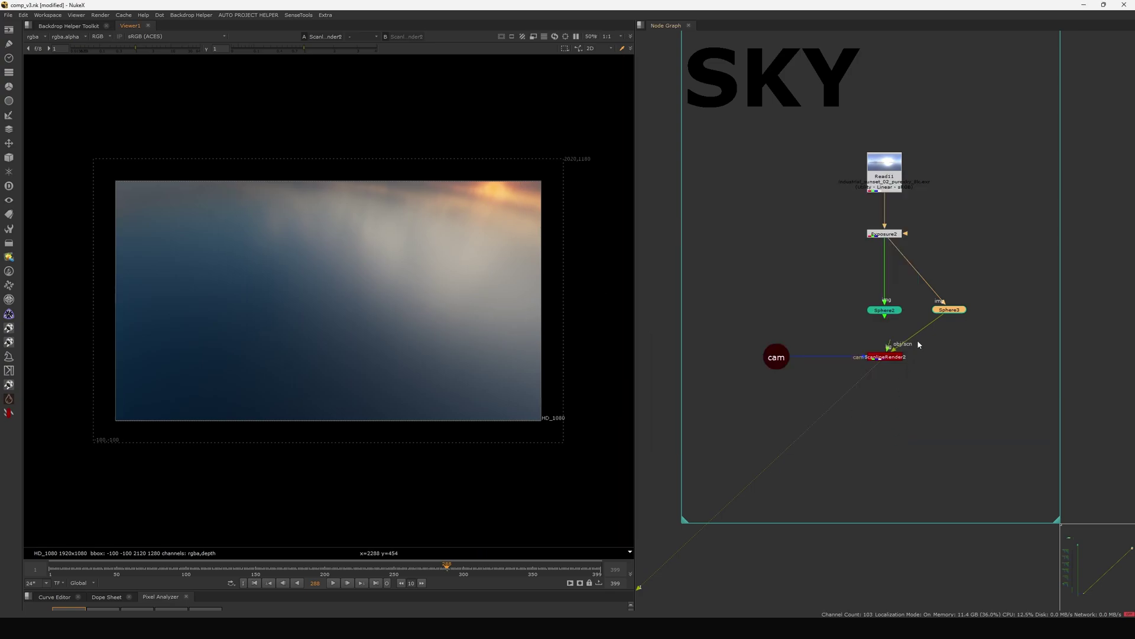
Try adjusting Sphere3's z rotation in its properties, and close them.
double_click(951, 310)
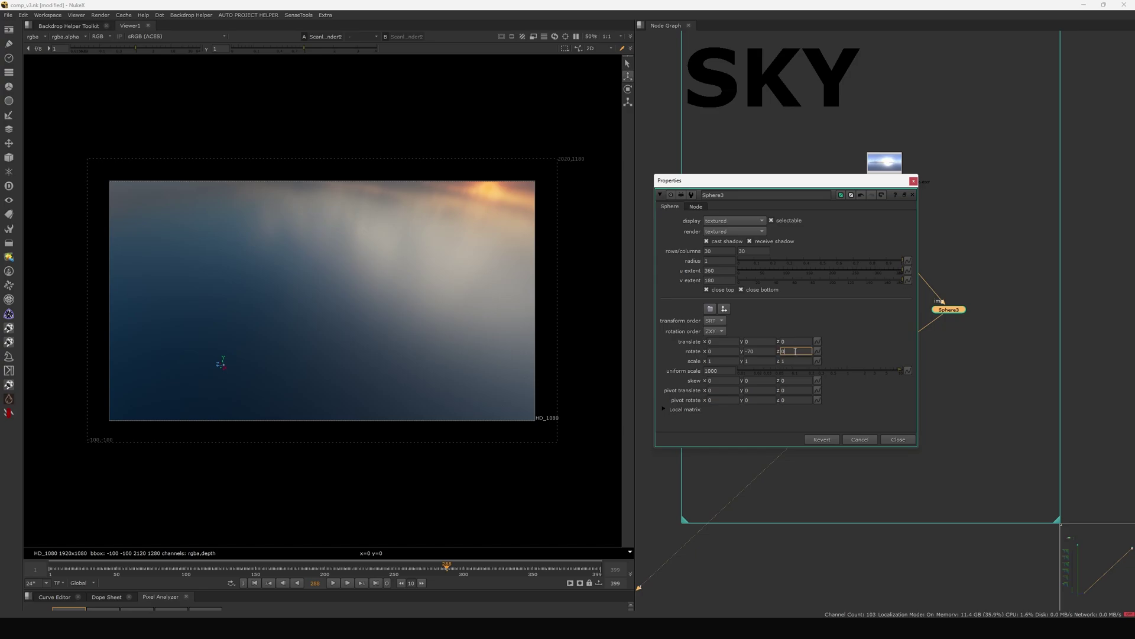
scroll(794, 353, up, 1)
key(Down)
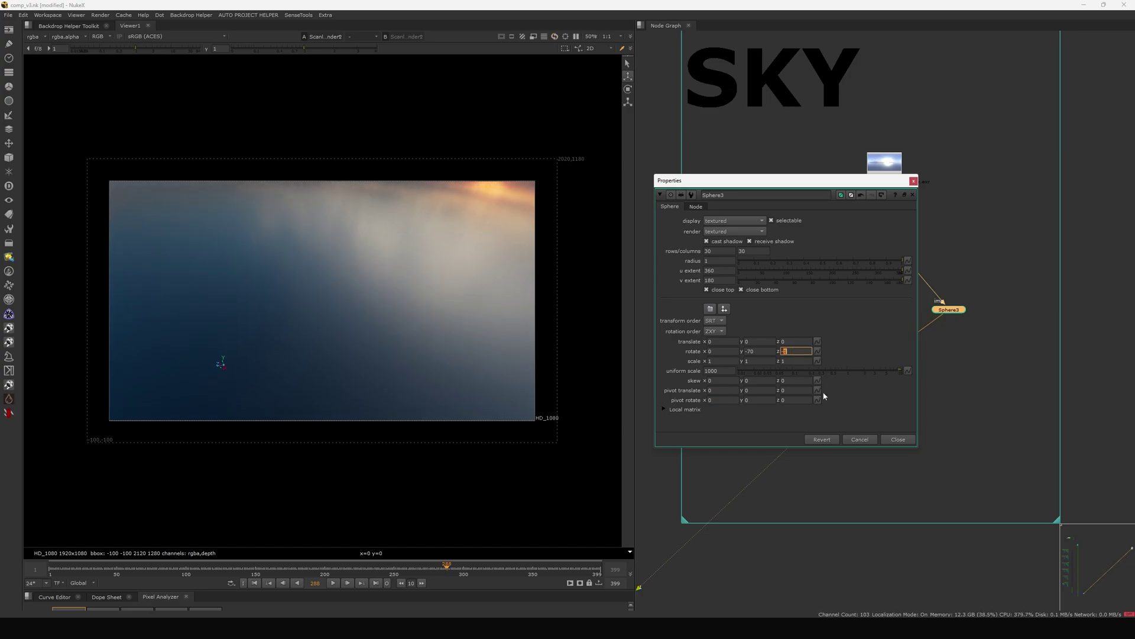
click(892, 439)
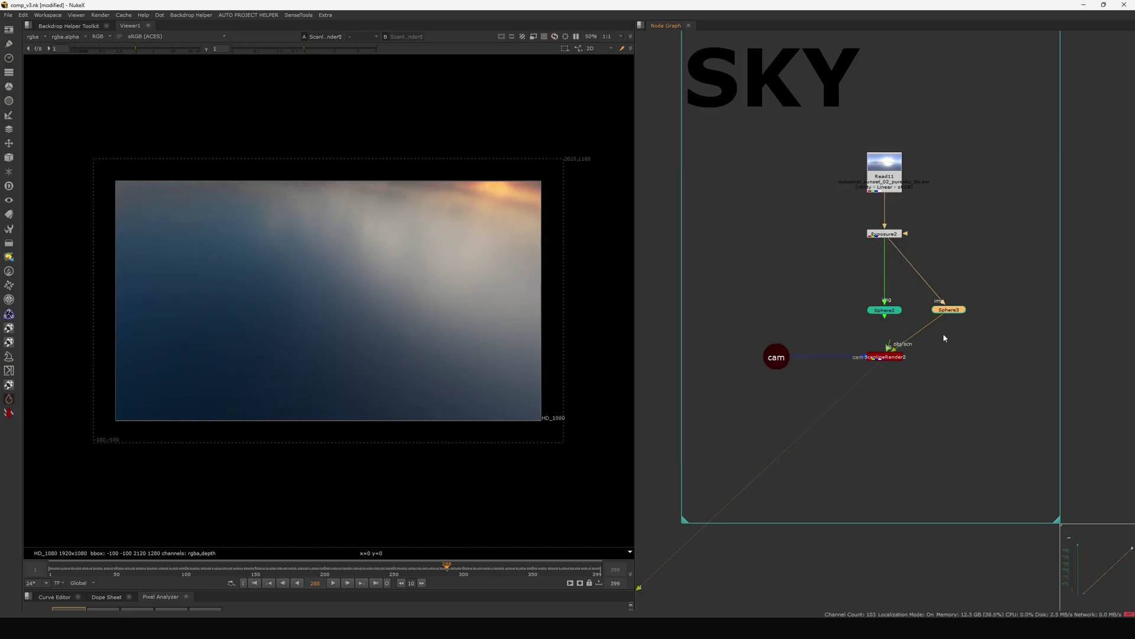
Delete Sphere2, line up Sphere3 between Exposure2 and ScanlineRender2, and display the cam node.
drag(892, 325, 833, 394)
click(891, 312)
key(Delete)
key(1)
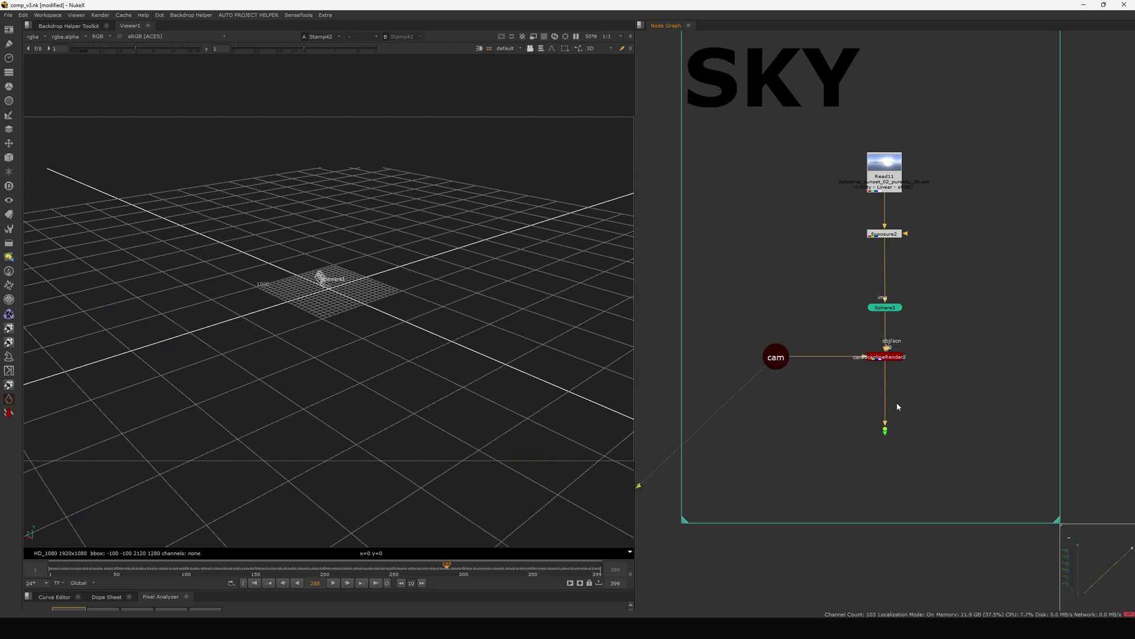
Go to the layer rebuild section and display the flatbed_under_v1 stamp in the viewer.
scroll(863, 379, down, 10)
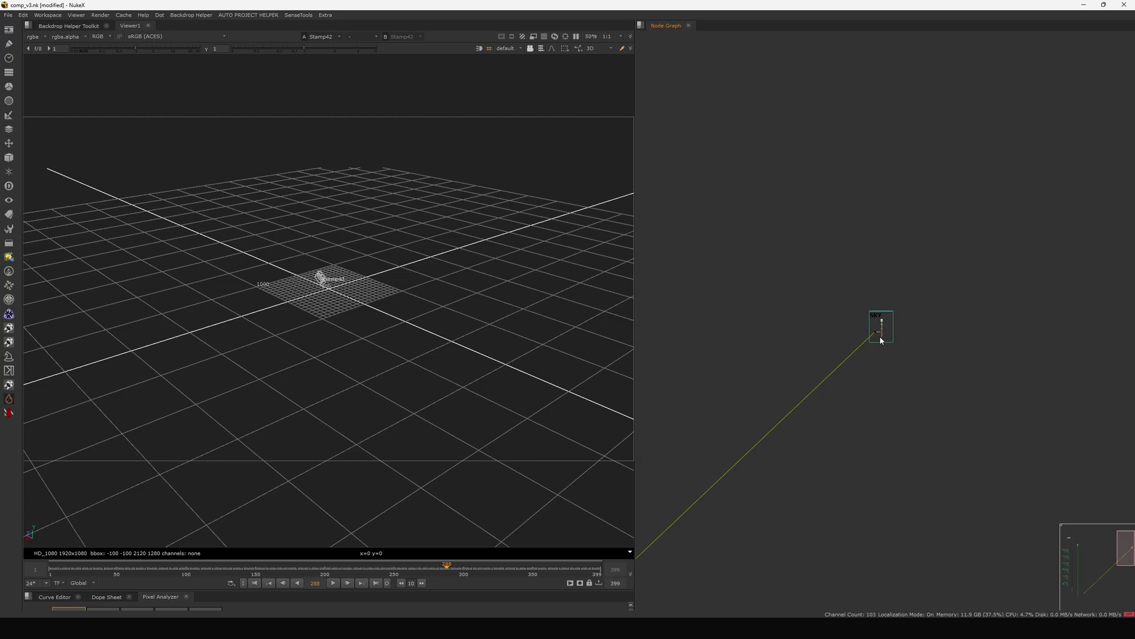
scroll(882, 340, up, 8)
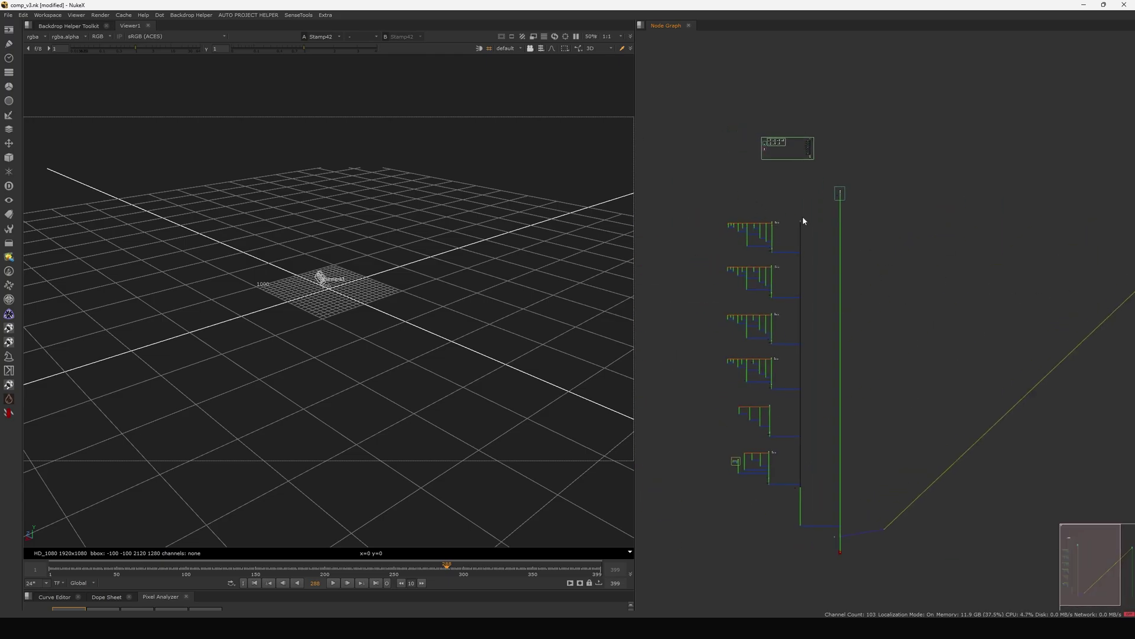
scroll(830, 169, up, 10)
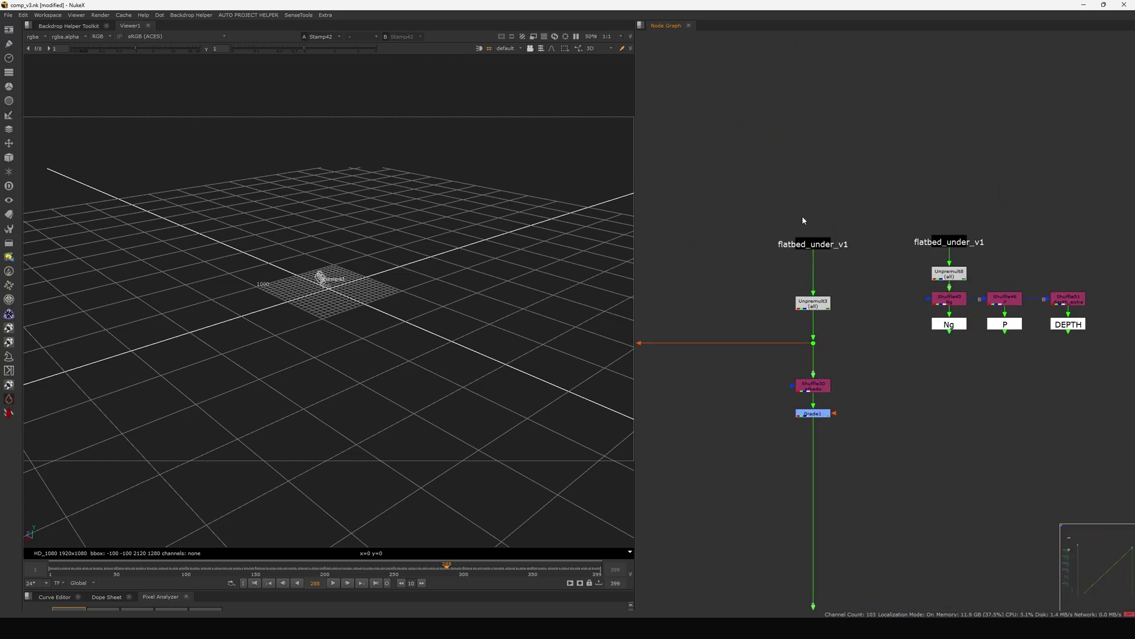
drag(763, 213, 881, 261)
key(1)
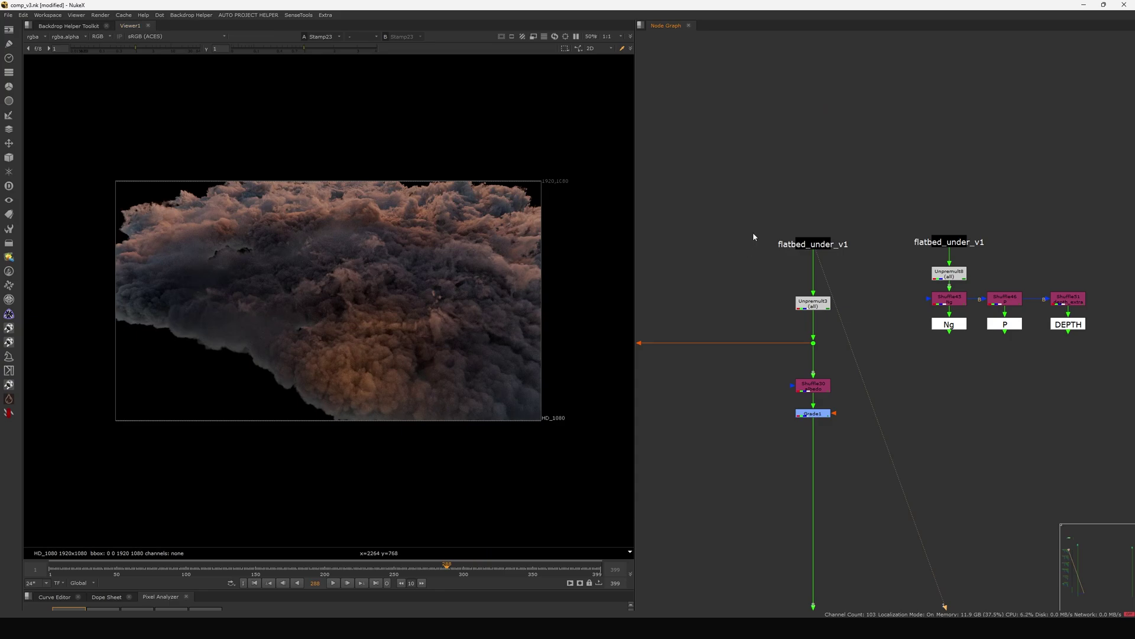
Copy the flatbed_under_v1 stamp and paste it into an empty area of the node graph.
mouse_move(745, 204)
mouse_down()
mouse_move(914, 270)
mouse_move(899, 276)
mouse_up()
scroll(897, 279, down, 10)
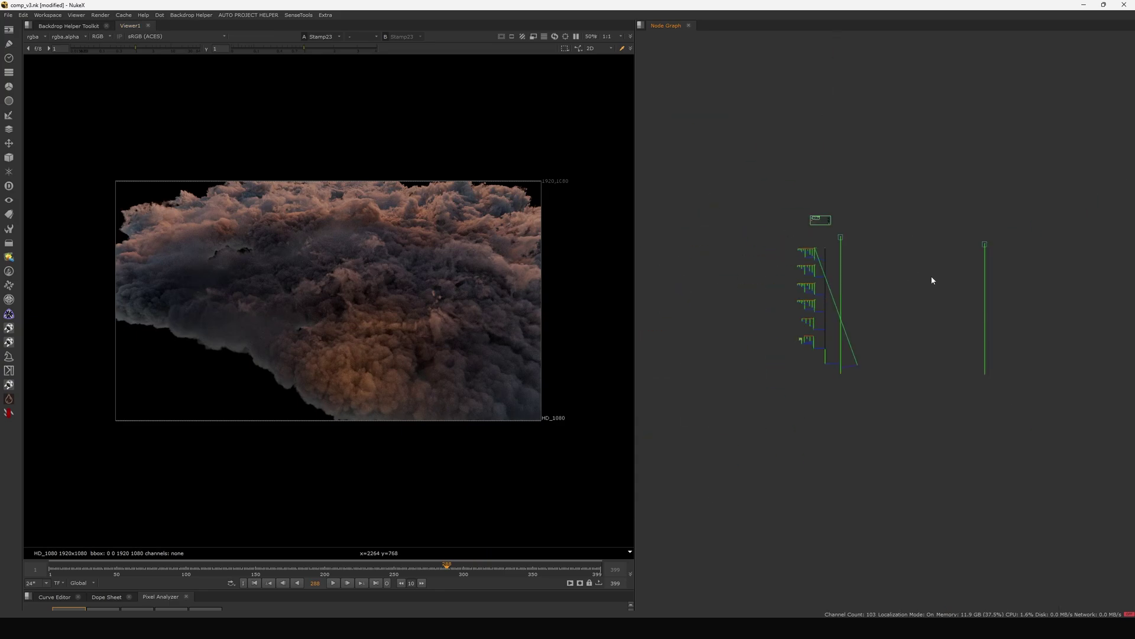
scroll(923, 241, up, 10)
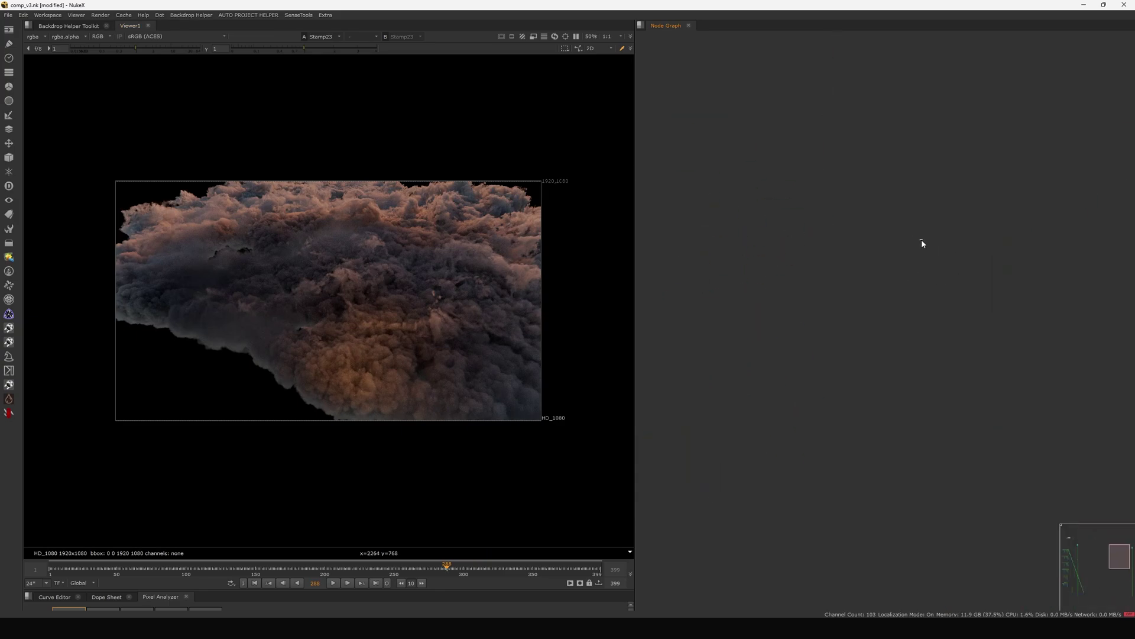
key(ctrl+v)
Add an Unpremult below the pasted flatbed_under_v1 stamp and set it to divide all channels.
key(Tab)
text(un)
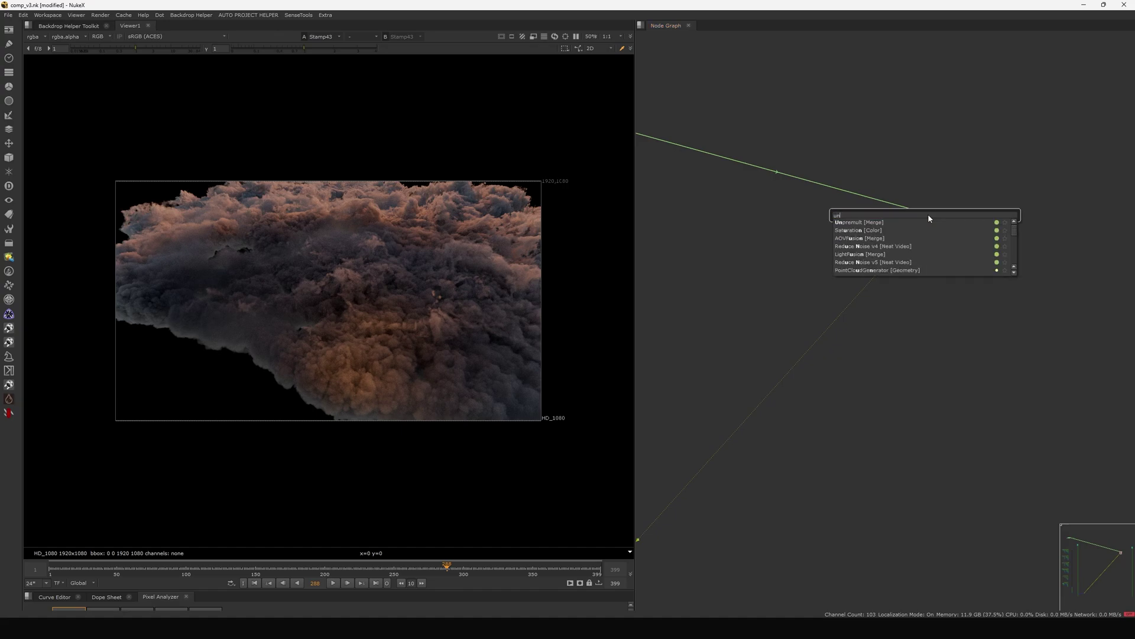
key(Return)
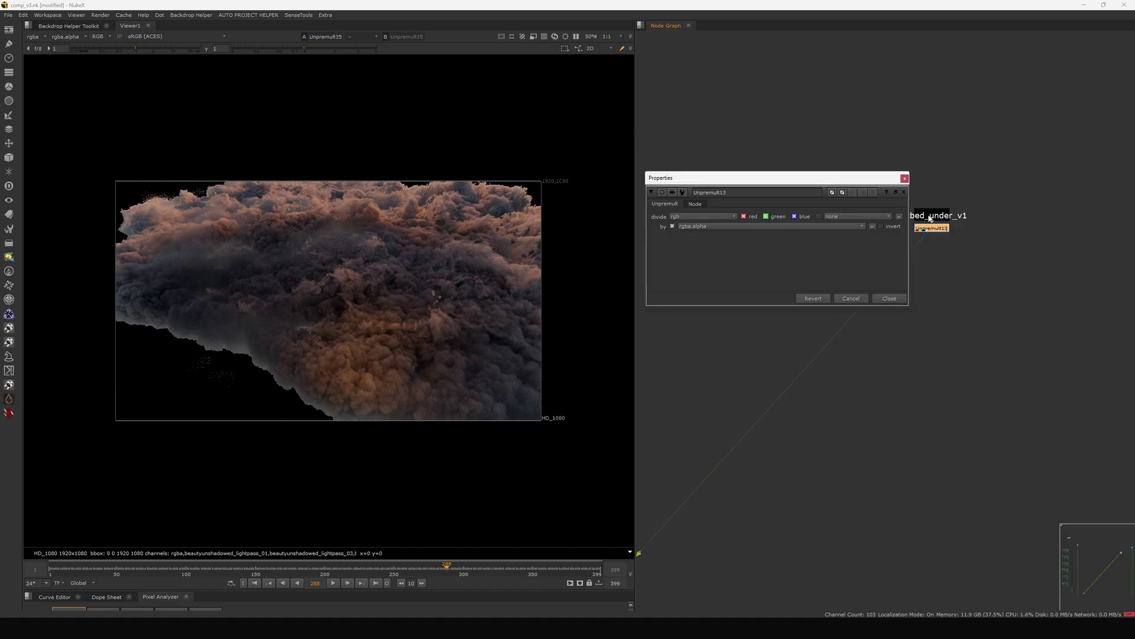
click(685, 217)
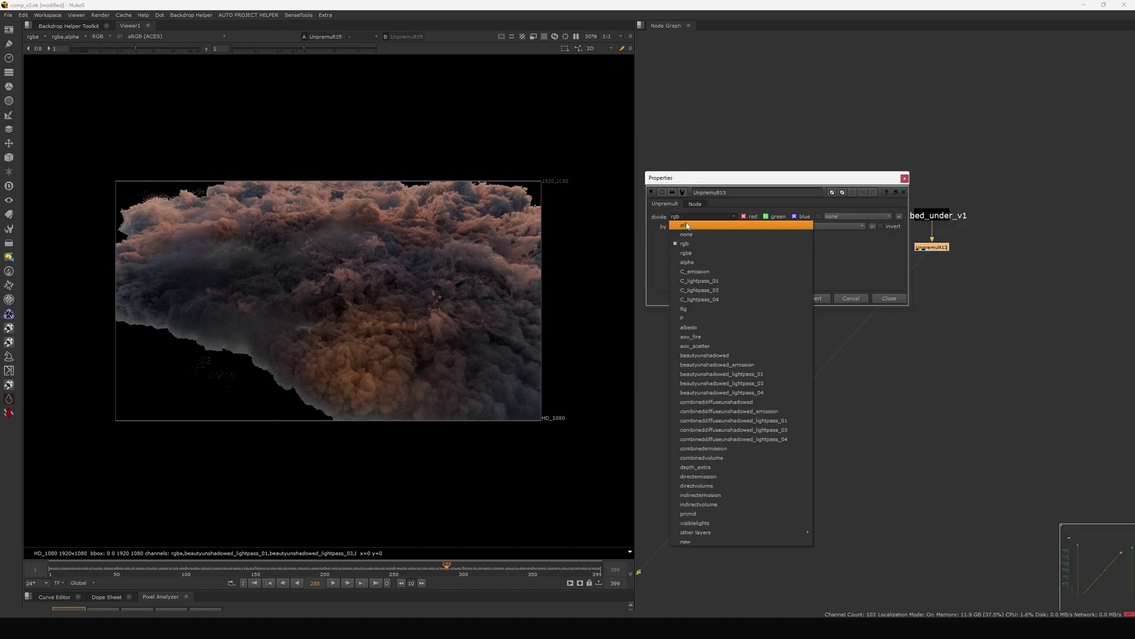
click(685, 225)
click(899, 300)
Add an unconnected Shuffle node below the Unpremult and close its properties.
click(919, 325)
scroll(929, 269, down, 3)
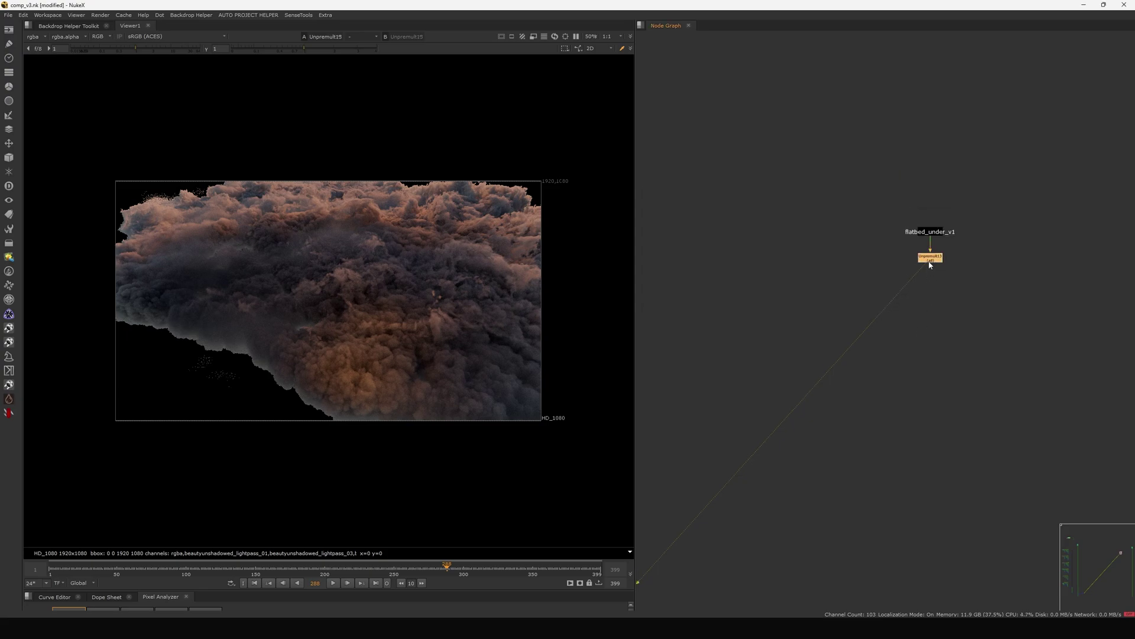
scroll(930, 265, up, 3)
click(928, 303)
key(Tab)
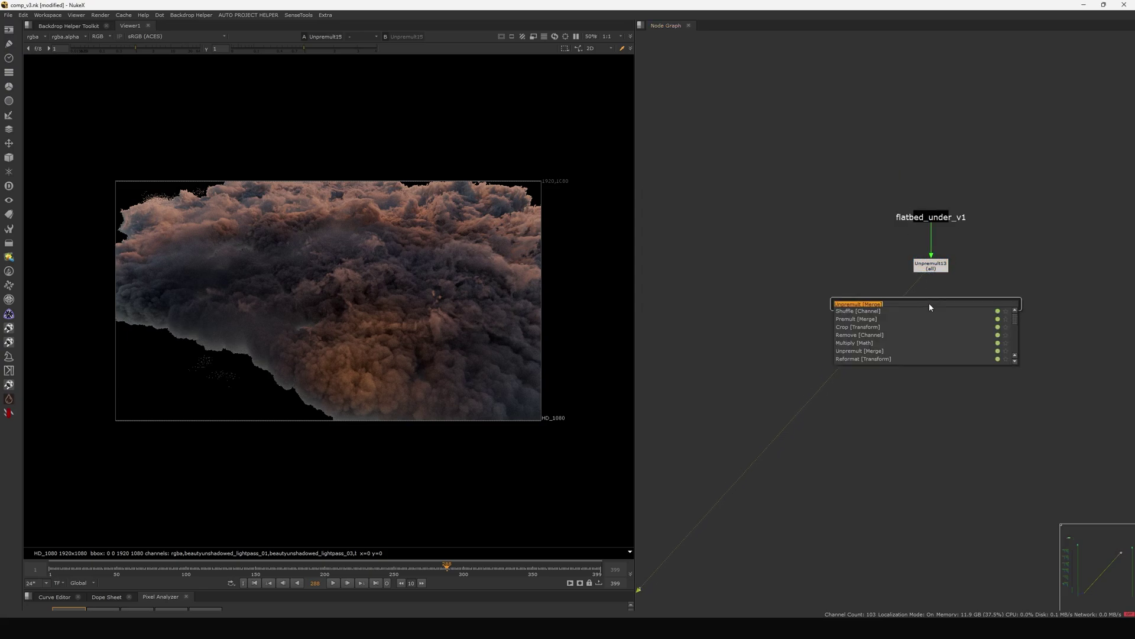
text(shuffl)
key(Return)
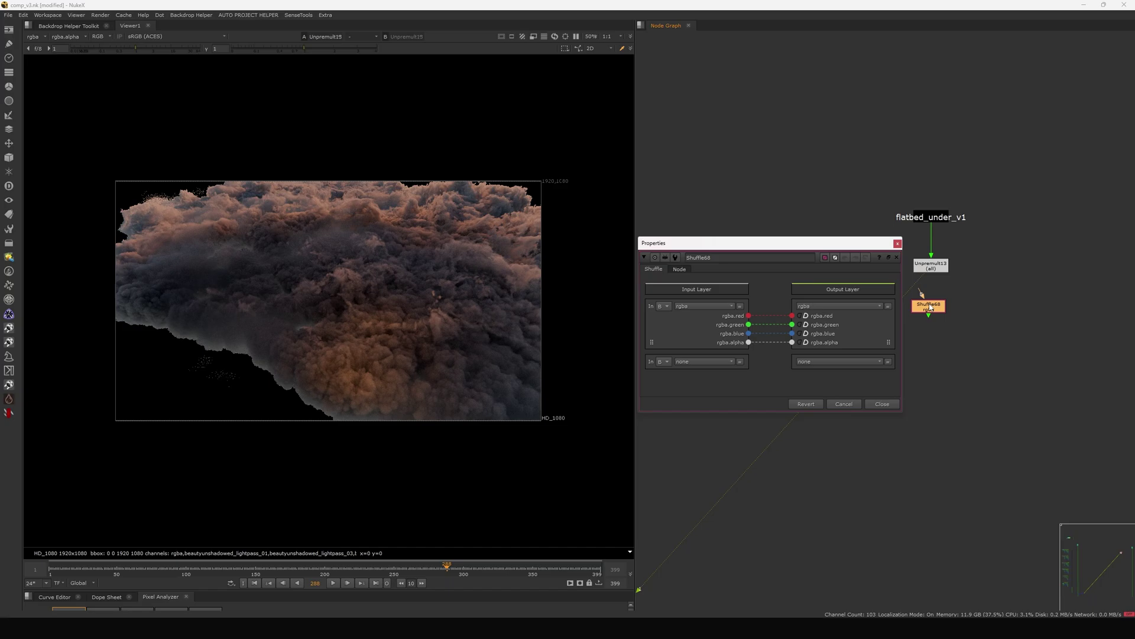
click(898, 243)
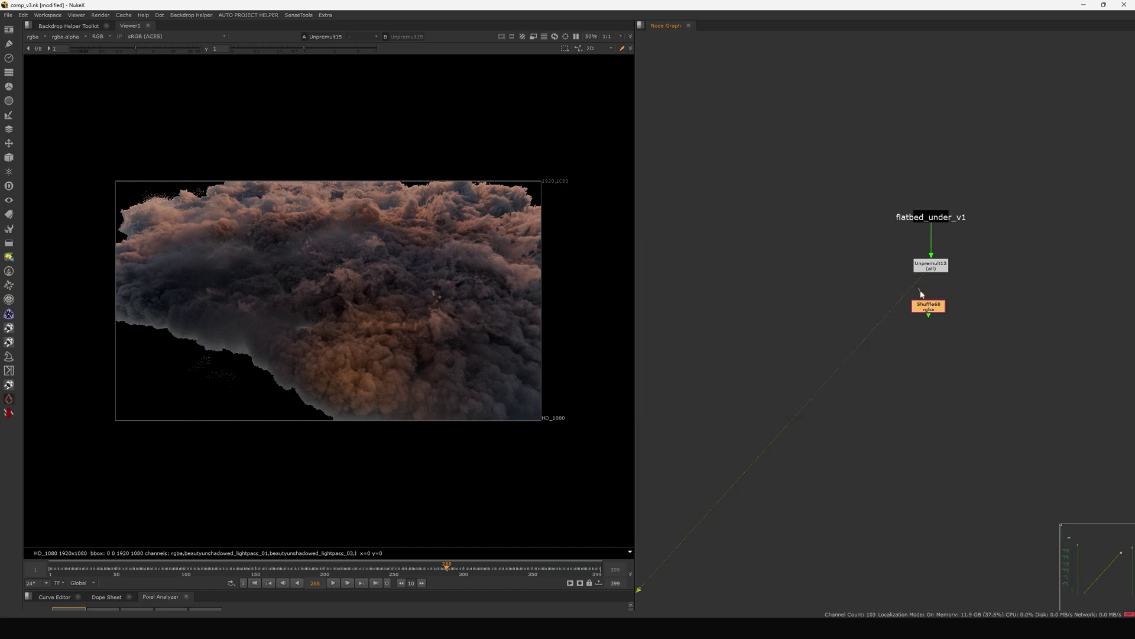
Branch the Shuffle off the Unpremult through two corner dots, place it below the second dot, and display it in the viewer.
drag(933, 314, 777, 324)
ctrl+drag(849, 292, 932, 316)
drag(770, 321, 805, 323)
key(1)
click(800, 328)
scroll(799, 325, down, 5)
middle_drag(786, 327, 856, 329)
scroll(857, 330, up, 4)
drag(899, 310, 897, 341)
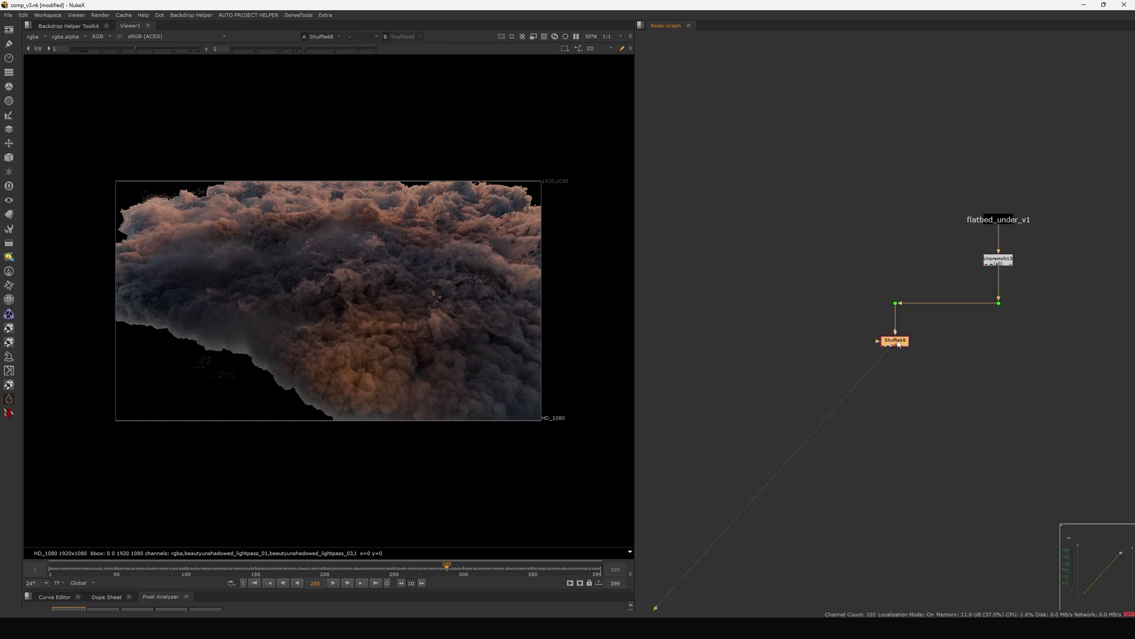
Delete the dot above the Shuffle and add a new one level with the dot under the Unpremult.
scroll(934, 292, up, 1)
drag(942, 277, 894, 337)
key(Delete)
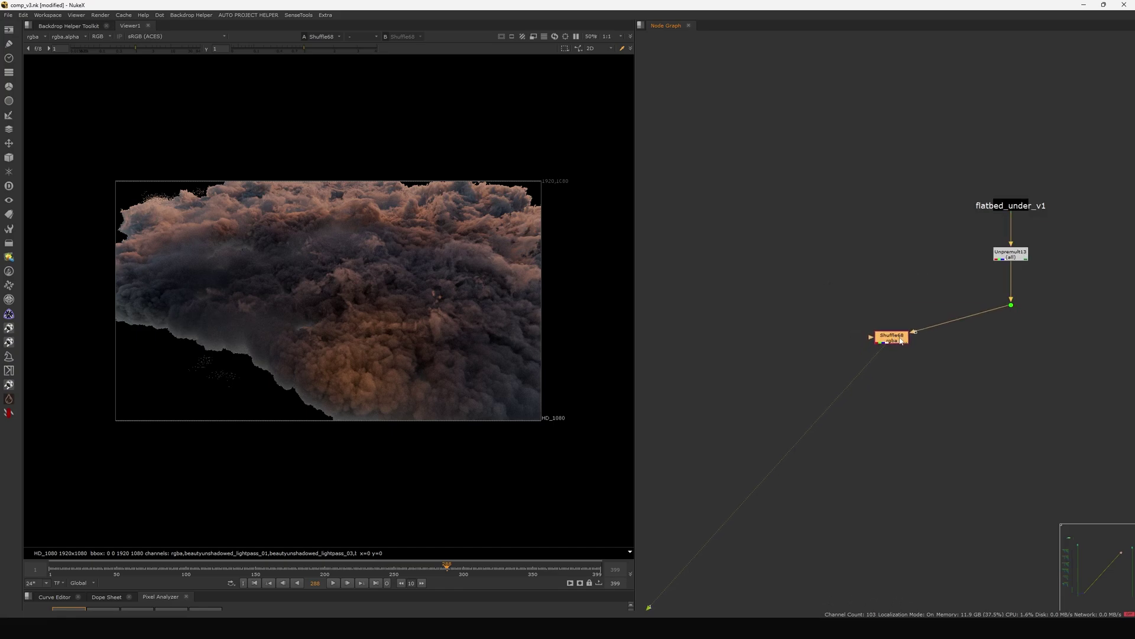
key(.)
click(875, 293)
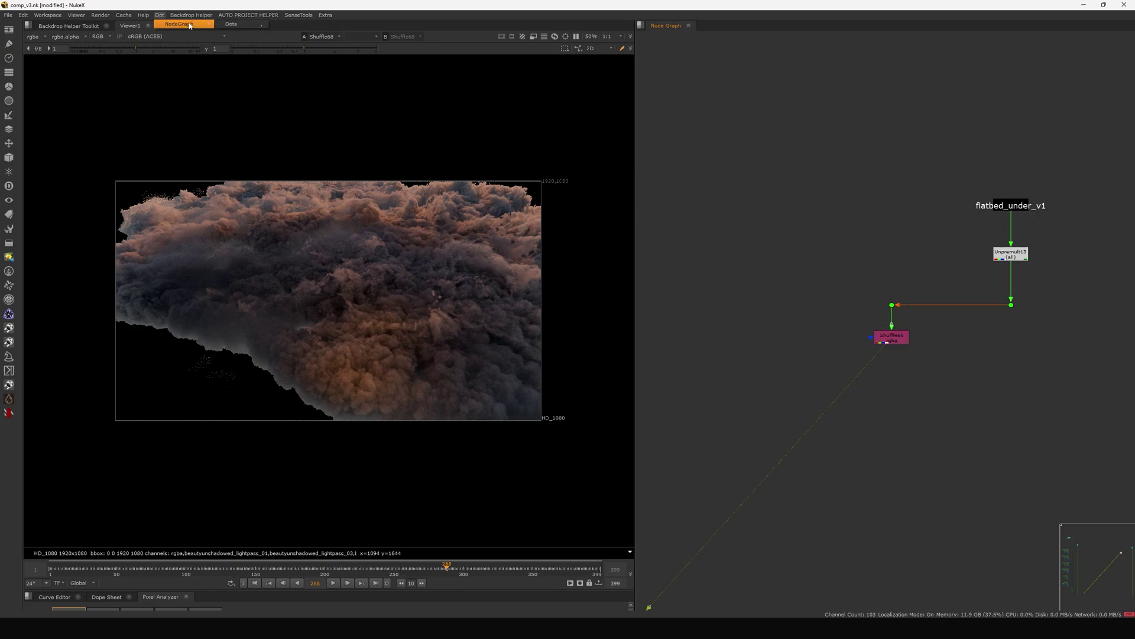
Set the Shuffle's input layer to albedo, keep rgba as the output layer, and close its properties.
double_click(903, 344)
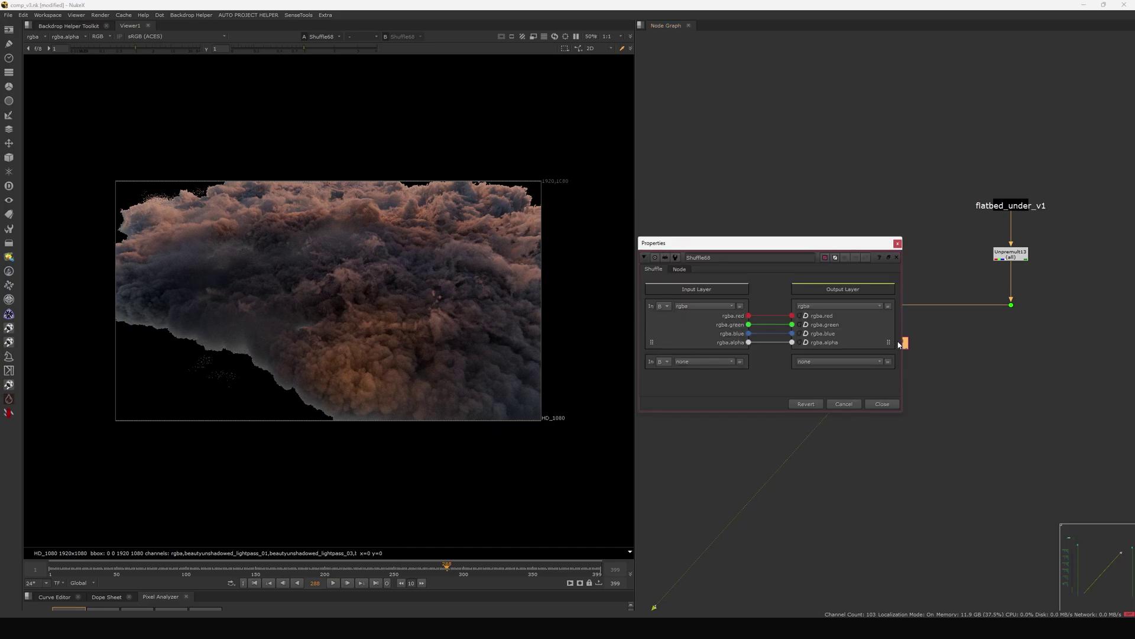
click(697, 306)
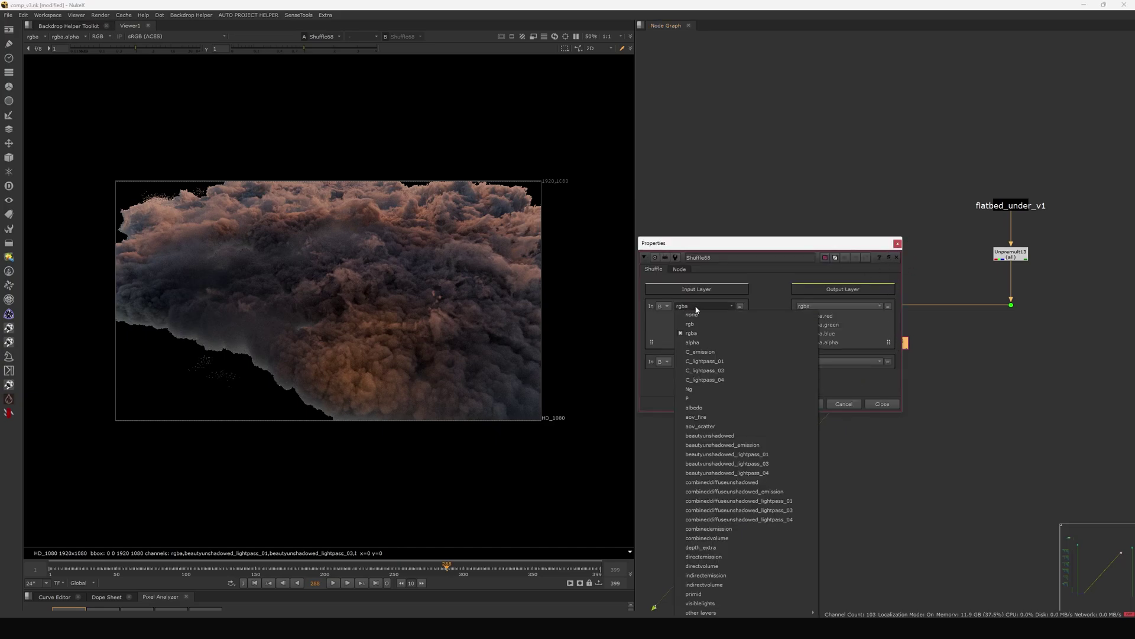
click(698, 407)
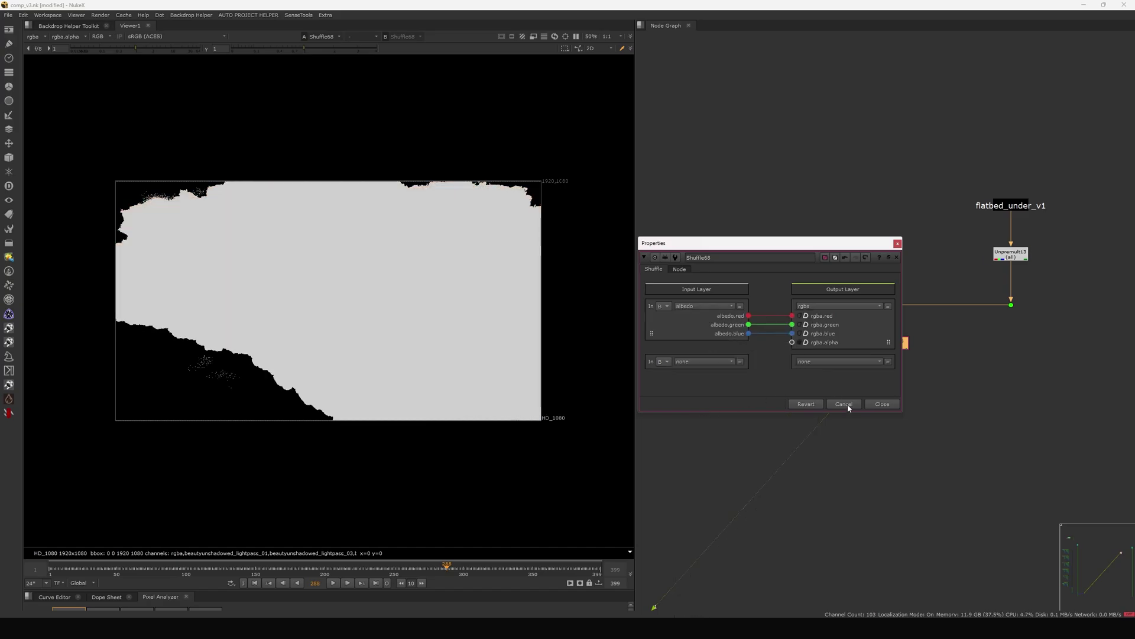
click(872, 405)
Duplicate the dot and albedo Shuffle as a second branch on the same line, choose its input layer, and close its properties.
middle_drag(901, 342, 944, 344)
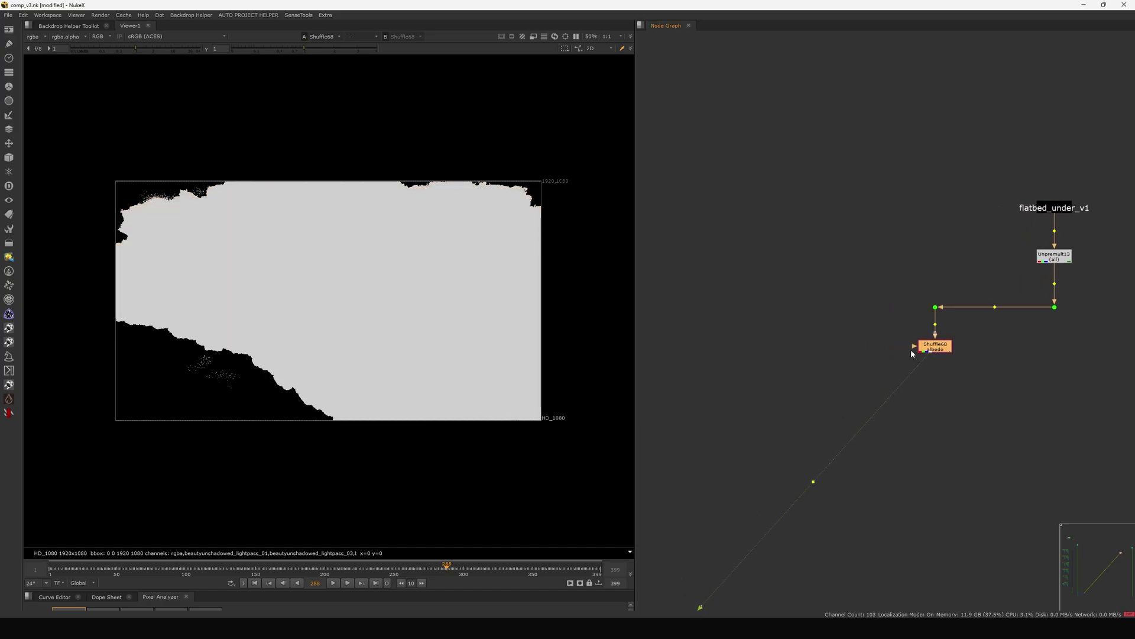
mouse_move(878, 336)
mouse_down()
mouse_move(933, 308)
mouse_move(908, 319)
mouse_up()
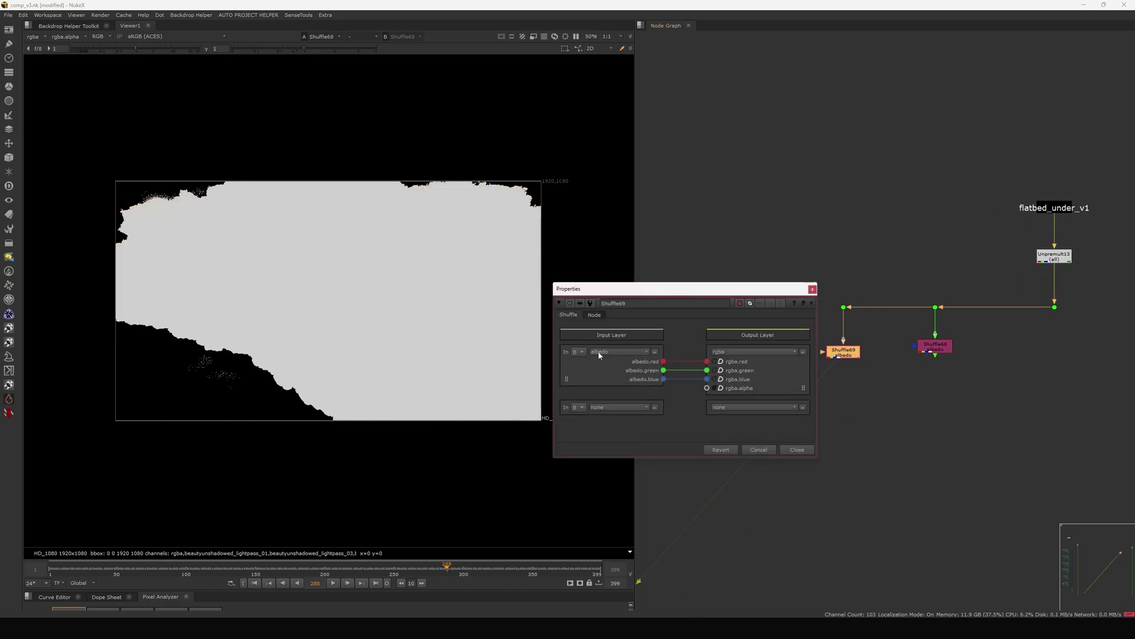
click(614, 353)
click(609, 411)
click(796, 449)
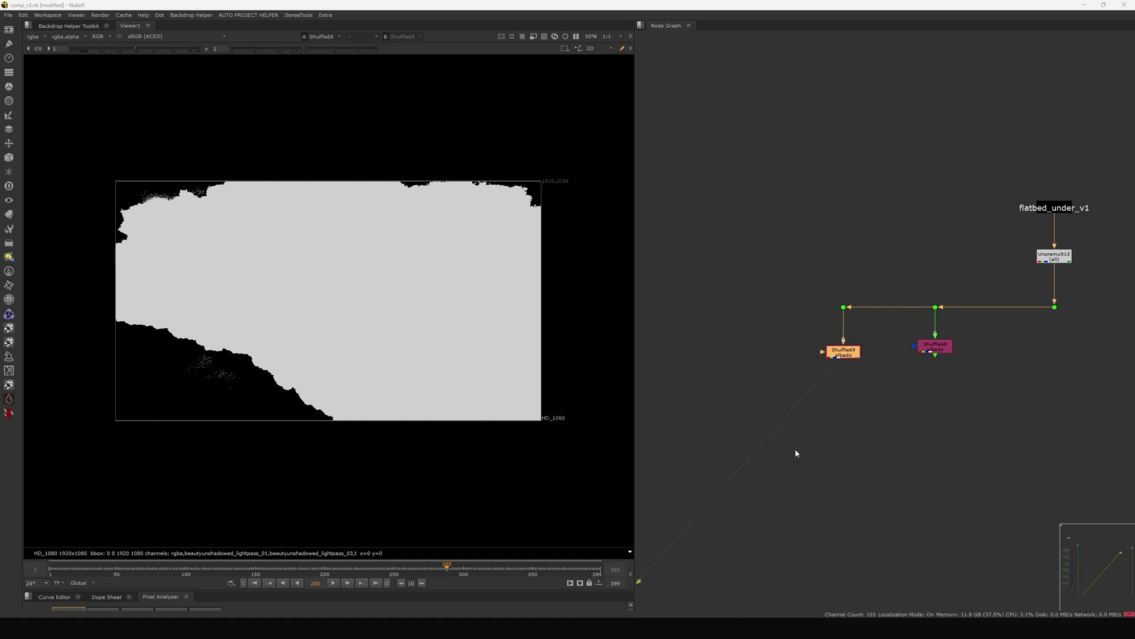
Delete both Shuffle nodes together with their corner dots, keeping the Unpremult and the dot below it.
drag(785, 295, 941, 384)
key(Delete)
Examine the row of Shuffle nodes in the existing layer-rebuild tree and return to the pasted flatbed_under_v1 stamp.
scroll(917, 308, down, 10)
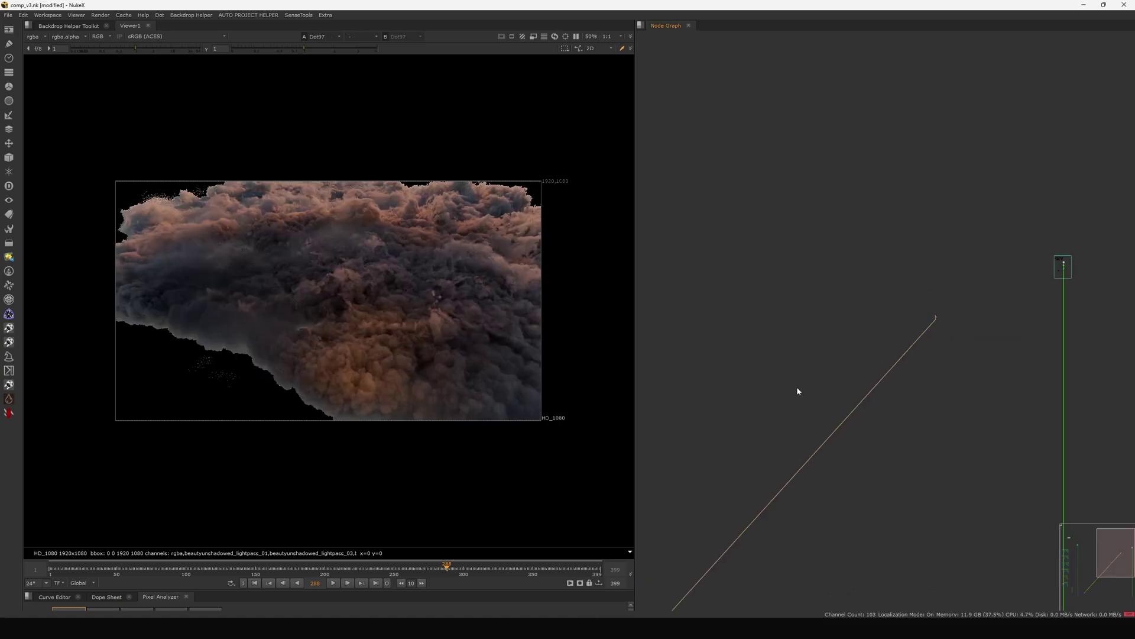
middle_drag(798, 387, 953, 368)
middle_drag(796, 360, 946, 351)
scroll(946, 351, down, 3)
middle_drag(775, 309, 860, 301)
scroll(860, 301, up, 4)
scroll(859, 304, up, 4)
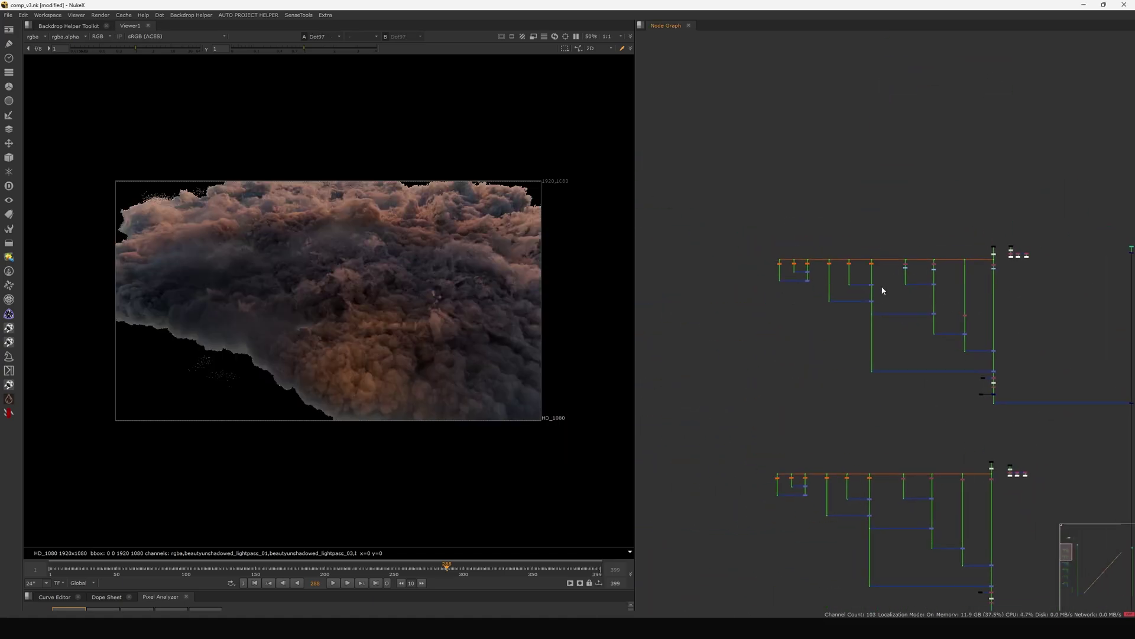
drag(812, 250, 985, 274)
middle_drag(986, 274, 942, 286)
scroll(946, 286, up, 3)
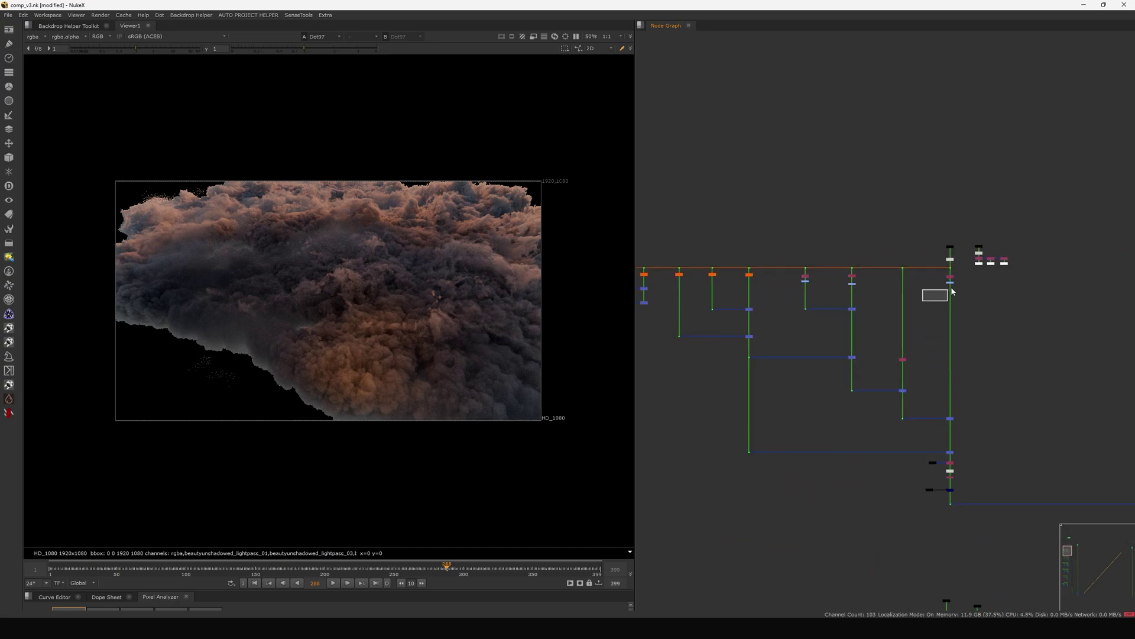
drag(668, 253, 901, 276)
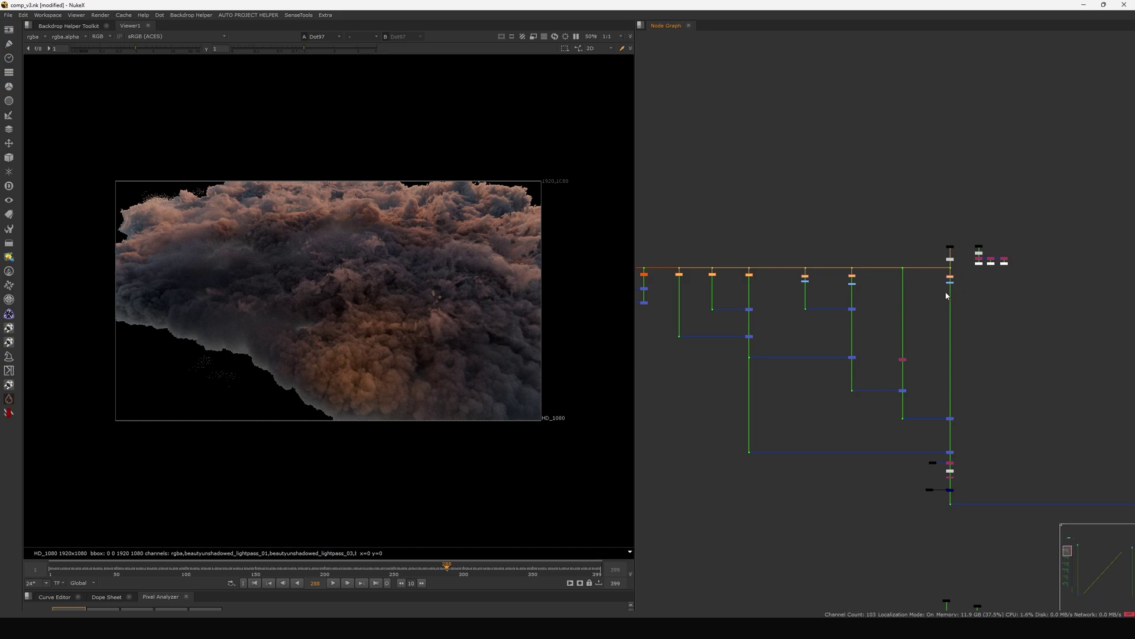
click(967, 318)
scroll(966, 319, down, 10)
middle_drag(963, 350, 826, 356)
middle_drag(1045, 344, 904, 345)
scroll(909, 342, up, 6)
scroll(922, 317, up, 7)
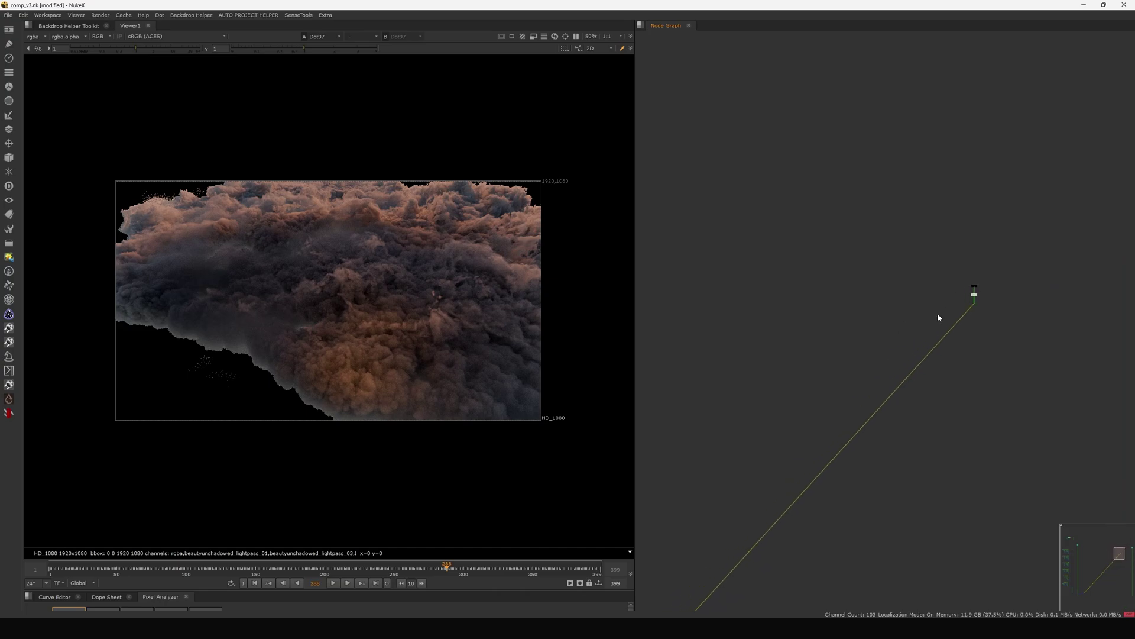
Position the selected shuffle nodes beneath the source branch and connect their row to the dot below the source node.
scroll(891, 331, down, 5)
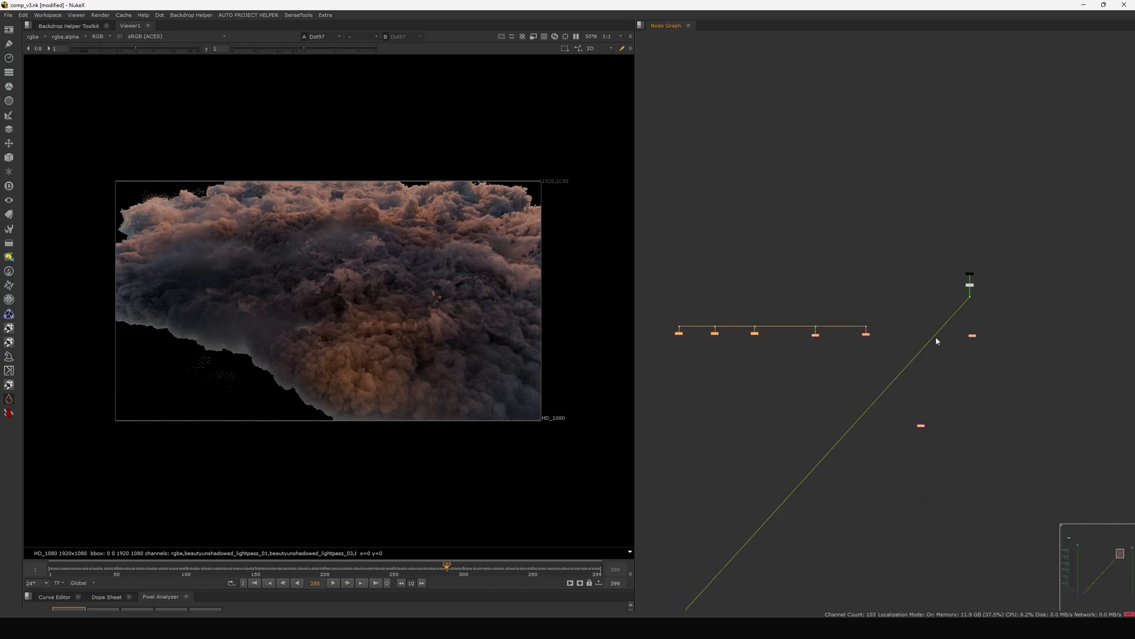
scroll(973, 341, up, 3)
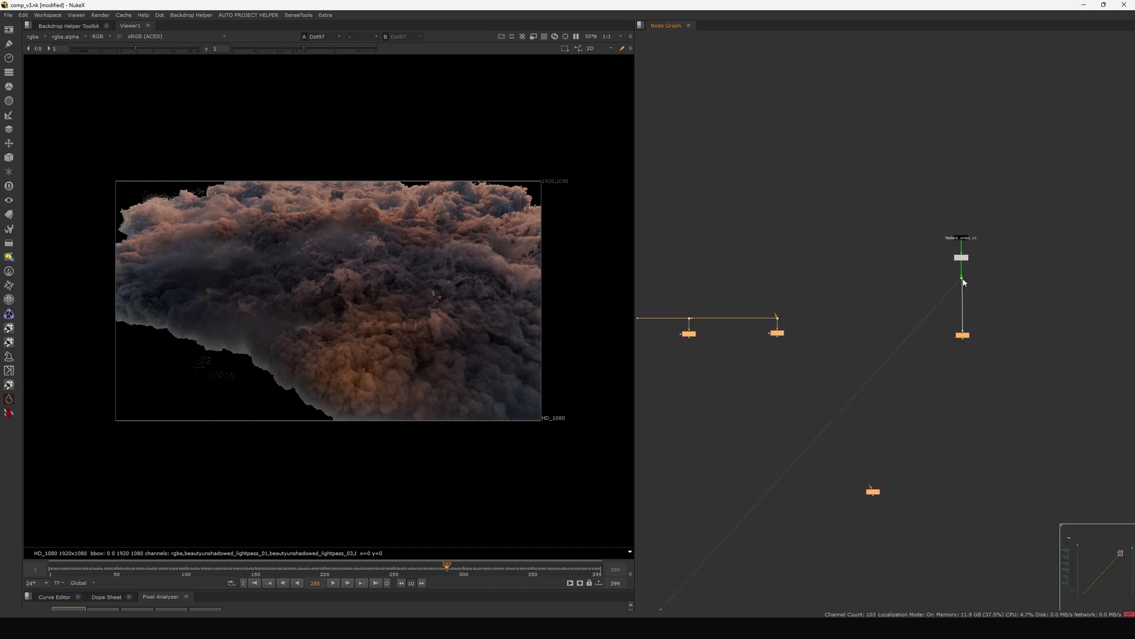
drag(964, 337, 962, 321)
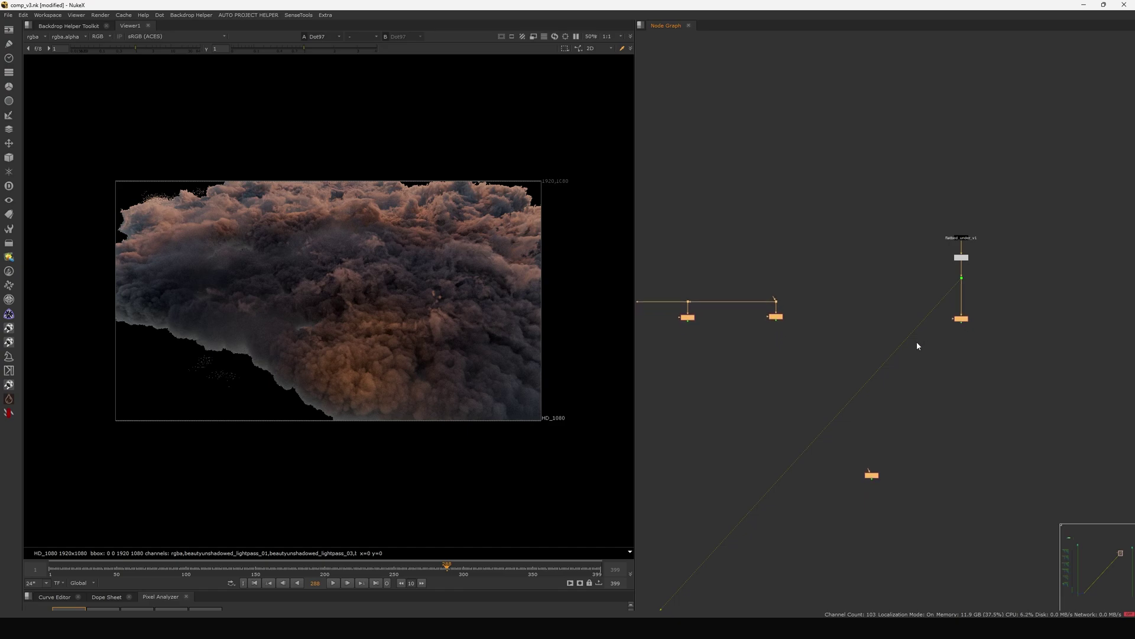
click(808, 299)
drag(962, 279, 961, 277)
View the outputs of Shuffle74, the indirectvolume Shuffle72 and Shuffle71 one after another.
scroll(964, 320, up, 3)
click(951, 323)
key(1)
scroll(963, 299, down, 8)
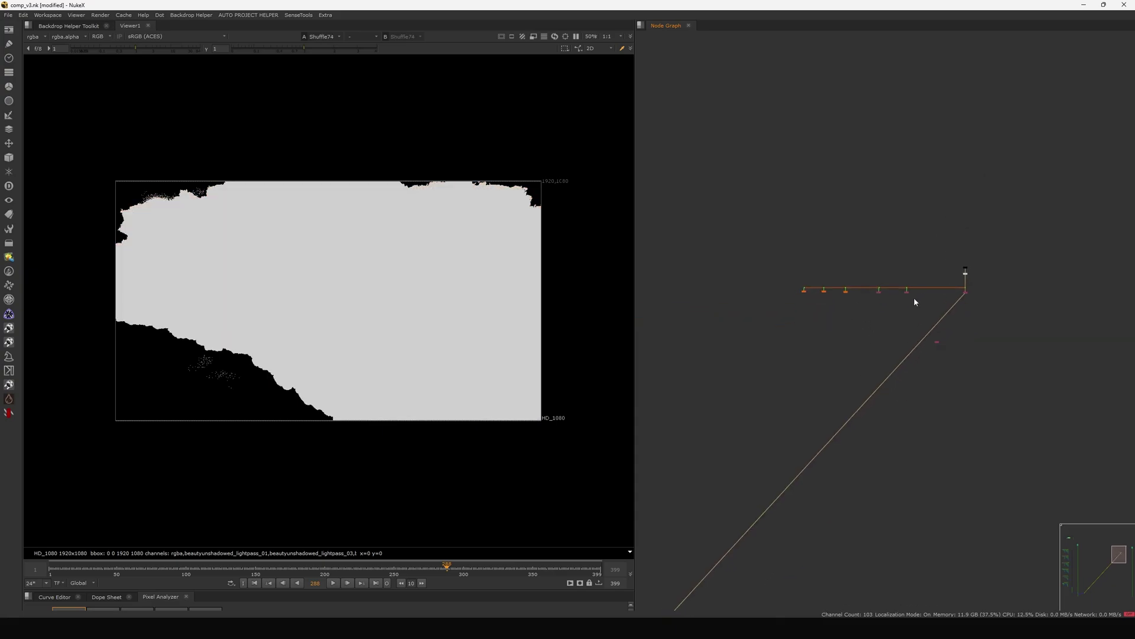
scroll(917, 296, up, 5)
click(870, 269)
key(1)
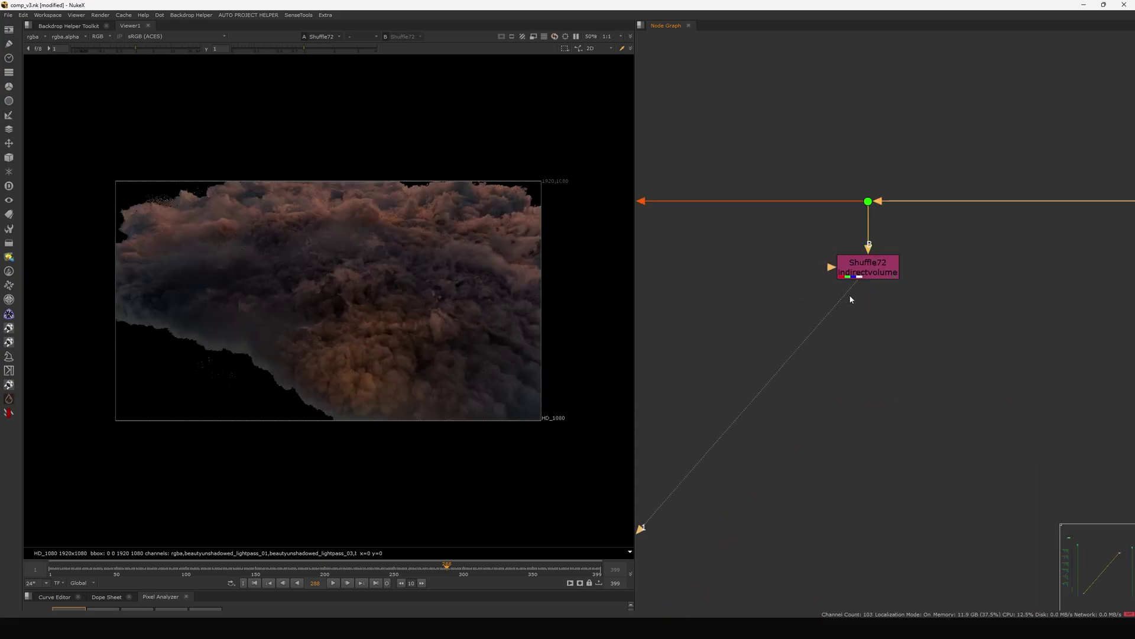
scroll(852, 300, down, 4)
drag(775, 281, 726, 310)
key(1)
scroll(844, 353, down, 2)
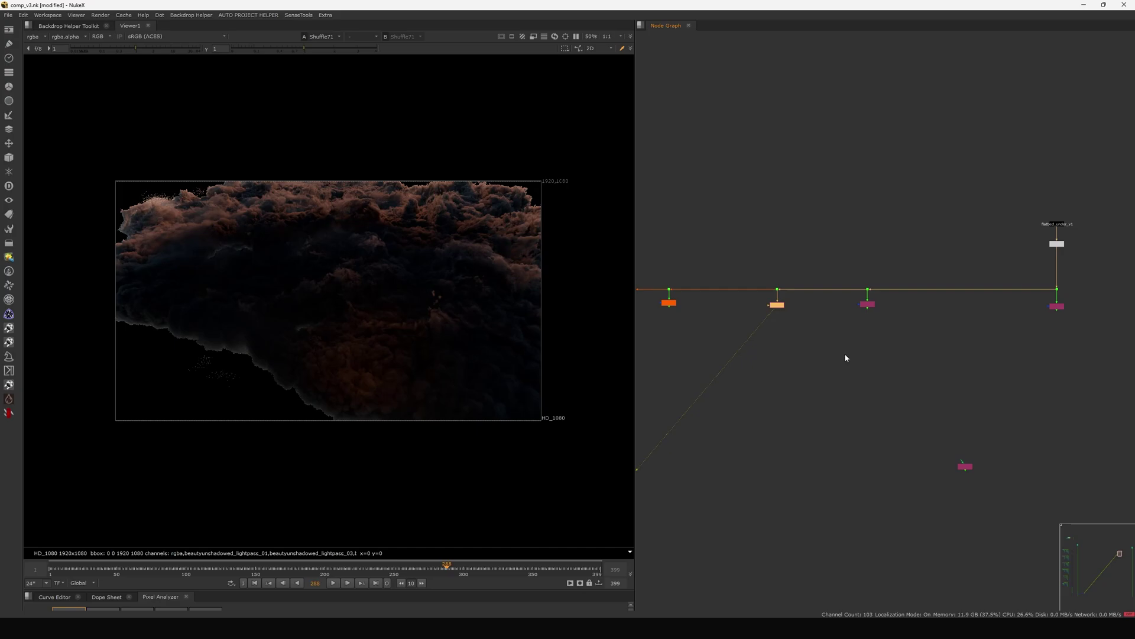
Examine the two volume shuffles and the merge joining them in the uppermost existing branch as a reference.
middle_drag(845, 354, 778, 278)
scroll(928, 372, up, 4)
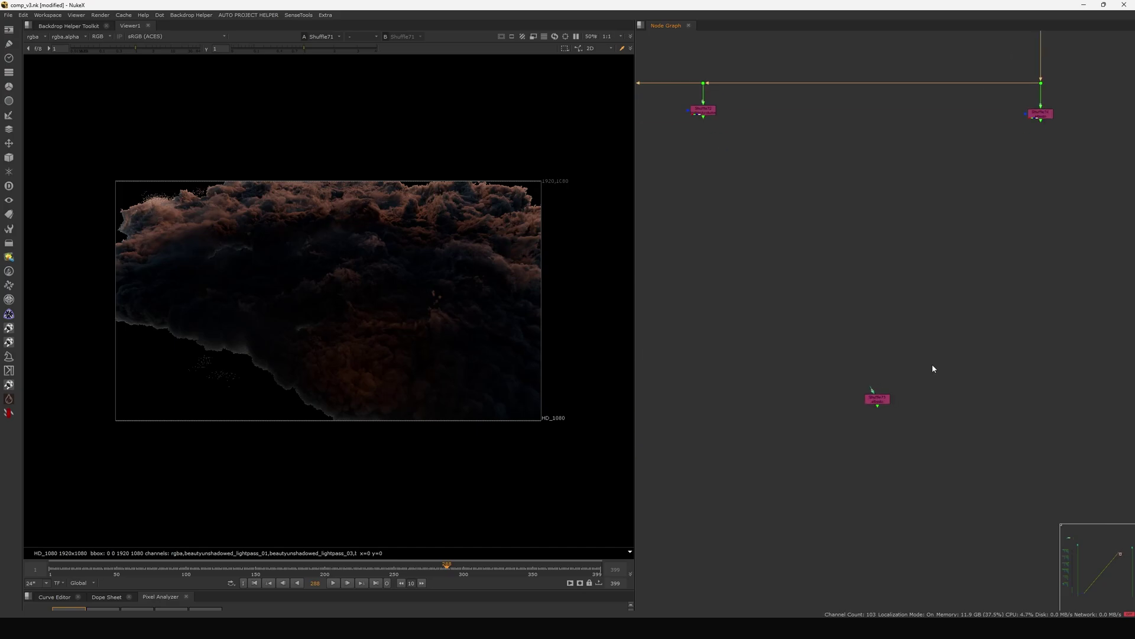
scroll(917, 375, down, 6)
scroll(857, 322, up, 3)
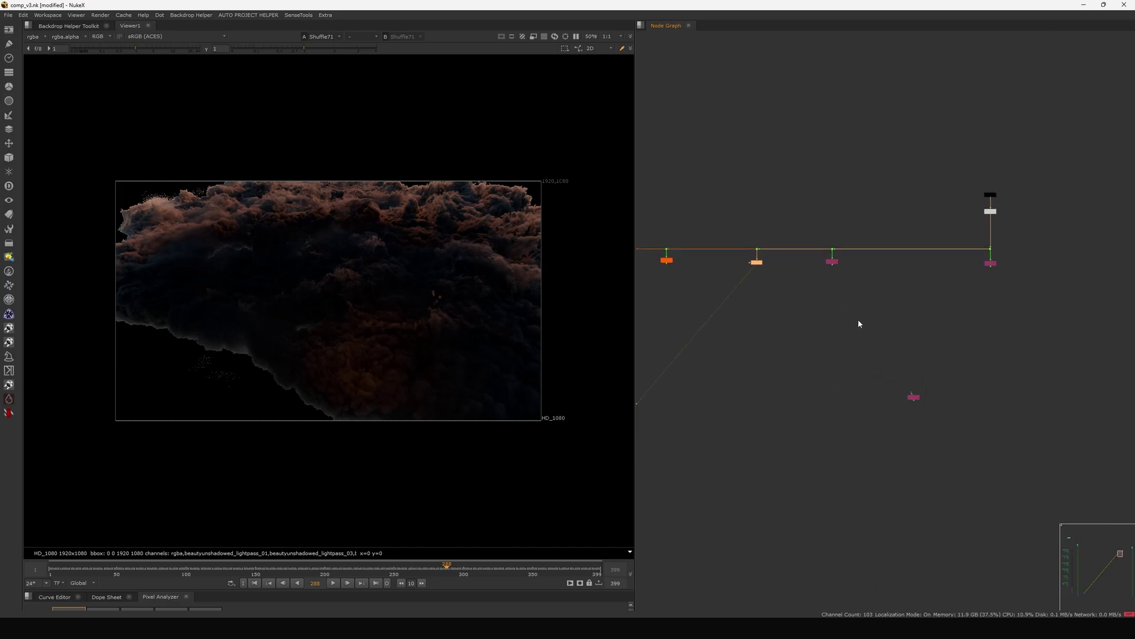
scroll(881, 331, down, 10)
scroll(849, 284, up, 8)
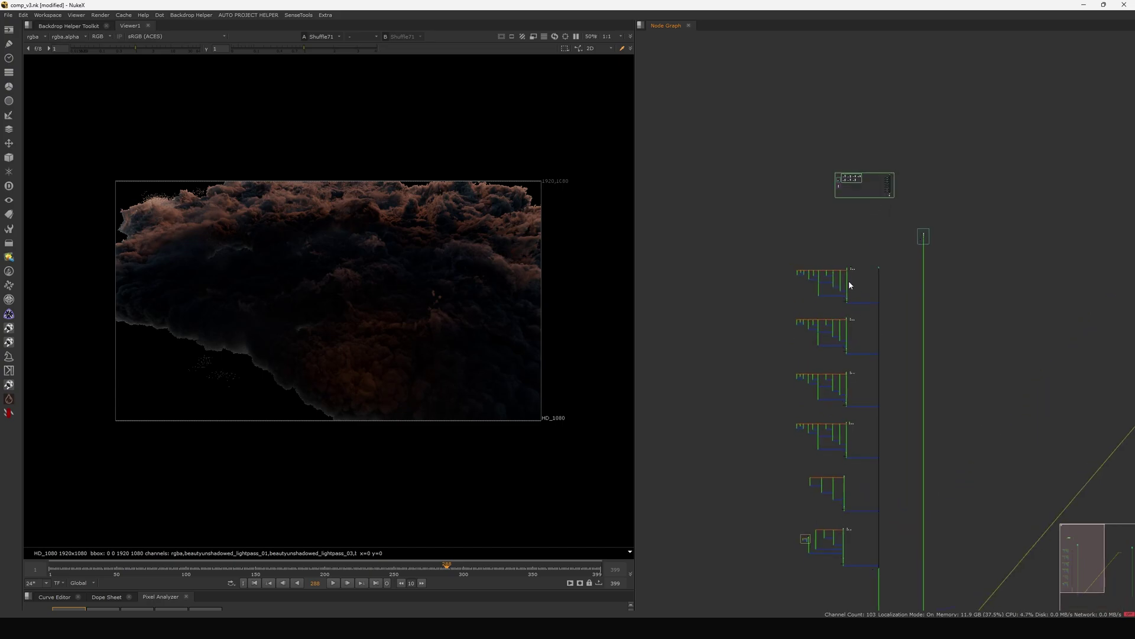
scroll(806, 327, up, 5)
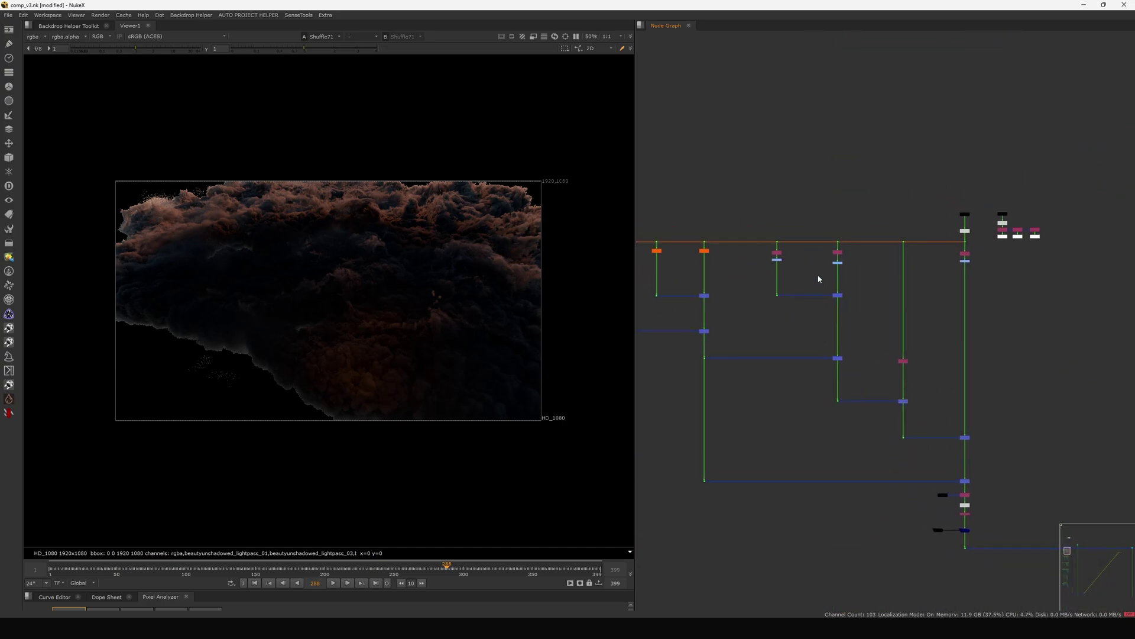
drag(771, 254, 773, 255)
key(1)
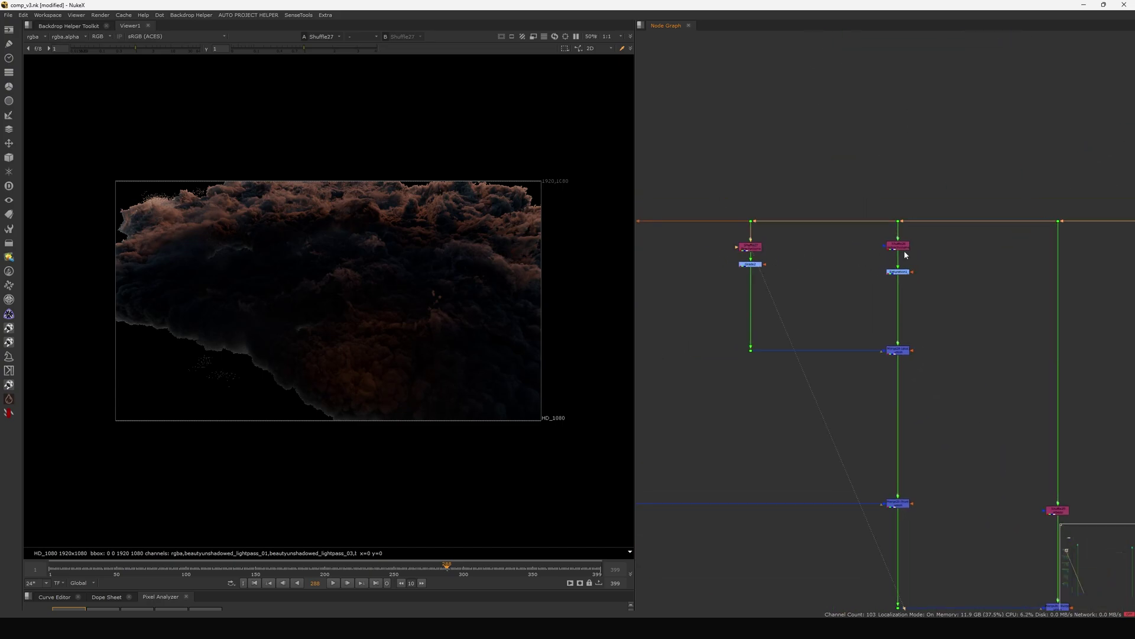
drag(875, 252, 874, 257)
key(1)
drag(958, 331, 875, 372)
key(1)
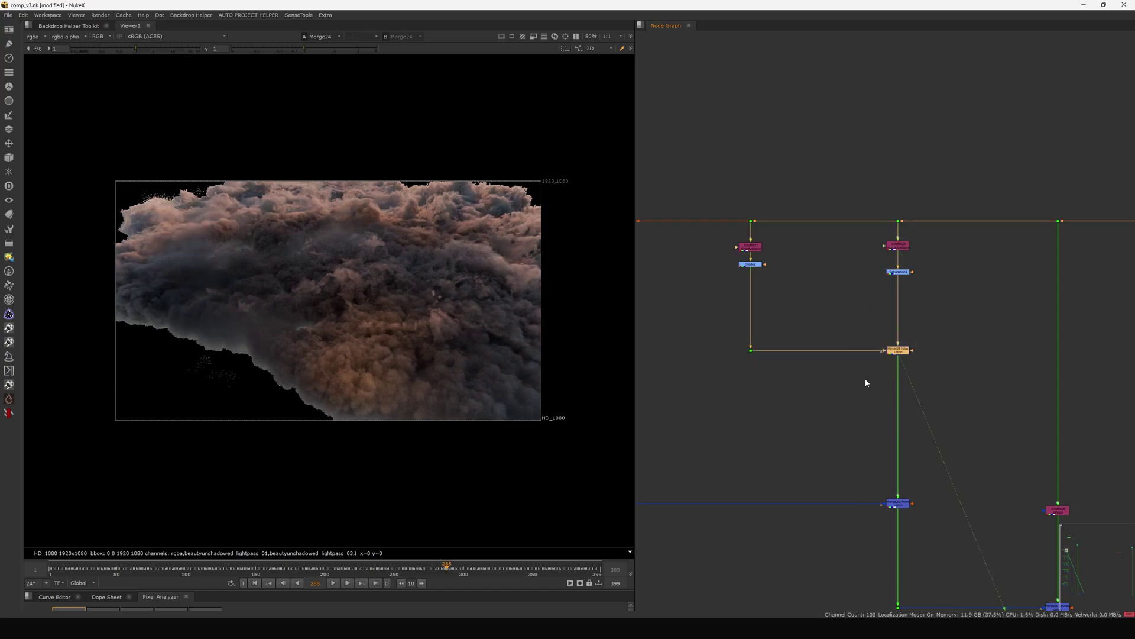
middle_drag(905, 363, 857, 353)
Merge the middle and rightmost lightpass shuffles of the new row and route the connection through an elbow dot.
scroll(895, 340, down, 5)
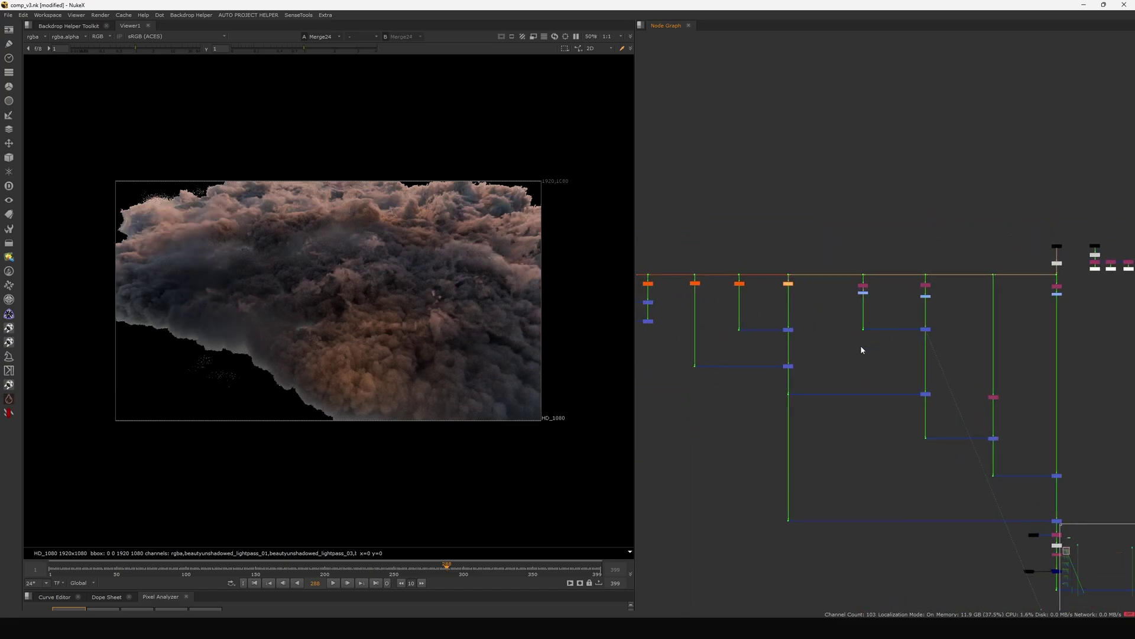
scroll(861, 345, down, 8)
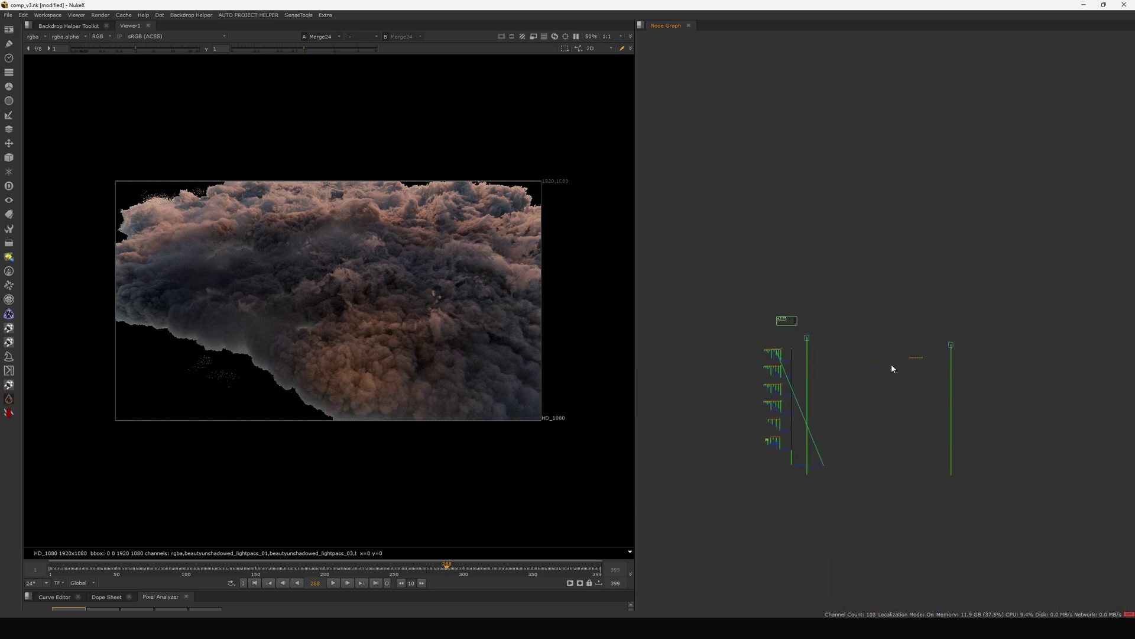
scroll(892, 364, up, 10)
scroll(944, 346, up, 2)
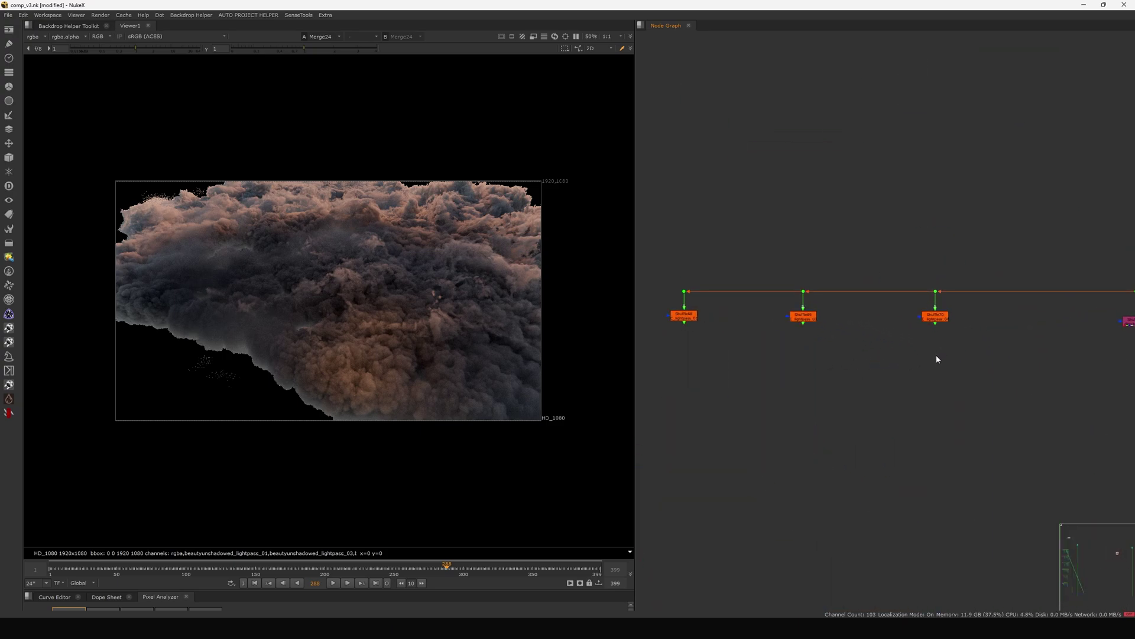
key(m)
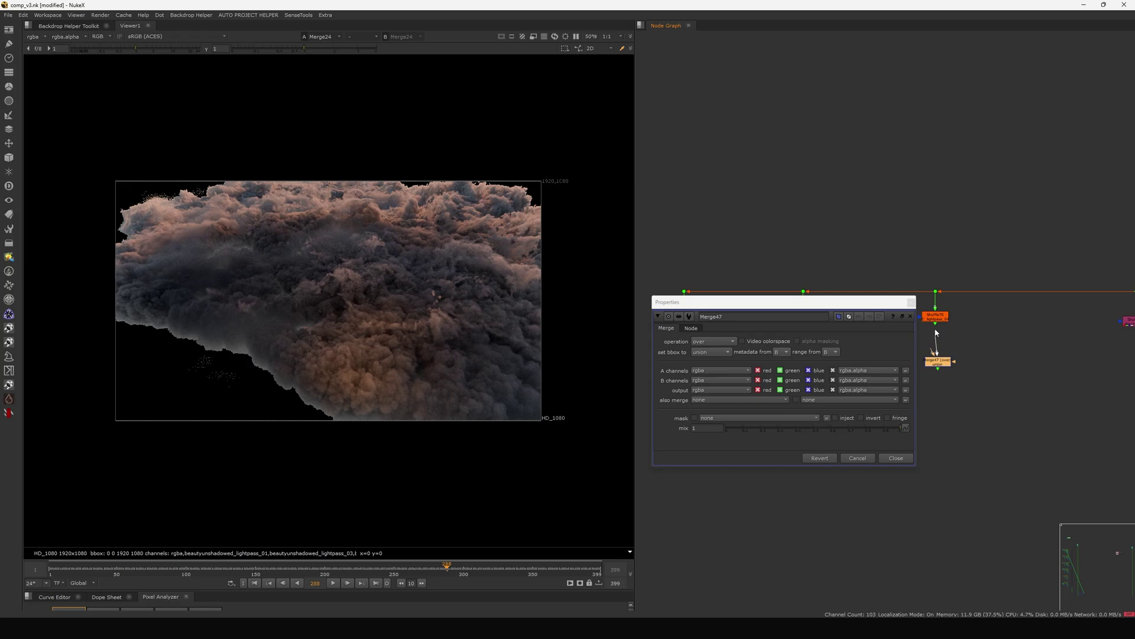
click(911, 303)
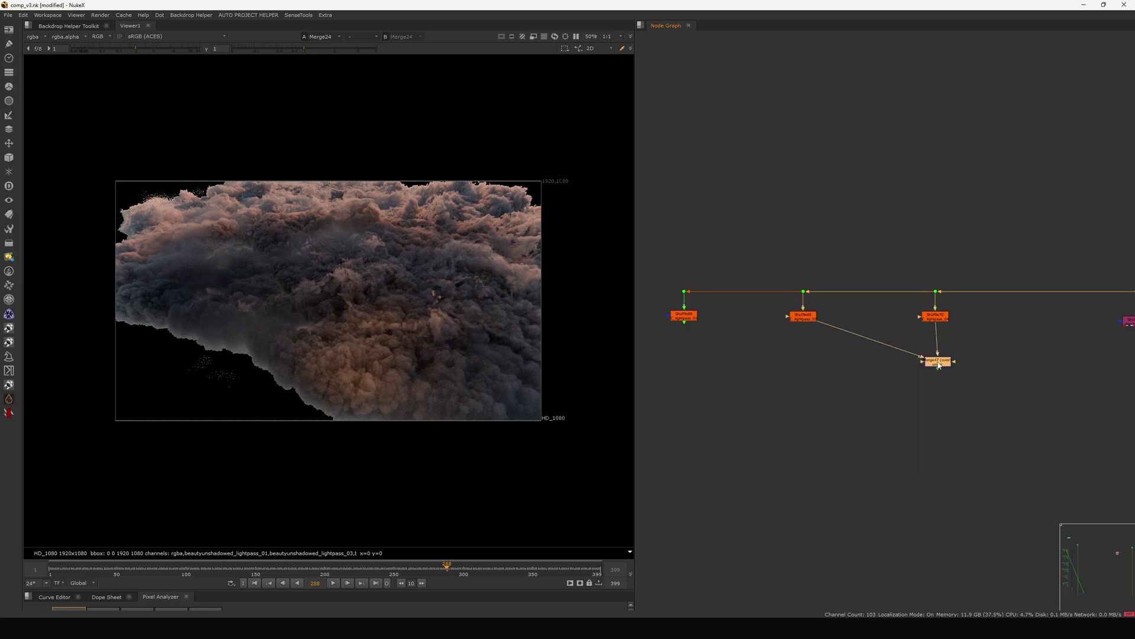
drag(937, 362, 935, 381)
key(alt+period)
click(928, 420)
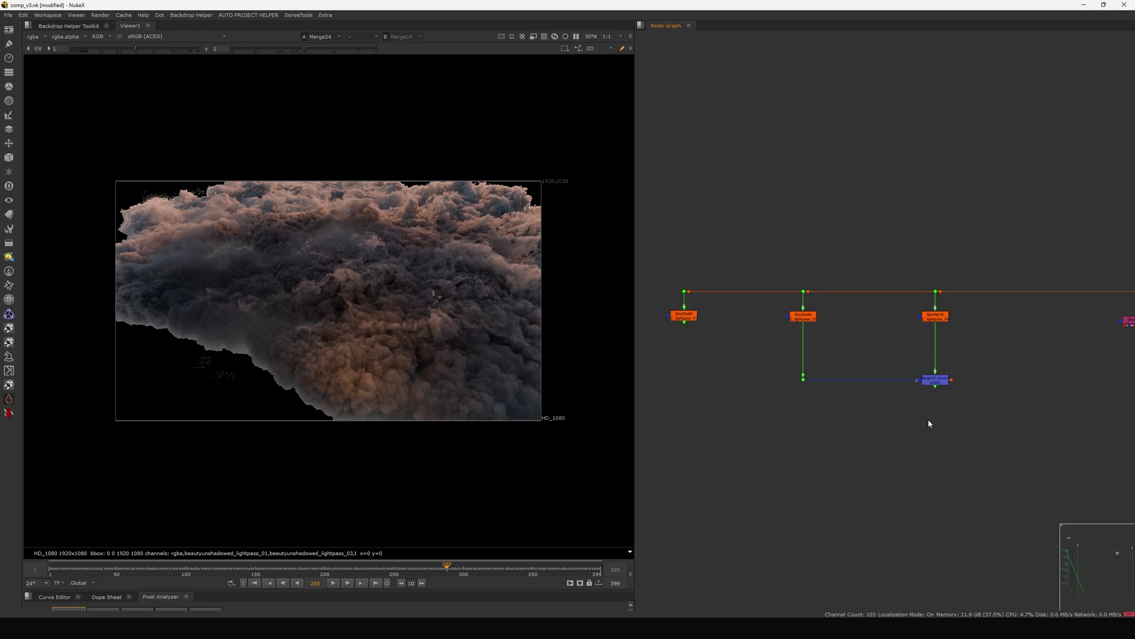
Add a second Merge below the first, connect the remaining lightpass shuffle to it and square the connection with a dot.
key(m)
middle_drag(928, 421, 975, 339)
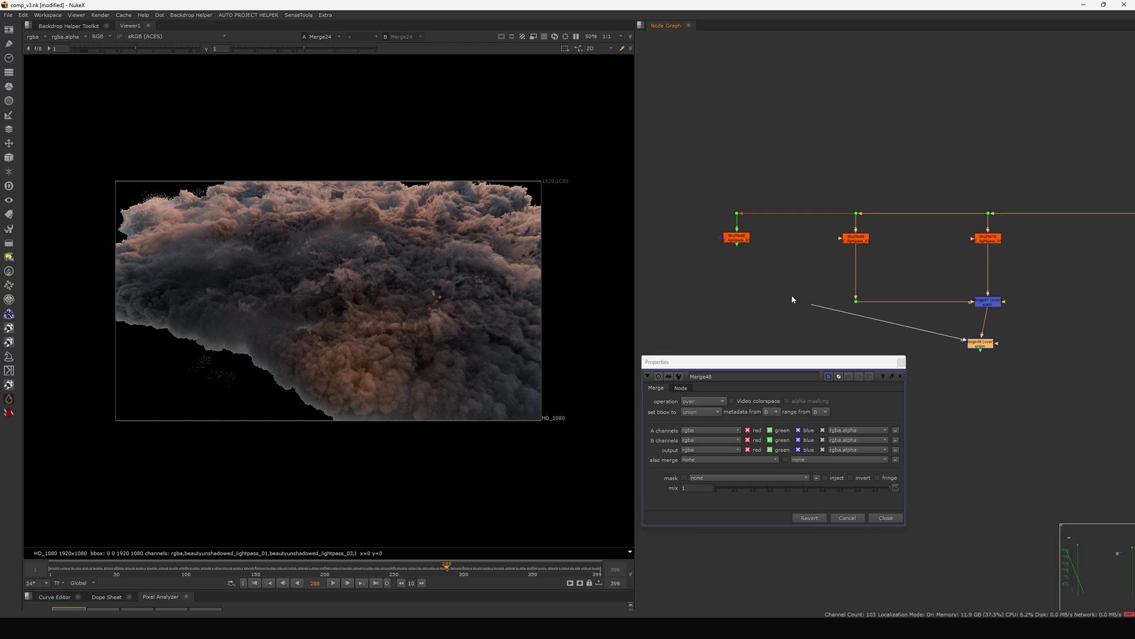
drag(792, 299, 746, 243)
drag(972, 347, 981, 373)
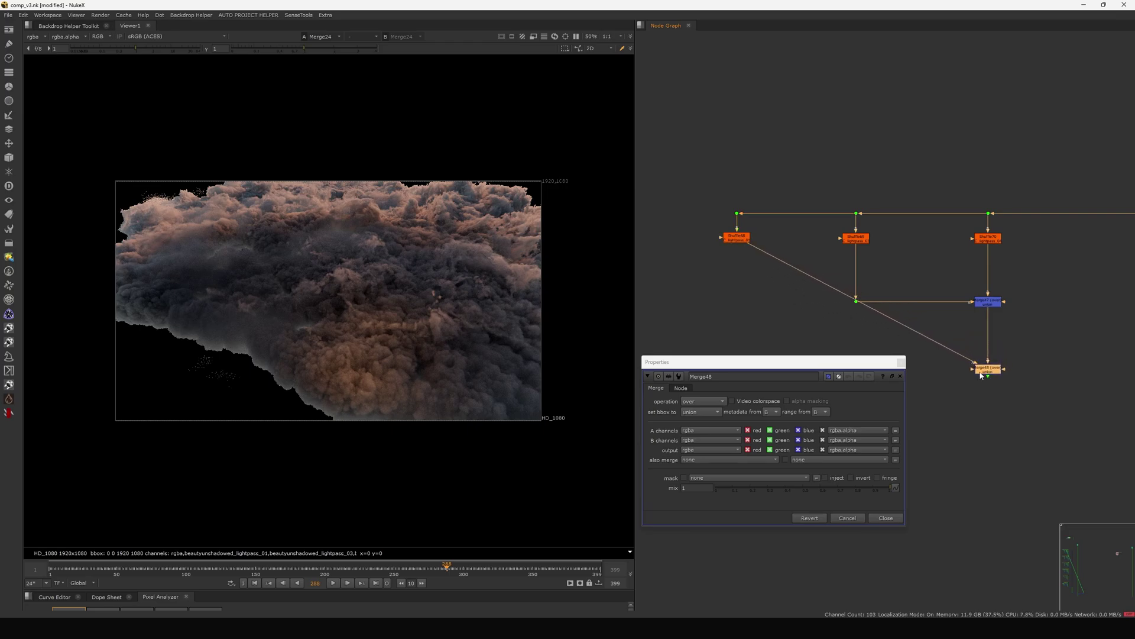
key(alt+period)
click(901, 362)
View the first lightpass merge, Merge47, and set its operation to plus.
key(1)
double_click(988, 369)
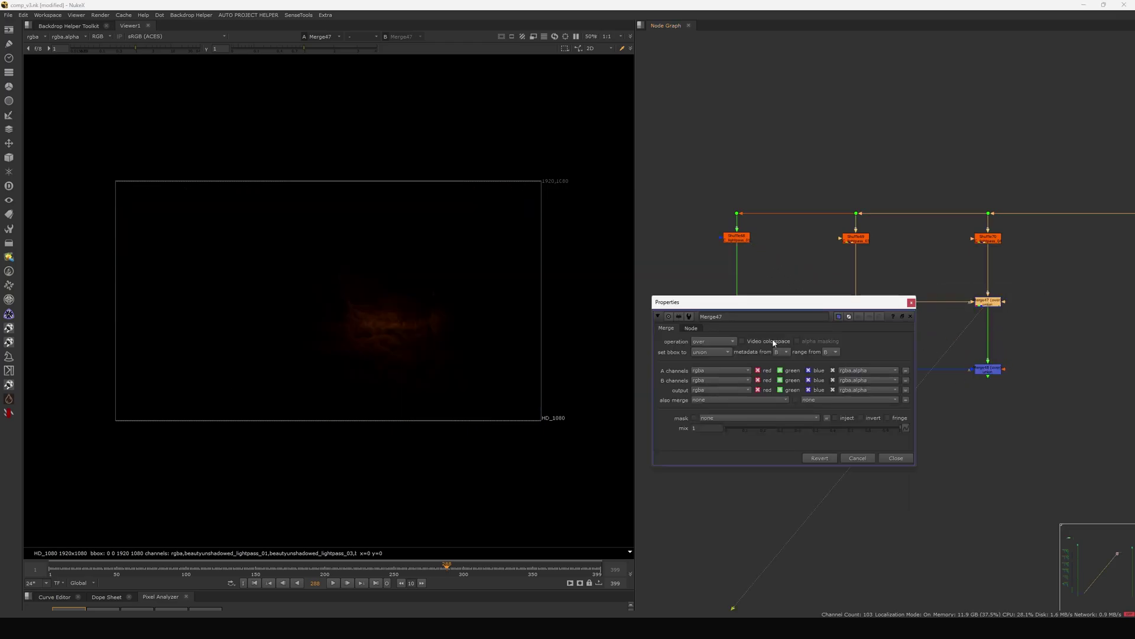
click(718, 341)
click(711, 360)
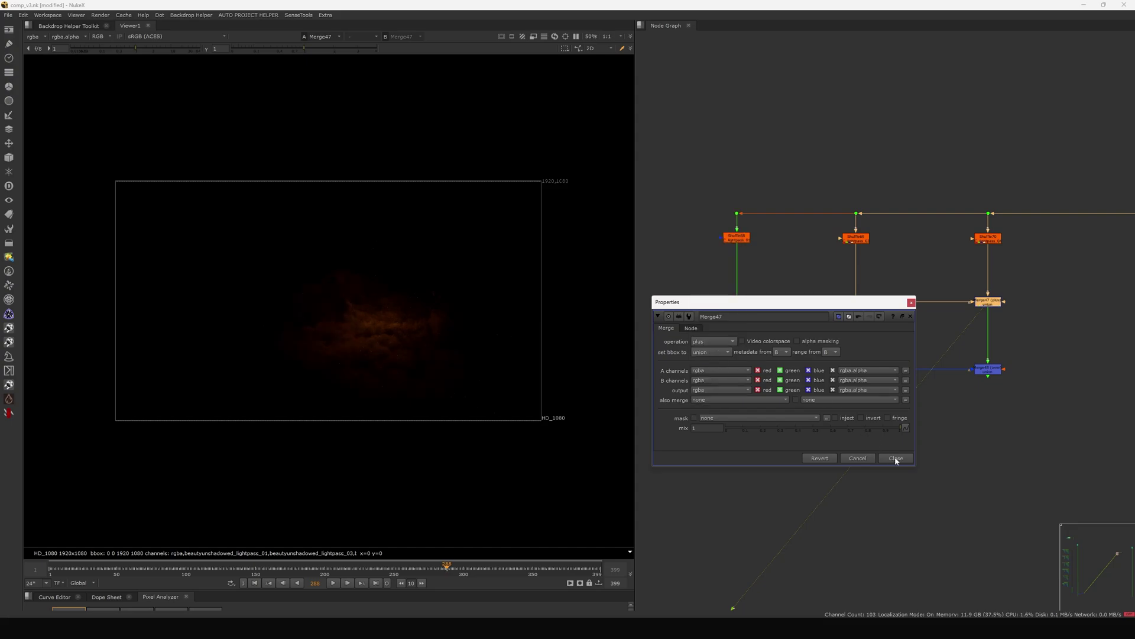
click(896, 458)
View the second lightpass merge, Merge48, and set its operation to plus.
key(1)
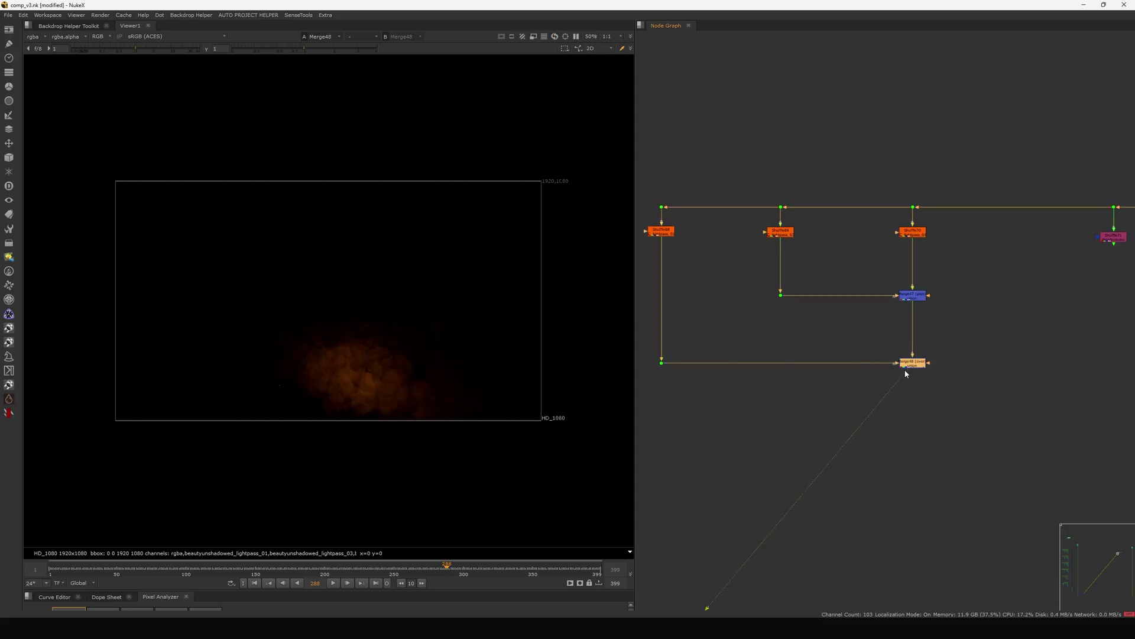
double_click(916, 365)
click(705, 401)
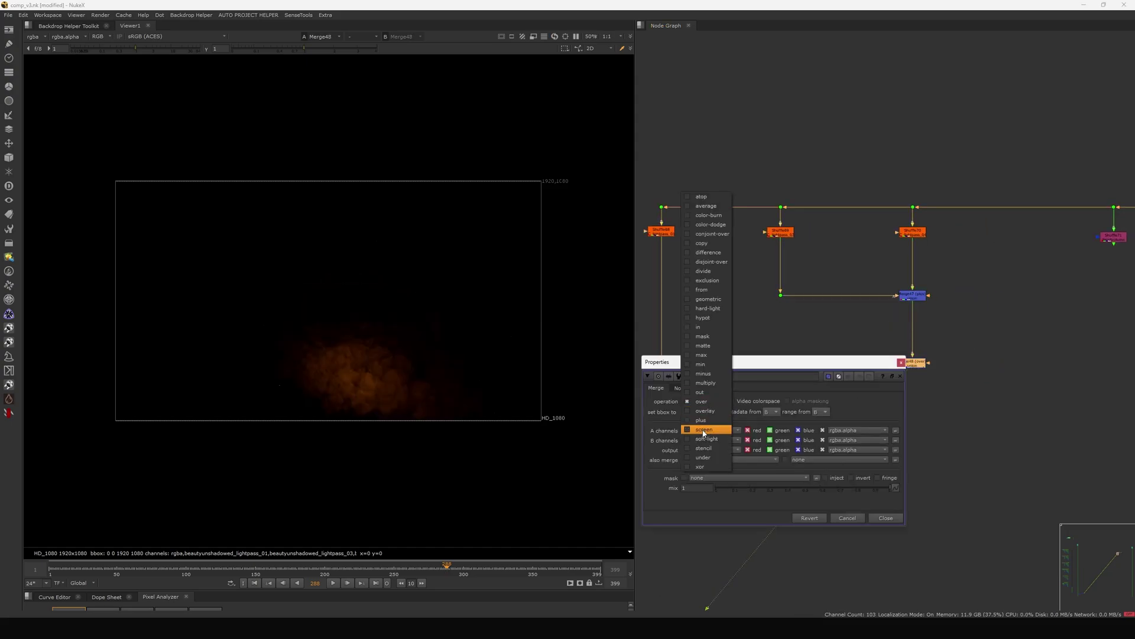
click(703, 422)
click(901, 362)
Merge Shuffle71 and Shuffle72, align the new Merge beneath Shuffle72 and square its connection with a dot.
scroll(858, 371, down, 5)
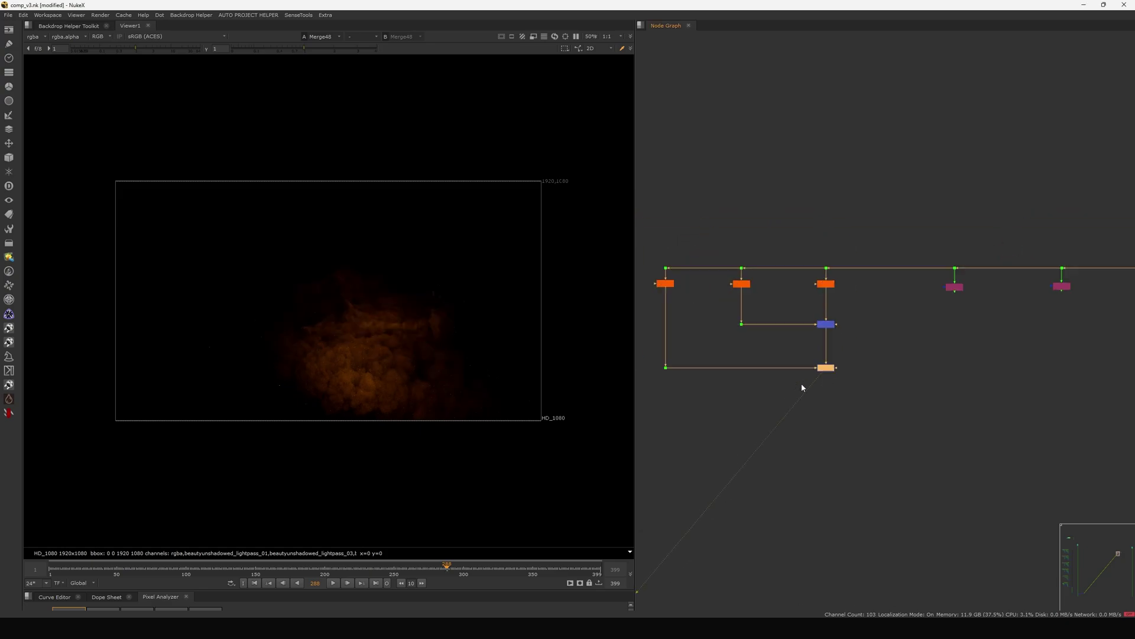
middle_drag(942, 366, 893, 356)
scroll(896, 356, up, 4)
click(904, 356)
key(m)
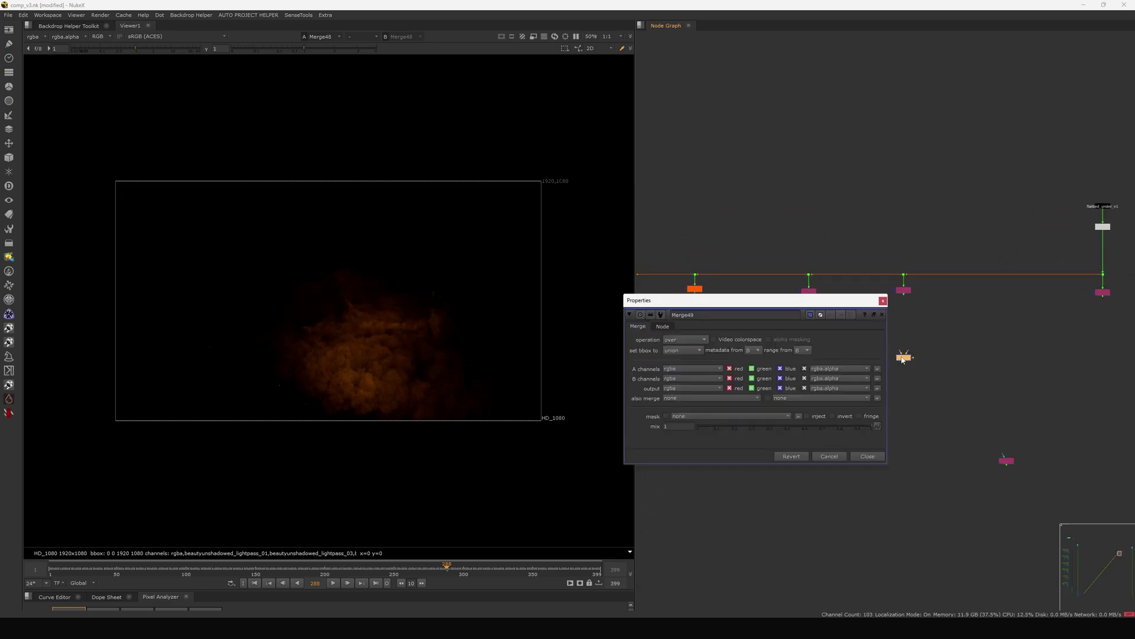
drag(904, 352, 905, 290)
click(883, 301)
mouse_move(895, 349)
mouse_down()
mouse_move(828, 319)
mouse_move(808, 292)
mouse_move(906, 359)
mouse_move(906, 349)
mouse_up()
key(alt+d)
View the volume merge, Merge49, and set its operation to plus.
key(1)
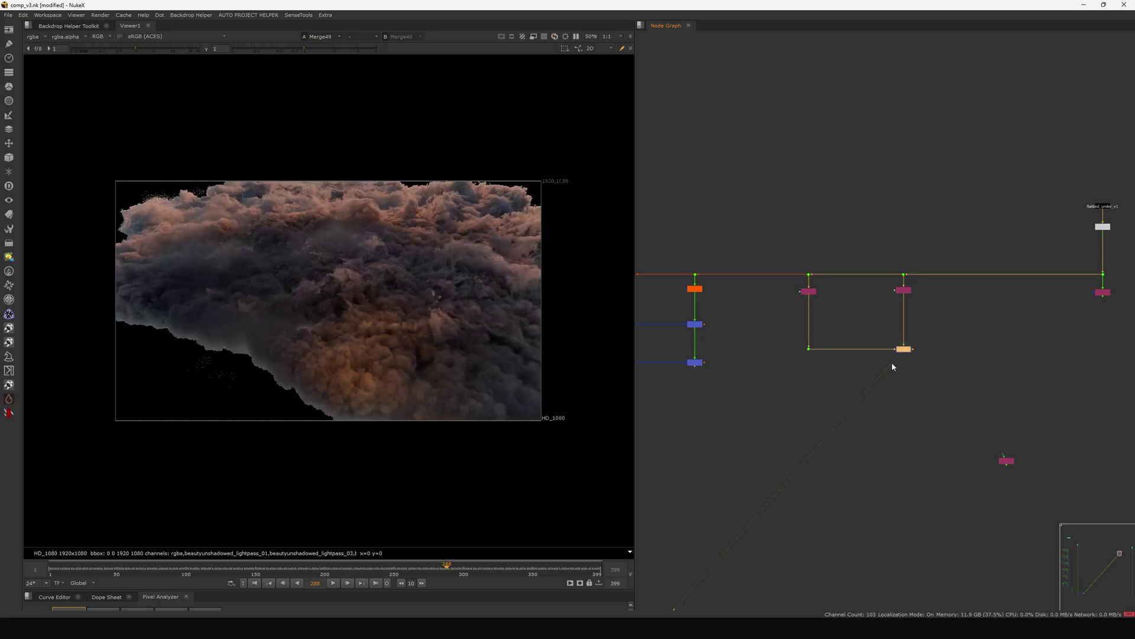
scroll(892, 362, up, 3)
key(Return)
click(684, 339)
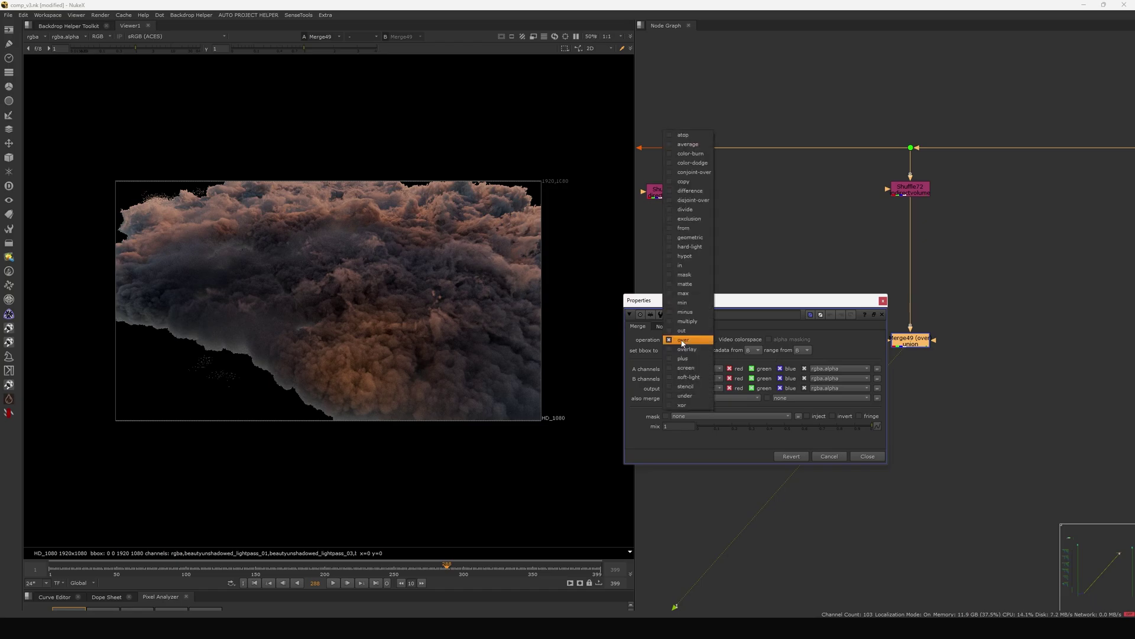
click(686, 358)
click(868, 456)
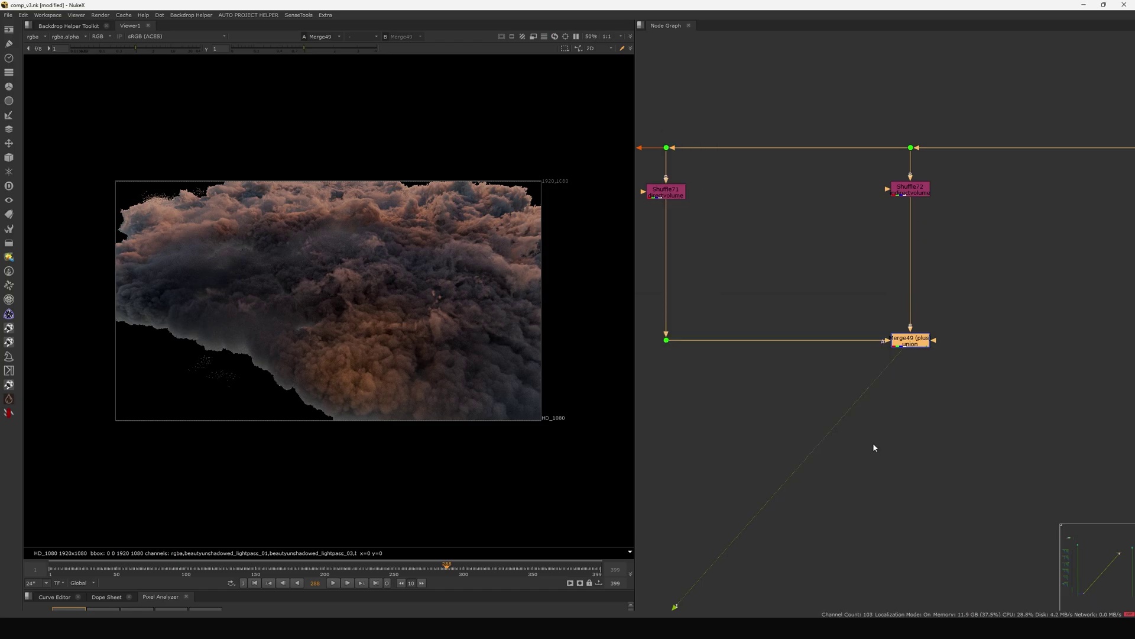
Add a Merge directly below the volume merge, connect the combined lightpasses as its A input and view both sources.
scroll(842, 400, down, 2)
key(m)
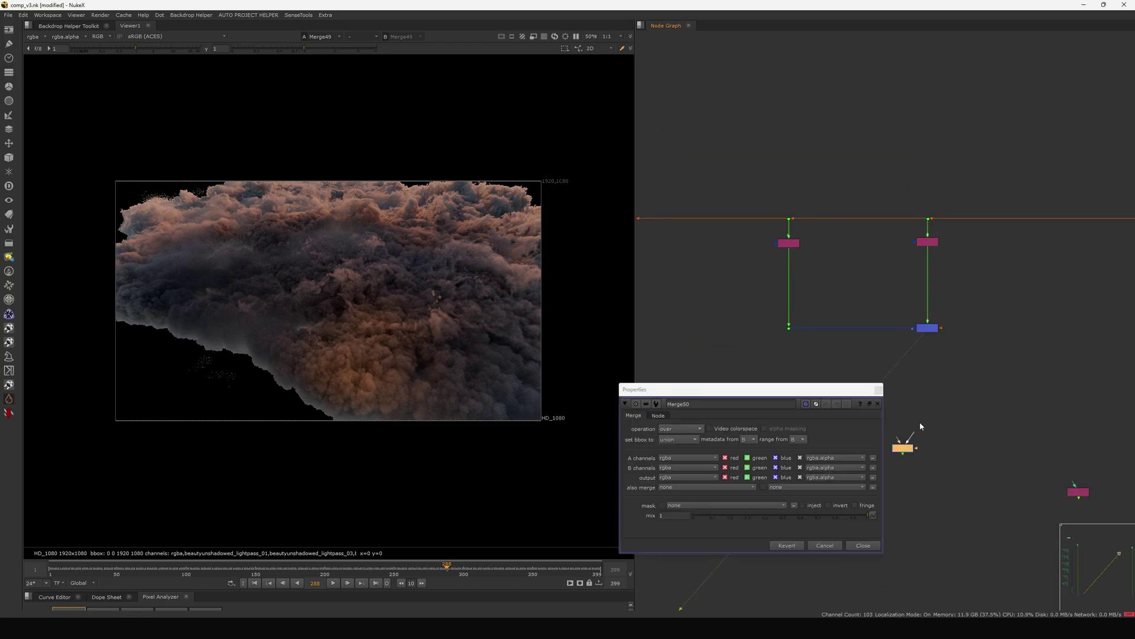
drag(930, 329, 929, 330)
middle_drag(912, 363, 962, 260)
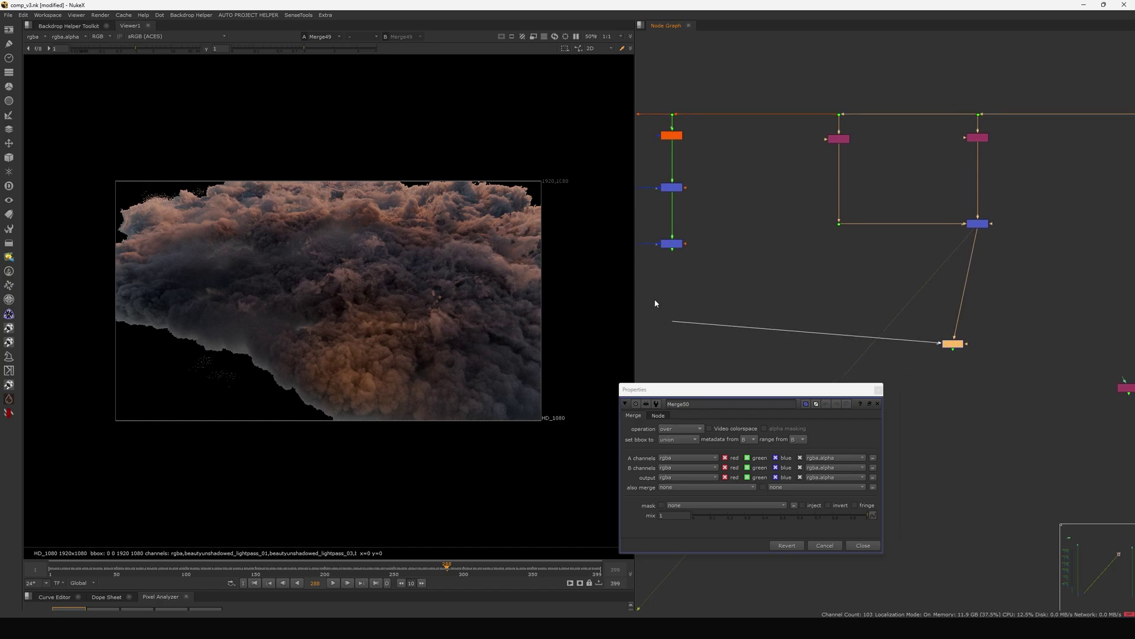
drag(655, 299, 671, 243)
click(672, 243)
key(1)
middle_drag(906, 346, 863, 331)
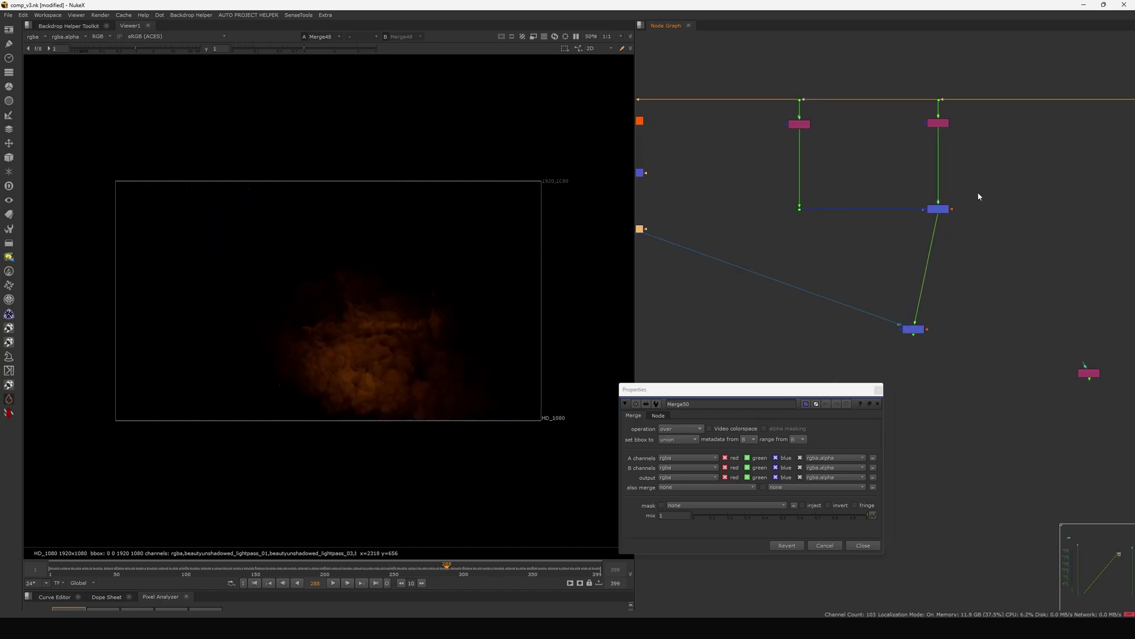
click(938, 209)
key(1)
drag(911, 335, 936, 309)
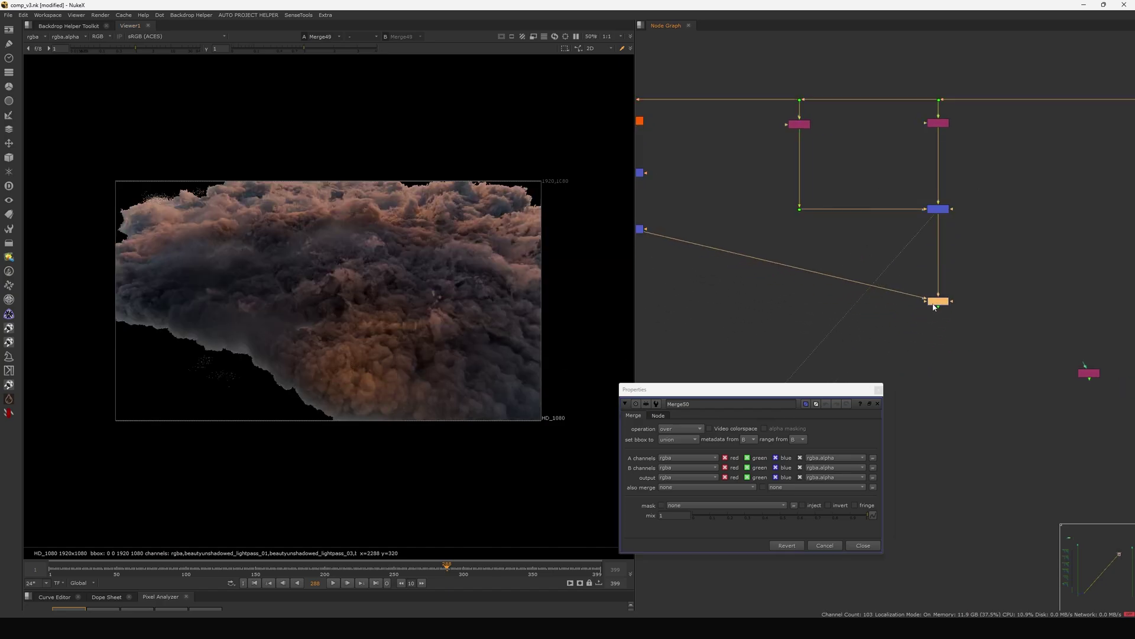
View the new Merge50 and set its operation to from.
key(1)
click(680, 428)
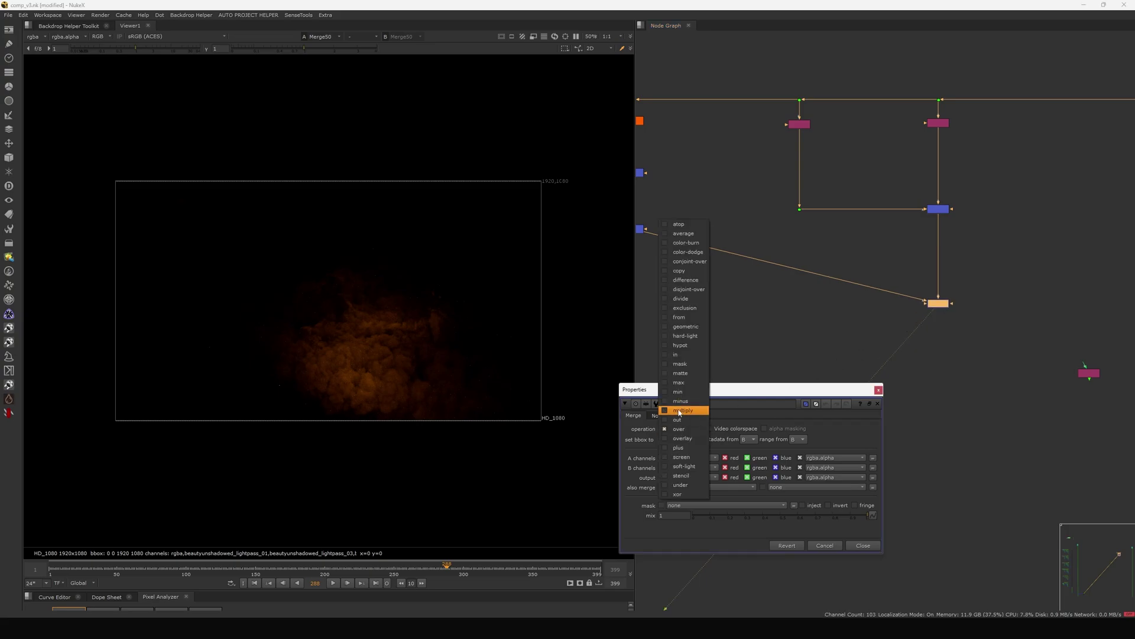
click(686, 321)
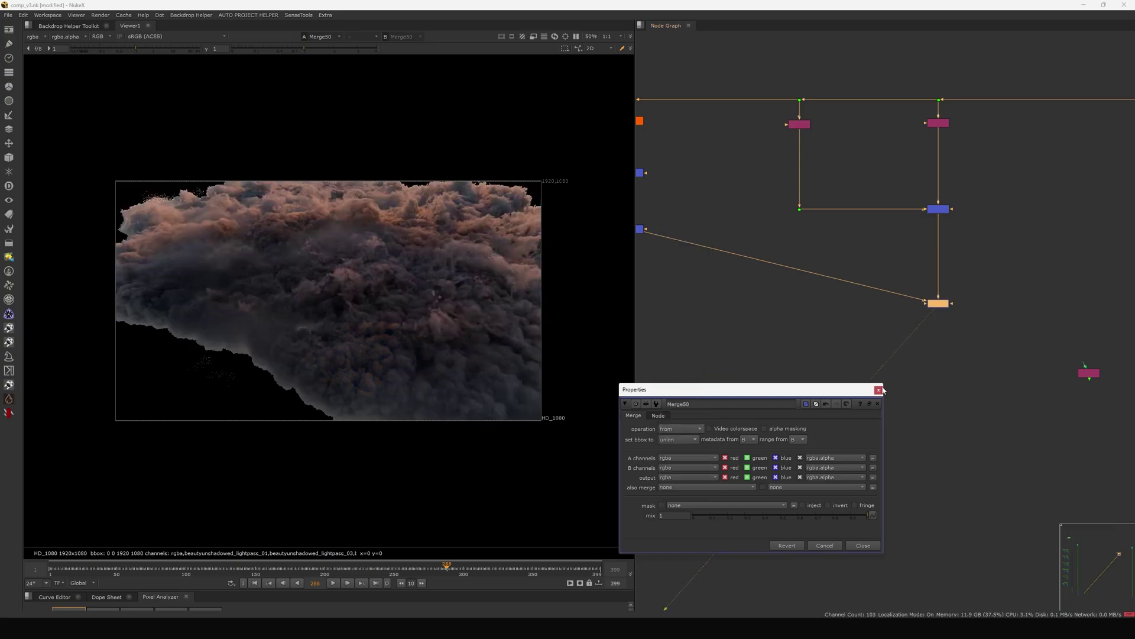
Toggle Merge50 off and on repeatedly to compare the render with and without the lightpass subtraction.
click(880, 390)
drag(991, 286, 941, 311)
key(d)
key(d)
key(d)
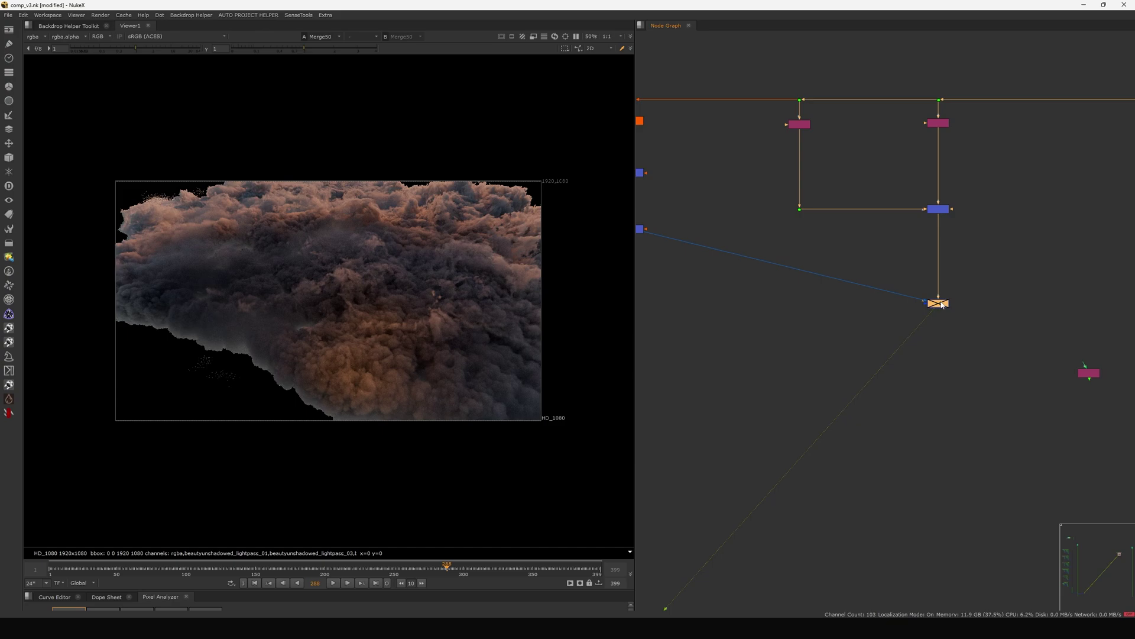
key(d)
scroll(982, 277, up, 1)
key(d)
Square the combined lightpass connection into Merge50 with a dot.
click(934, 203)
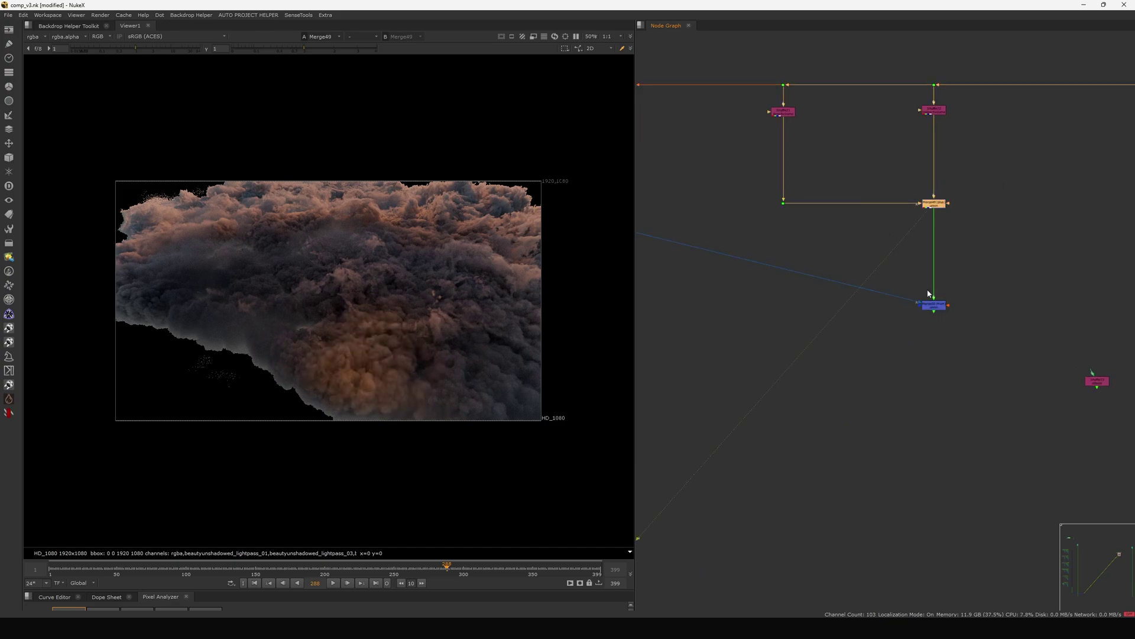
click(931, 304)
key(d)
scroll(956, 306, up, 1)
scroll(949, 313, up, 1)
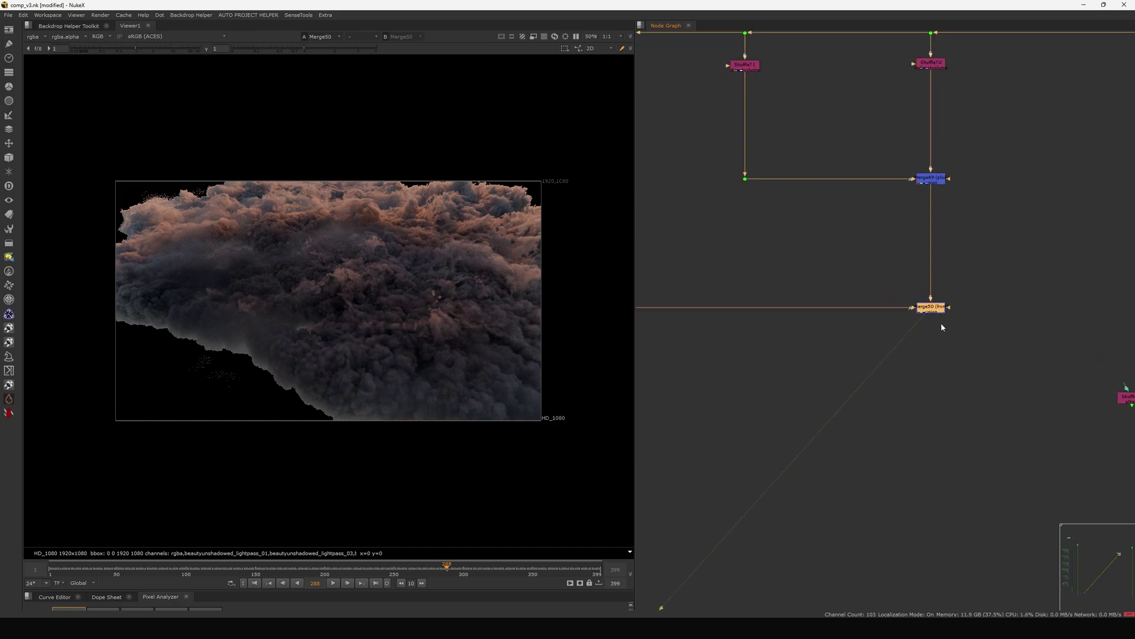
Add a Merge directly beneath Merge50 and connect its A input to the loose albedo Shuffle, placed level beside it.
scroll(911, 322, down, 3)
drag(942, 306, 852, 355)
key(m)
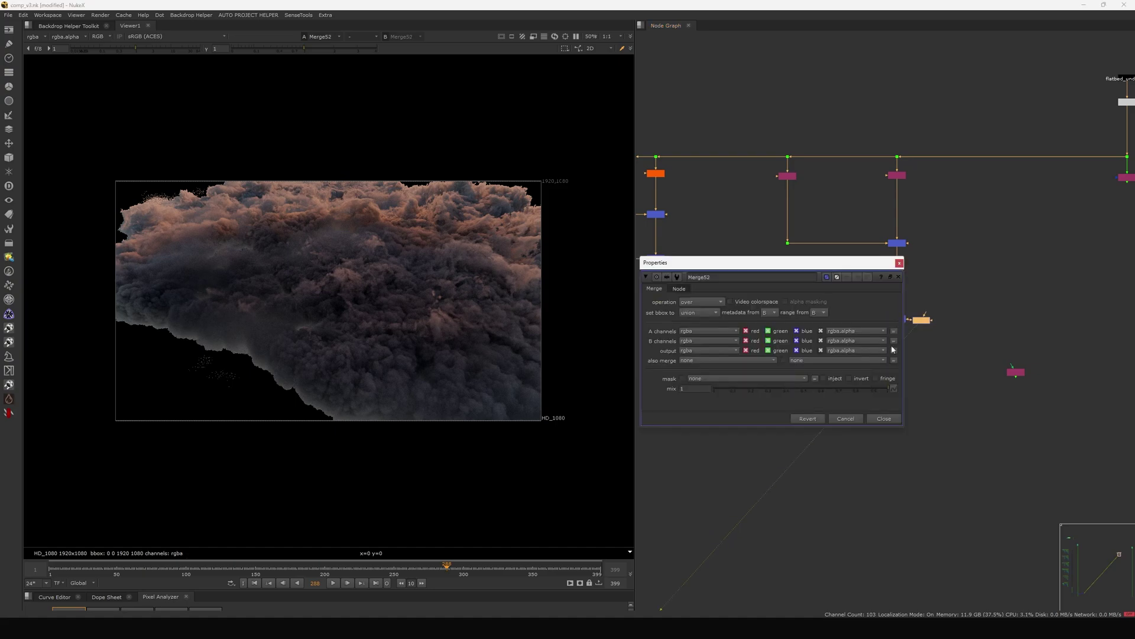
click(899, 263)
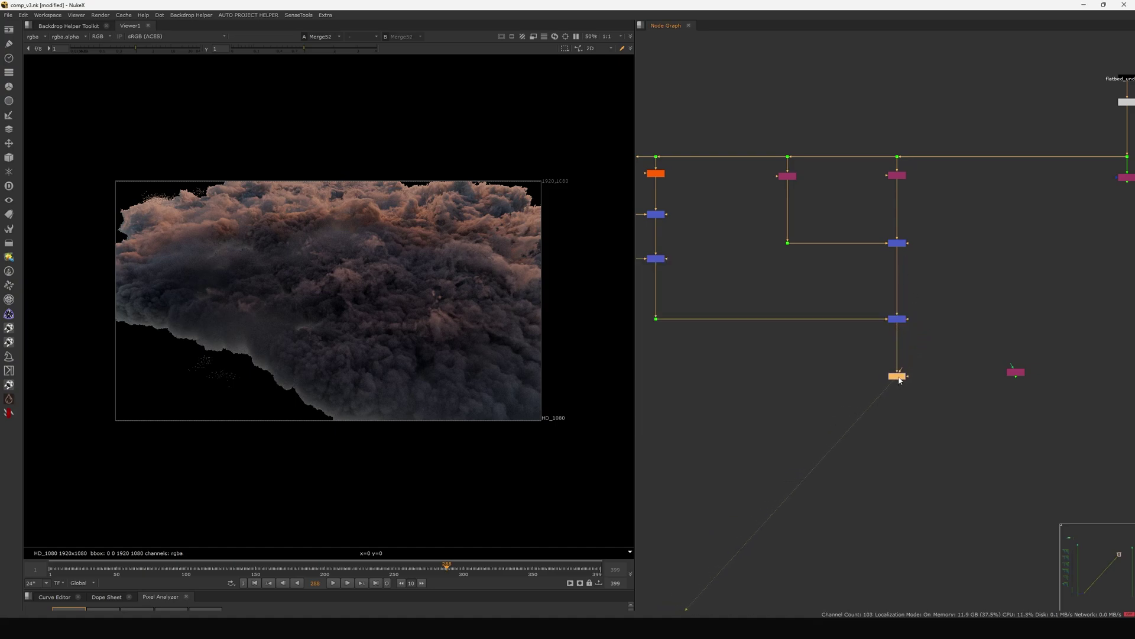
drag(992, 375, 1007, 372)
middle_drag(997, 372, 952, 377)
drag(968, 377, 945, 381)
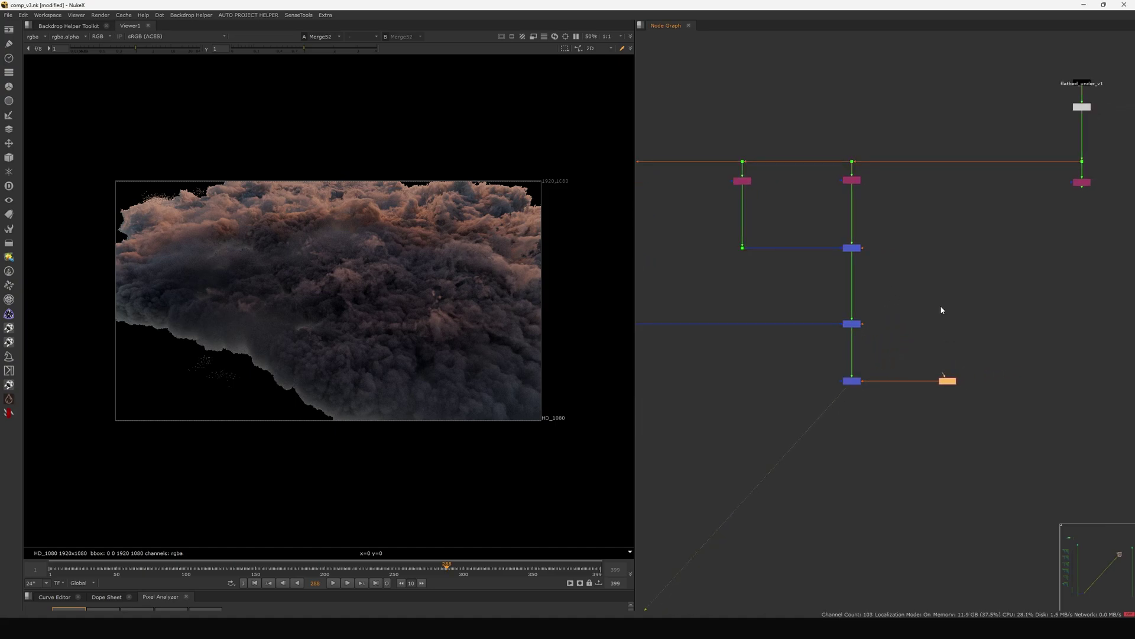
Add a dot on the source pipe above the albedo Shuffle and connect the Shuffle's input to it.
ctrl+click(963, 161)
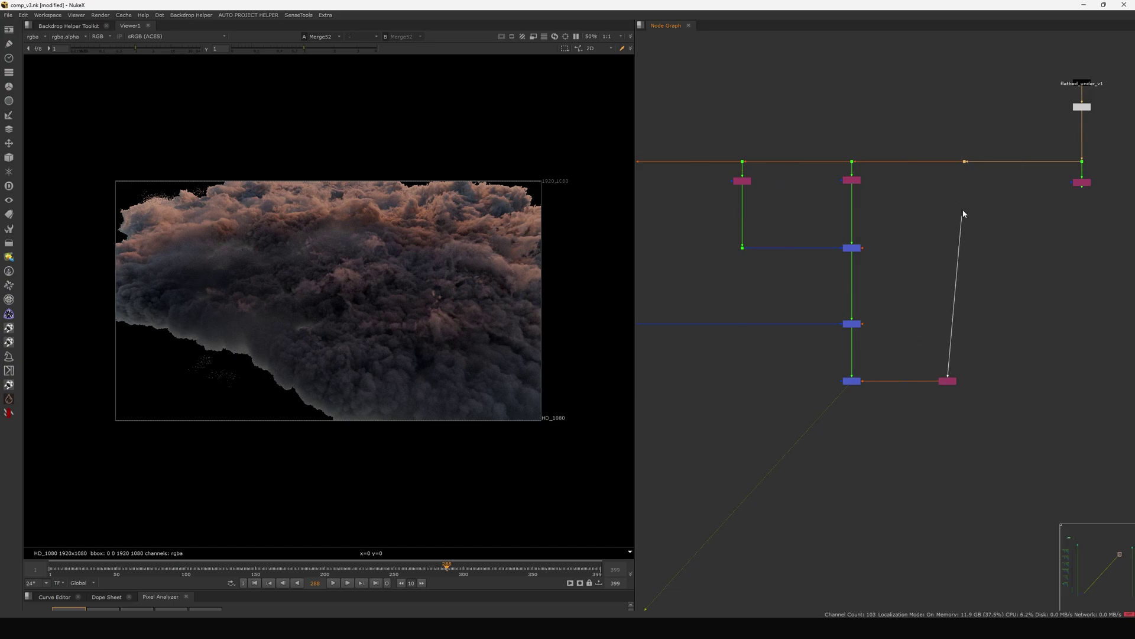
drag(964, 211, 949, 162)
scroll(869, 355, up, 2)
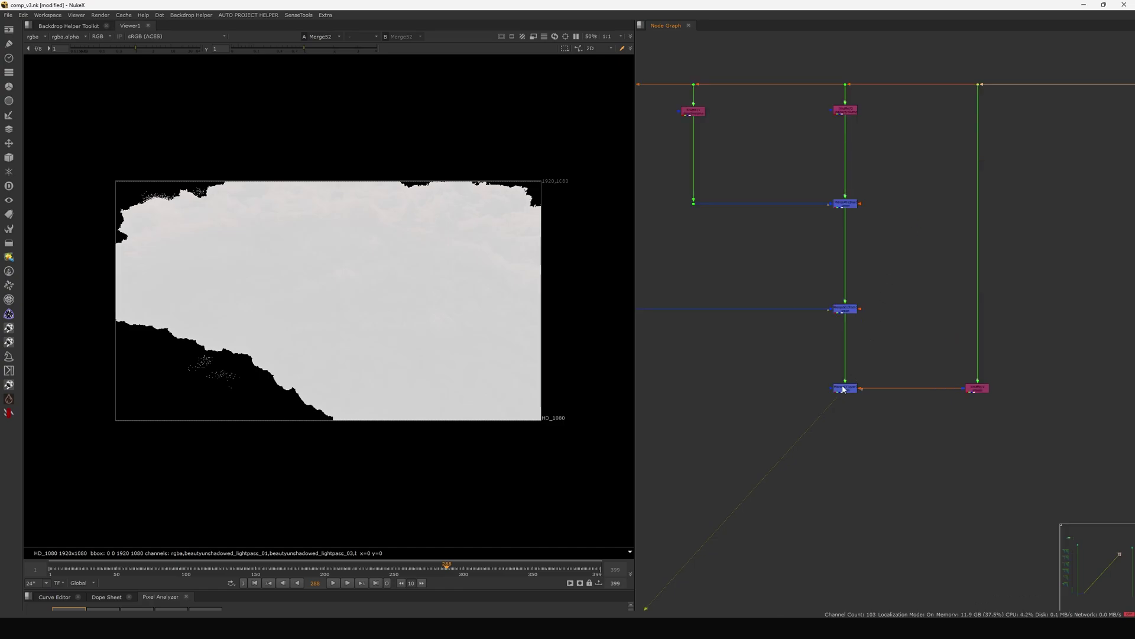
Set the operation of the new Merge52 to multiply.
double_click(851, 381)
click(703, 304)
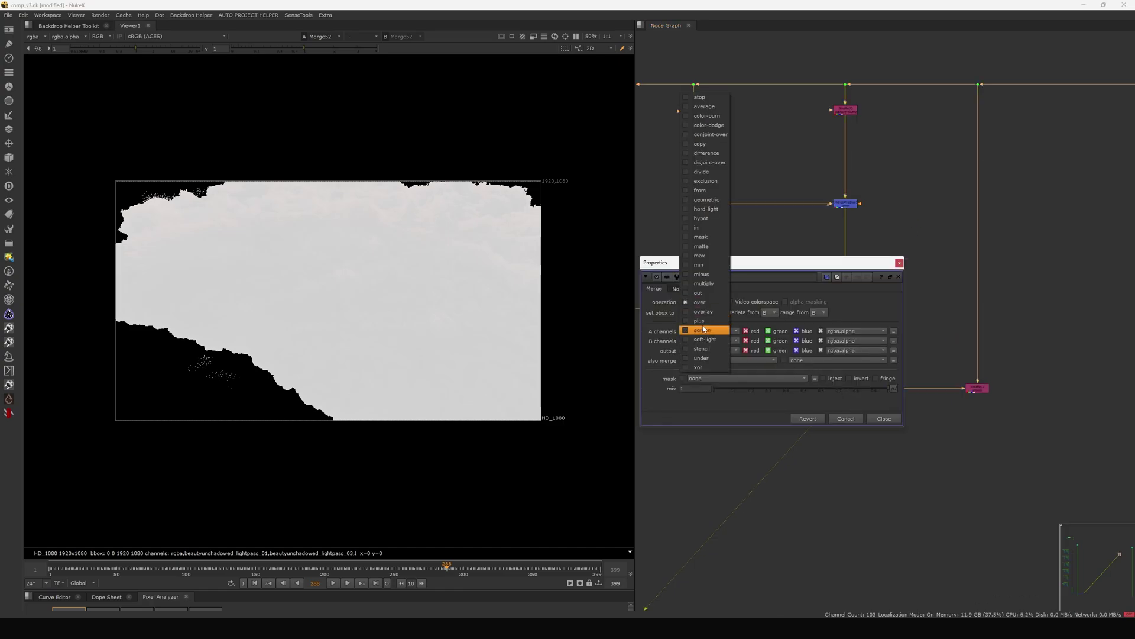
click(704, 290)
click(877, 420)
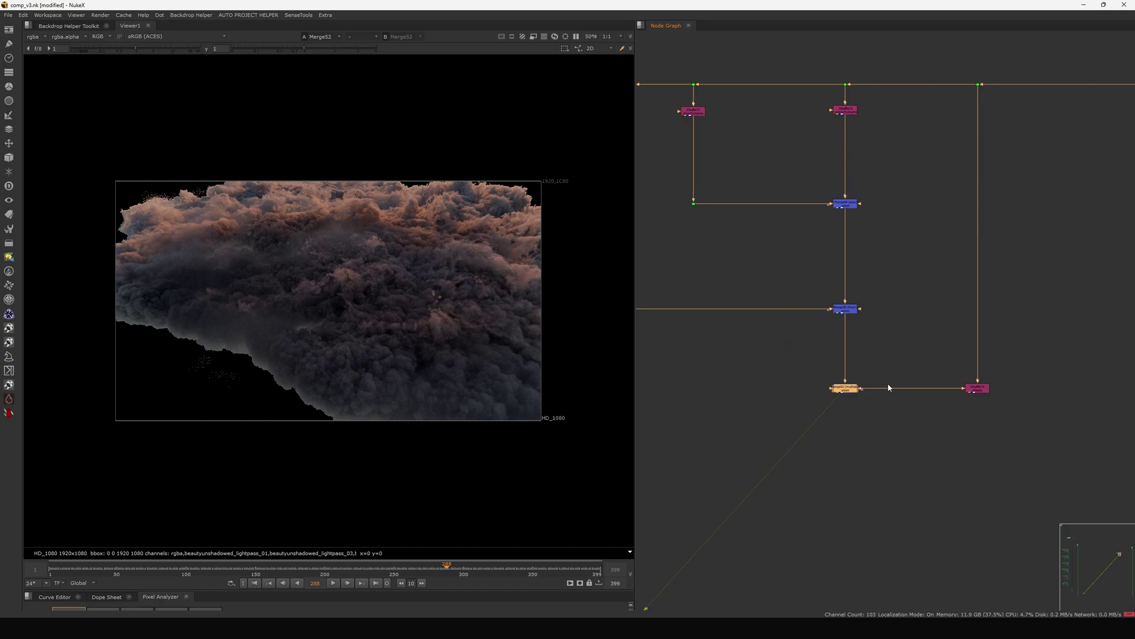
Find the existing smoke AOV setup and view its Merge25 and Merge26 for reference.
scroll(828, 413, down, 5)
scroll(867, 379, up, 8)
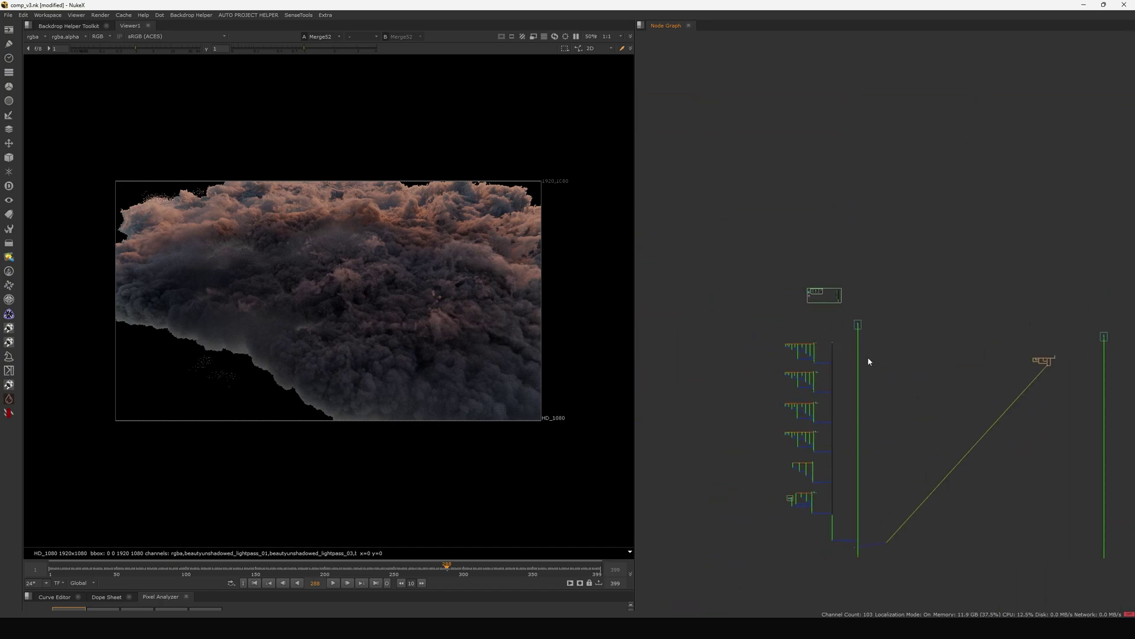
scroll(905, 304, up, 1)
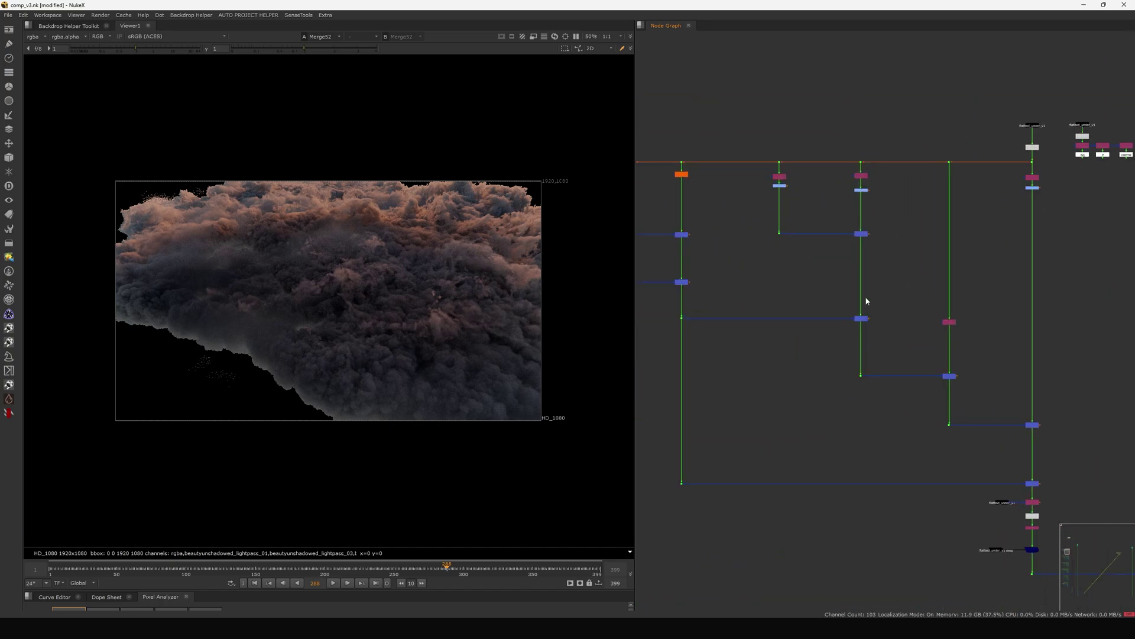
middle_drag(919, 372, 857, 353)
scroll(825, 309, up, 8)
click(773, 281)
key(1)
middle_drag(780, 324, 725, 306)
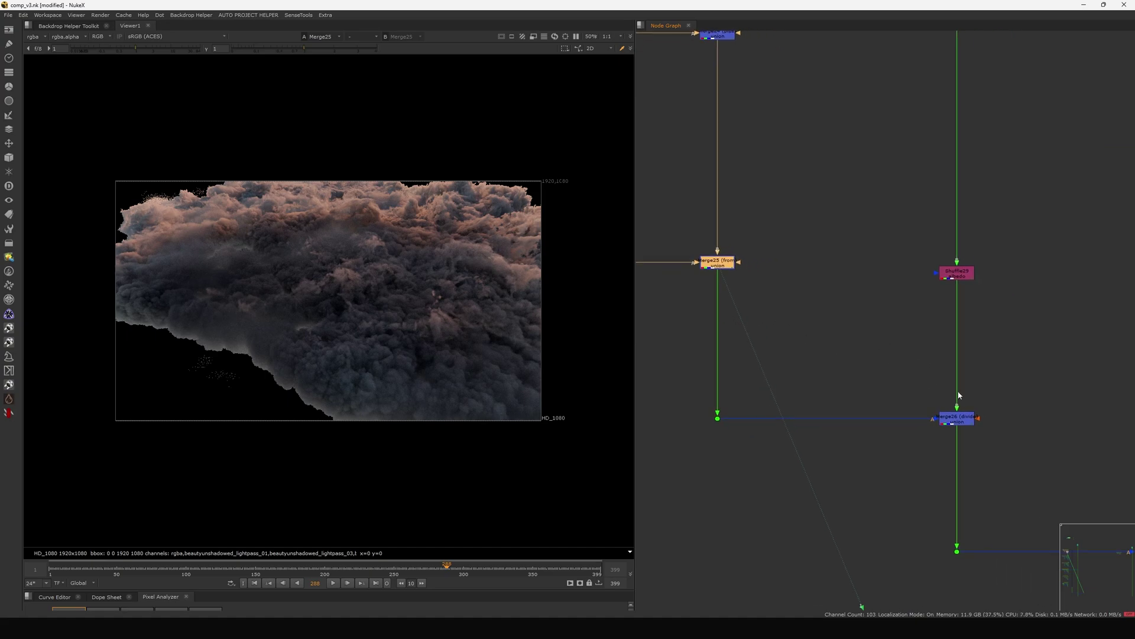
click(956, 417)
key(1)
Return to the rebuilt network and view the lightpass subtraction in Merge50.
scroll(904, 433, down, 8)
middle_drag(881, 431, 715, 390)
middle_drag(1102, 346, 914, 318)
scroll(945, 314, up, 8)
scroll(881, 308, up, 3)
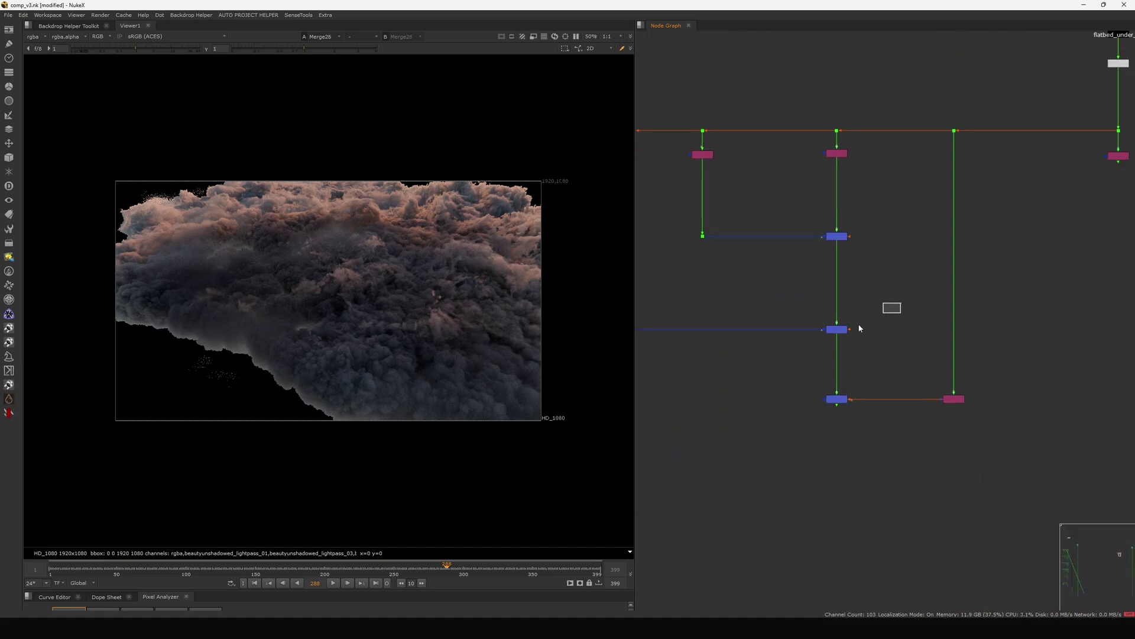
click(846, 320)
key(1)
scroll(822, 339, up, 5)
scroll(826, 342, down, 7)
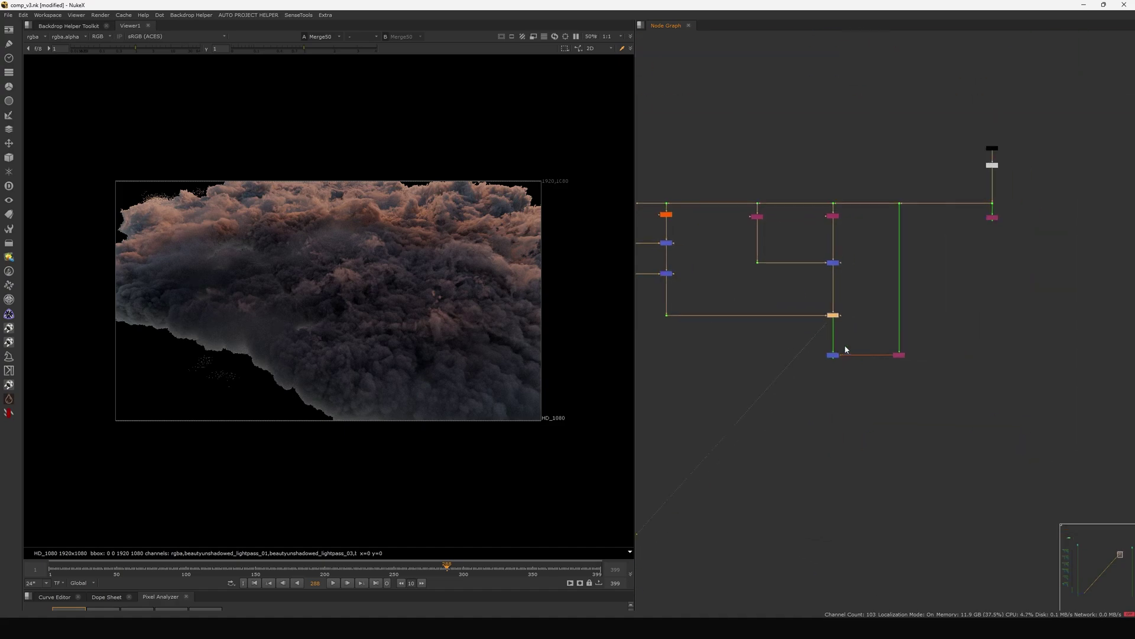
View Merge52 and set its operation to divide.
scroll(845, 346, up, 6)
click(823, 368)
key(1)
double_click(821, 367)
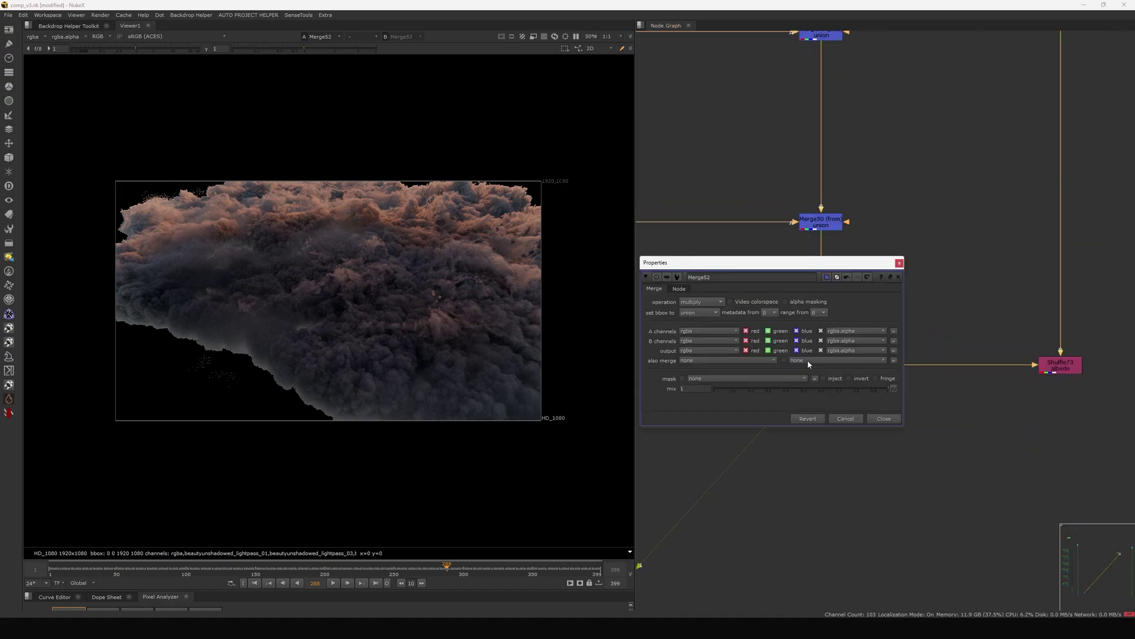
click(711, 303)
click(703, 192)
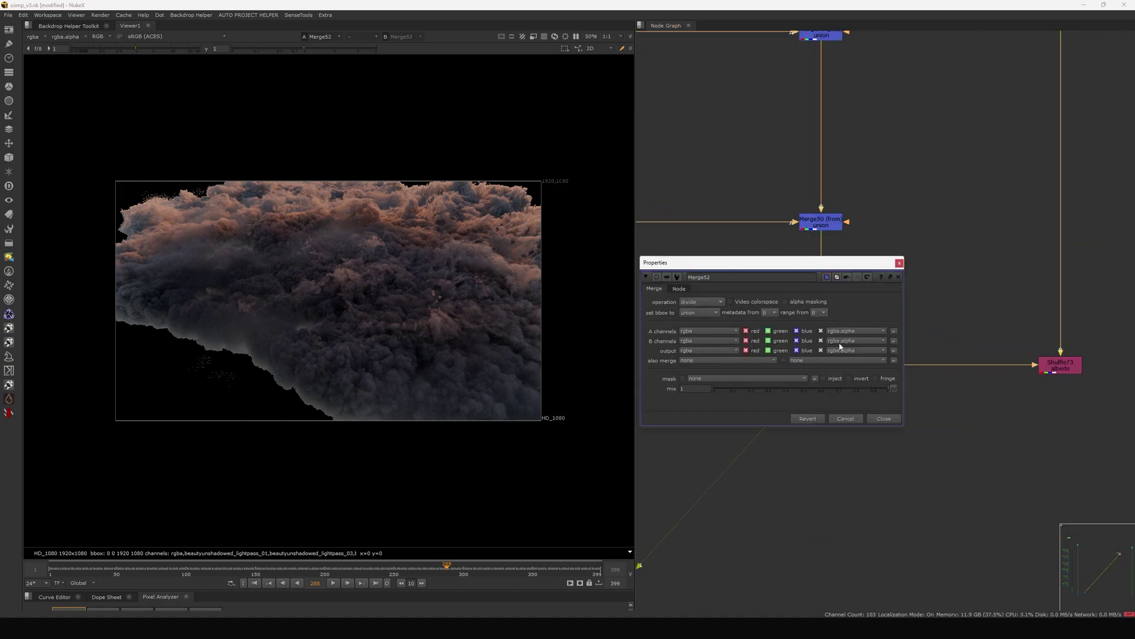
click(884, 418)
Check the alpha channel of Merge52, restore the colour view and view the albedo Shuffle.
key(a)
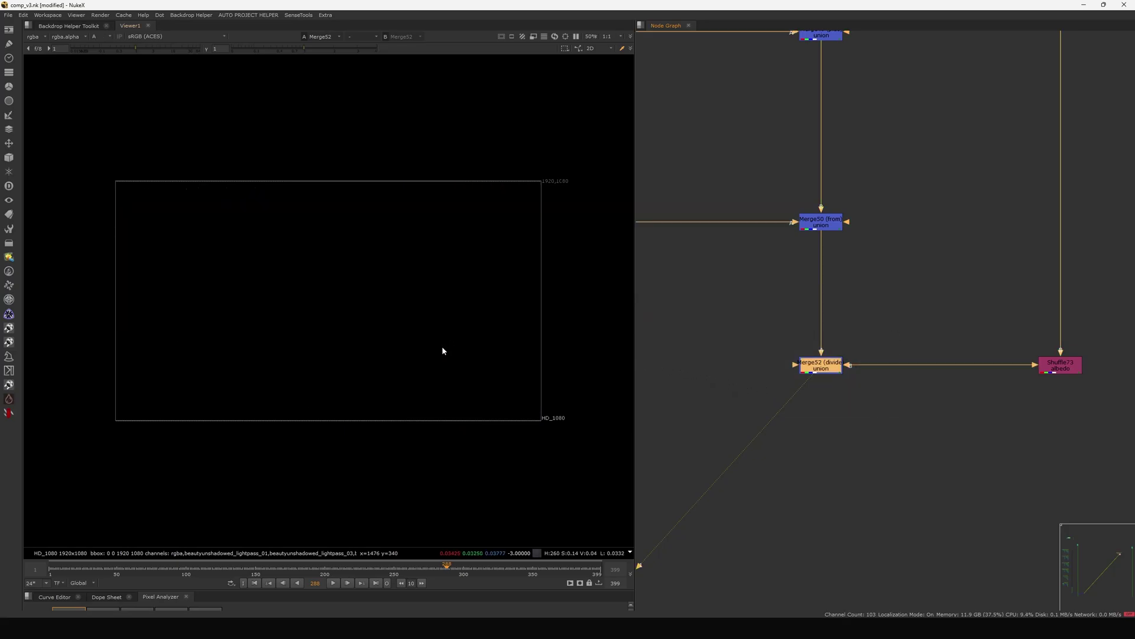
key(a)
scroll(876, 337, down, 4)
click(964, 350)
key(1)
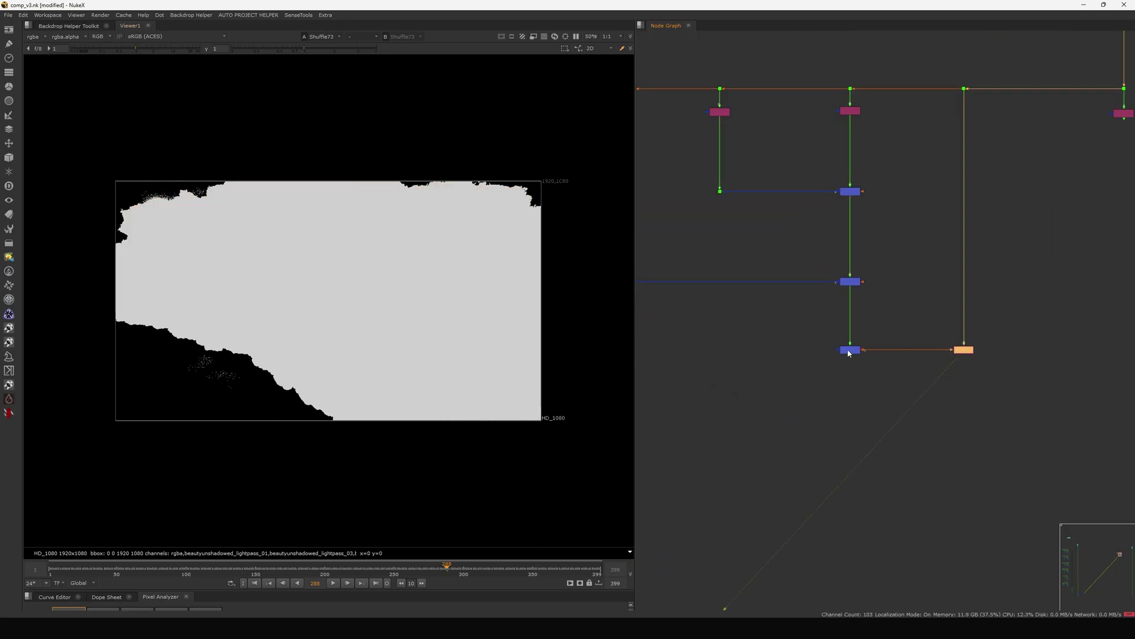
View Merge52 again and swap its A and B inputs back and forth to compare the result.
scroll(858, 345, up, 3)
drag(918, 323, 785, 389)
key(1)
key(shift+x)
key(shift+x)
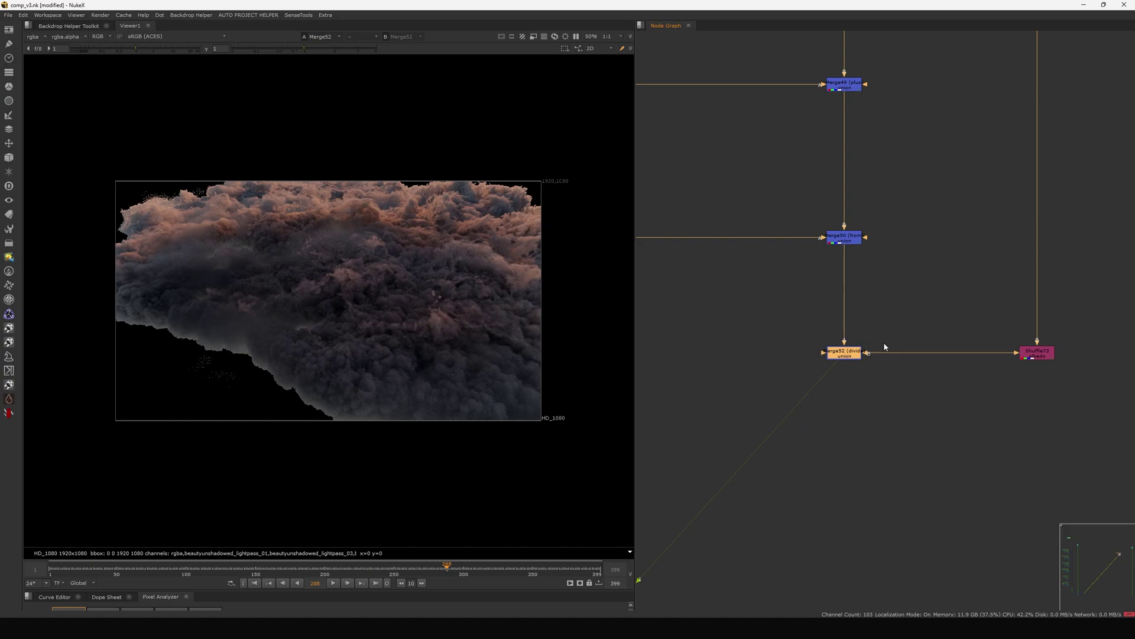
Add a Merge beneath Merge52, connect Merge52 as its A input and line the new node up below it.
click(857, 403)
key(m)
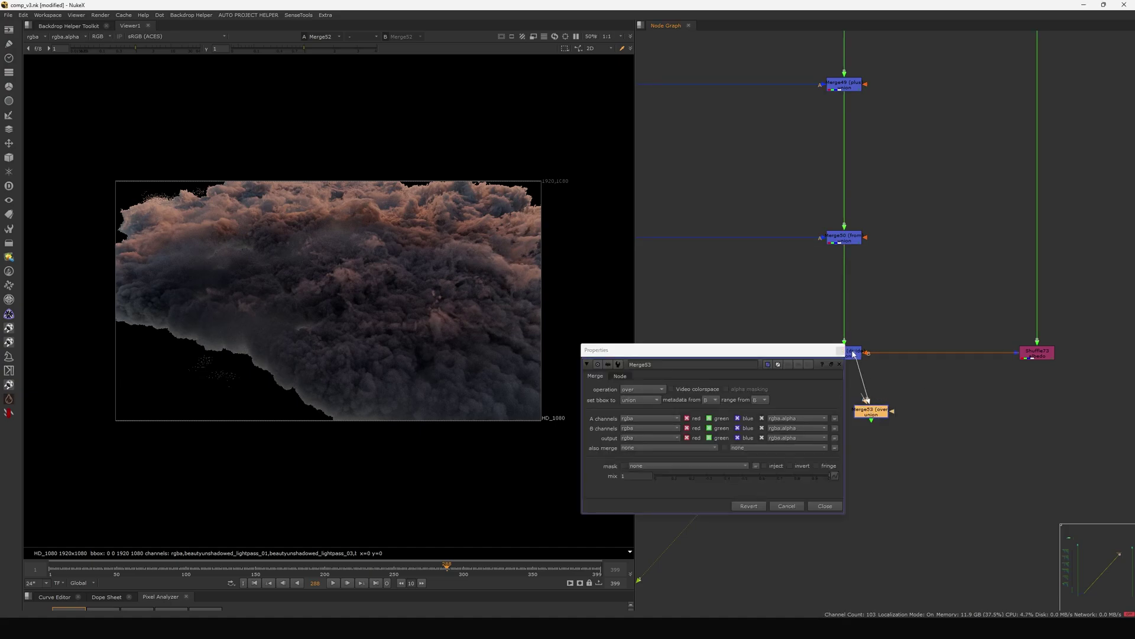
drag(852, 353, 850, 353)
click(840, 350)
drag(871, 411, 852, 420)
Connect the B input of the new Merge53 to the Shuffle directly beneath the flatbed_under_v1 source.
scroll(832, 420, down, 2)
middle_drag(855, 420, 674, 513)
drag(674, 514, 998, 169)
middle_drag(735, 505, 837, 307)
scroll(796, 372, up, 1)
scroll(719, 385, down, 2)
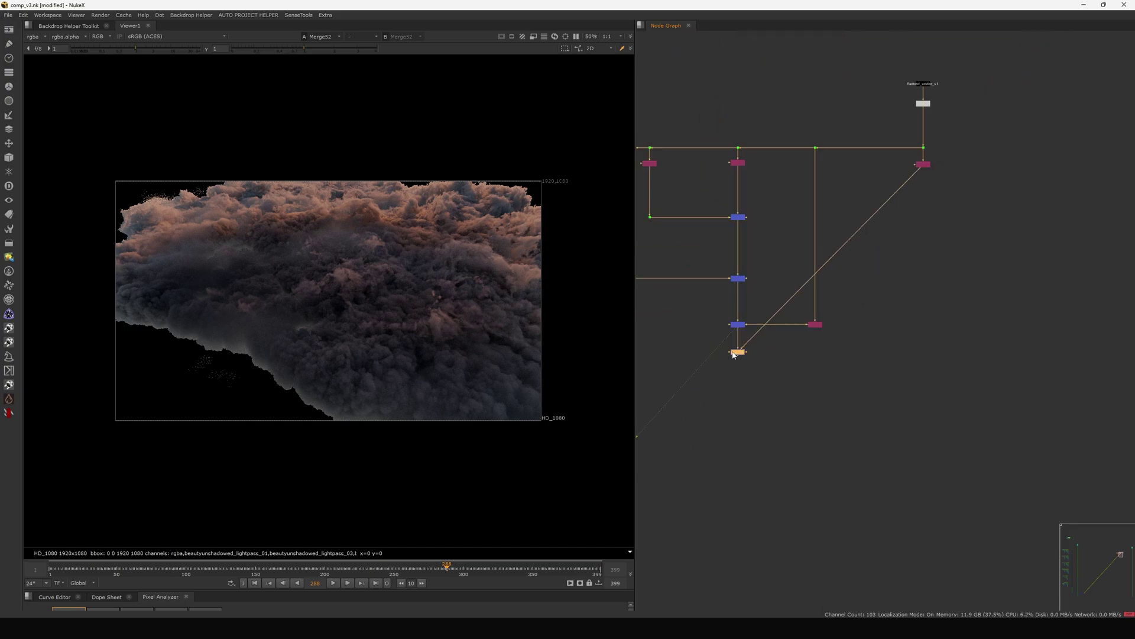
Move Merge53 beneath the Shuffle under flatbed_under_v1 and square its A input from Merge52 with a dot.
drag(733, 354, 891, 397)
key(ctrl+z)
drag(967, 345, 886, 393)
key(Delete)
drag(739, 368, 956, 355)
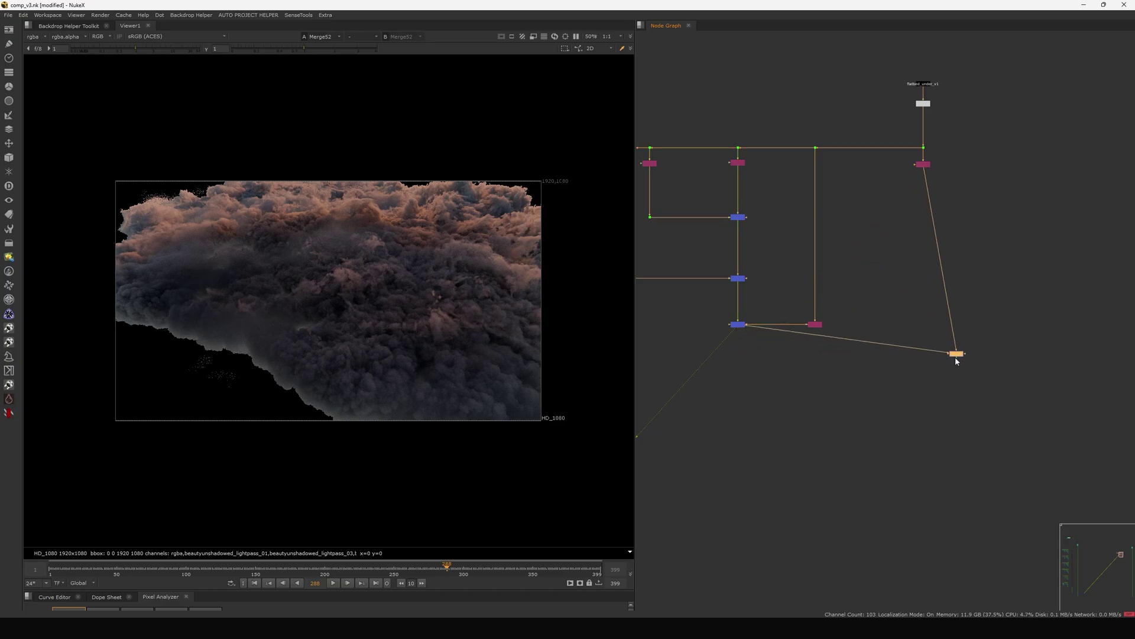
drag(1006, 325, 920, 377)
key(l)
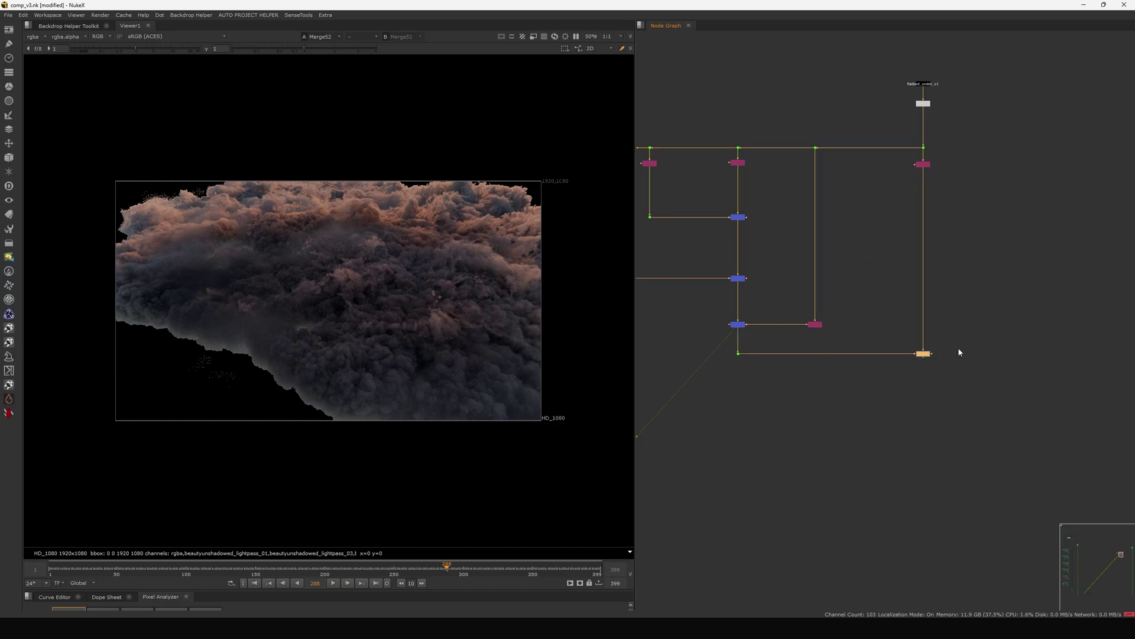
View Merge53 and set its operation to multiply.
drag(982, 335, 910, 381)
key(1)
scroll(935, 350, up, 4)
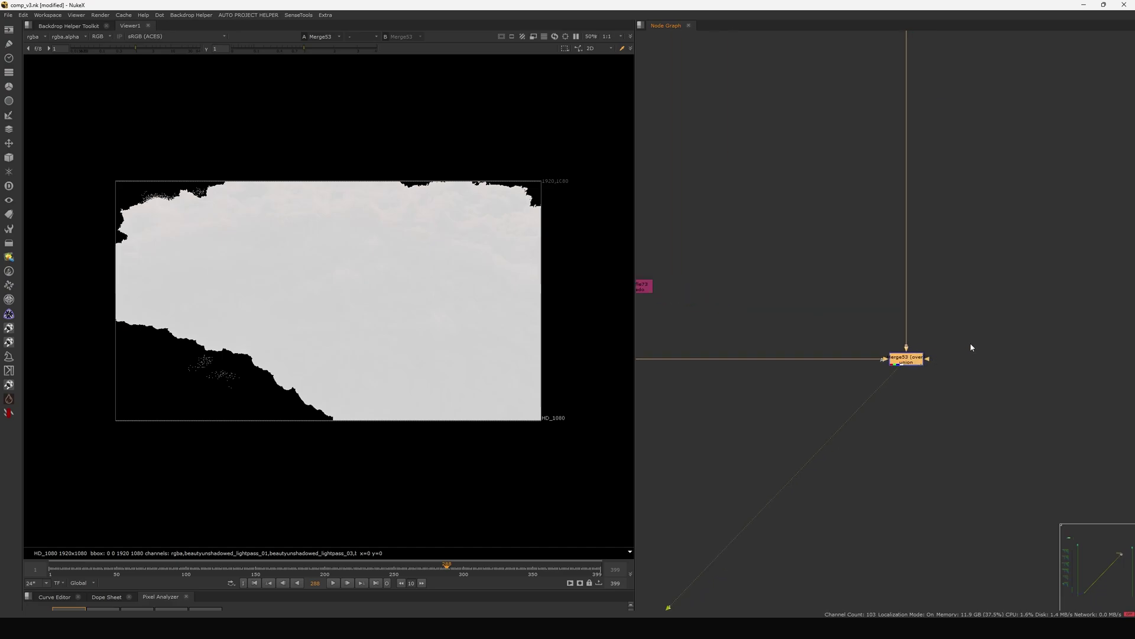
double_click(910, 358)
click(642, 389)
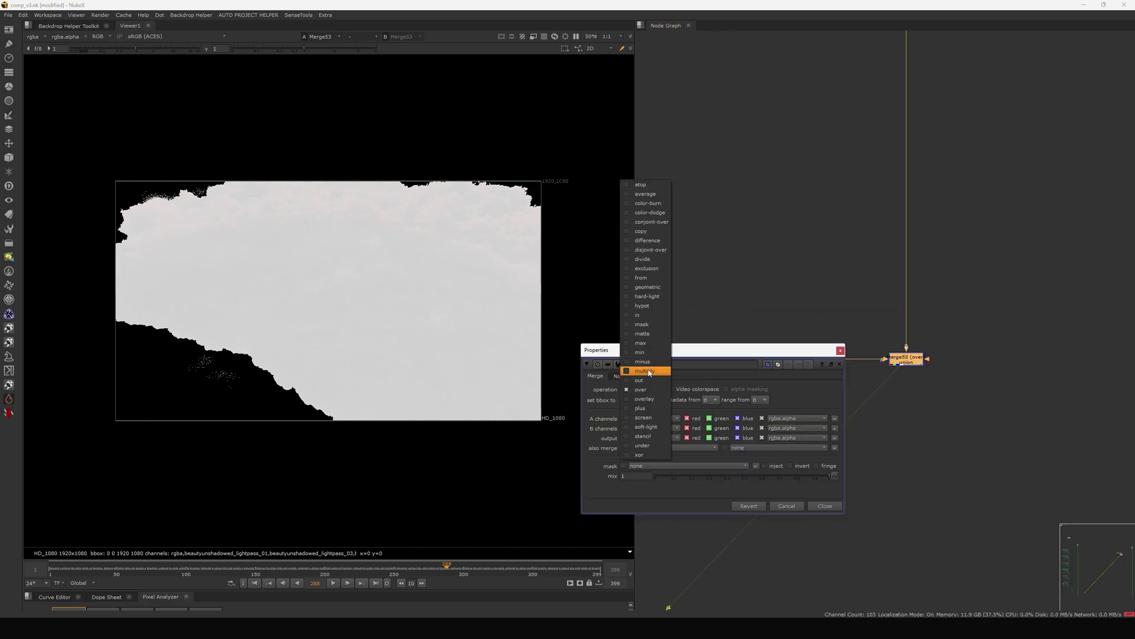
click(648, 374)
click(840, 352)
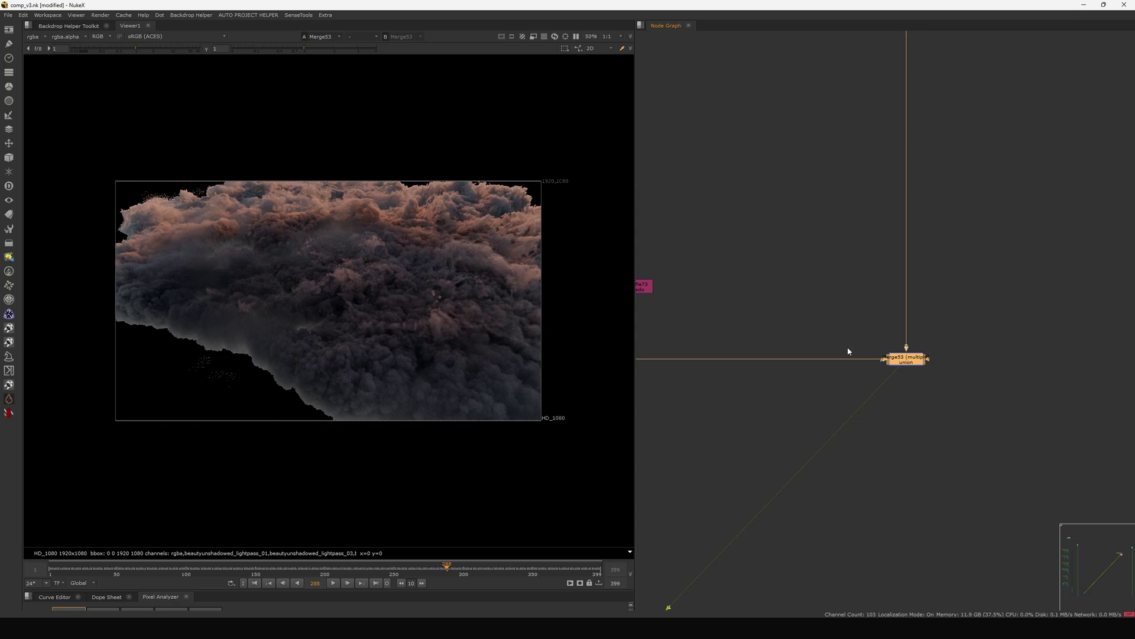
Move Merge52 and the albedo Shuffle together up closer to Merge50.
scroll(847, 347, down, 6)
middle_drag(797, 369, 843, 377)
scroll(822, 344, up, 4)
drag(759, 329, 936, 360)
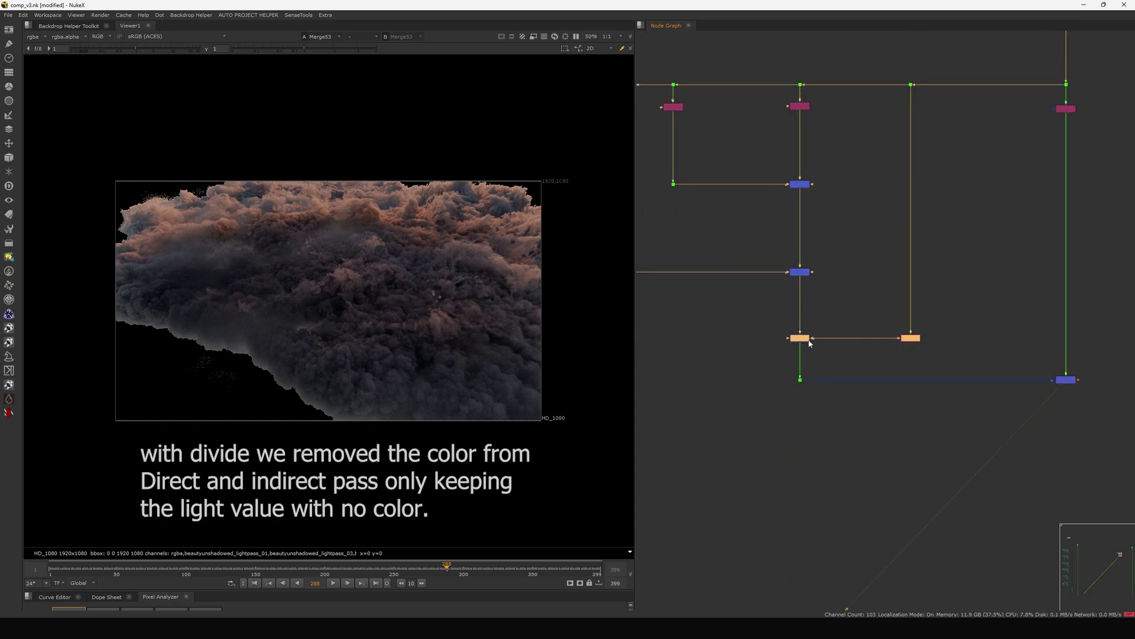
drag(805, 339, 779, 343)
Toggle Merge52 off and on and swap its inputs to examine its effect on the final multiply result.
key(d)
key(d)
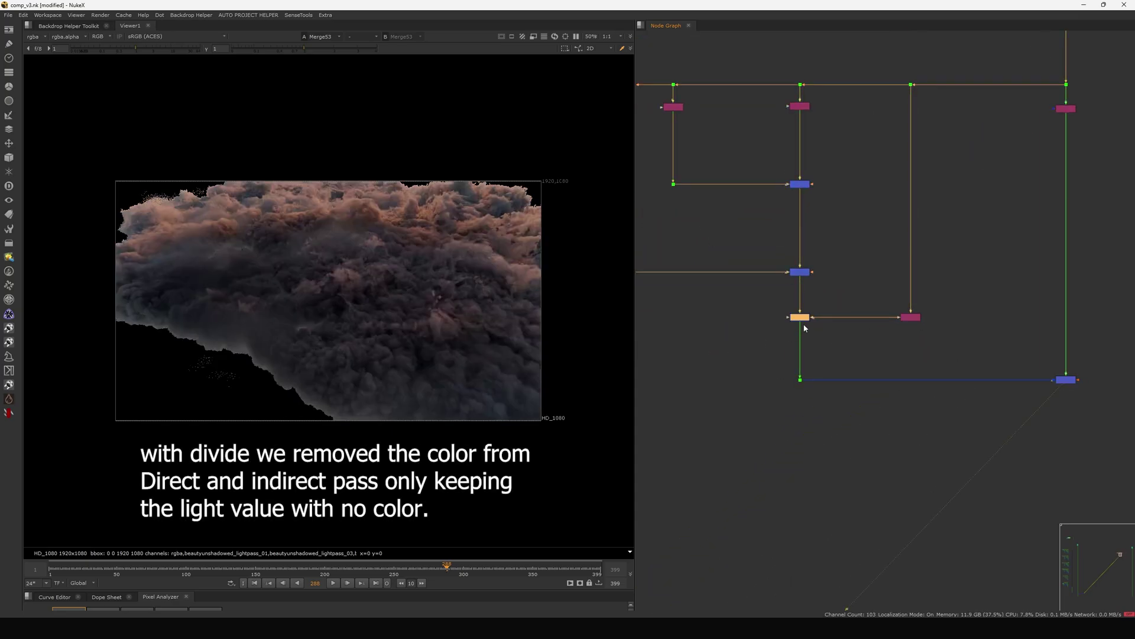
scroll(800, 325, up, 5)
drag(901, 273, 752, 338)
key(d)
key(shift+x)
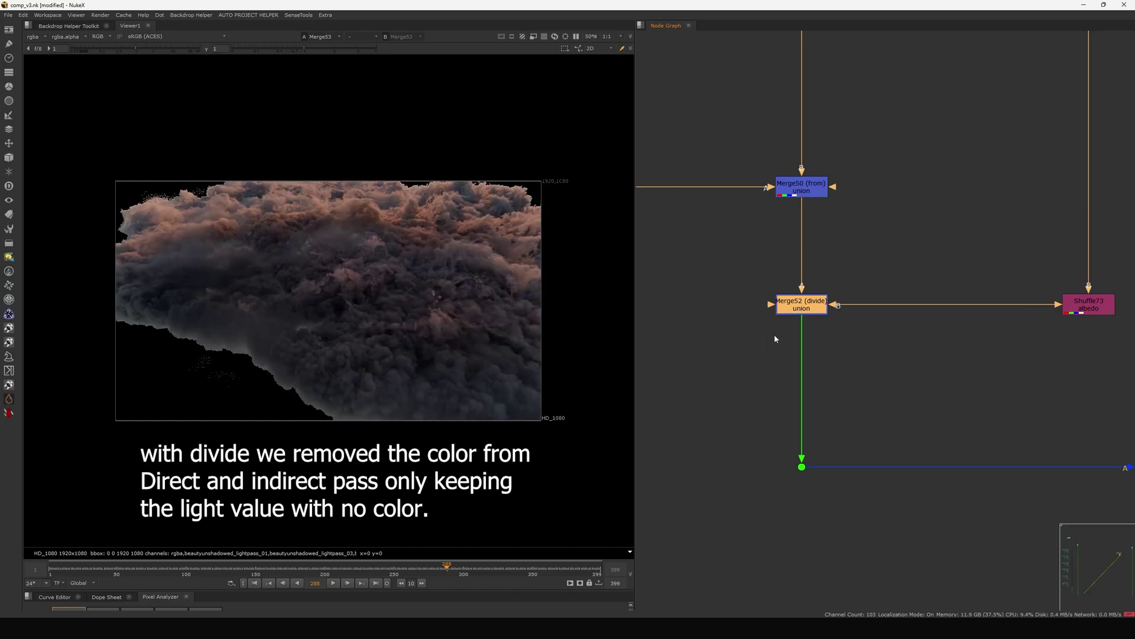
Move the albedo Shuffle up level with Merge50 and reposition Merge52 below Merge50.
scroll(868, 349, down, 4)
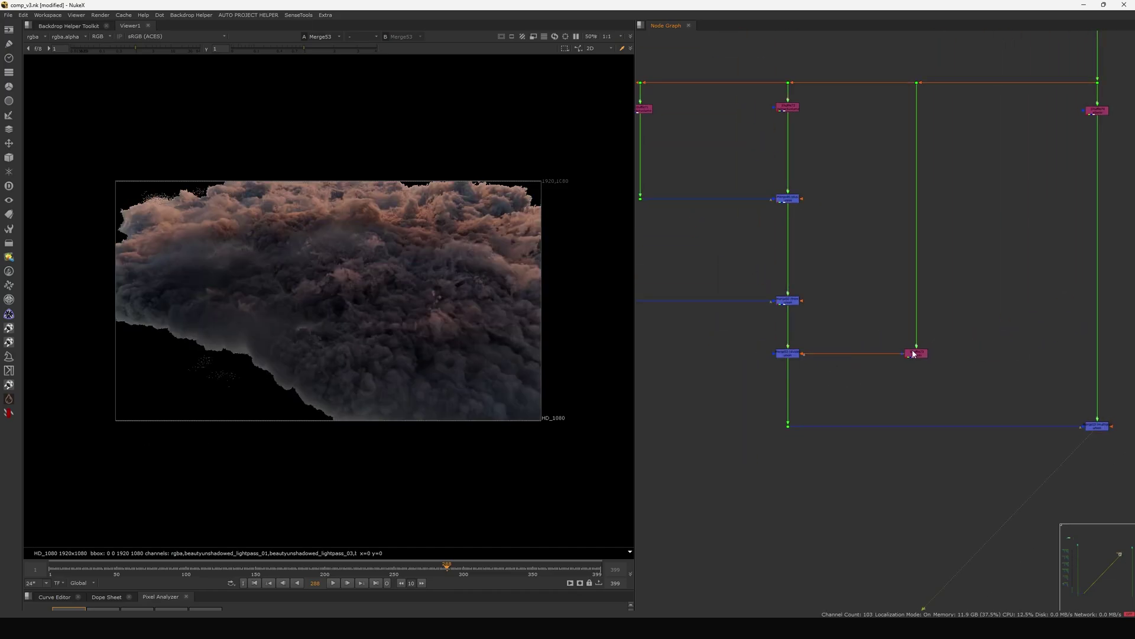
drag(912, 349, 919, 300)
drag(798, 354, 822, 363)
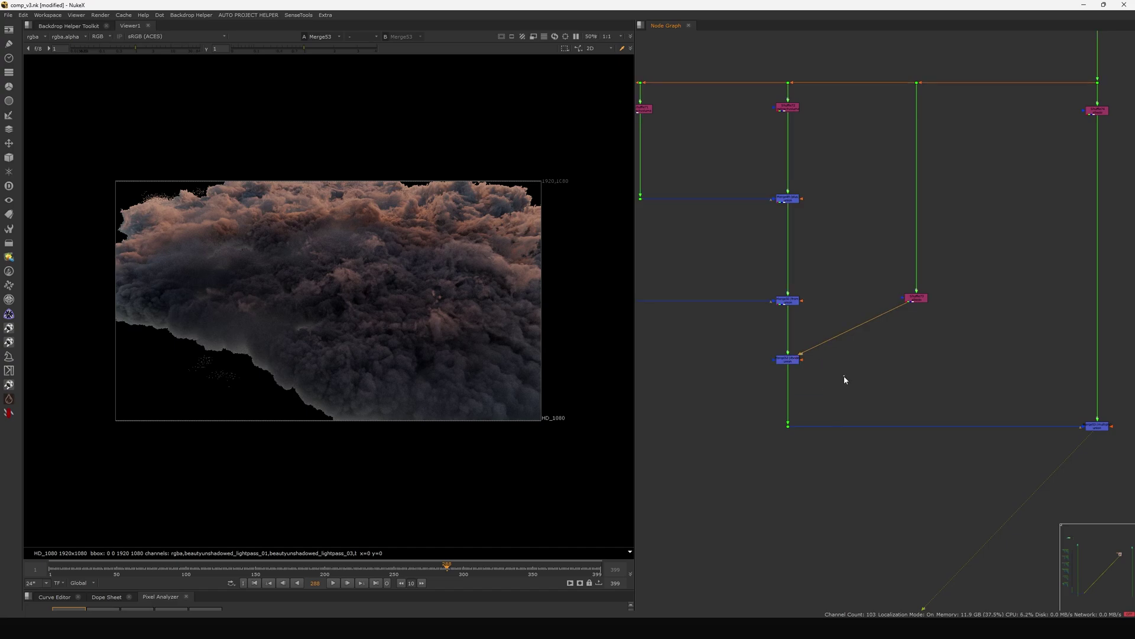
click(792, 361)
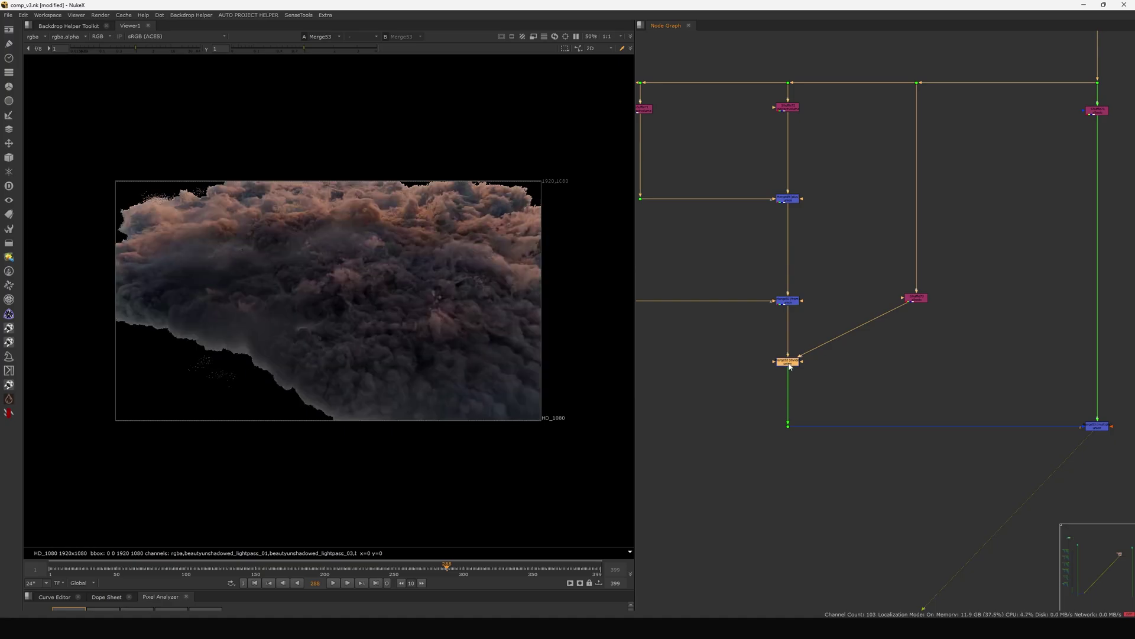
drag(789, 364, 789, 304)
Delete Merge52 and the albedo Shuffle along with the leftover dot on the source pipe.
drag(816, 397, 739, 460)
middle_drag(851, 413, 732, 419)
drag(1059, 404, 943, 490)
middle_drag(843, 406, 909, 406)
drag(927, 280, 747, 393)
key(Delete)
middle_drag(864, 317, 860, 404)
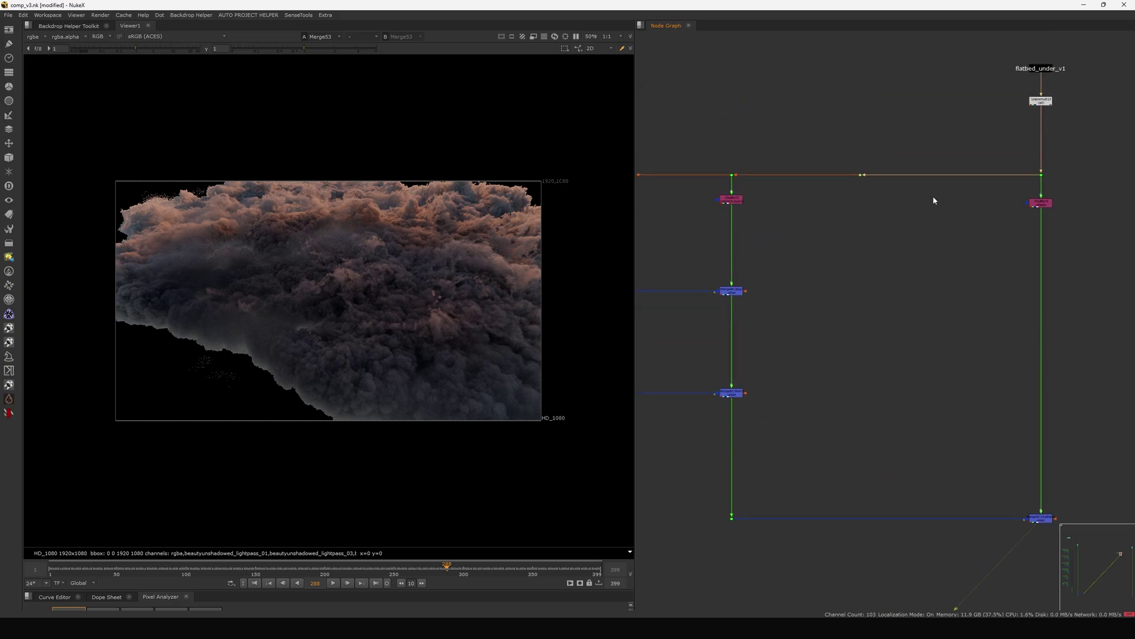
drag(945, 159, 825, 266)
scroll(846, 237, down, 5)
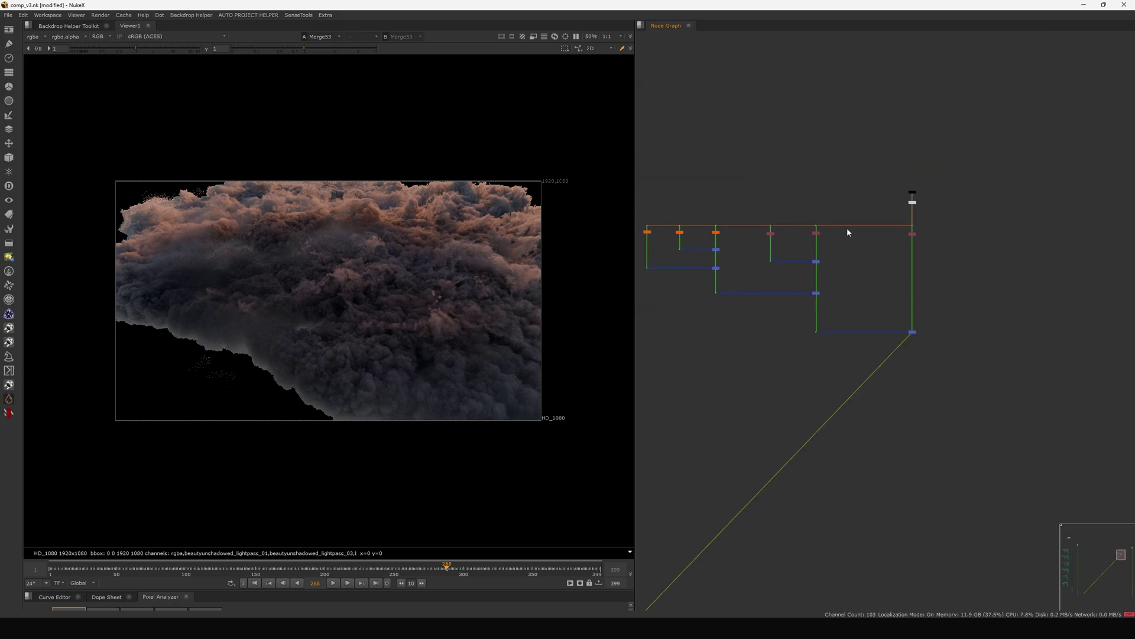
Display the combined lightpasses' dot and create a new Merge node beneath it.
drag(862, 198, 811, 340)
middle_drag(777, 316, 863, 304)
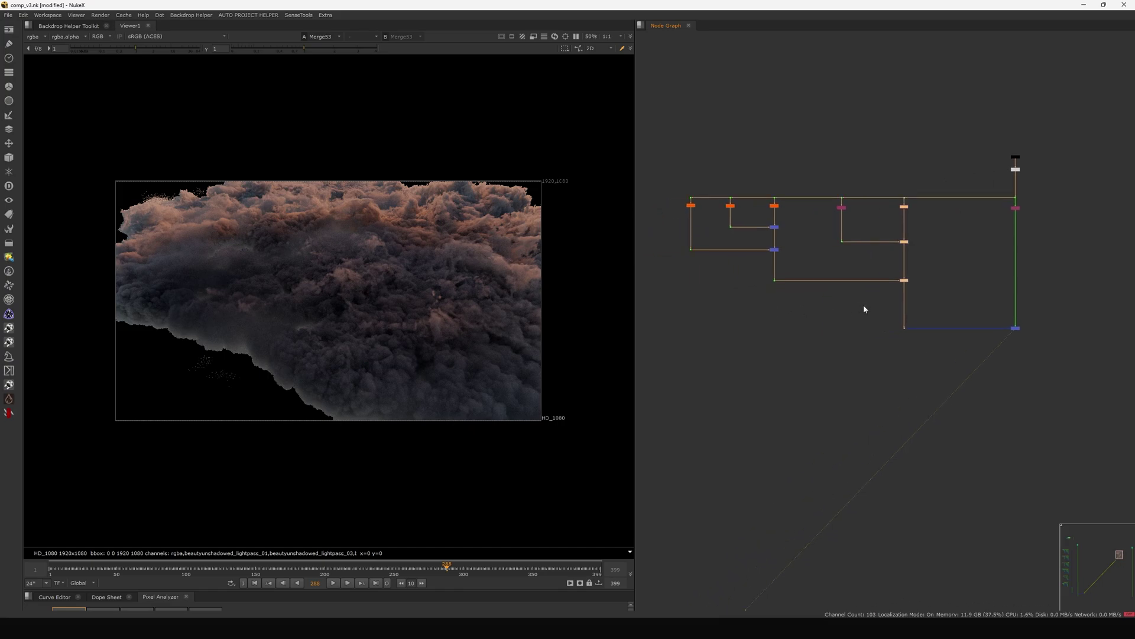
drag(804, 263, 766, 307)
key(1)
key(m)
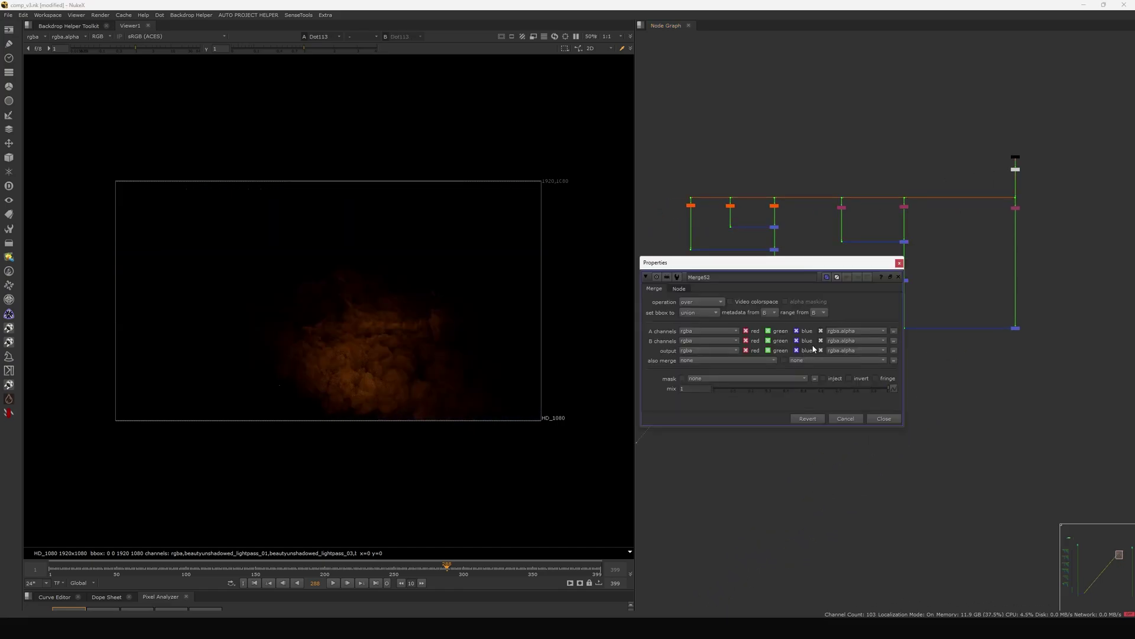
click(900, 263)
scroll(803, 341, up, 5)
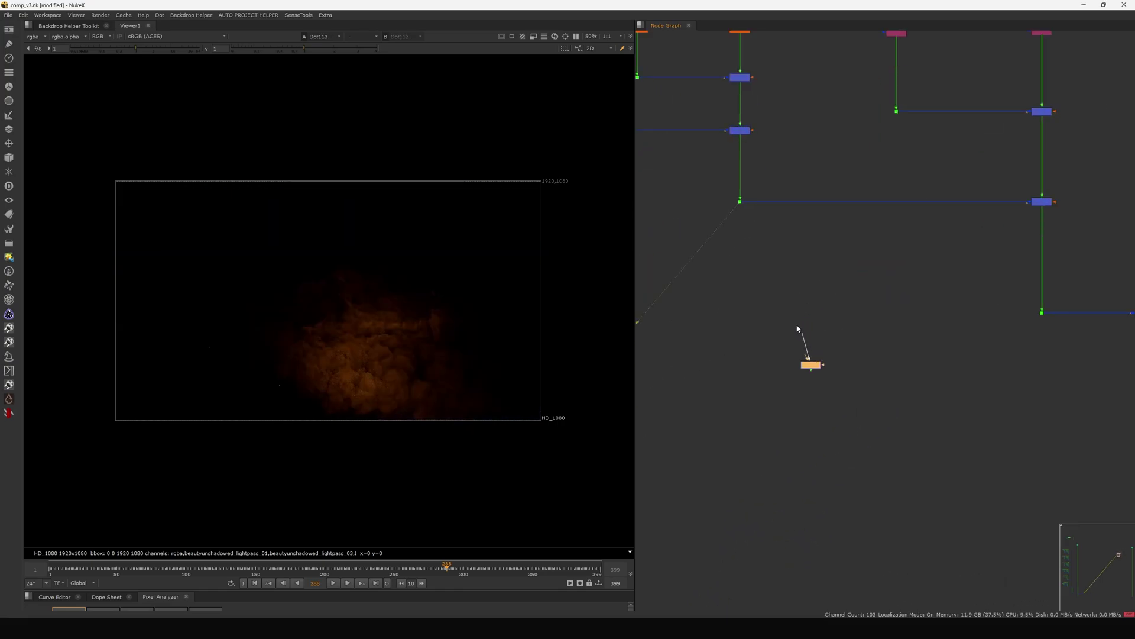
Place the new Merge directly below Merge53, with Merge53 as its B input and the combined lightpasses as its A input through a right-angled dot.
mouse_move(812, 368)
mouse_down()
mouse_move(757, 390)
mouse_move(962, 381)
mouse_move(983, 363)
mouse_up()
key(period)
click(995, 361)
scroll(918, 371, down, 3)
key(Delete)
middle_drag(809, 375, 915, 351)
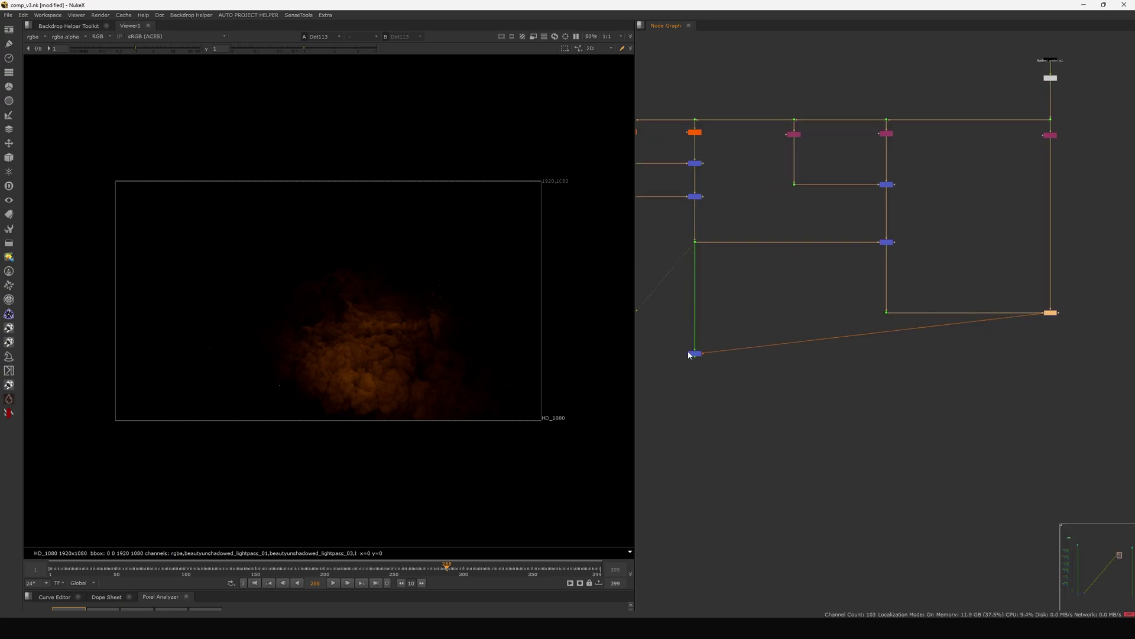
drag(689, 354, 1040, 348)
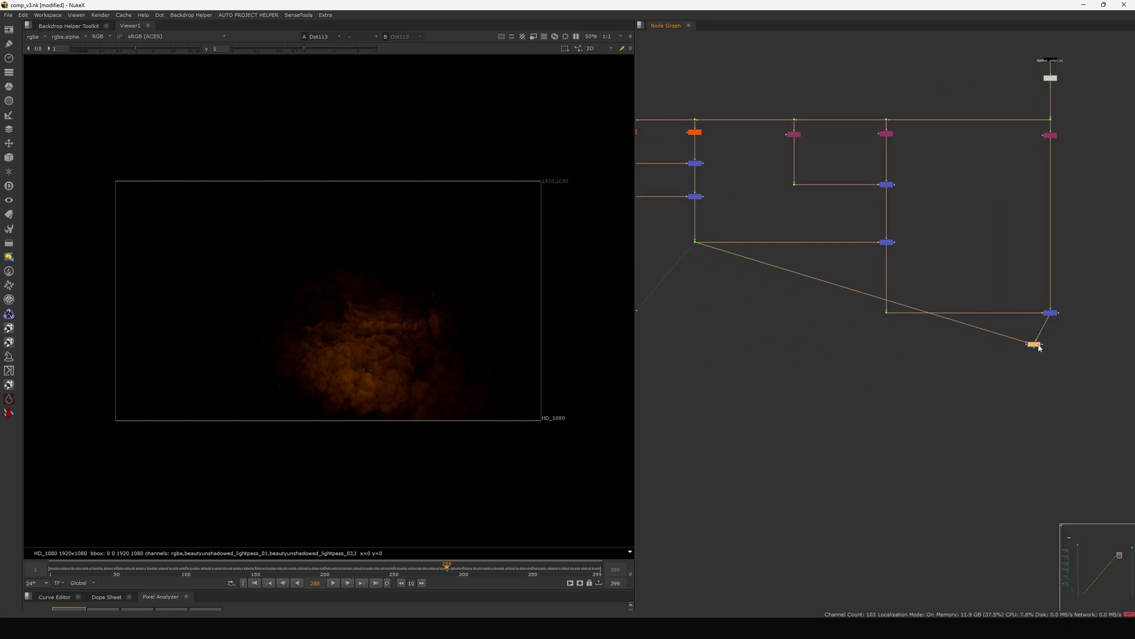
key(alt+period)
key(1)
click(1020, 371)
middle_drag(1017, 371, 920, 373)
scroll(958, 351, up, 3)
scroll(947, 351, up, 3)
click(936, 352)
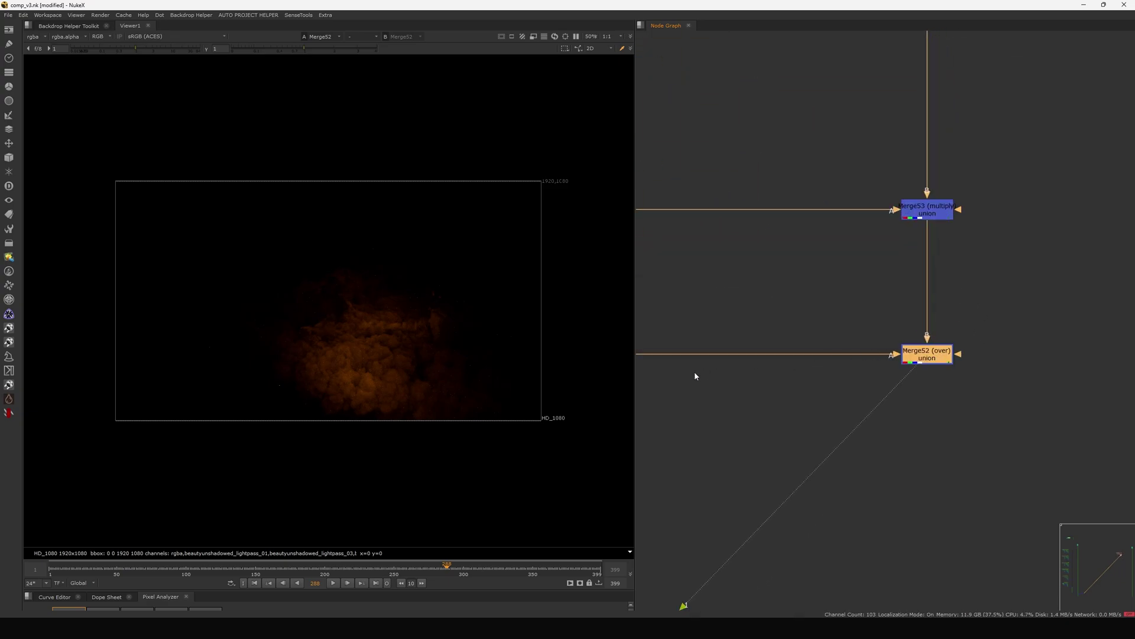
Set Merge52's operation to plus.
click(695, 376)
double_click(923, 358)
click(699, 302)
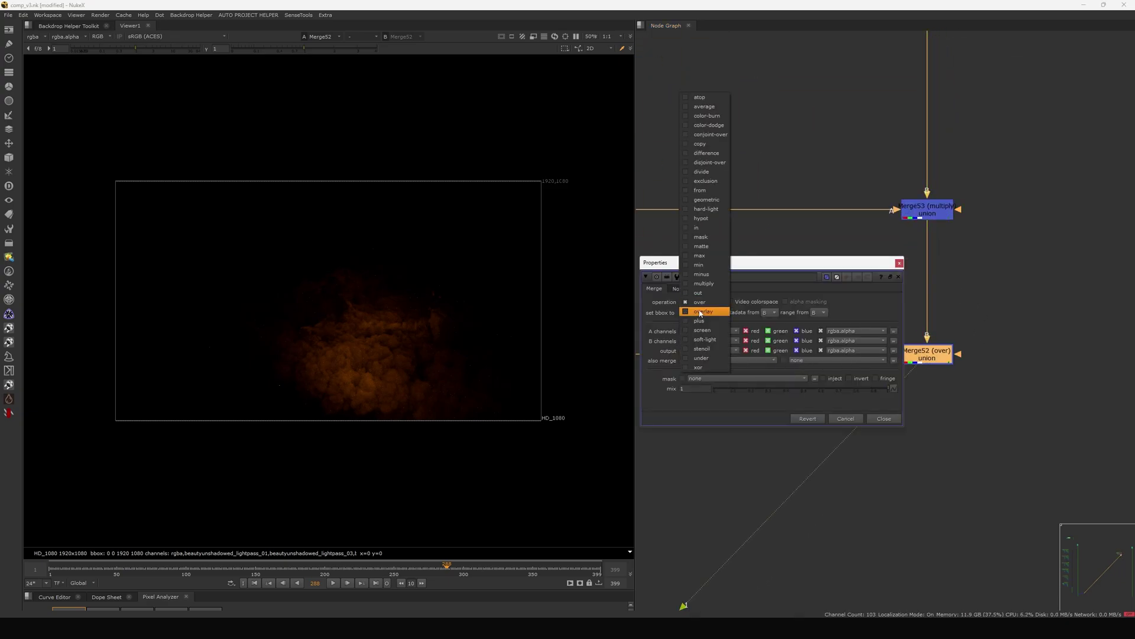
click(700, 321)
click(885, 417)
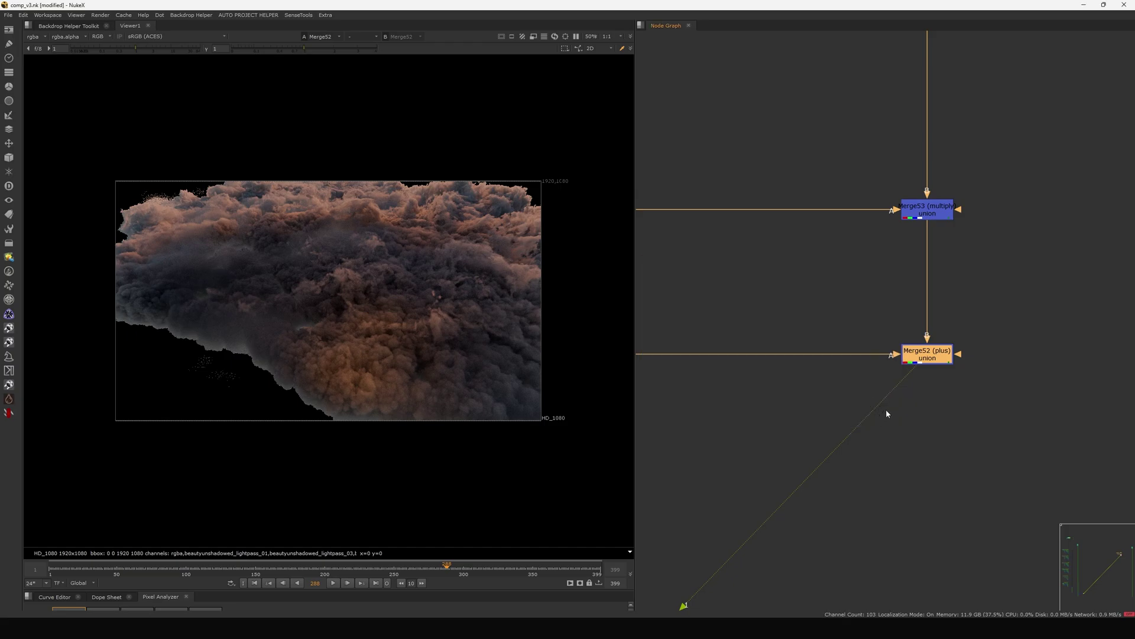
Move the Unpremult node down closer to the source pipe's dot and compare its output with Merge52's.
scroll(901, 400, down, 5)
middle_drag(887, 399, 832, 492)
scroll(868, 320, up, 3)
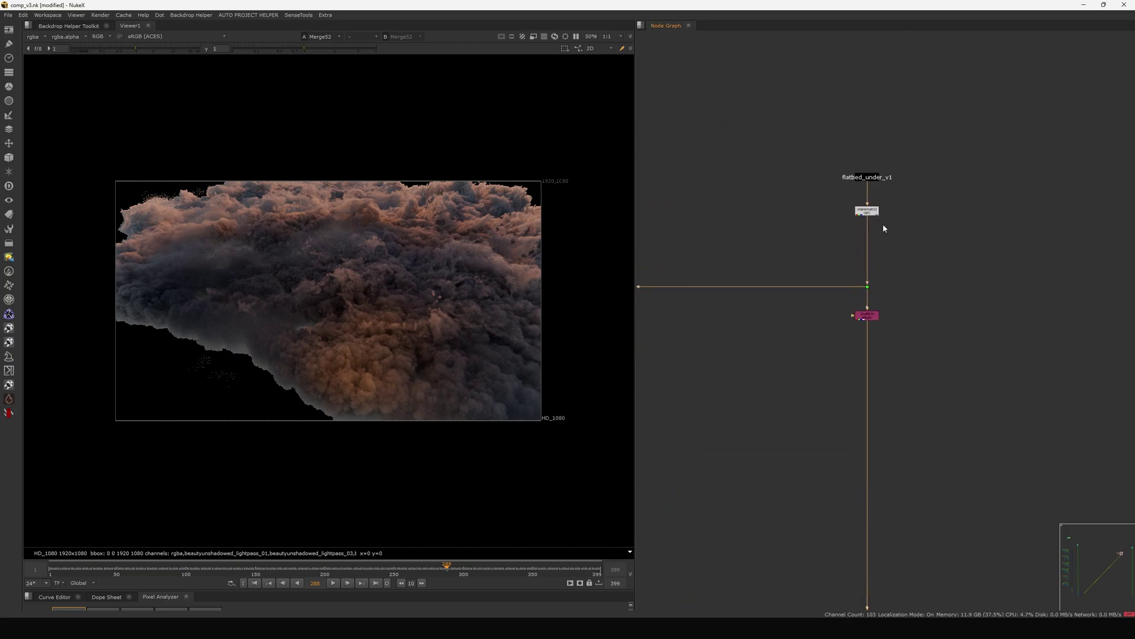
click(867, 248)
drag(811, 195, 920, 164)
drag(920, 229, 826, 266)
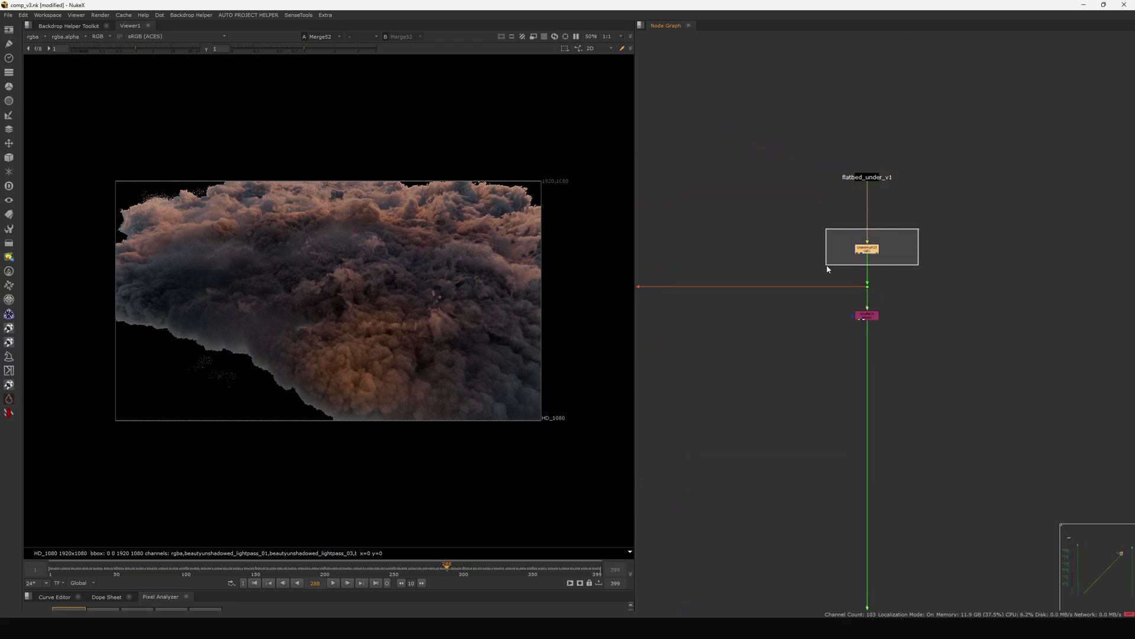
key(1)
click(881, 247)
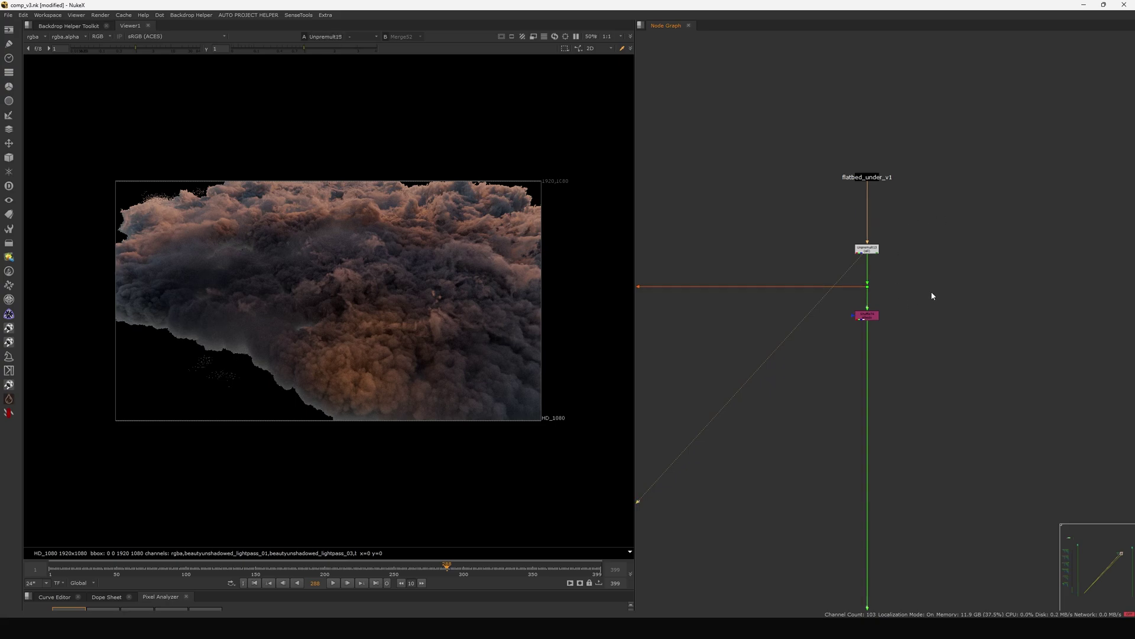
scroll(923, 295, down, 5)
key(2)
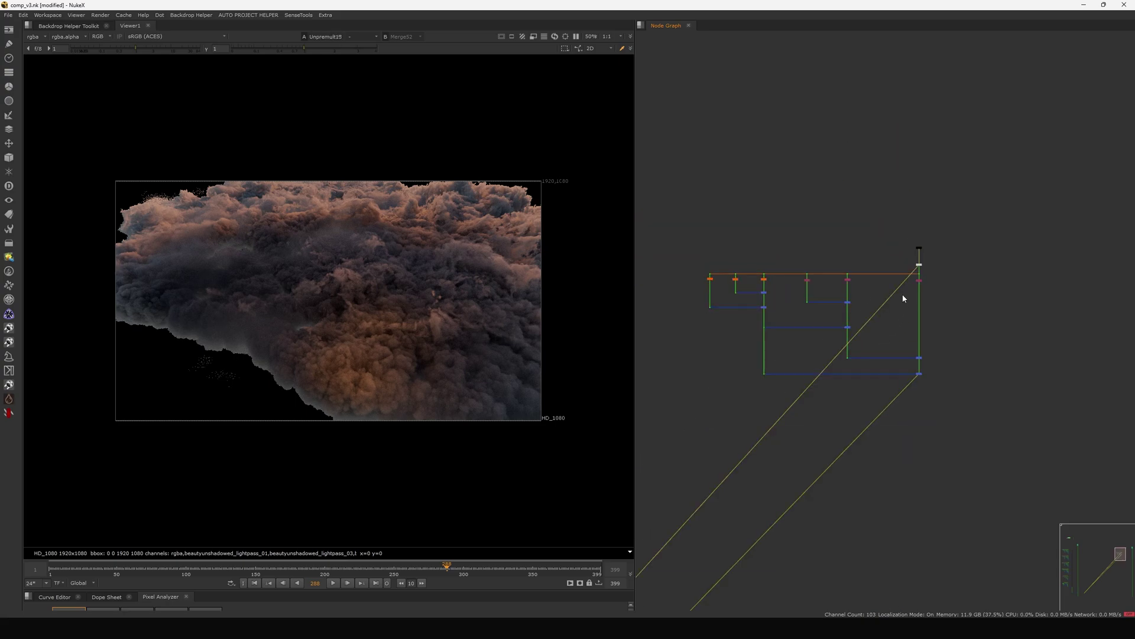
Move the flatbed_under_v1 source node down closer to the Unpremult.
scroll(916, 278, up, 5)
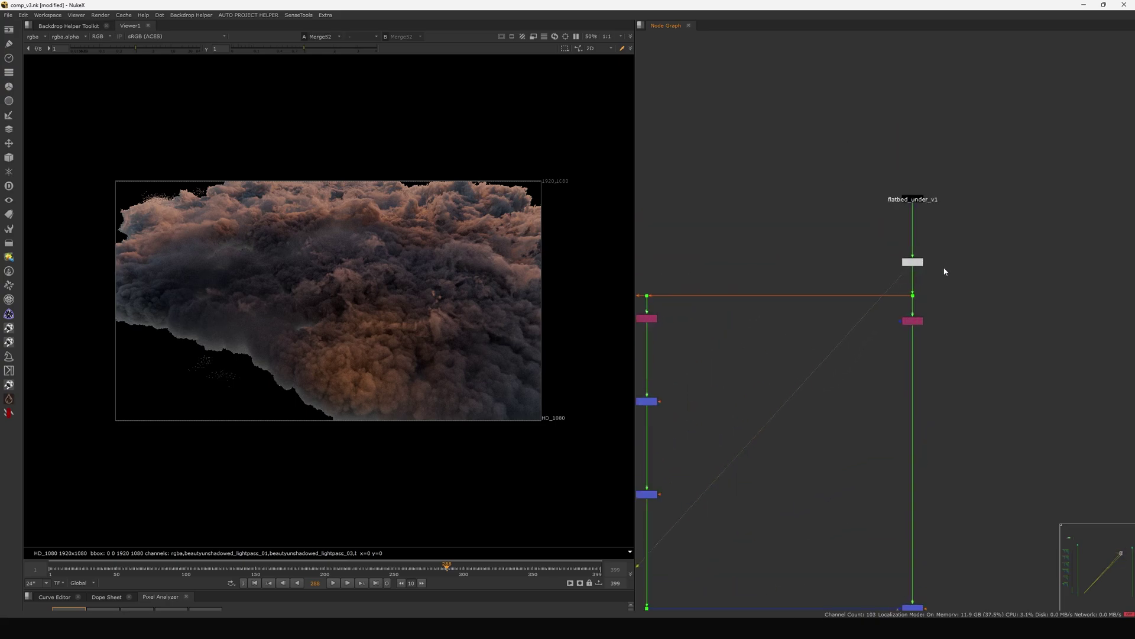
drag(916, 177, 916, 228)
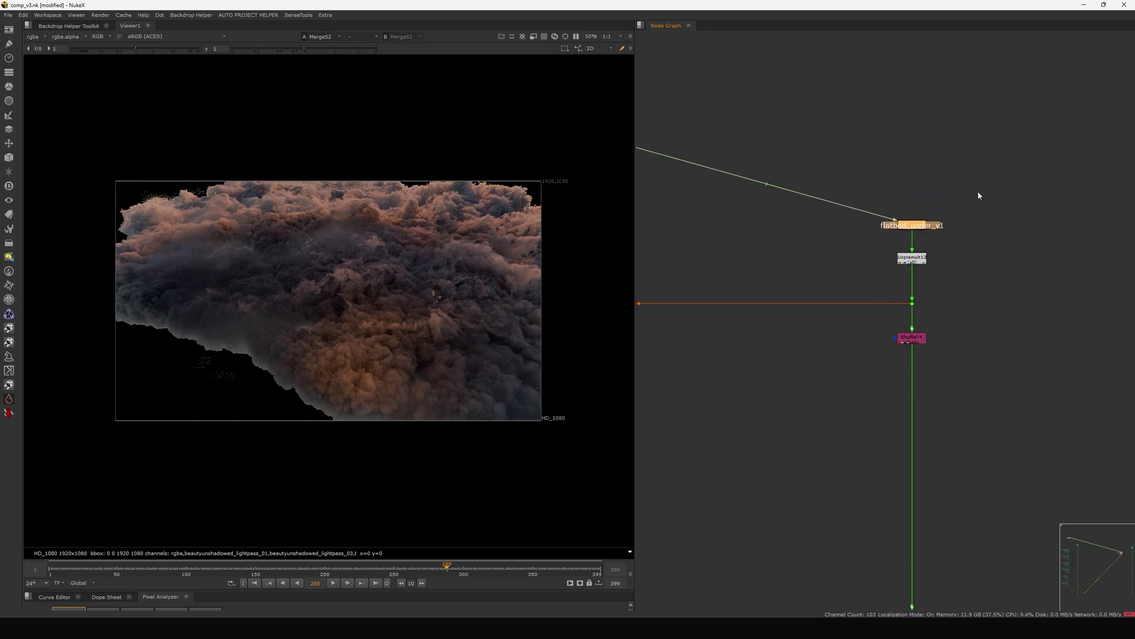
drag(977, 190, 910, 275)
scroll(910, 274, up, 2)
click(884, 272)
drag(914, 224, 913, 220)
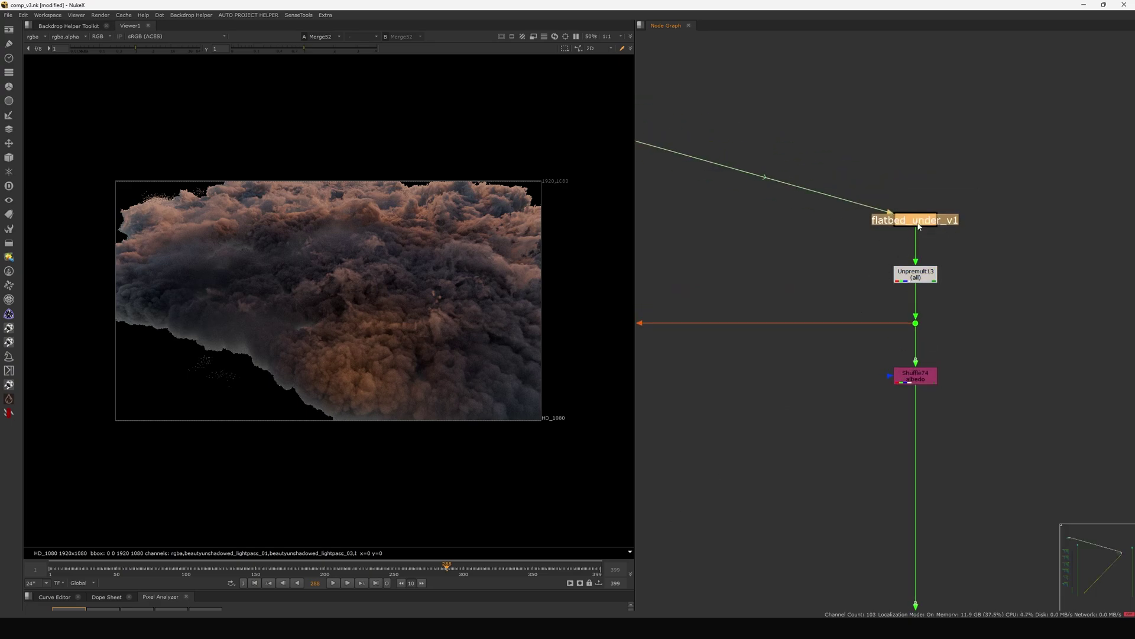
Examine the output of the Unpremult and of the albedo Shuffle in the viewer.
drag(977, 246, 860, 296)
key(1)
click(854, 307)
scroll(836, 349, down, 5)
scroll(954, 329, up, 5)
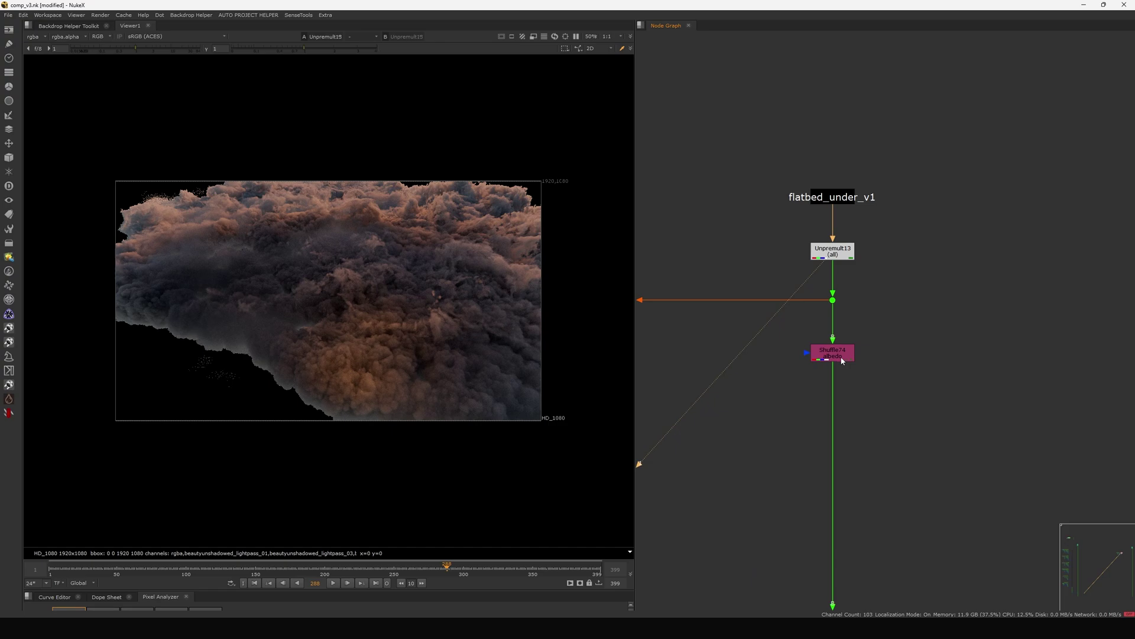
click(834, 350)
key(1)
scroll(875, 346, down, 3)
middle_drag(752, 347, 934, 341)
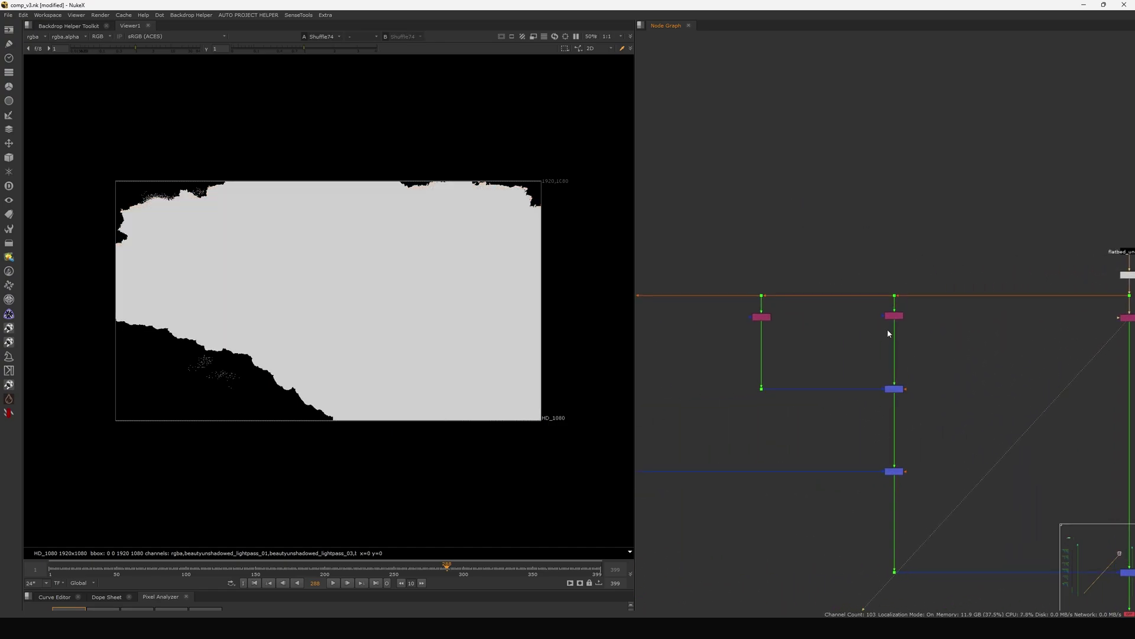
Examine the two volume pass Shuffles individually and their combined result in the viewer.
scroll(890, 329, up, 6)
scroll(927, 305, down, 6)
mouse_move(855, 325)
middle_down()
mouse_move(962, 323)
mouse_move(856, 331)
middle_up()
drag(875, 333, 959, 294)
key(1)
click(764, 321)
drag(819, 288, 826, 301)
key(1)
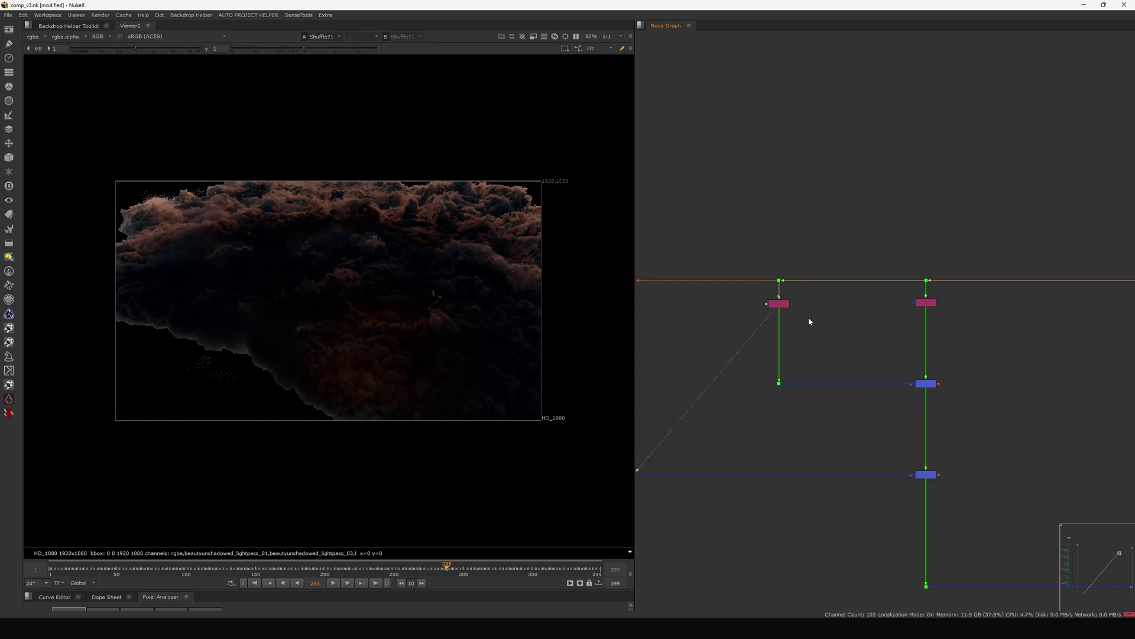
drag(956, 362, 842, 396)
key(1)
middle_drag(842, 397, 858, 397)
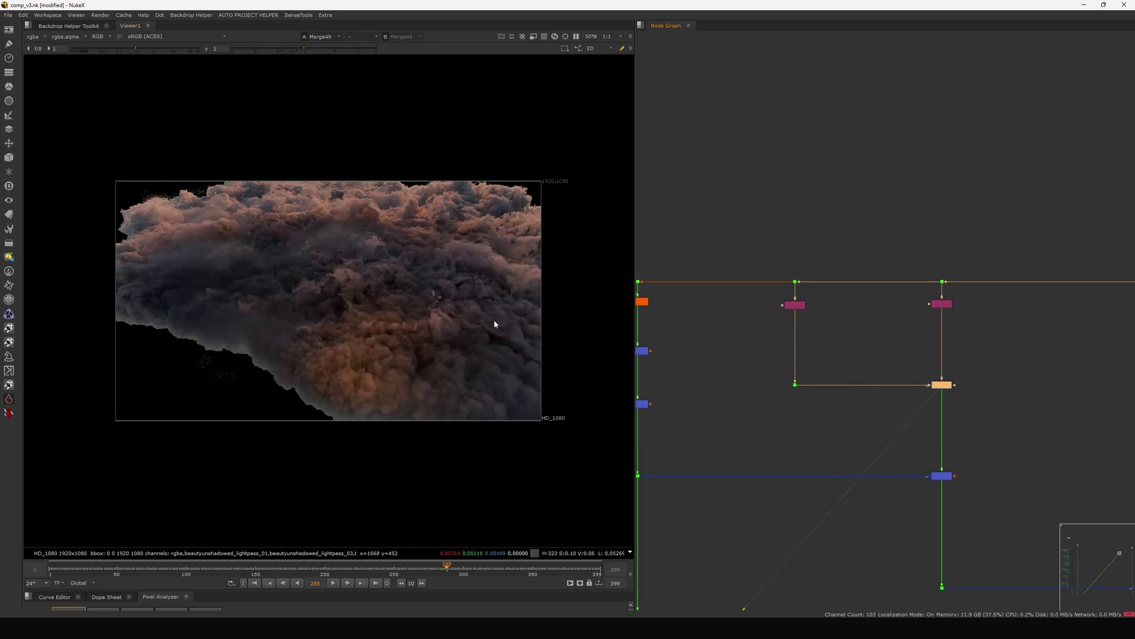
Examine the combined lightpasses and the result of subtracting them from the volume passes in Merge50.
middle_drag(754, 383, 894, 333)
middle_drag(782, 354, 868, 343)
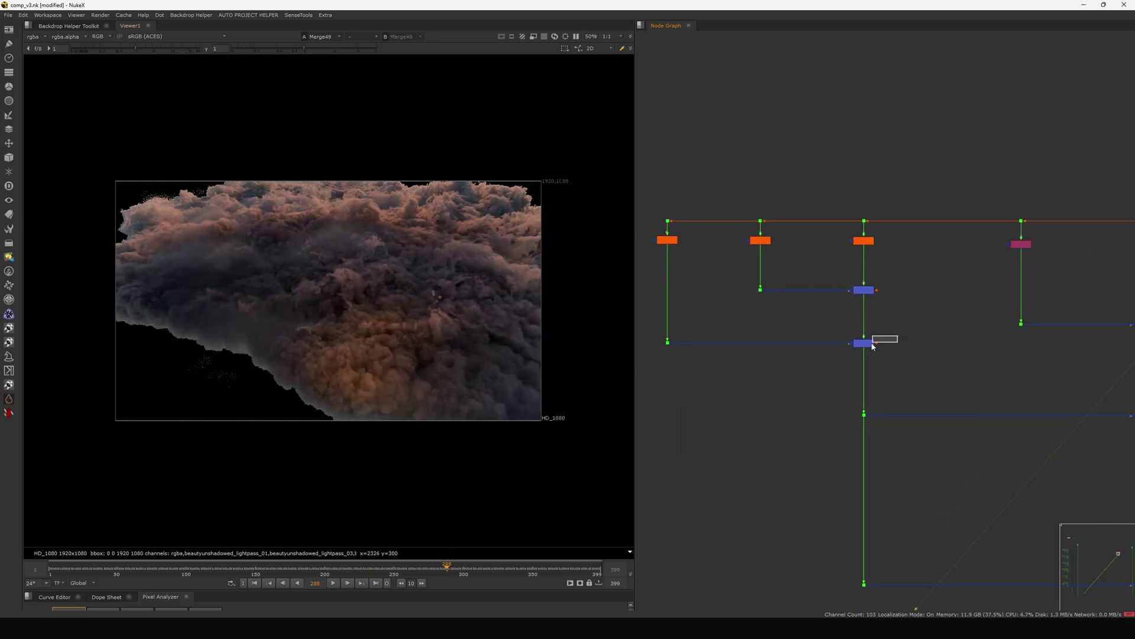
drag(860, 351, 859, 352)
key(1)
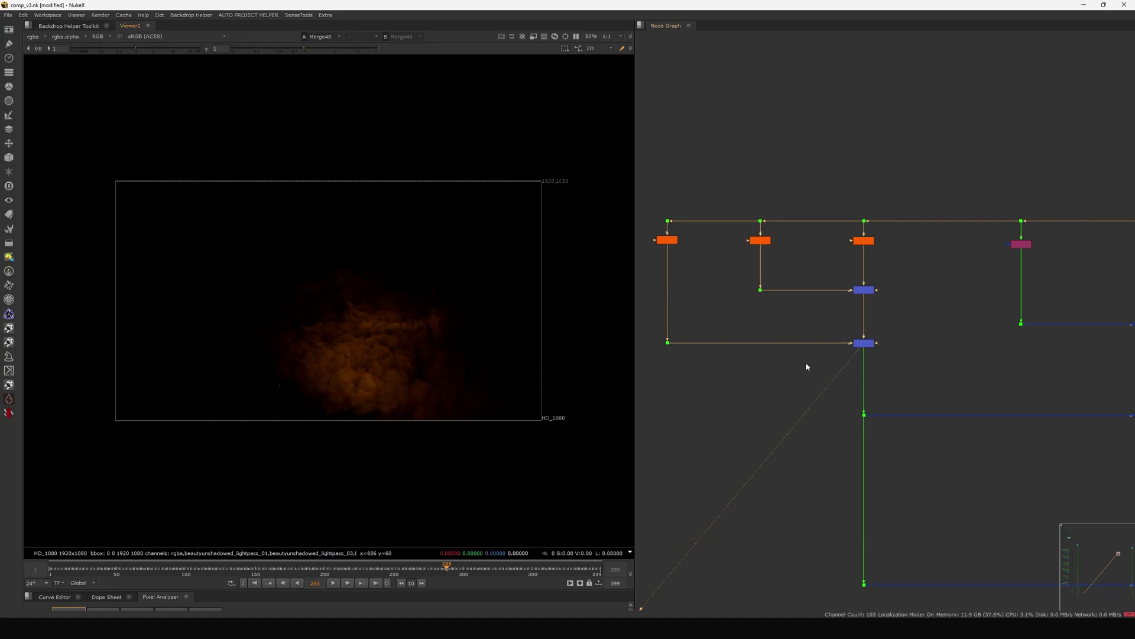
scroll(831, 368, right, 5)
scroll(832, 369, down, 2)
drag(1050, 364, 949, 426)
key(1)
middle_drag(1008, 328, 925, 337)
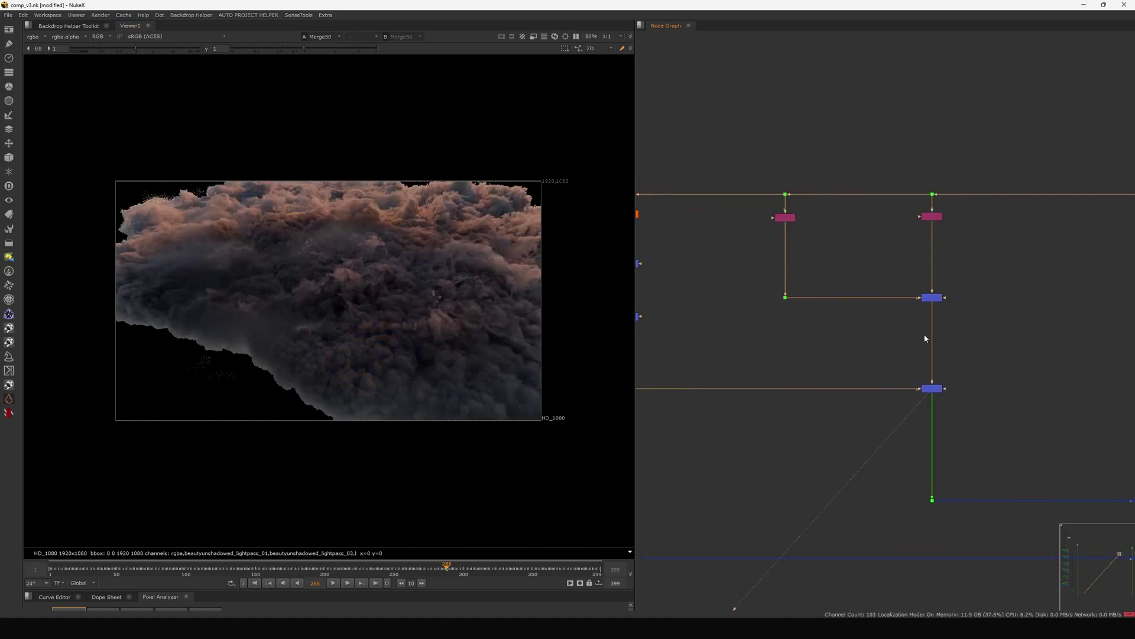
Review the combined volume passes, the summed lightpasses and the Merge50 subtraction once more in sequence.
scroll(940, 312, up, 3)
drag(1006, 274, 918, 317)
key(1)
middle_drag(650, 382, 852, 357)
drag(852, 358, 702, 424)
key(1)
scroll(807, 377, right, 6)
drag(1039, 360, 938, 400)
key(1)
click(925, 380)
key(1)
middle_drag(989, 394, 876, 358)
scroll(916, 352, down, 7)
key(1)
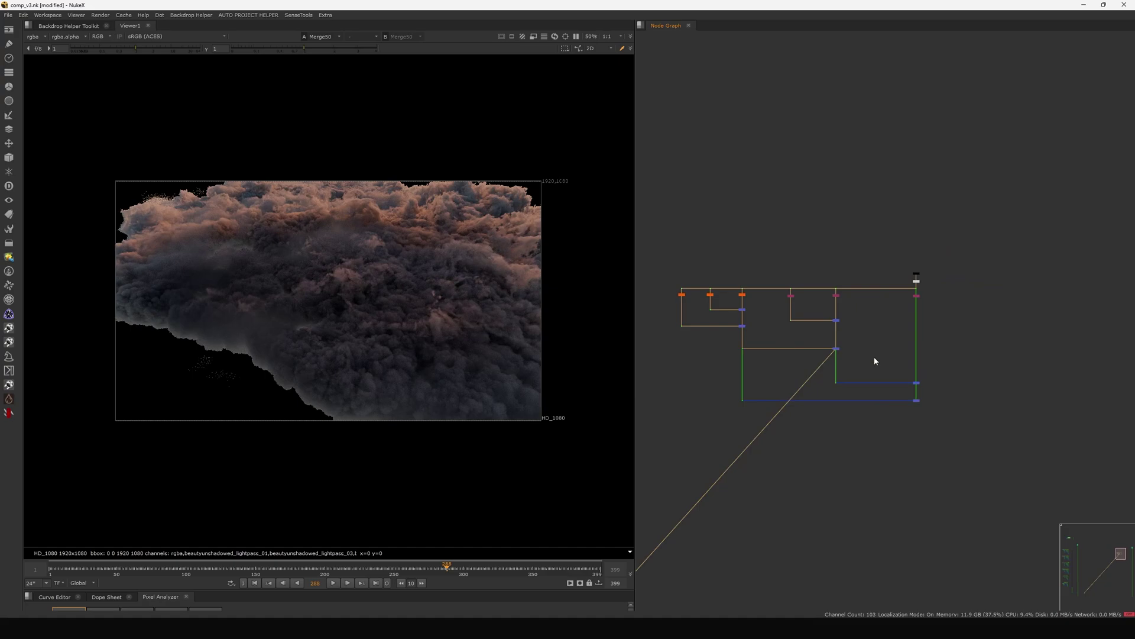
Examine the Merge53 multiply result and compare it with the Unpremult output.
scroll(940, 363, up, 4)
drag(963, 371, 852, 420)
key(1)
click(820, 419)
scroll(820, 423, left, 4)
scroll(821, 423, down, 2)
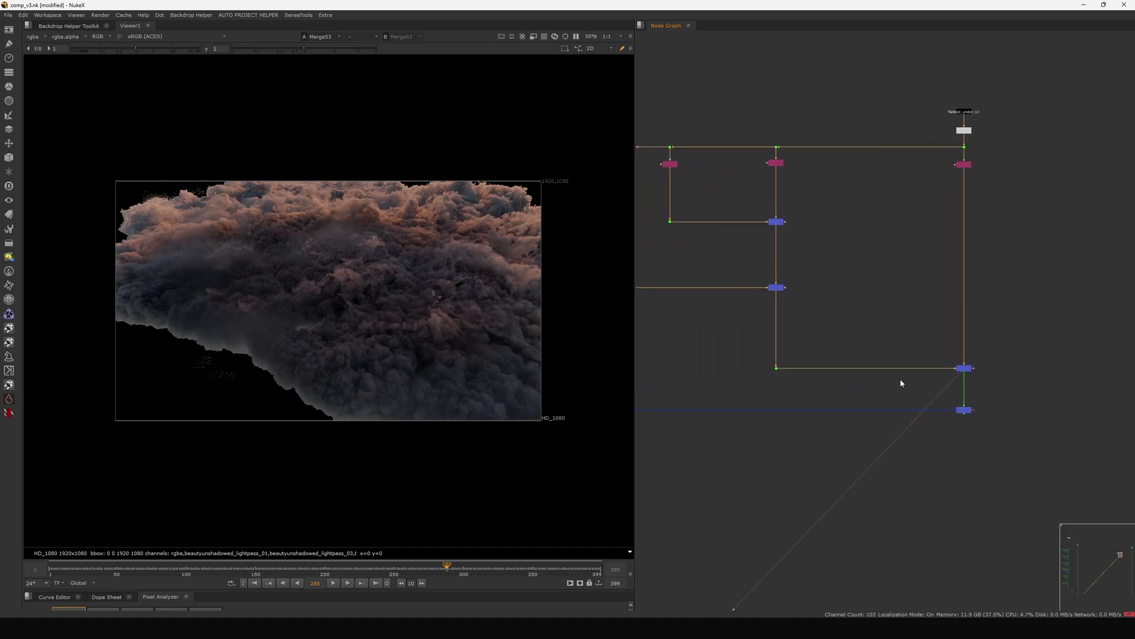
click(980, 191)
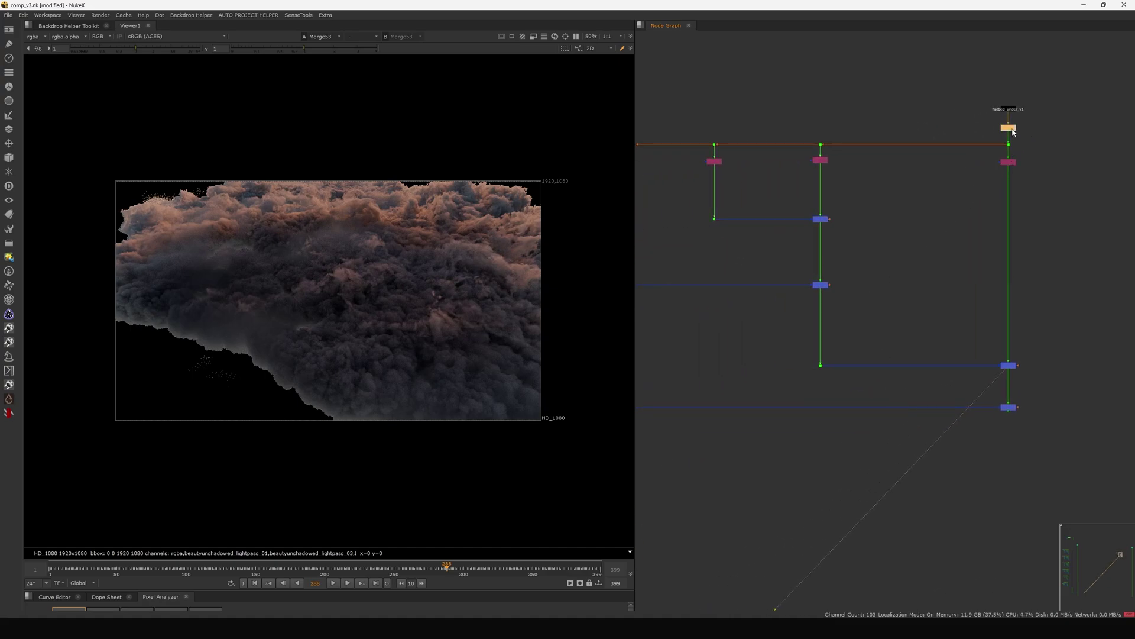
click(1012, 131)
key(1)
click(1011, 366)
key(1)
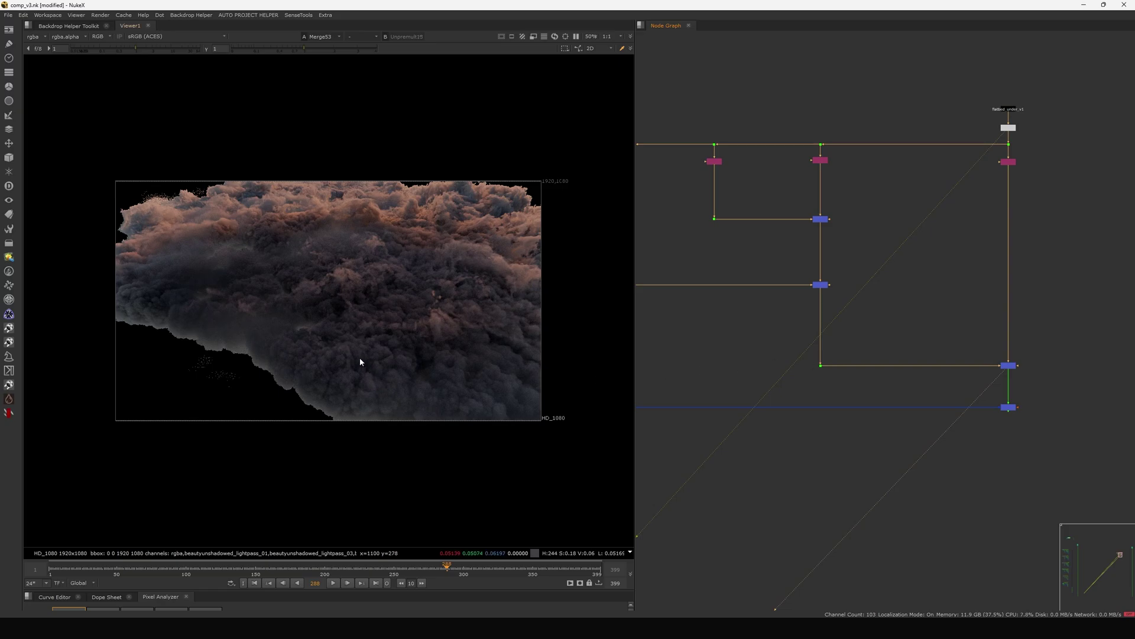
Examine the lightpasses fed into Merge52 and compare the final rebuild with the original source.
middle_drag(853, 415, 1003, 382)
click(750, 374)
key(1)
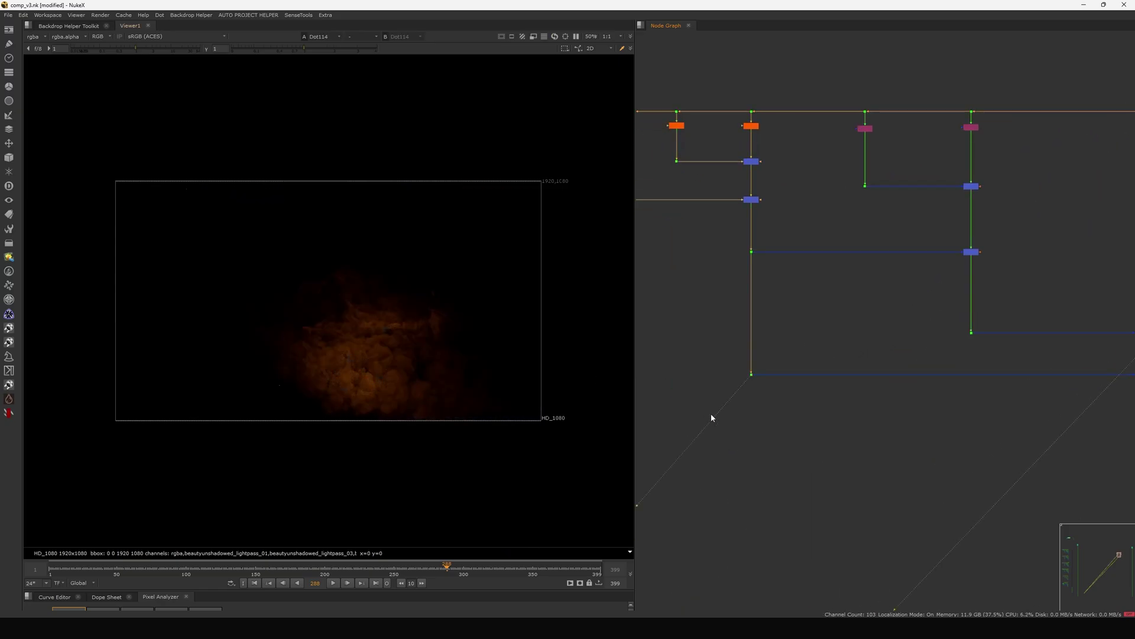
middle_drag(883, 416, 699, 414)
key(1)
mouse_move(915, 415)
mouse_down()
mouse_move(1006, 366)
mouse_move(911, 418)
mouse_up()
drag(989, 104, 970, 112)
key(1)
middle_drag(948, 378, 879, 334)
scroll(886, 335, up, 3)
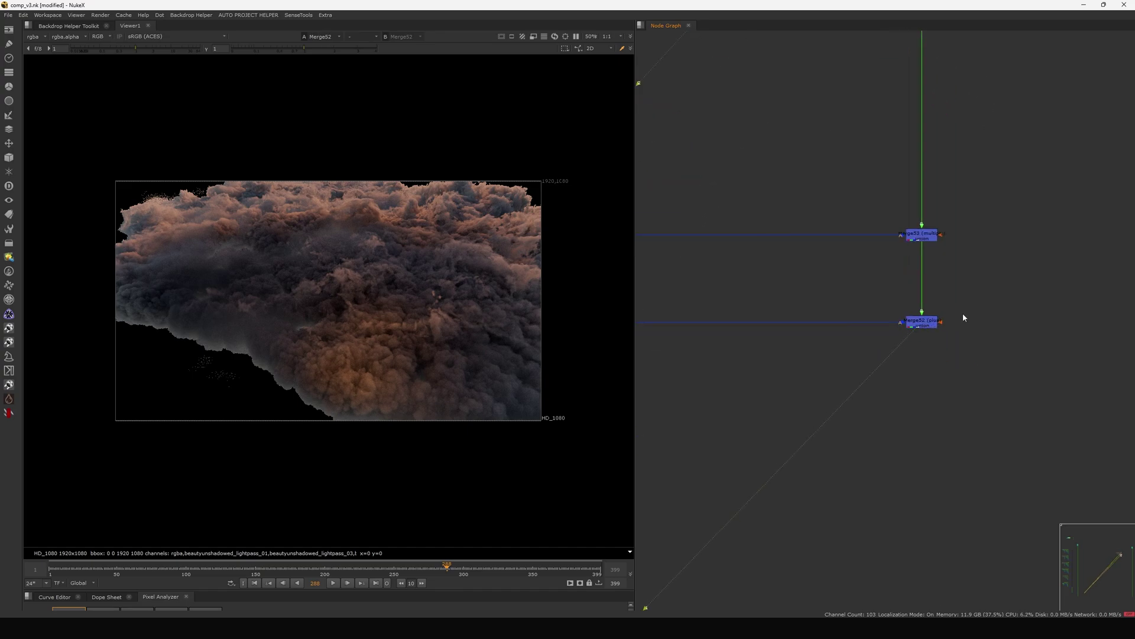
drag(963, 314, 898, 343)
key(2)
Paste a copy of the flatbed_under_v1 source node just below Merge52.
scroll(898, 343, down, 3)
scroll(848, 455, down, 4)
scroll(898, 302, up, 6)
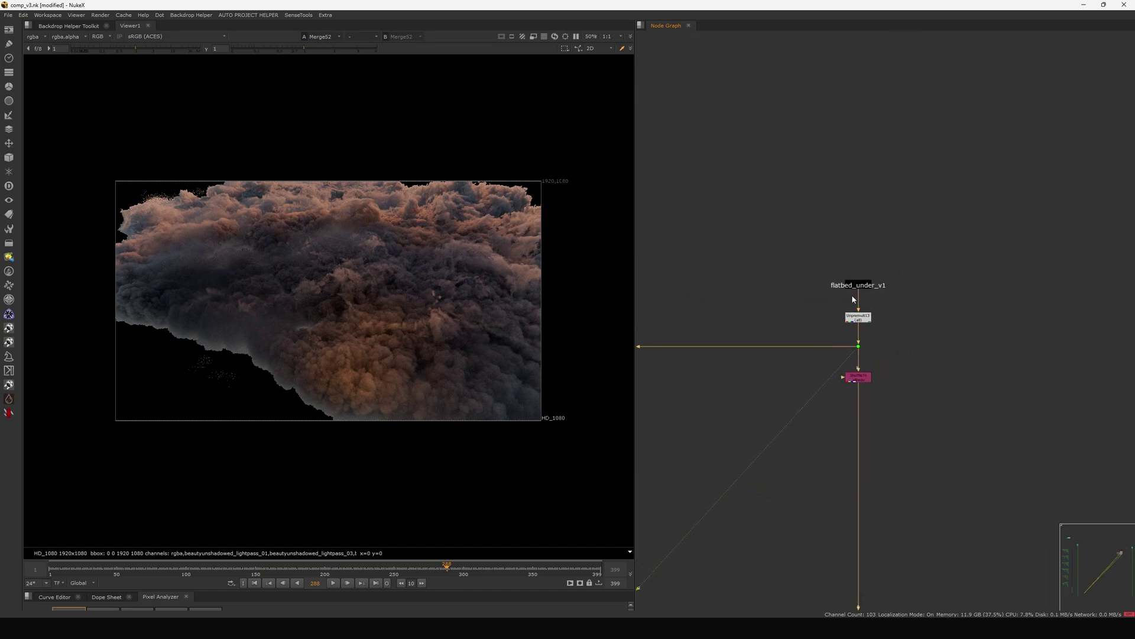
key(ctrl+c)
scroll(889, 292, down, 6)
middle_drag(881, 366, 884, 275)
scroll(887, 307, up, 6)
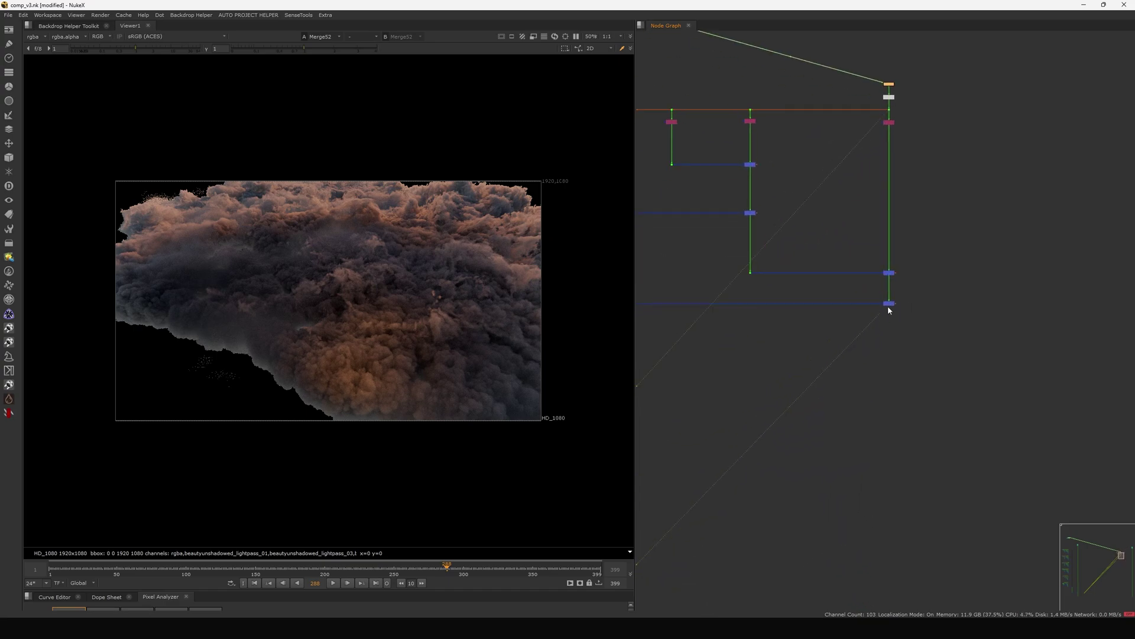
click(856, 332)
key(ctrl+v)
drag(861, 337, 848, 338)
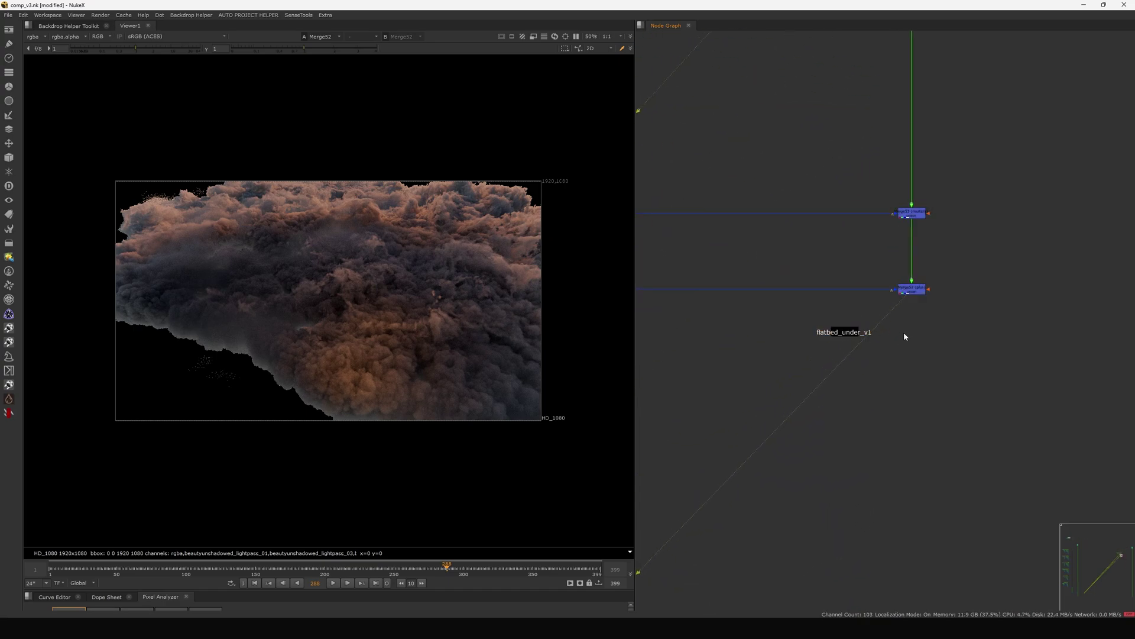
Add a Copy node below Merge52, using the pasted flatbed_under_v1 as input A and Merge52 as input B, and display it.
key(k)
click(878, 282)
drag(858, 333, 848, 340)
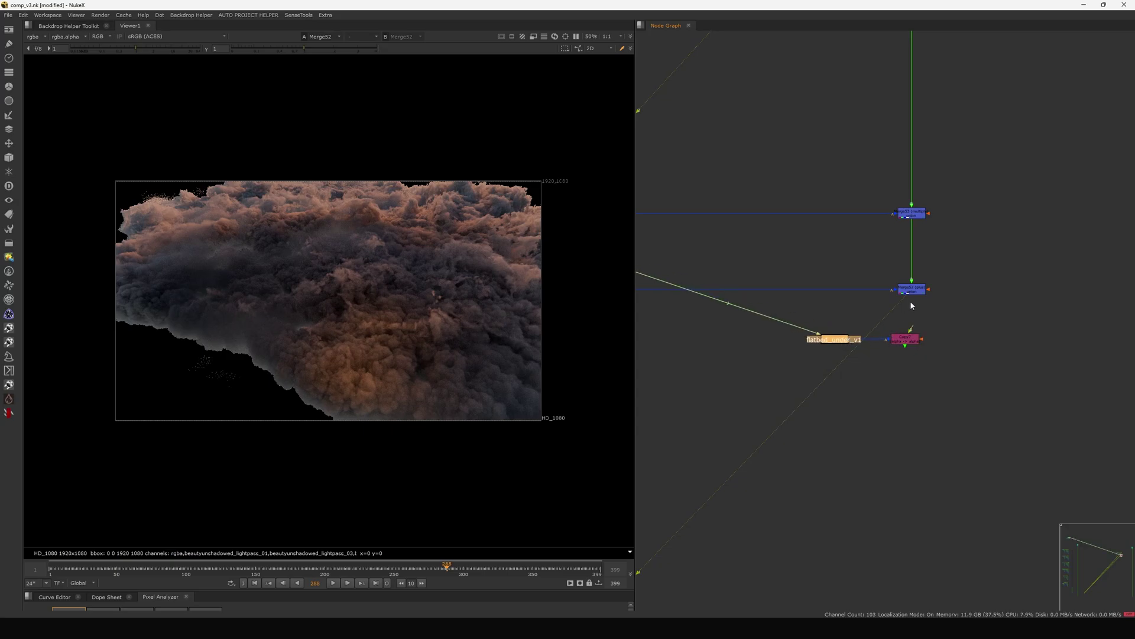
click(910, 300)
key(a)
key(a)
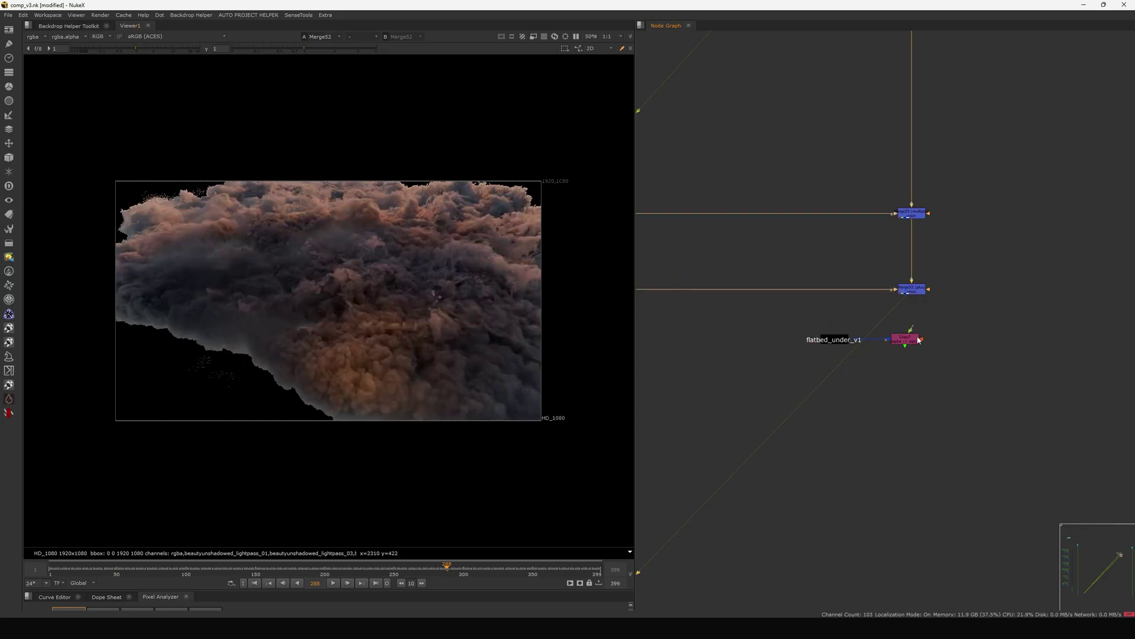
scroll(919, 340, up, 1)
key(1)
click(747, 348)
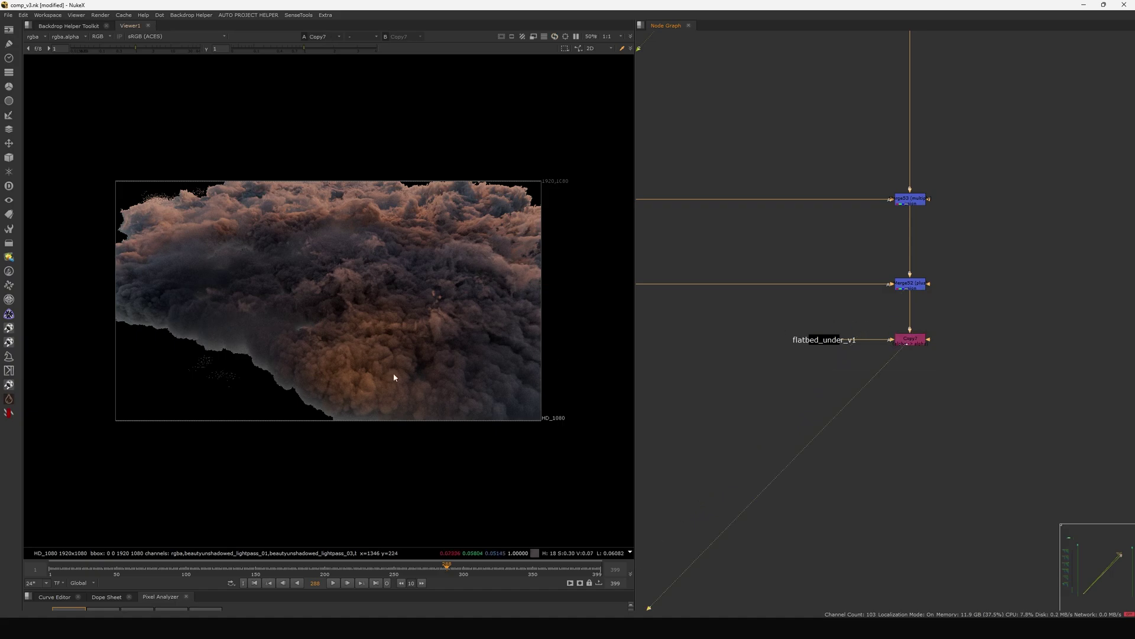
Examine the alpha channel of the Copy node and of Merge52.
key(a)
click(911, 284)
key(1)
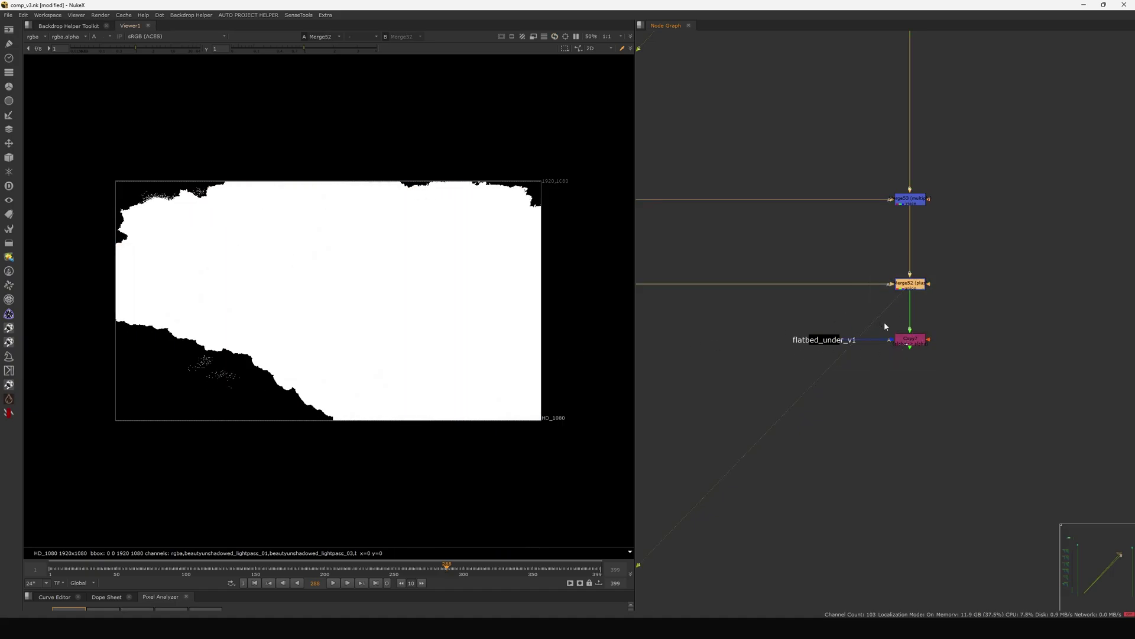
Display the Copy7 node and add a Premult node directly below it.
drag(953, 317, 870, 376)
key(1)
click(897, 361)
key(Tab)
text(pre)
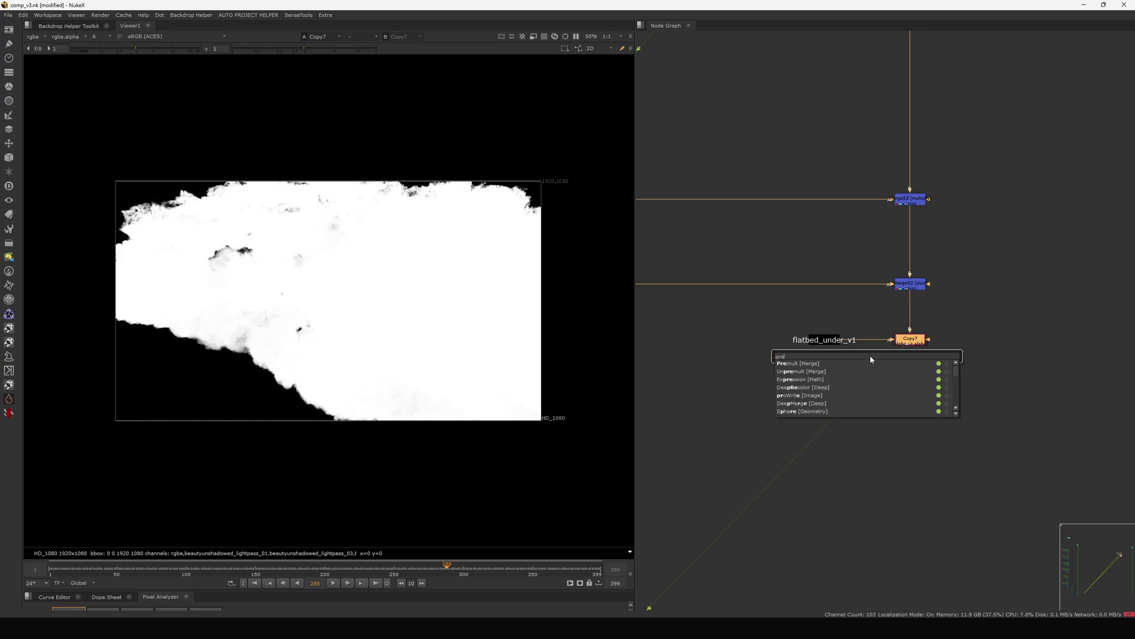
key(Return)
click(867, 425)
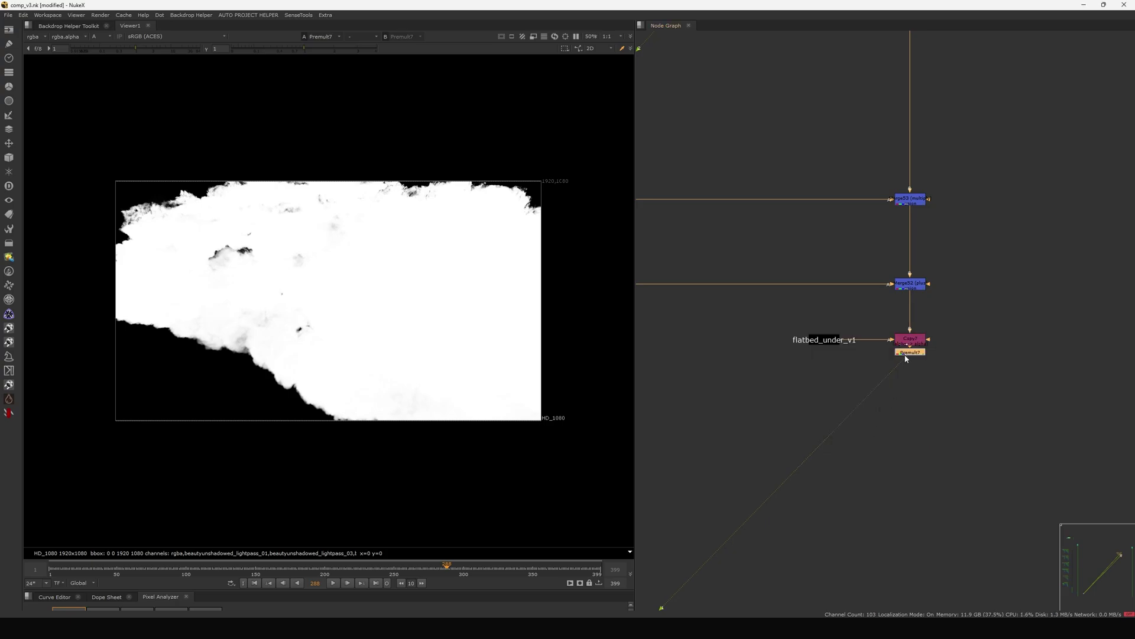
Move the Premult node further below Copy7 and set it to multiply all channels.
double_click(905, 384)
click(688, 355)
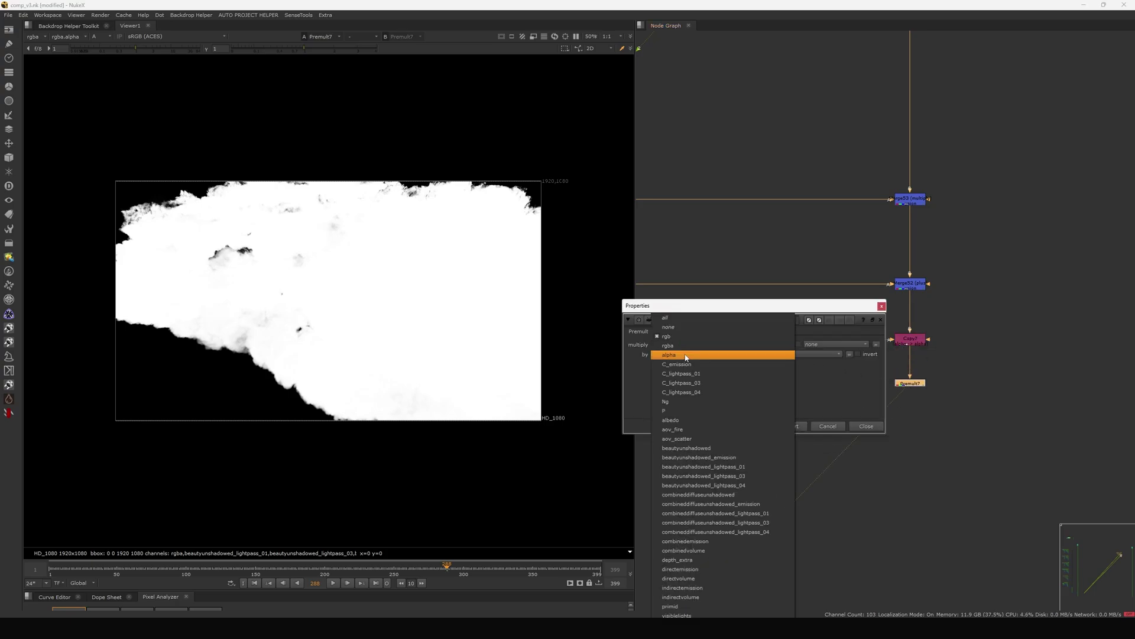
click(689, 318)
click(880, 307)
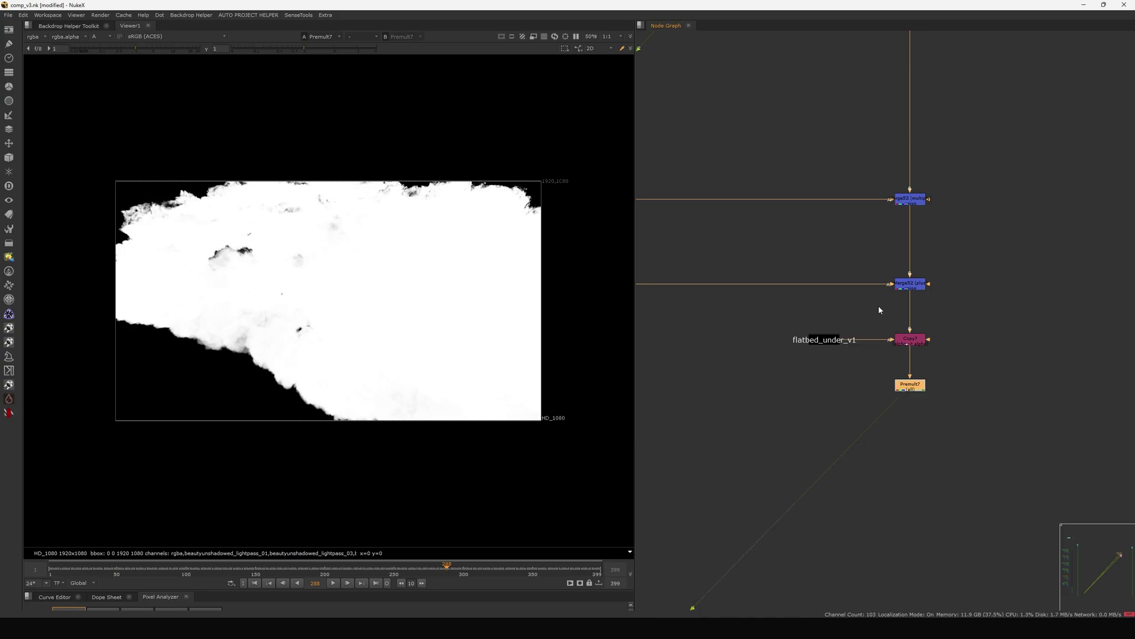
Examine the rebuild's node tree around the merges, Copy7 and Premult7.
scroll(873, 314, down, 6)
middle_drag(858, 327, 830, 434)
scroll(853, 277, up, 6)
scroll(888, 279, up, 2)
drag(927, 272, 798, 323)
scroll(870, 280, down, 7)
click(836, 335)
middle_drag(863, 505, 886, 313)
scroll(898, 299, up, 6)
click(884, 301)
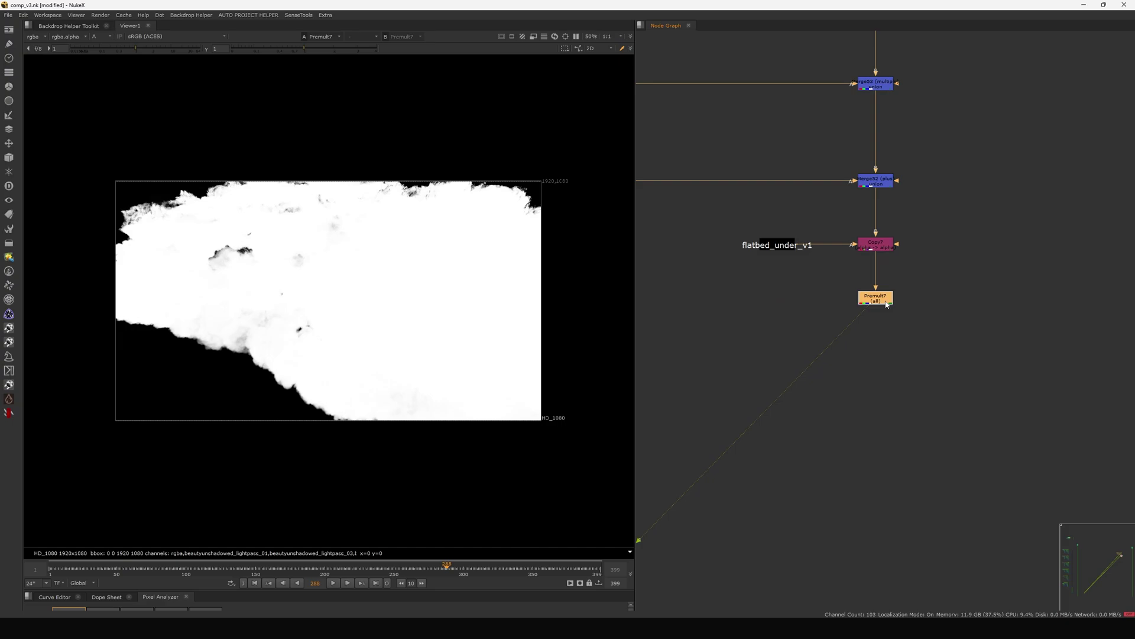
Shift Copy7, Premult7 and the flatbed_under_v1 source down and insert a Remove node between Merge52 and Copy7.
middle_drag(947, 219, 968, 257)
drag(968, 258, 789, 347)
drag(903, 284, 902, 305)
scroll(914, 284, up, 1)
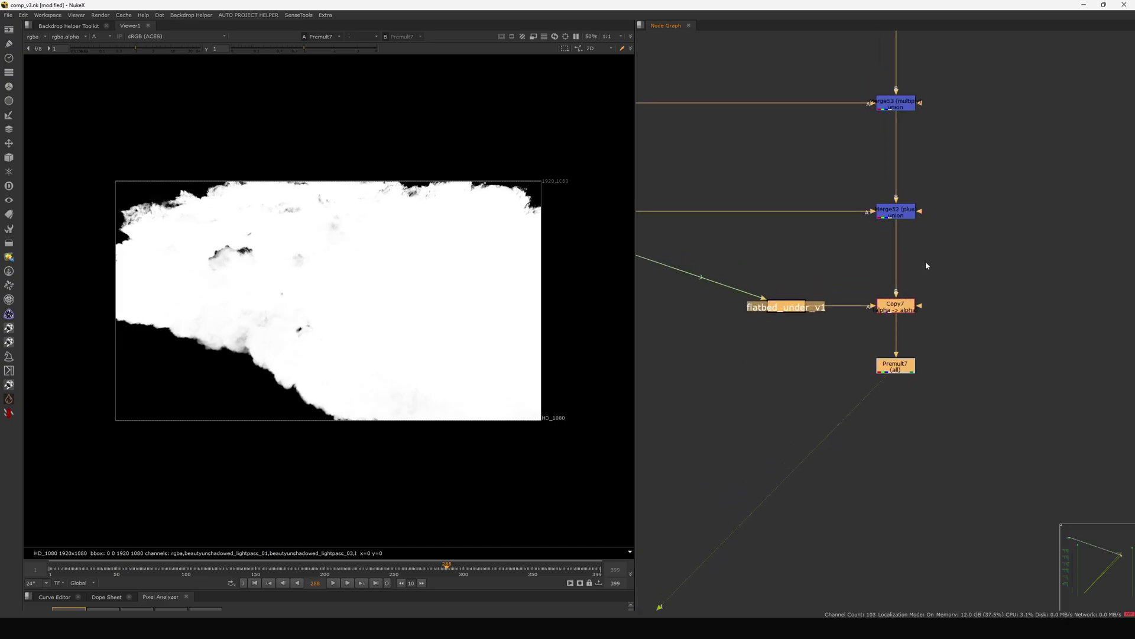
click(923, 263)
key(Tab)
text(remo)
click(849, 275)
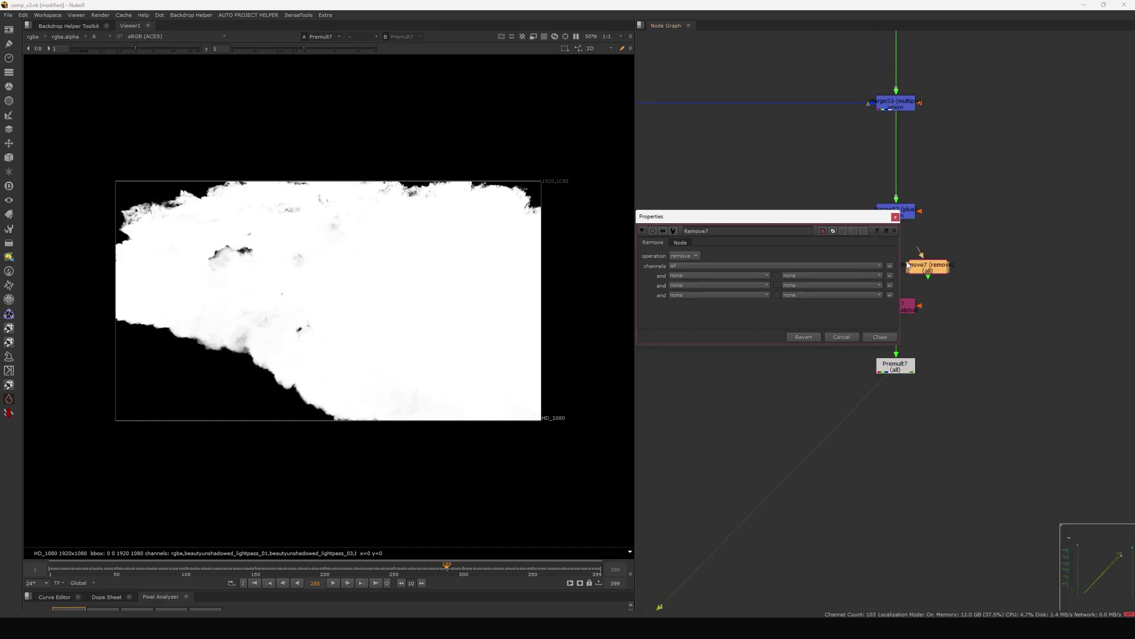
middle_drag(929, 273, 966, 268)
drag(965, 269, 930, 261)
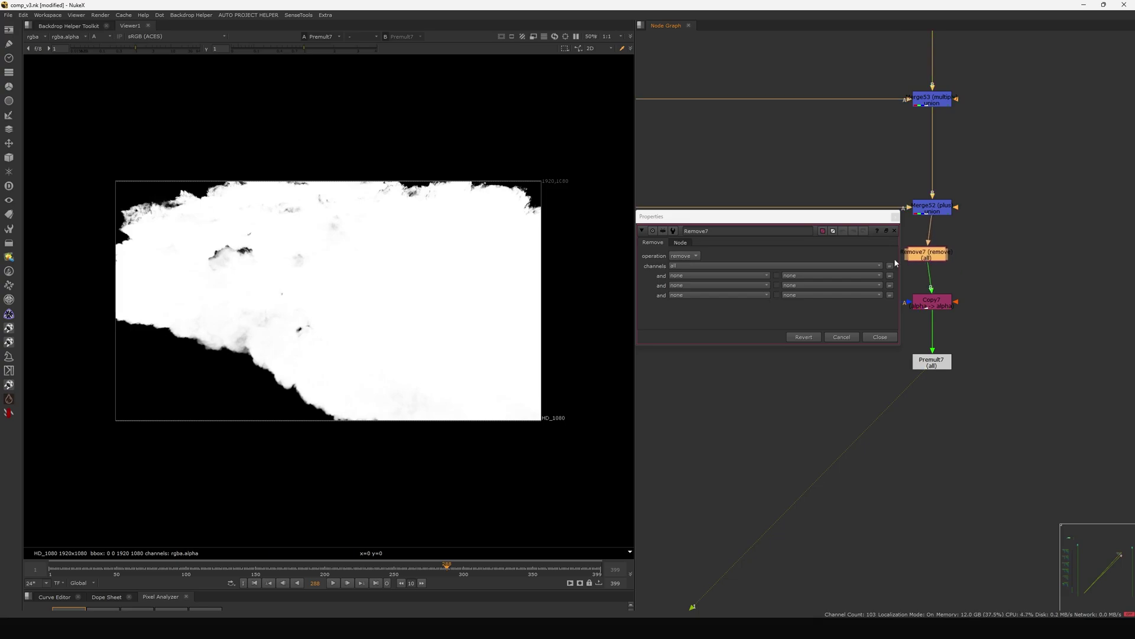
Set the Remove node's operation to keep, with rgba and depth_extra as the channels.
key(1)
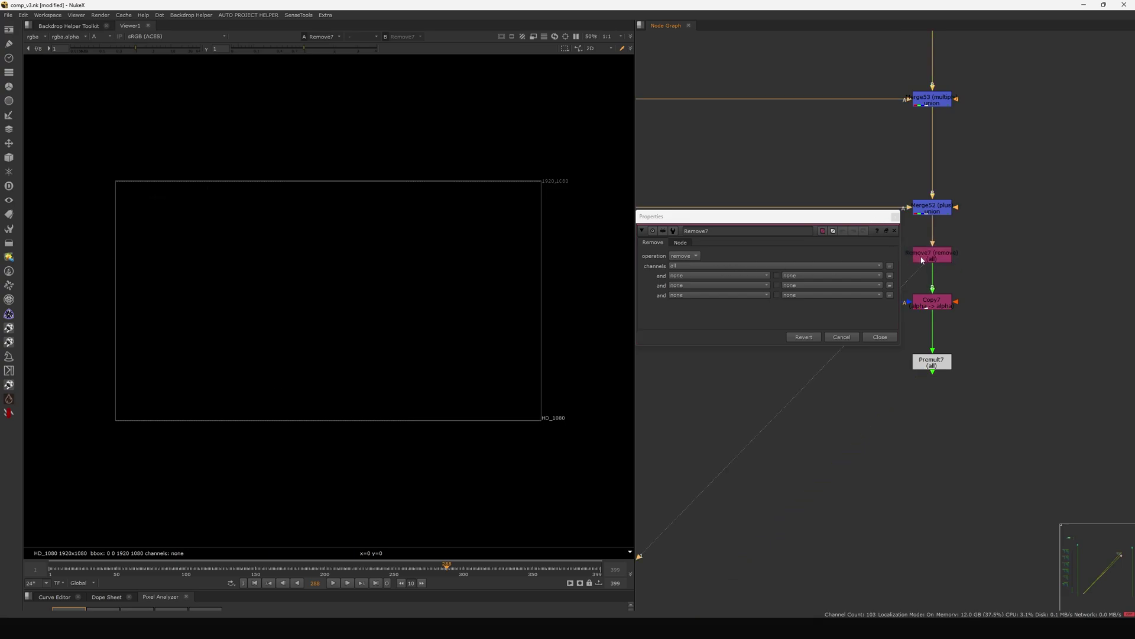
click(689, 266)
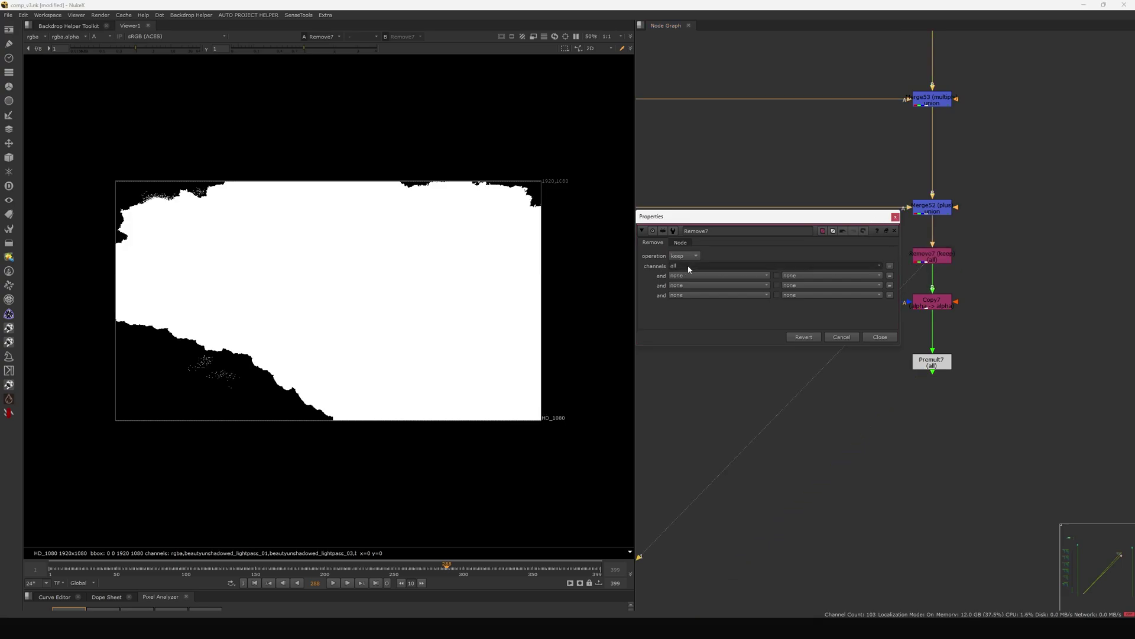
click(687, 264)
click(672, 288)
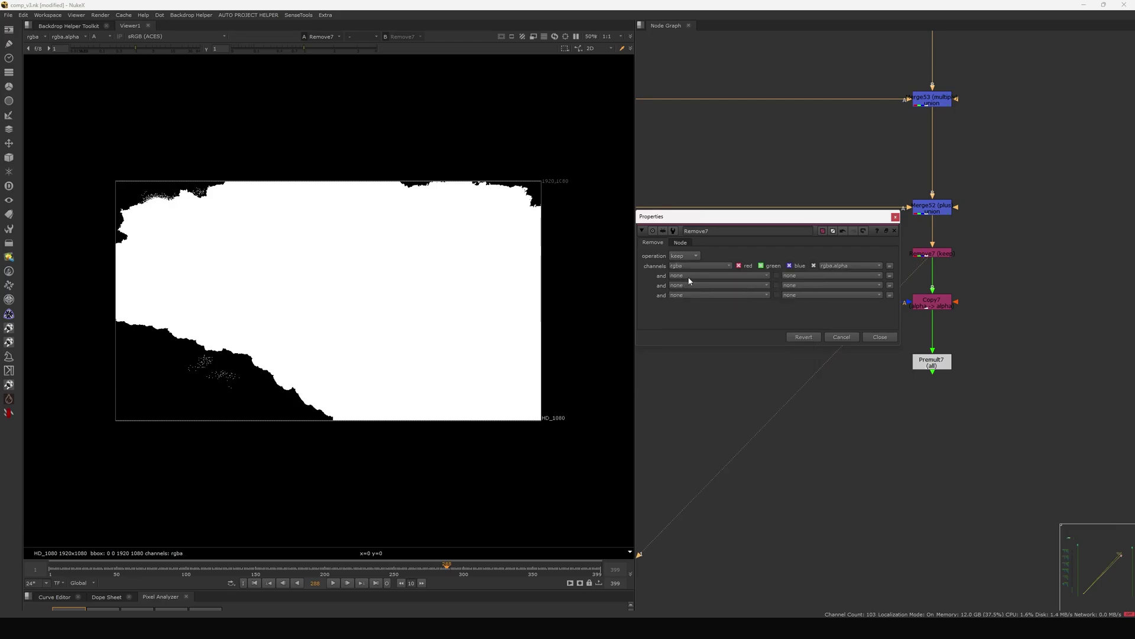
click(689, 277)
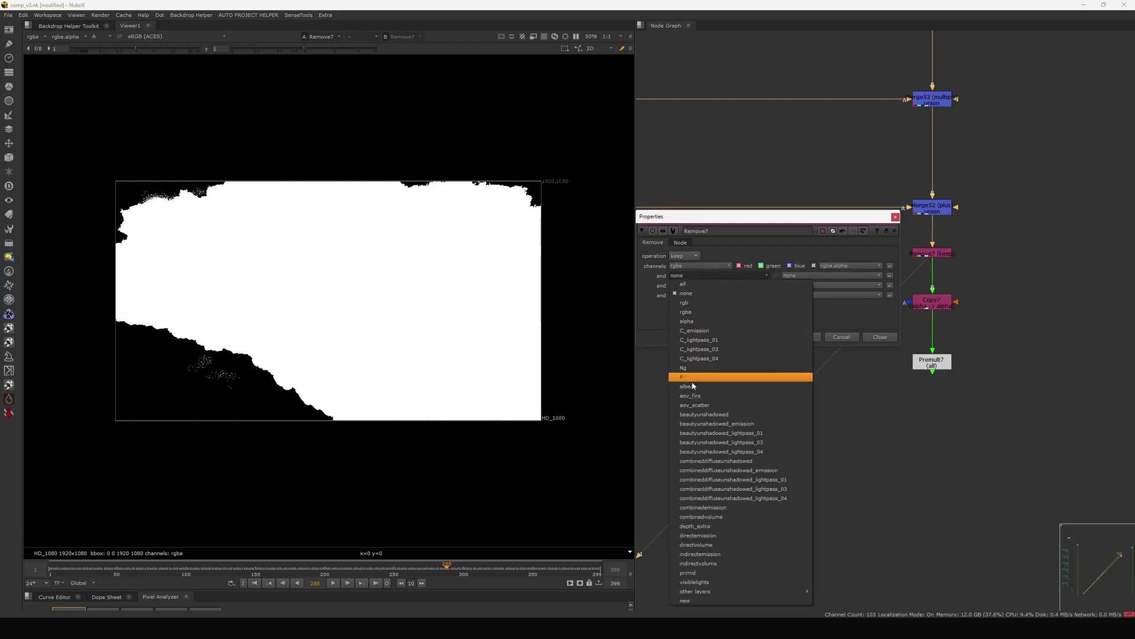
click(695, 525)
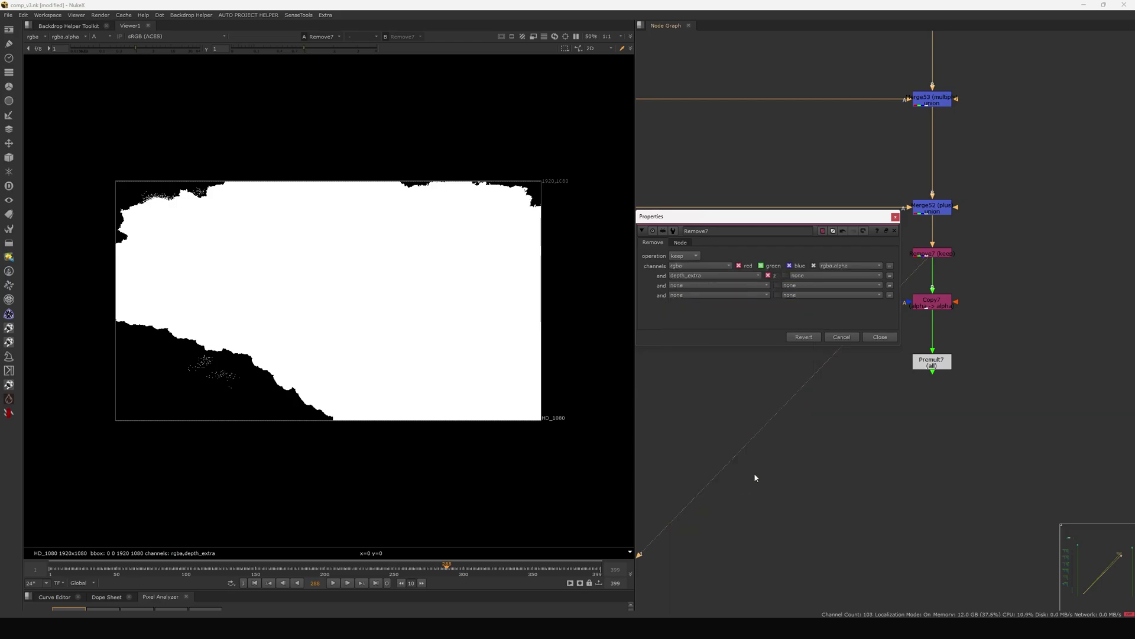
click(881, 340)
Align the Remove node under Merge52 and display Premult7's full RGB result.
drag(930, 256, 928, 254)
click(935, 362)
key(1)
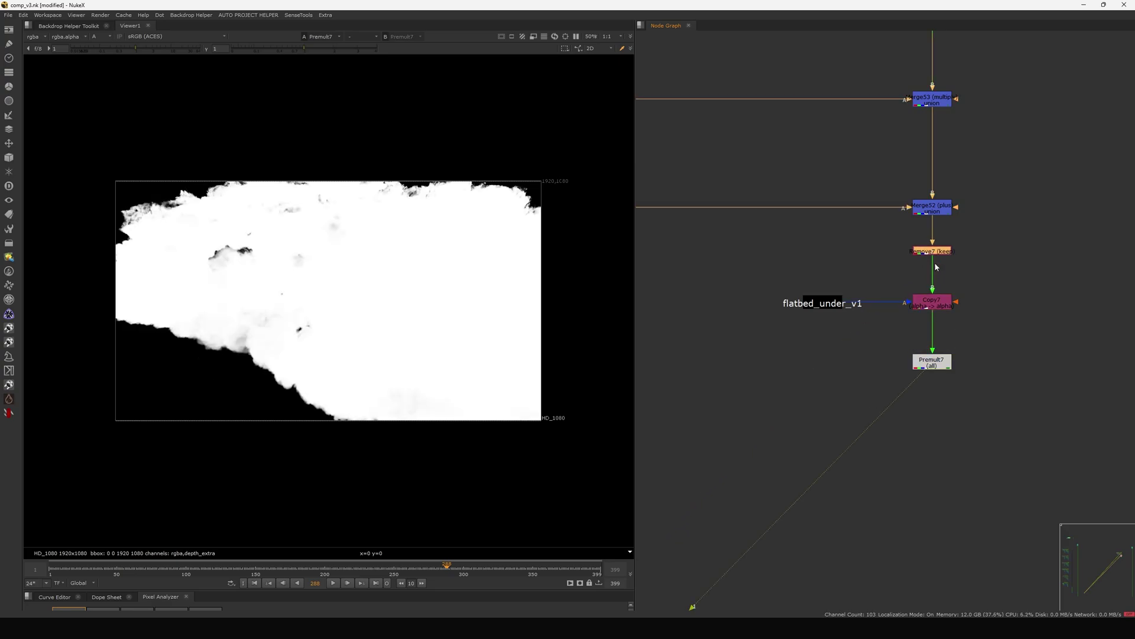
click(932, 362)
key(a)
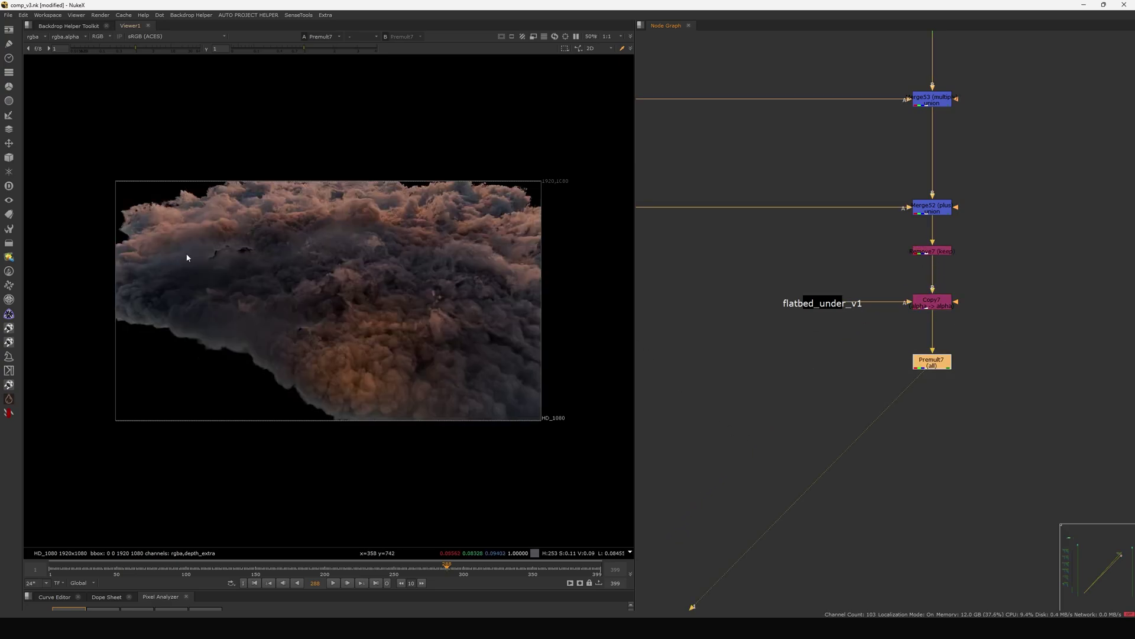
Examine Premult7's depth_extra channel at reduced viewer exposure, restoring the normal exposure and rgba display when done.
click(36, 36)
click(55, 84)
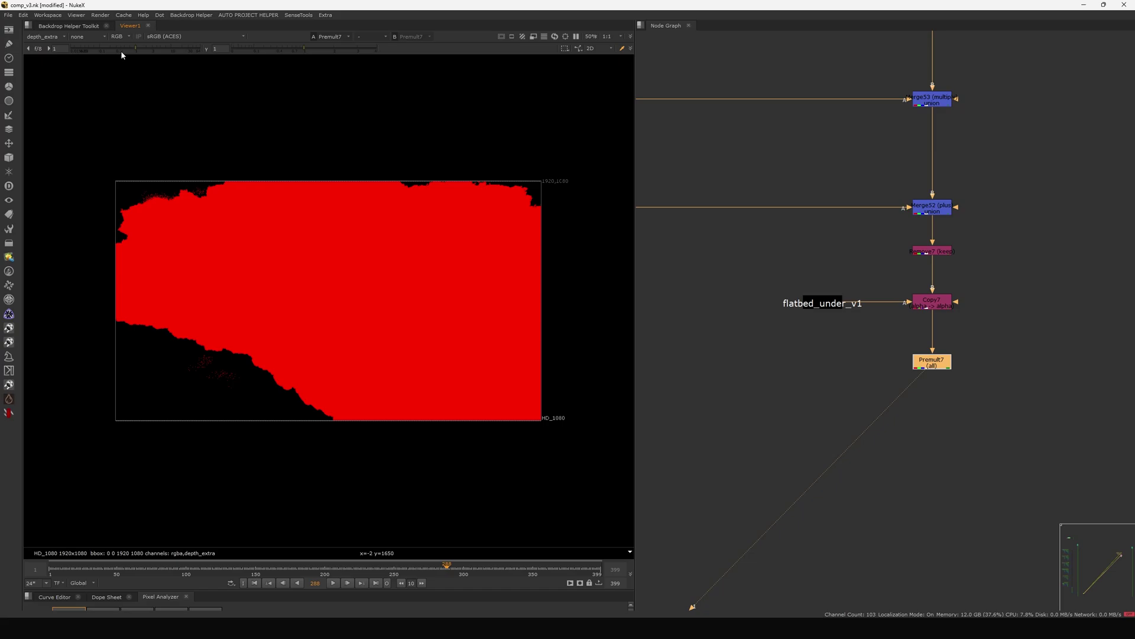
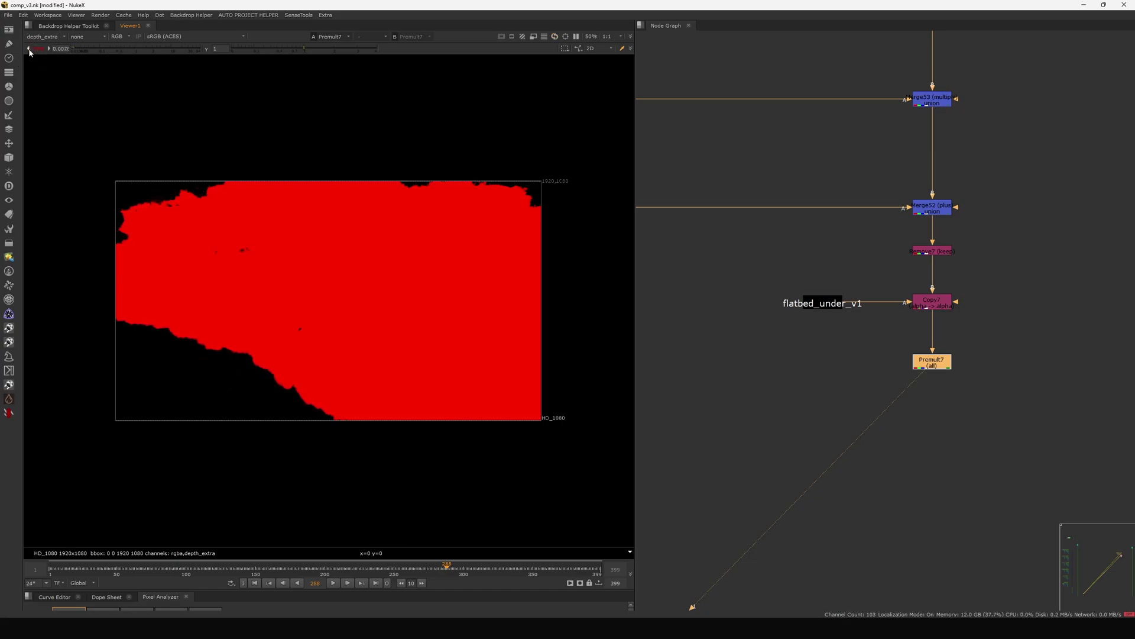
click(28, 49)
click(26, 49)
click(27, 49)
click(27, 48)
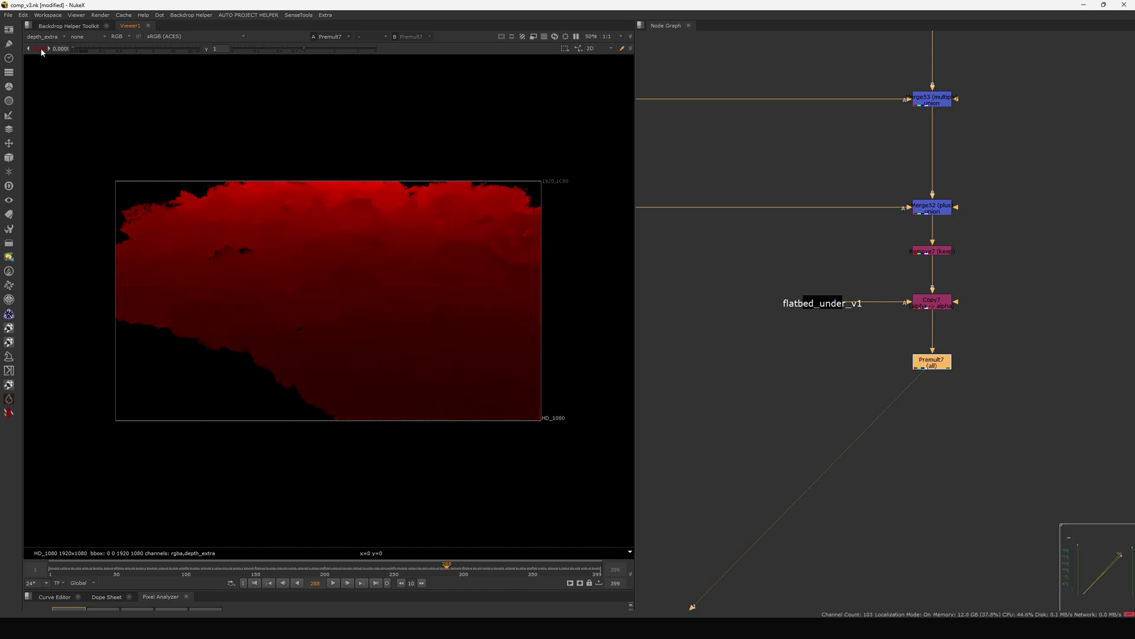
click(40, 48)
click(41, 37)
click(41, 64)
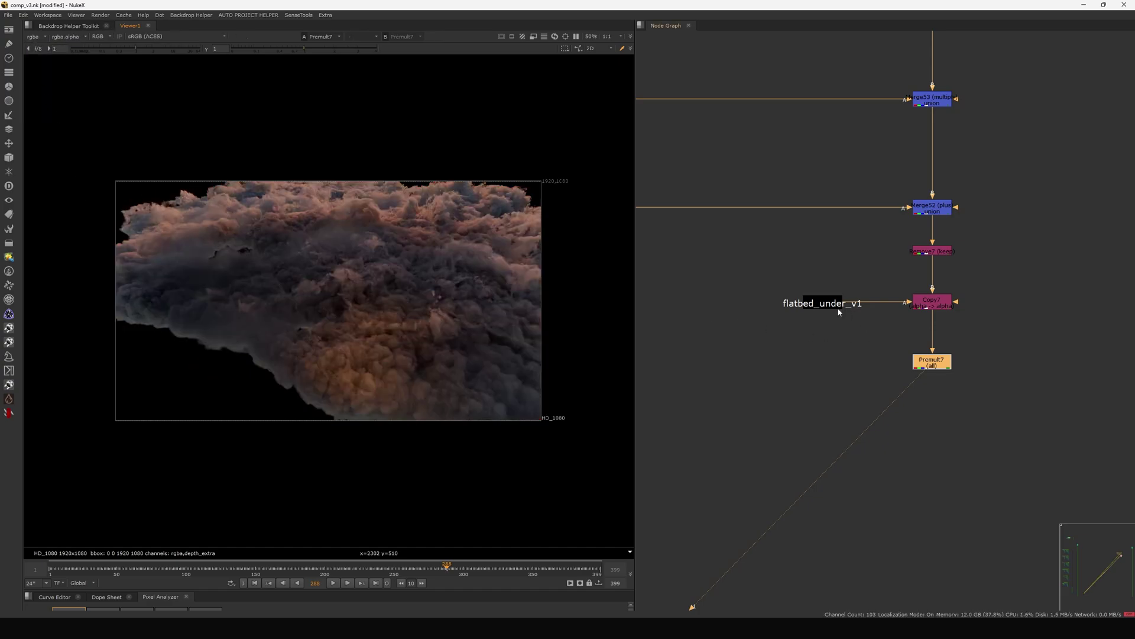
Review the complete rebuild node tree from its source down to Premult7.
drag(831, 305, 845, 305)
click(923, 362)
alt+middle_drag(880, 356, 817, 382)
drag(961, 259, 846, 338)
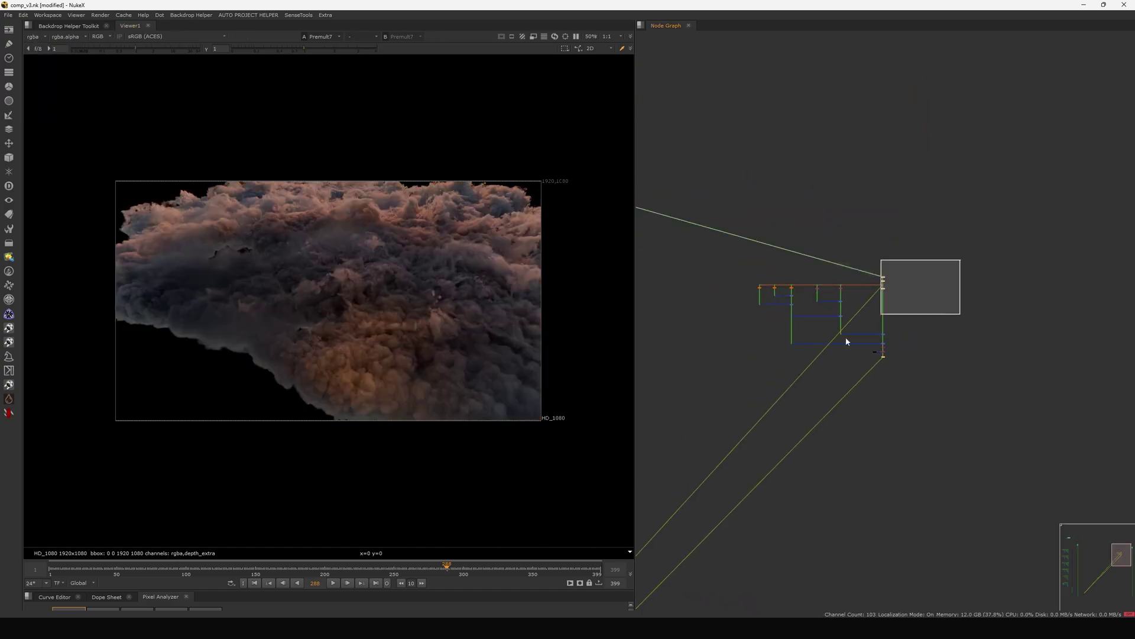
scroll(847, 341, down, 6)
scroll(848, 359, up, 12)
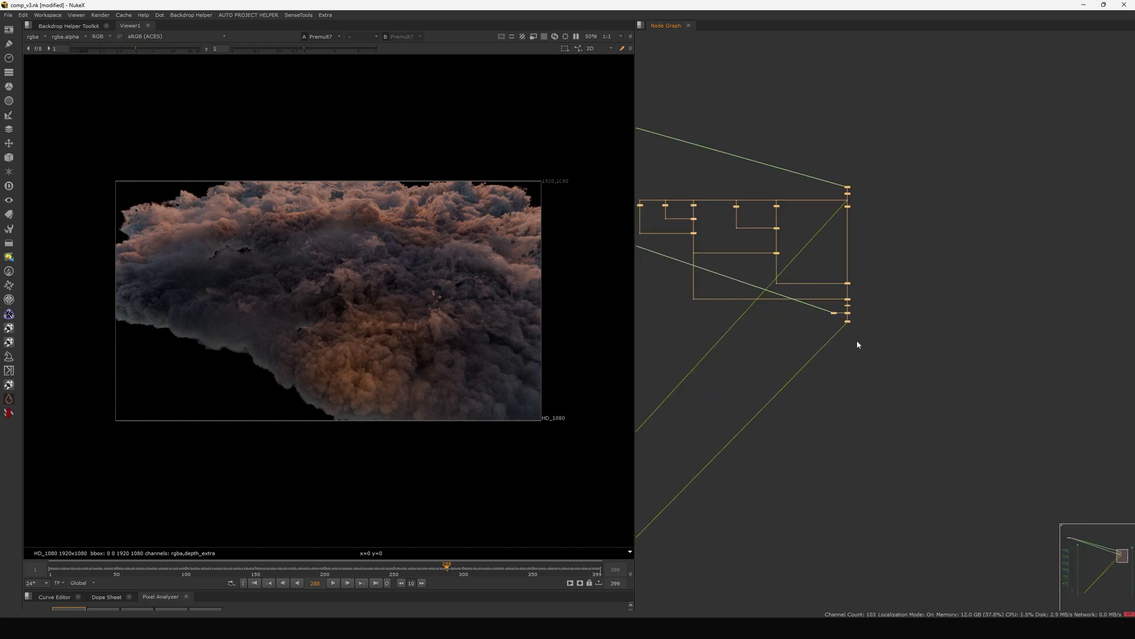
mouse_move(793, 348)
mouse_down()
mouse_move(878, 309)
mouse_move(873, 317)
mouse_up()
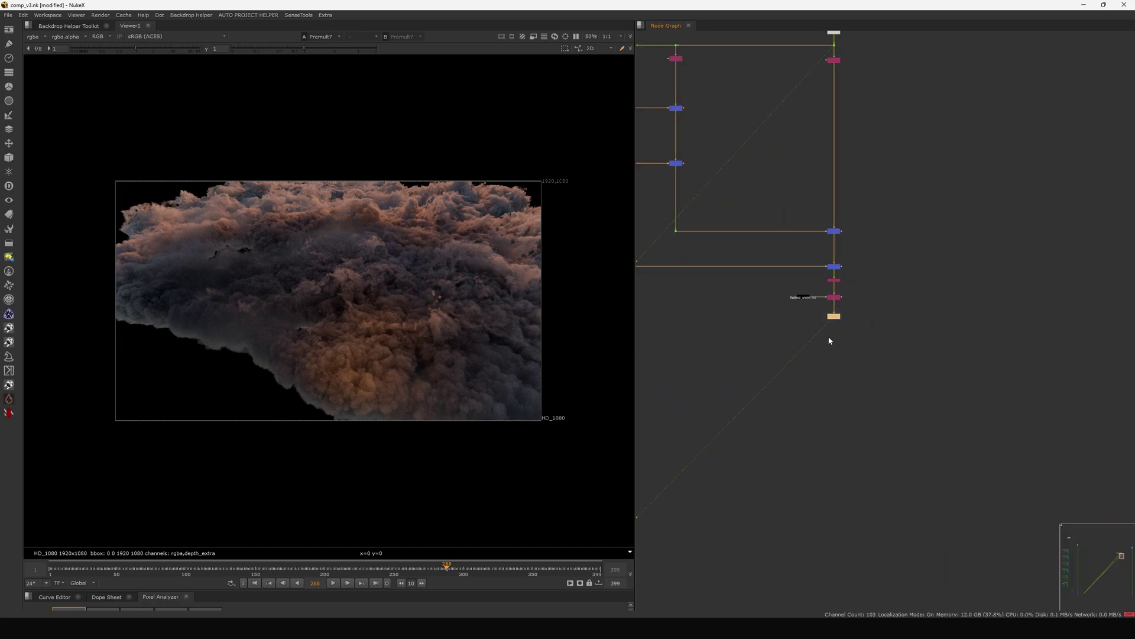
drag(796, 349, 869, 319)
scroll(812, 329, up, 5)
key(Tab)
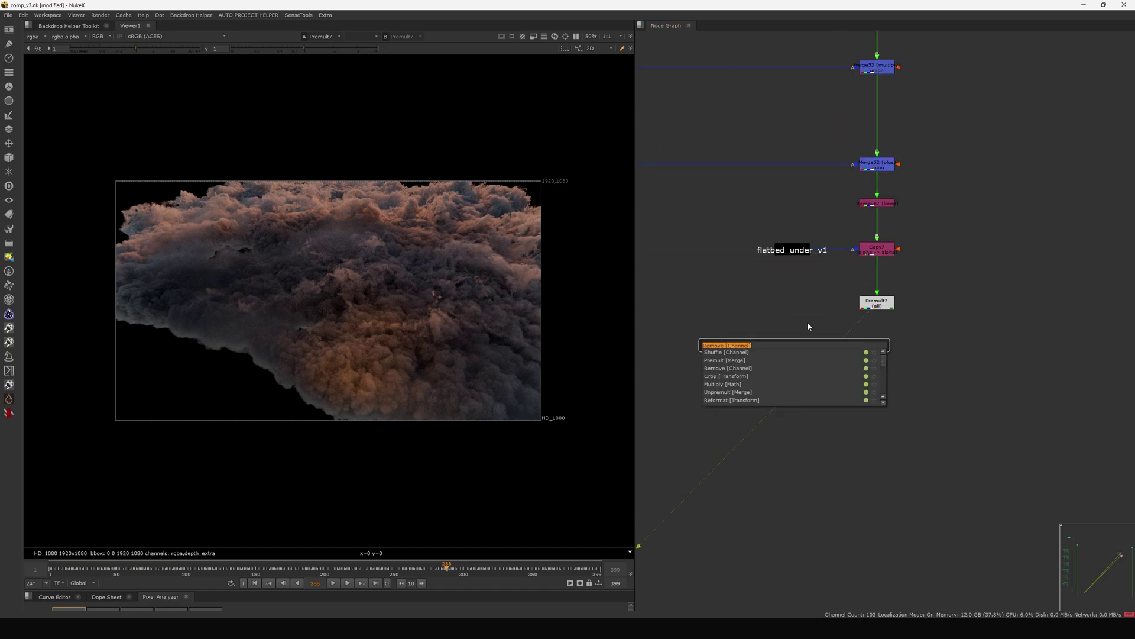
key(Escape)
key(Escape)
Copy the flatbed_under_v1 deep source and its DeepRecolor node from the existing rebuild setup elsewhere in the script.
scroll(852, 287, down, 6)
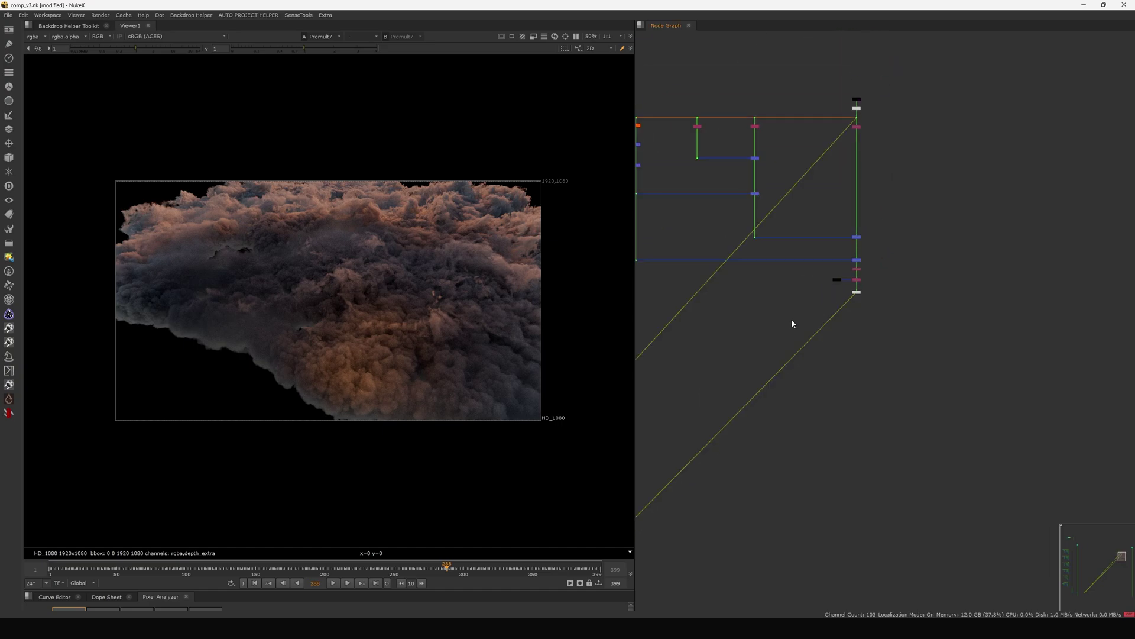
middle_drag(680, 339, 884, 306)
scroll(881, 308, down, 3)
scroll(807, 346, down, 4)
scroll(787, 261, up, 6)
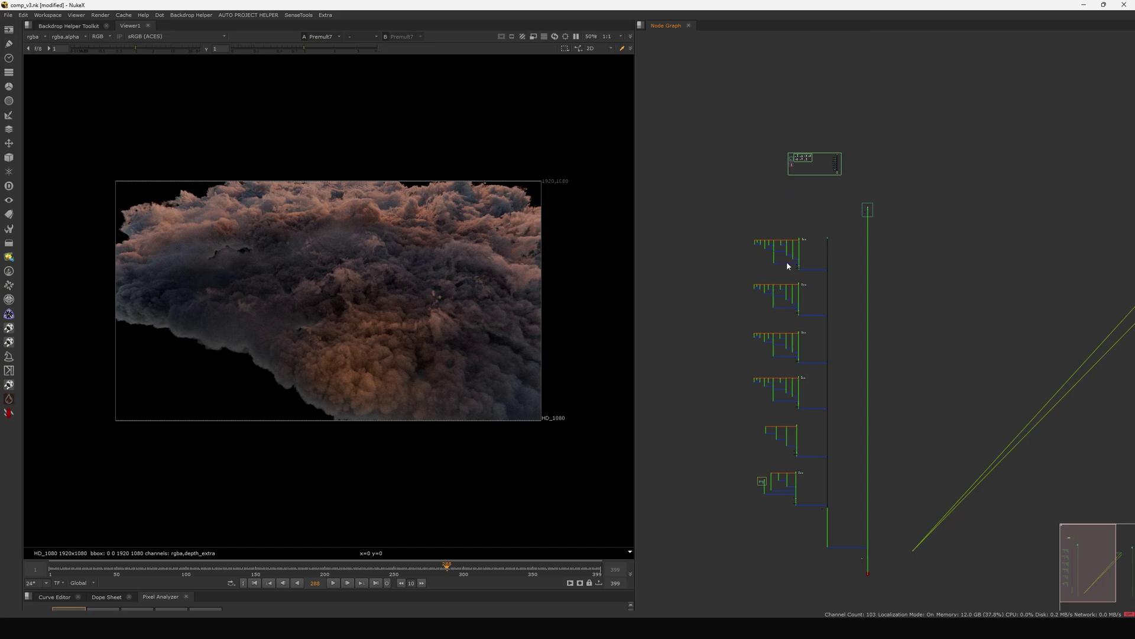
scroll(831, 276, up, 7)
drag(791, 275, 976, 310)
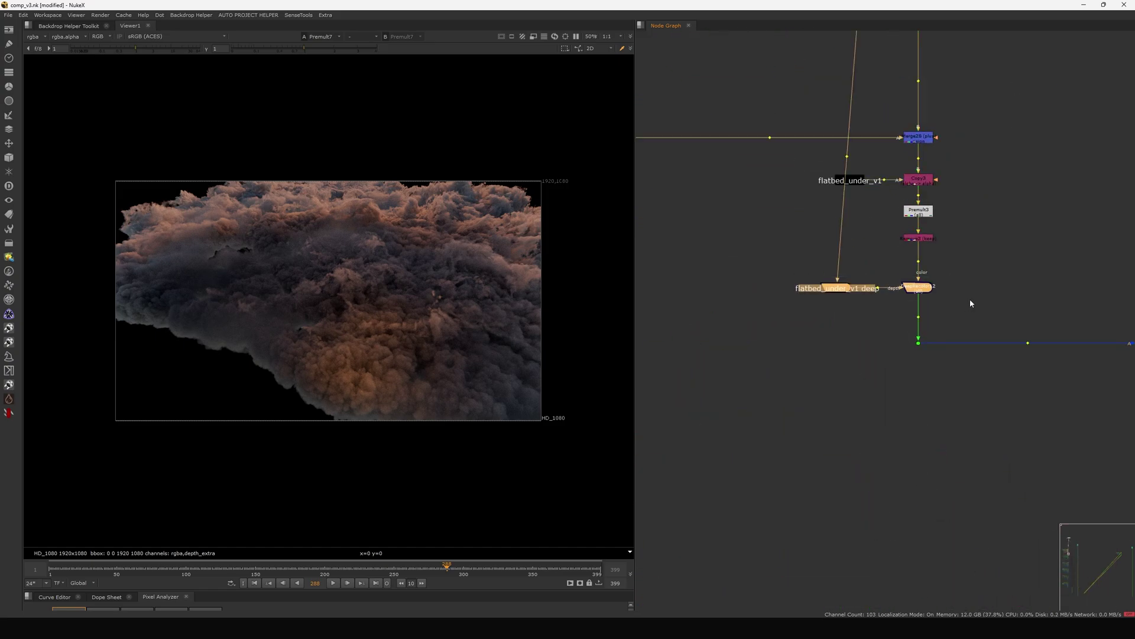
click(987, 260)
Paste the copied flatbed_under_v1 deep source and DeepRecolor node below Premult7.
scroll(988, 258, down, 9)
middle_drag(944, 276, 698, 334)
middle_drag(1036, 293, 671, 285)
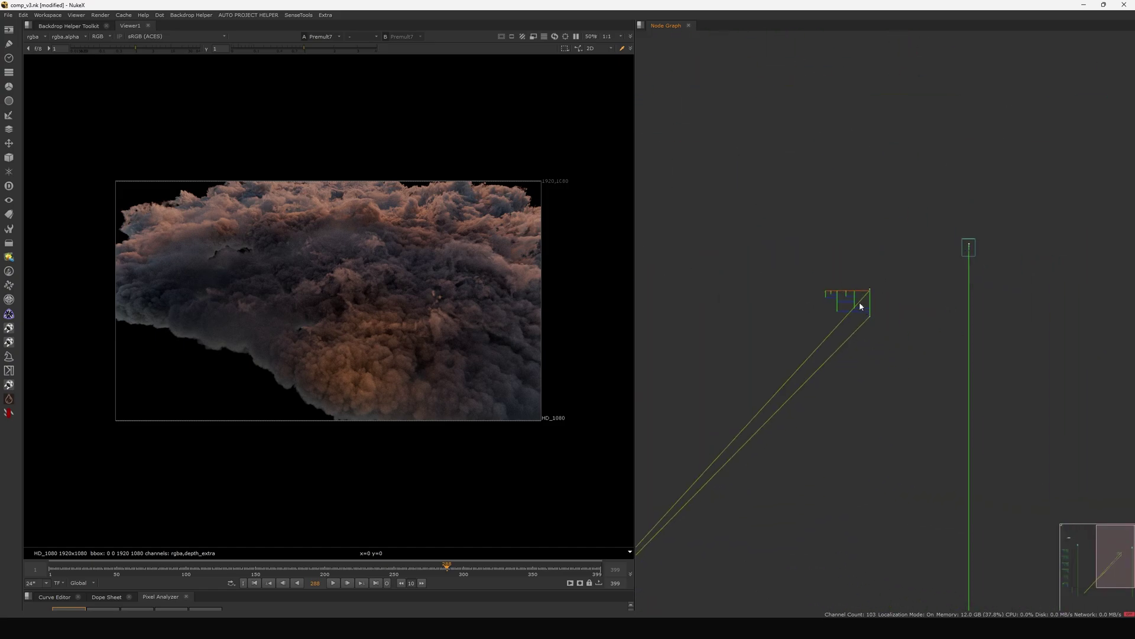
scroll(861, 302, up, 7)
middle_drag(919, 314, 880, 292)
scroll(911, 285, up, 3)
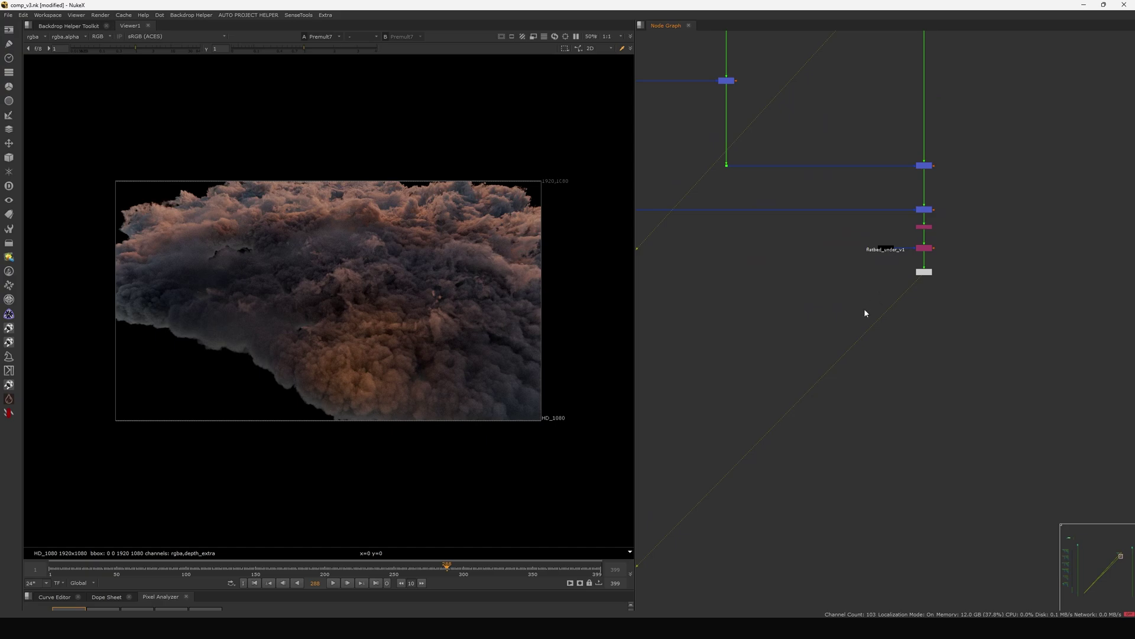
scroll(911, 307, up, 3)
click(874, 306)
click(823, 316)
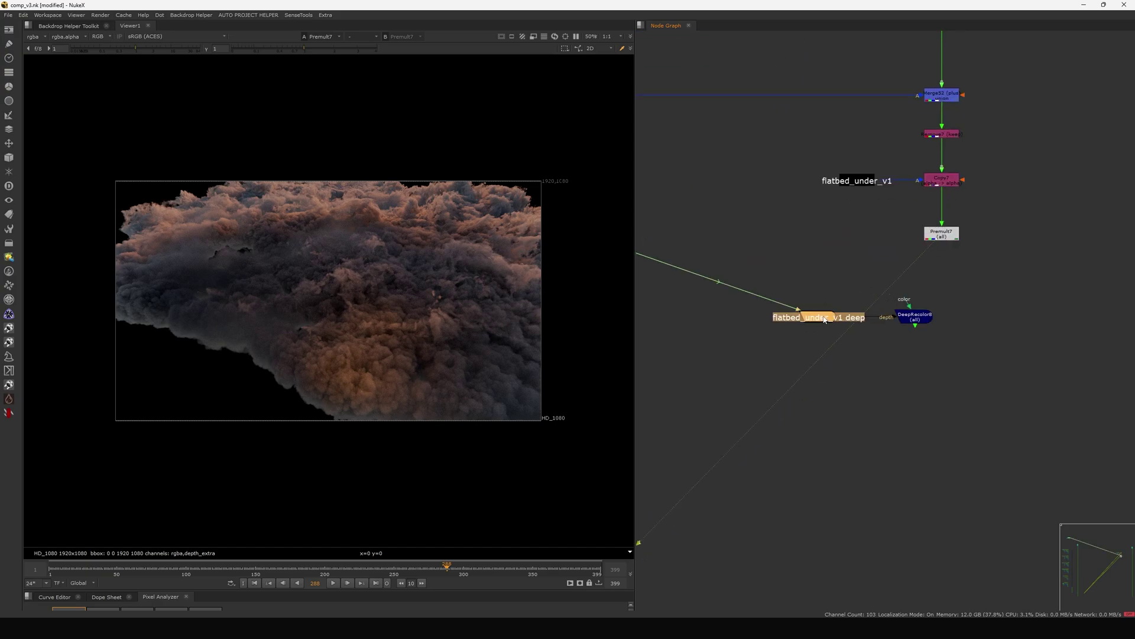
Connect the DeepRecolor's color input to Premult7, display its result, and align it and the deep source below the Premult.
key(1)
click(927, 306)
scroll(917, 307, up, 2)
click(919, 326)
key(1)
drag(901, 304, 954, 208)
drag(918, 323, 947, 310)
drag(771, 324, 797, 313)
drag(950, 309, 953, 309)
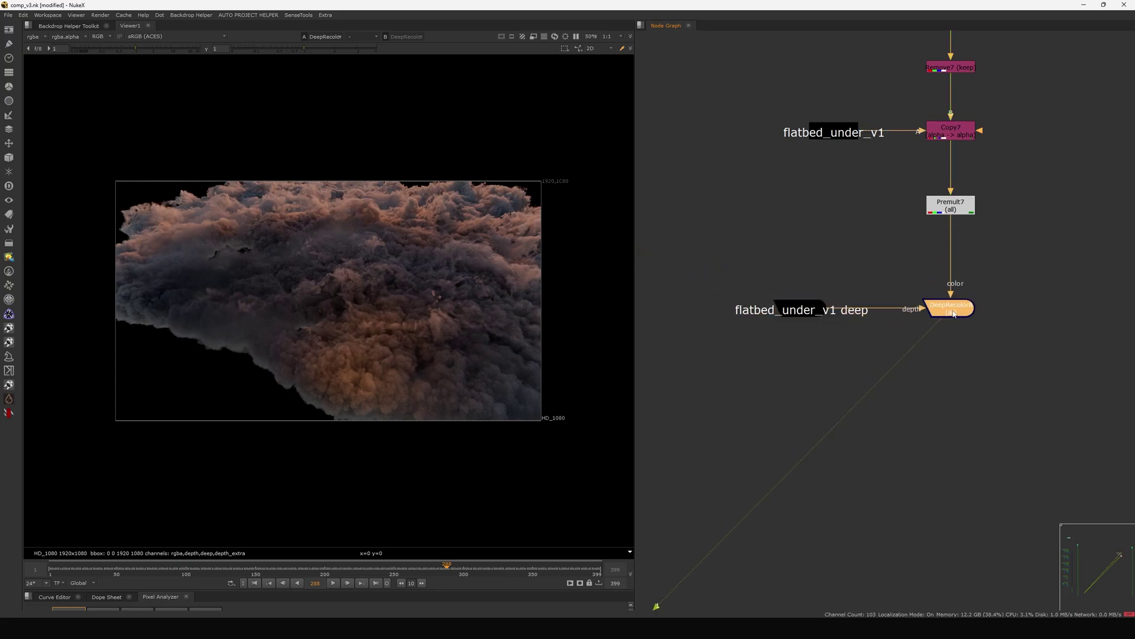
Examine the full node tree from the AOV branches down to the DeepRecolor.
scroll(948, 302, down, 1)
click(910, 323)
scroll(910, 323, down, 5)
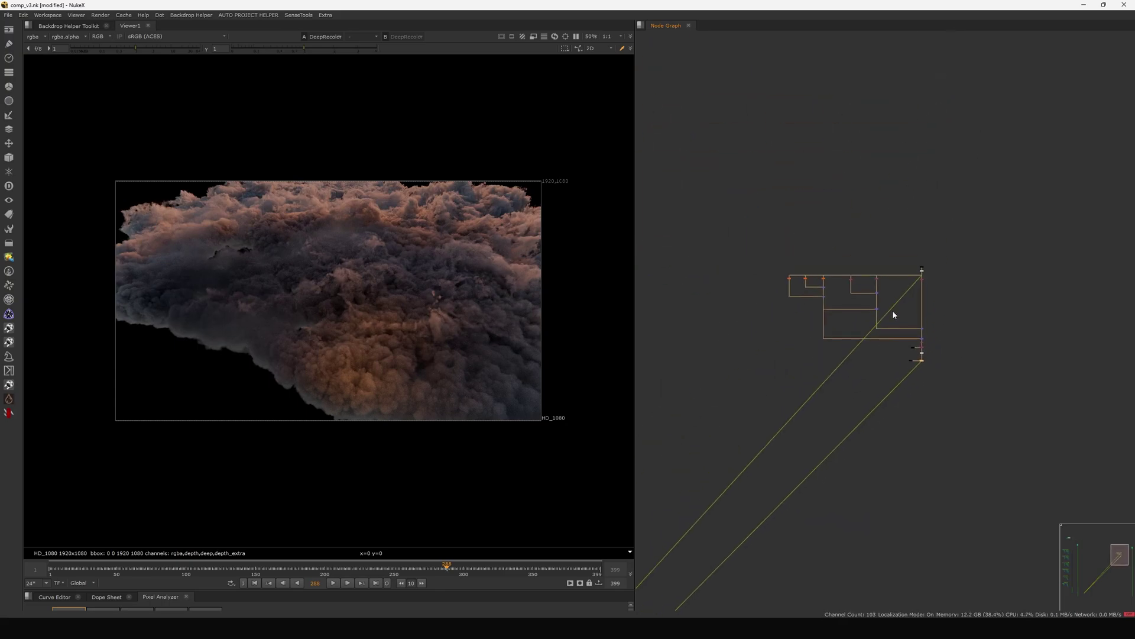
scroll(892, 314, up, 2)
drag(978, 233, 662, 378)
middle_drag(922, 401, 880, 330)
scroll(893, 334, up, 3)
scroll(887, 361, down, 6)
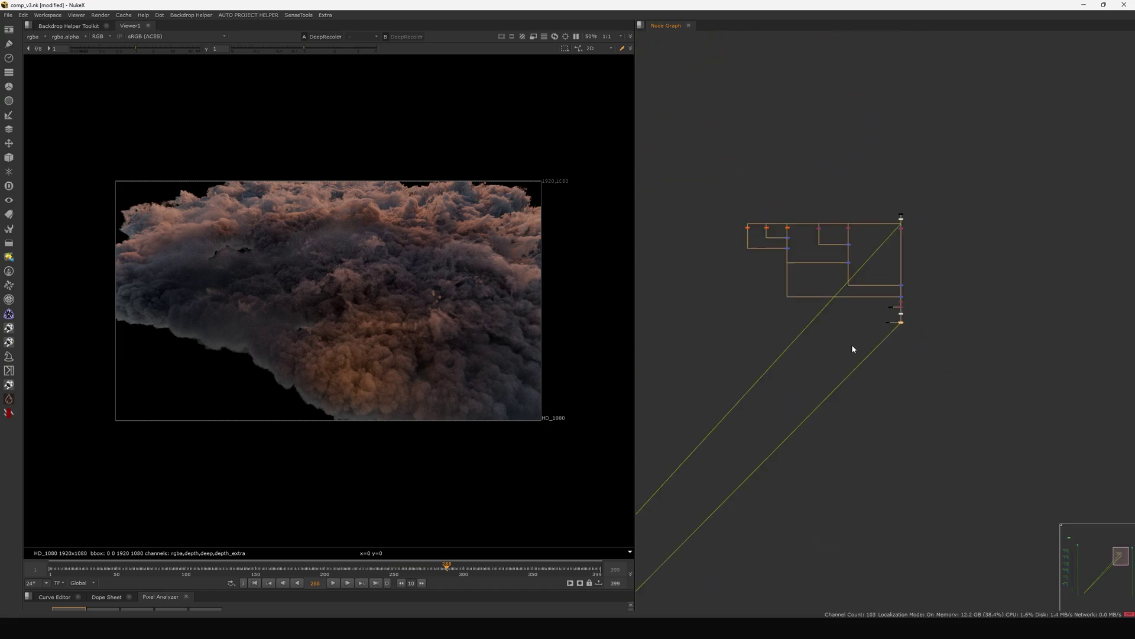
drag(935, 247, 864, 334)
scroll(881, 333, up, 6)
drag(980, 295, 906, 348)
middle_drag(948, 323, 853, 328)
Add a DeepMerge node with the combine operation beside and below the DeepRecolor.
scroll(882, 309, up, 3)
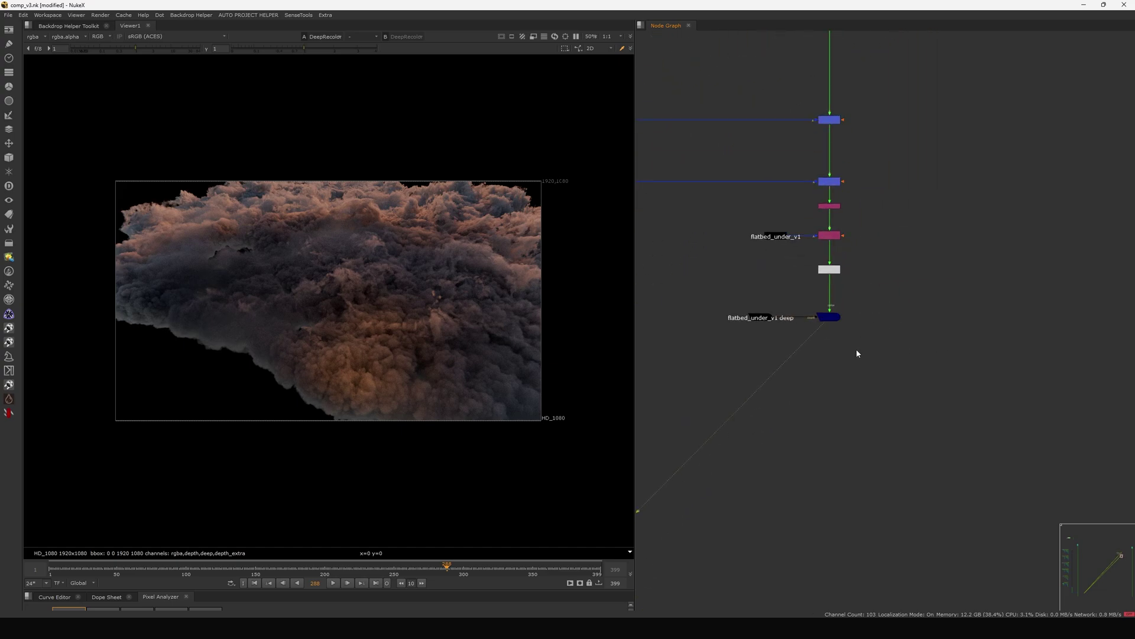
key(Tab)
text(deepmer)
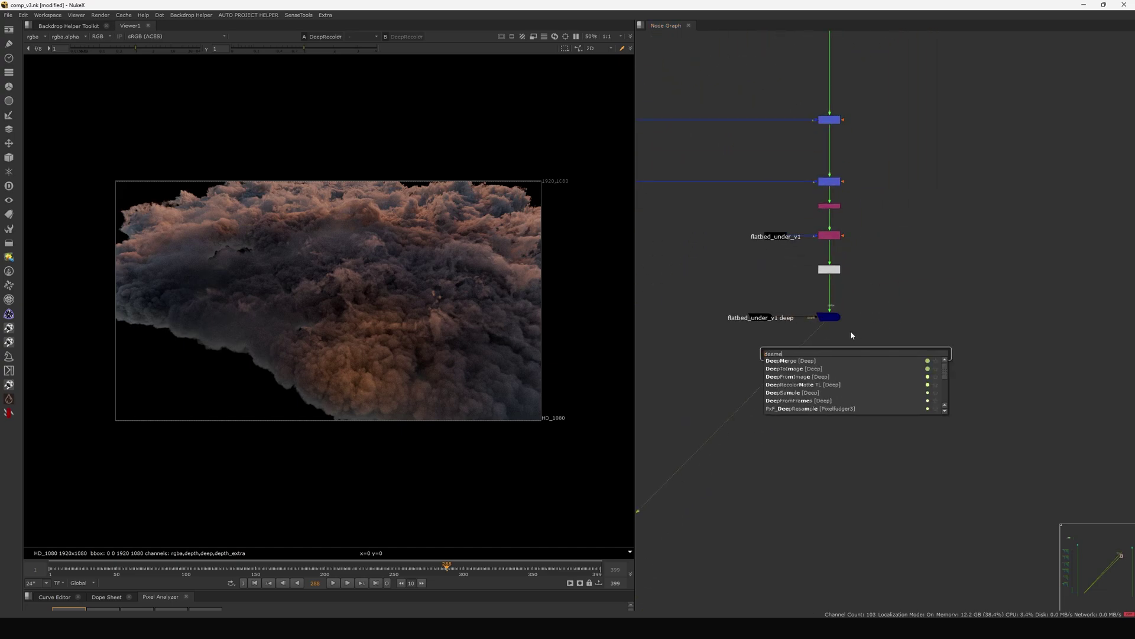
key(Return)
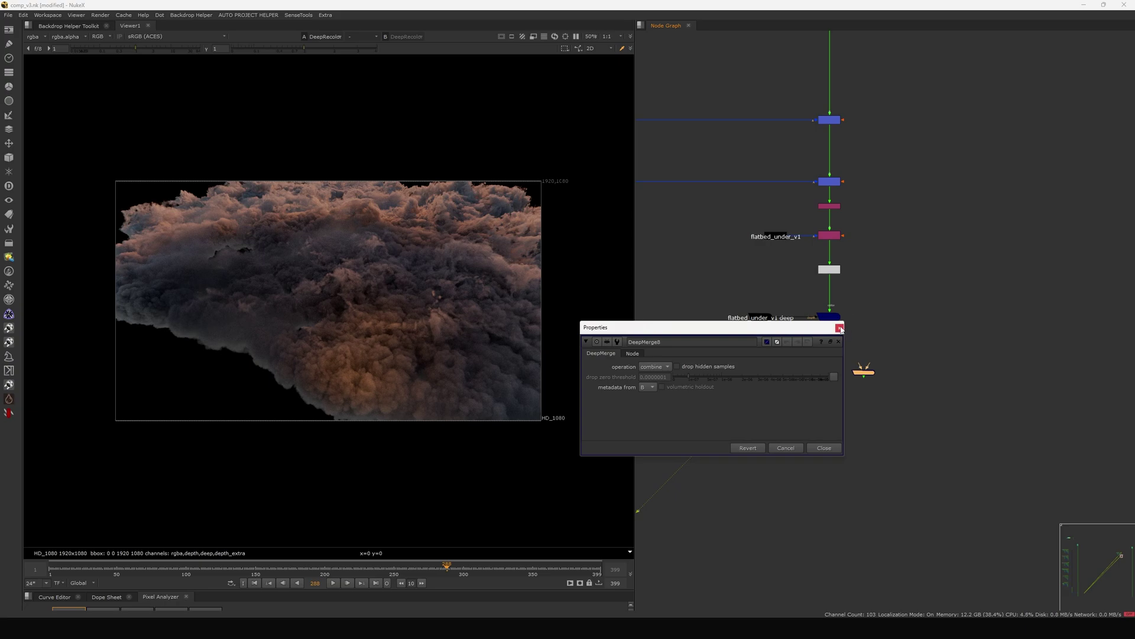
Connect the DeepMerge to the DeepRecolor and place it far to the side on the same row as the DeepRecolor.
click(840, 329)
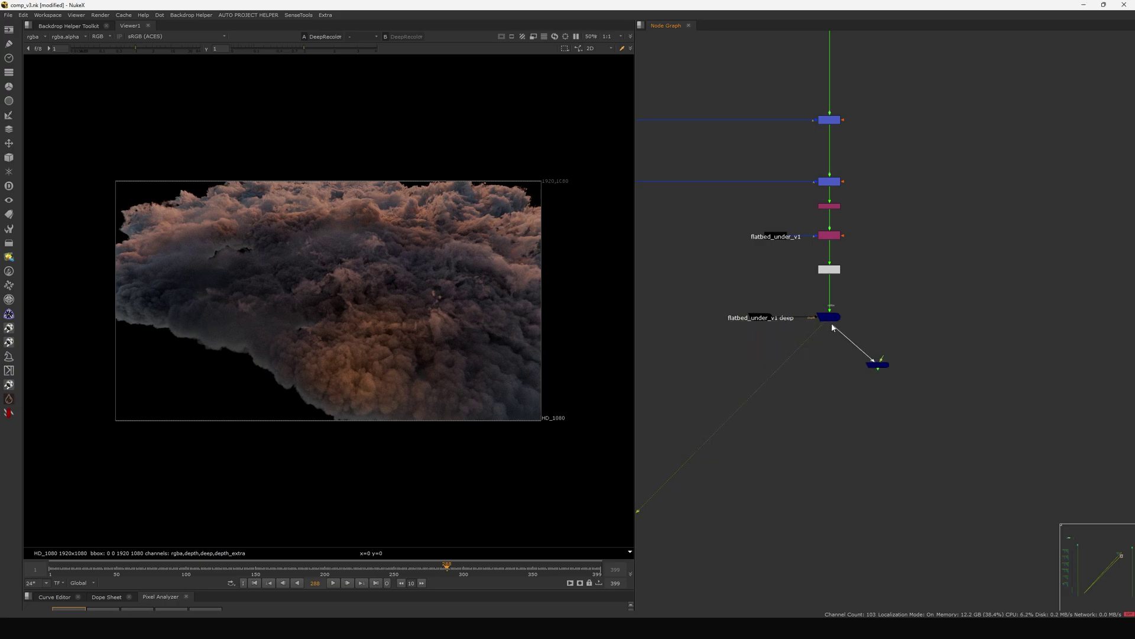
scroll(833, 327, down, 5)
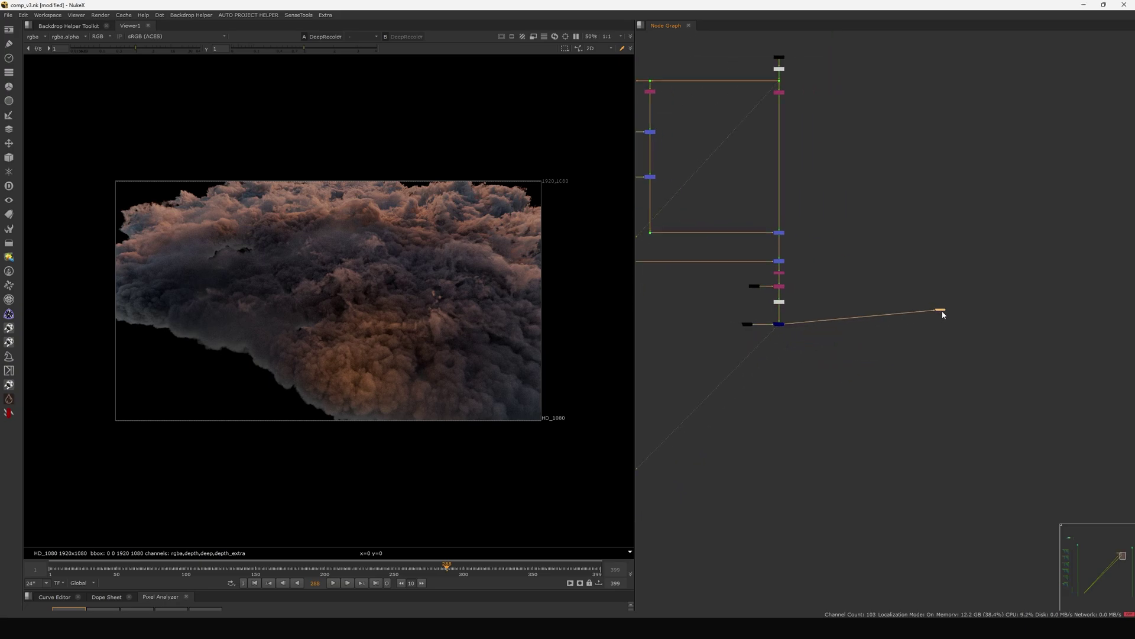
scroll(965, 323, down, 6)
middle_drag(964, 320, 893, 330)
scroll(893, 330, up, 8)
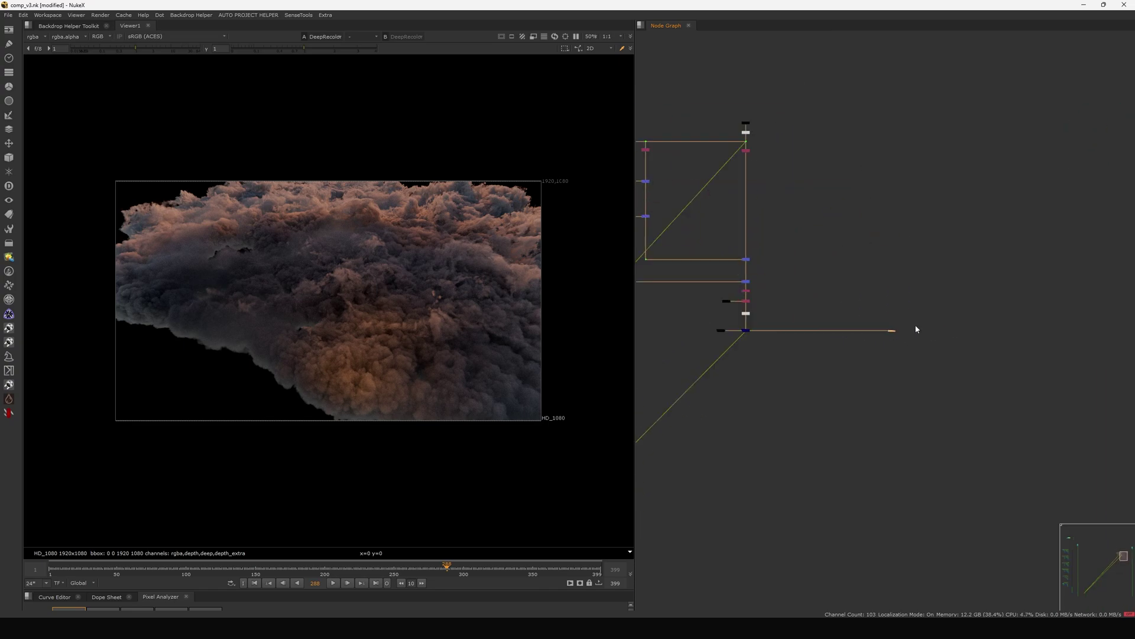
Add a Reformat node above the DeepMerge.
click(847, 220)
key(Tab)
text(reformat)
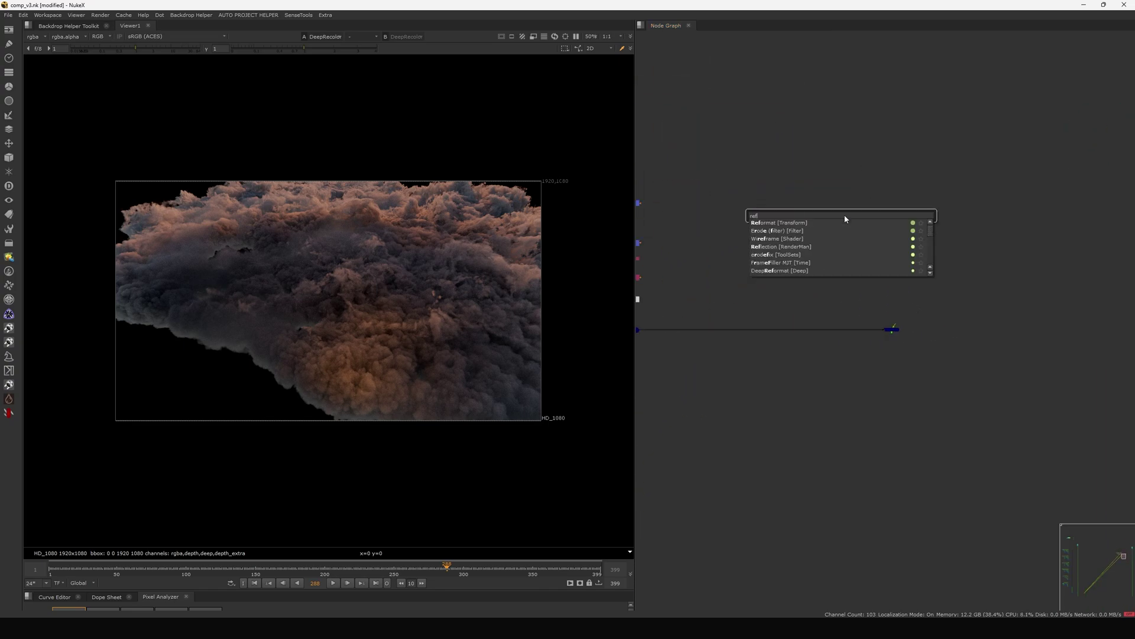
key(Return)
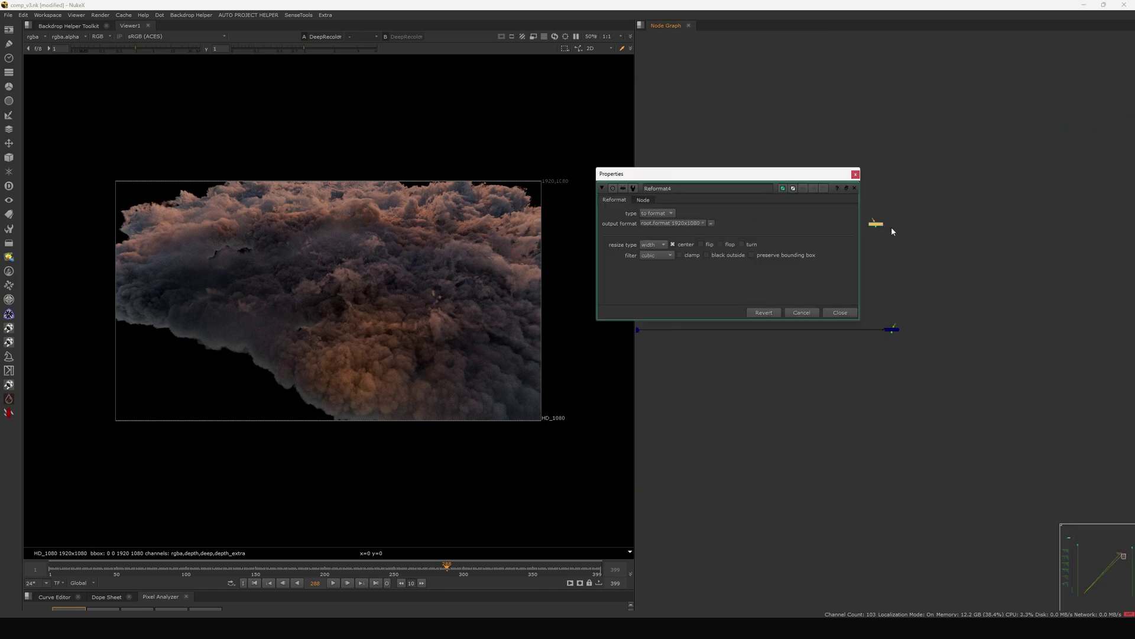
middle_drag(892, 232, 902, 239)
middle_click(903, 240)
middle_drag(876, 340, 713, 433)
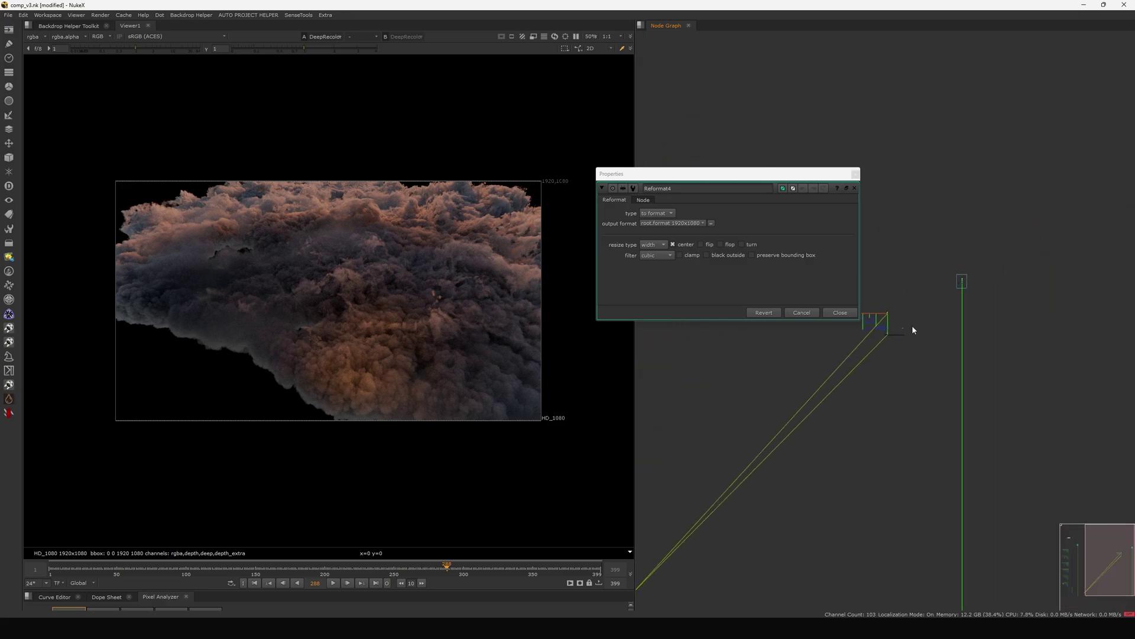
scroll(912, 329, down, 3)
scroll(880, 343, up, 2)
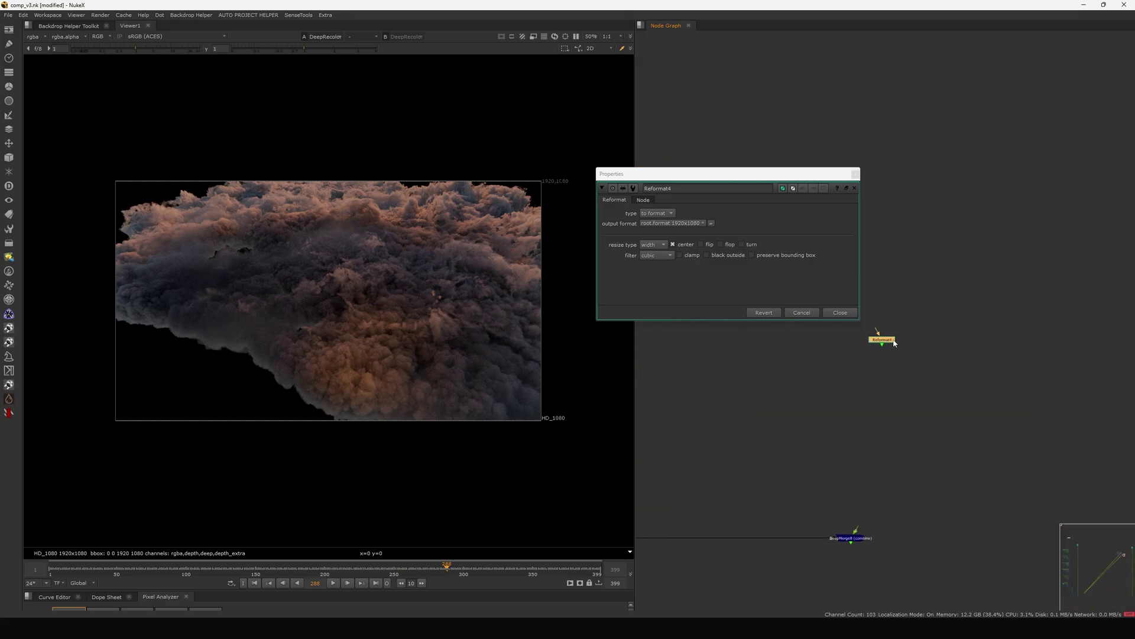
Add a DeepFromImage node directly beneath the Reformat.
key(Tab)
text(deepfr)
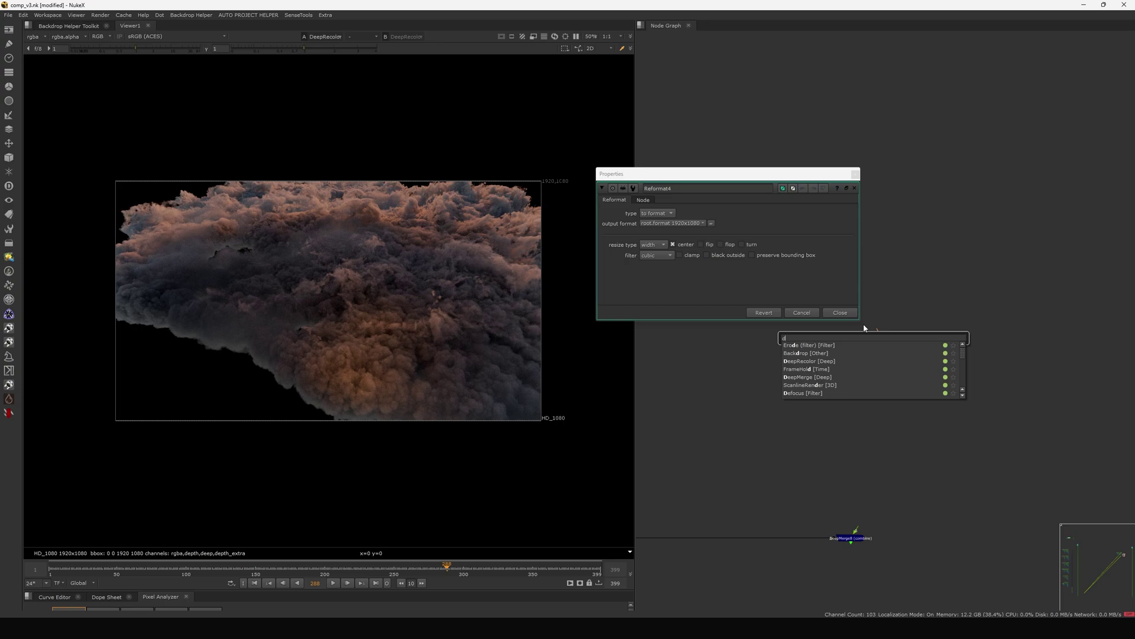
key(Return)
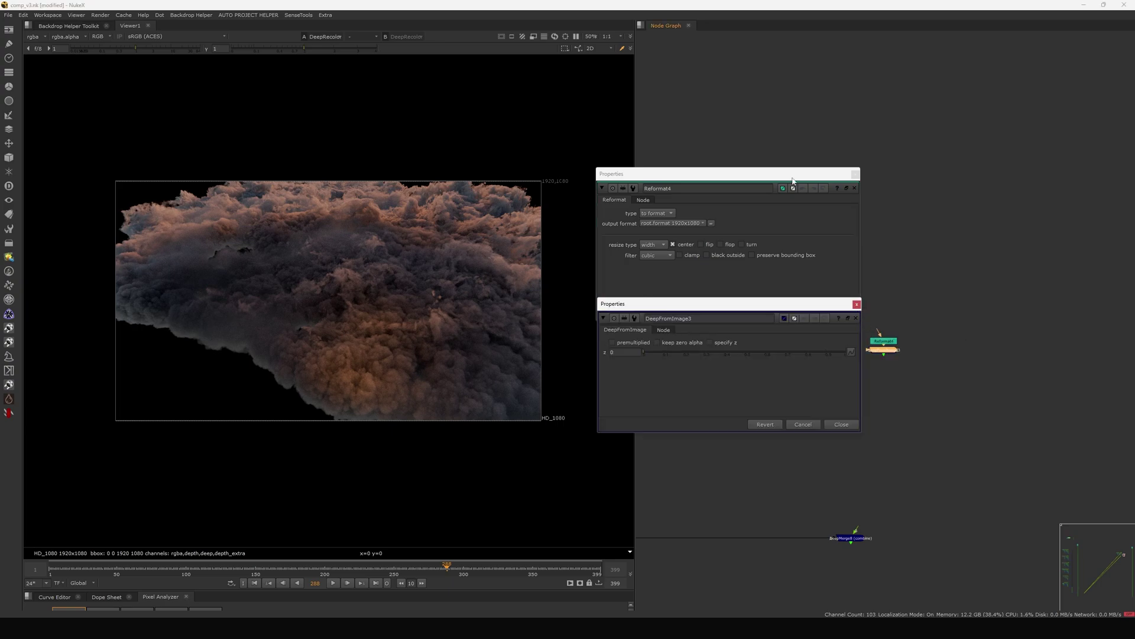
click(843, 425)
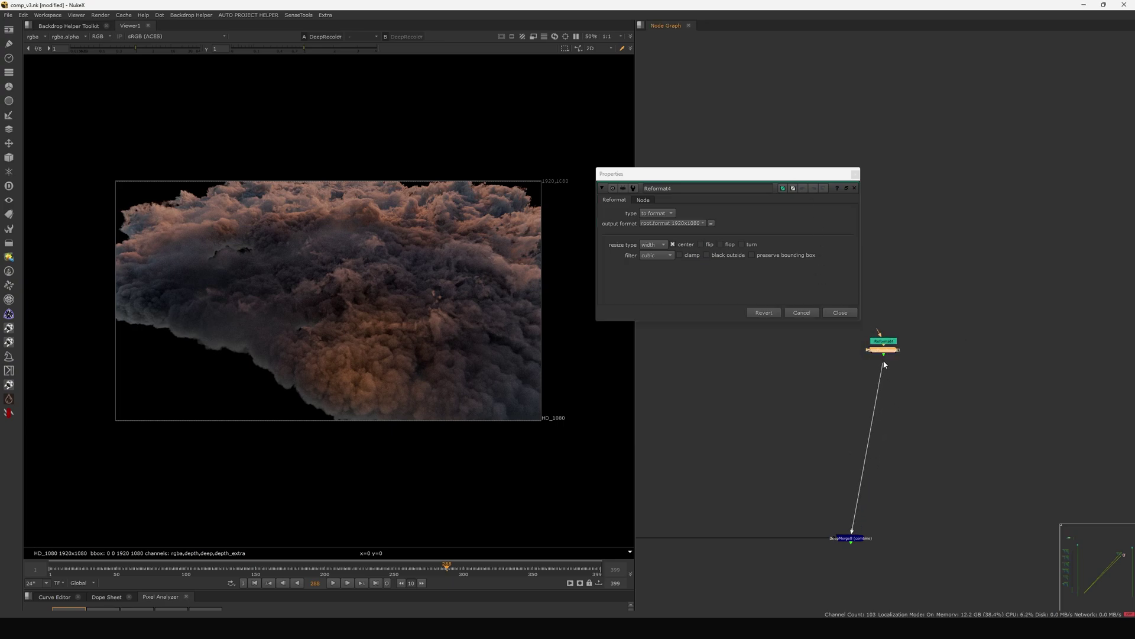
Connect the DeepFromImage to the DeepMerge's free input and align it and the Reformat directly above the DeepMerge.
drag(905, 343, 885, 355)
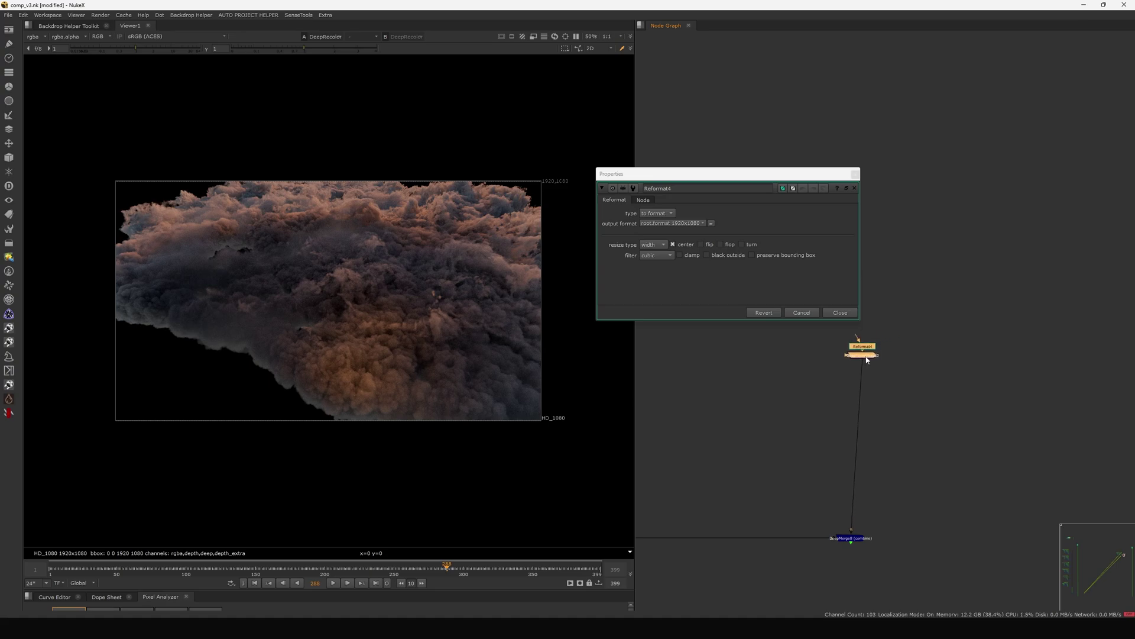
click(847, 332)
click(842, 312)
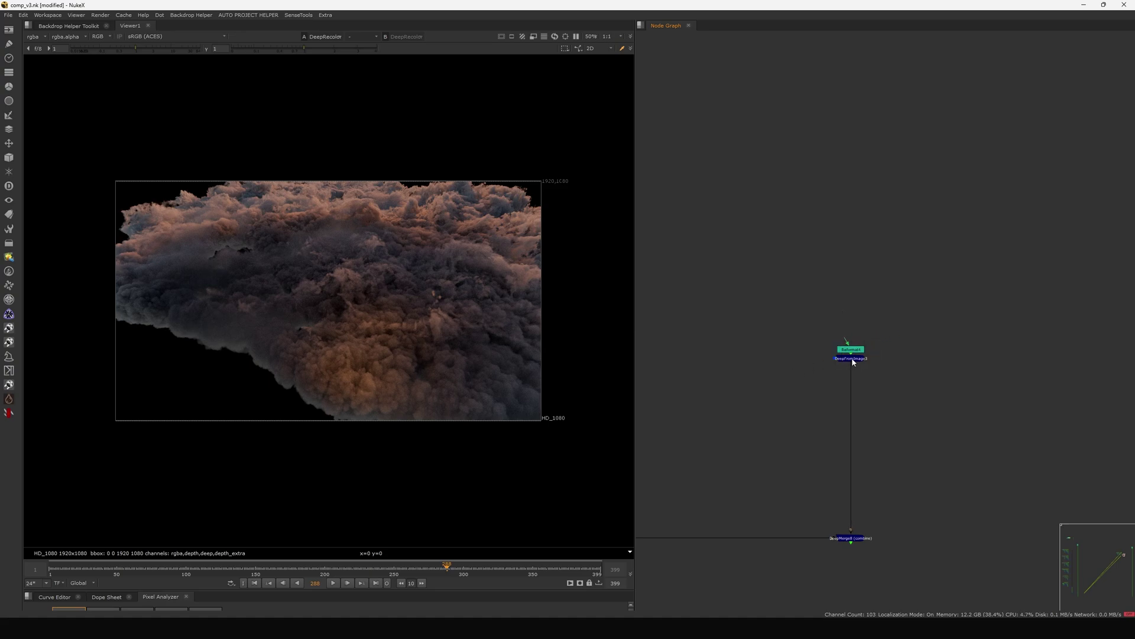
drag(851, 359, 852, 365)
mouse_move(834, 426)
middle_down()
mouse_move(856, 354)
mouse_move(874, 336)
middle_up()
Display the DeepMerge's result and toggle the node off and on to compare the output.
drag(958, 409, 854, 465)
key(d)
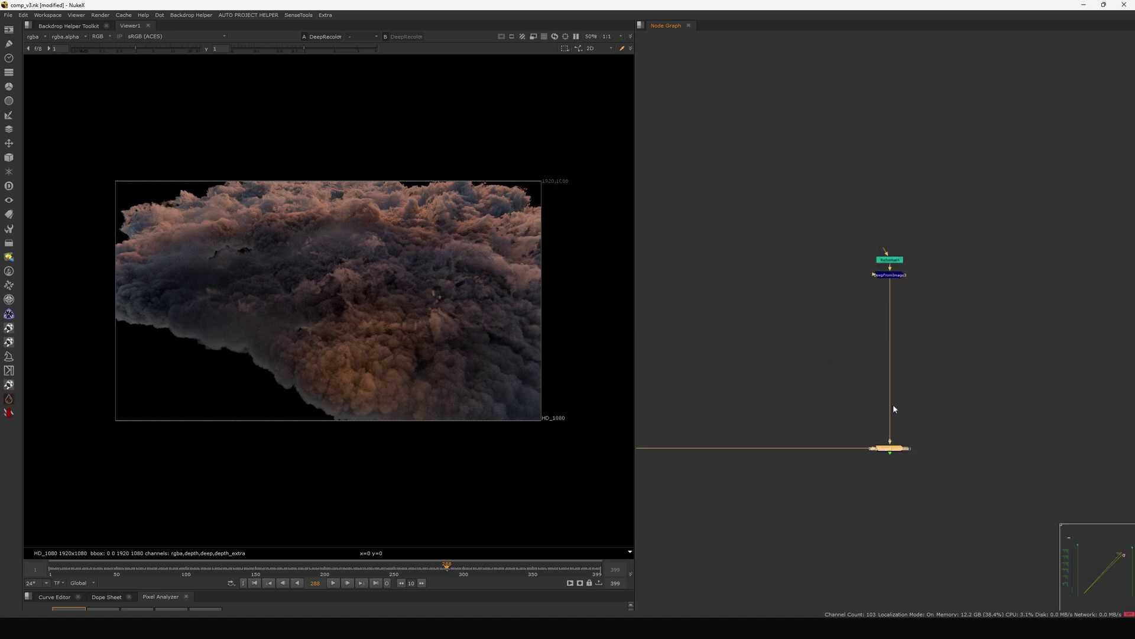
key(d)
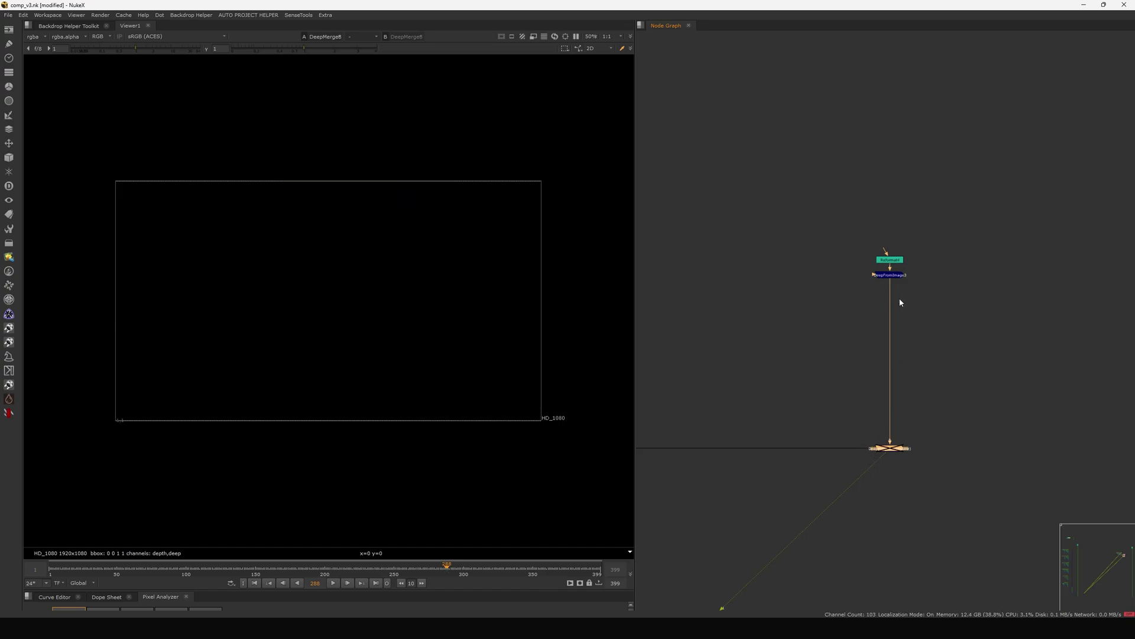
key(d)
key(d)
key(d)
Move the Reformat and DeepFromImage pair higher above the DeepMerge.
scroll(866, 358, down, 5)
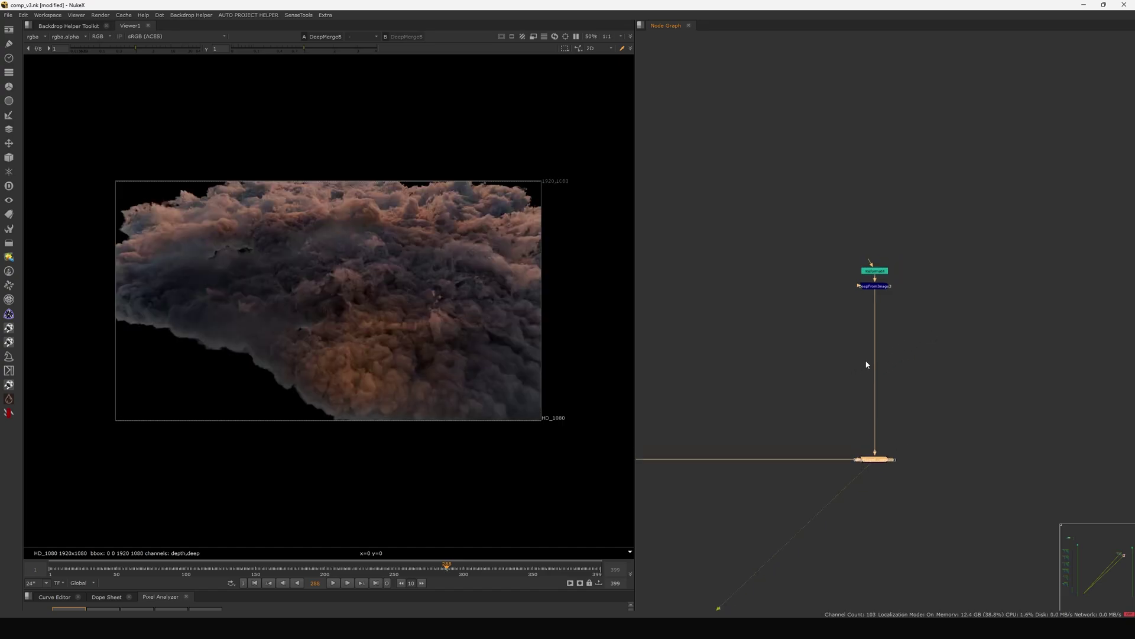
scroll(881, 342, up, 3)
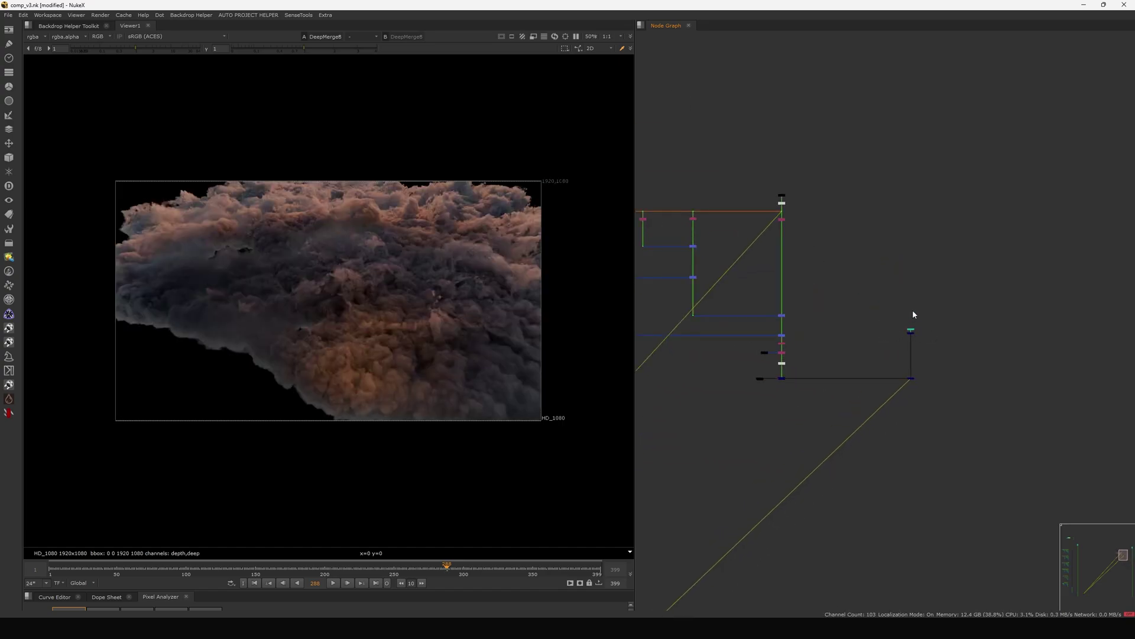
scroll(909, 329, up, 2)
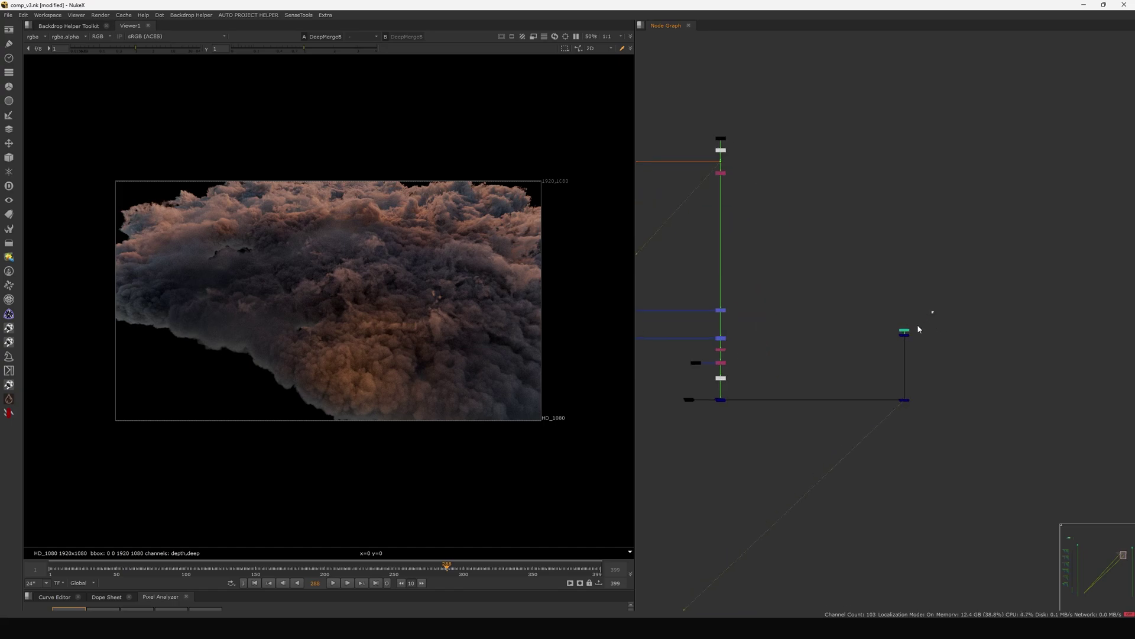
scroll(882, 225, down, 5)
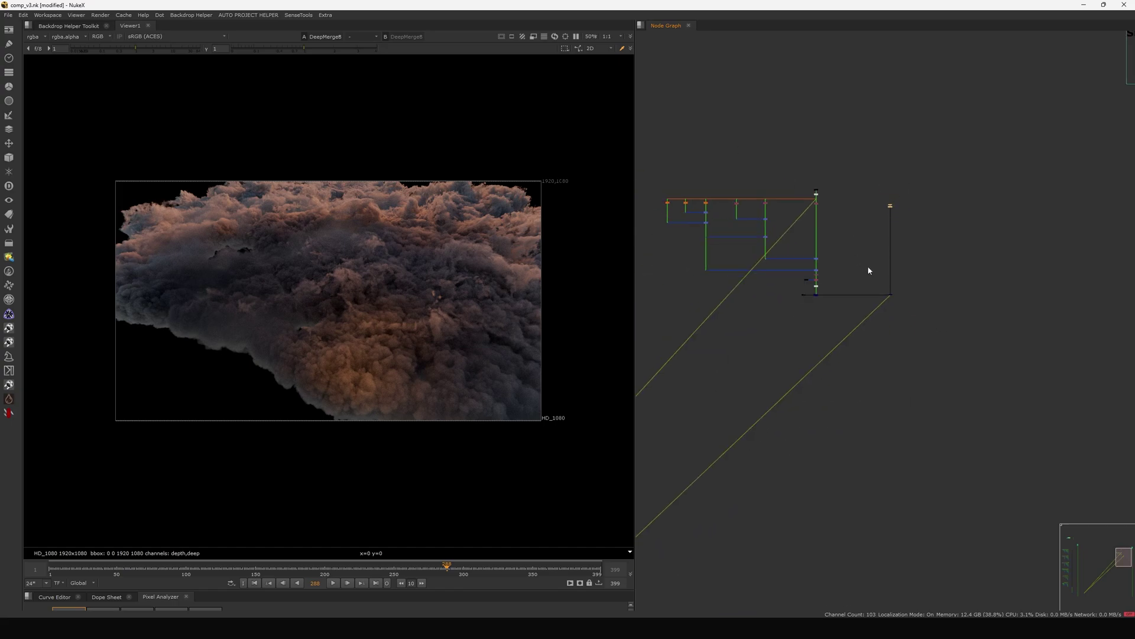
Add a DeepToImage node below the DeepMerge and display its result.
key(Tab)
text(deepfr)
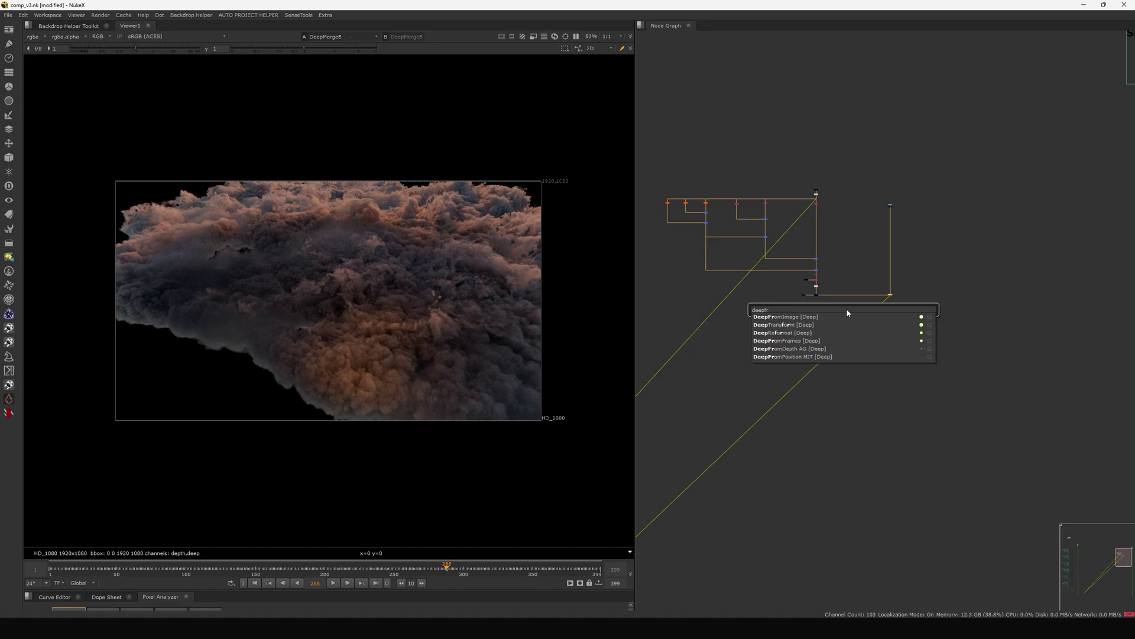
key(BackSpace)
key(BackSpace)
text(to)
key(Down)
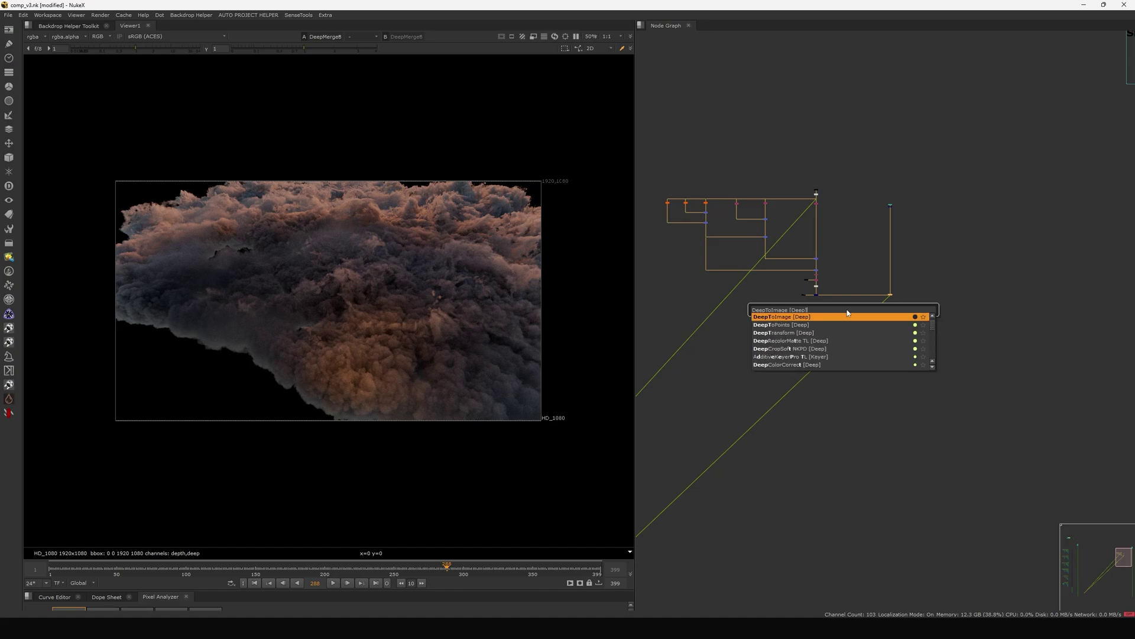
key(Return)
click(858, 374)
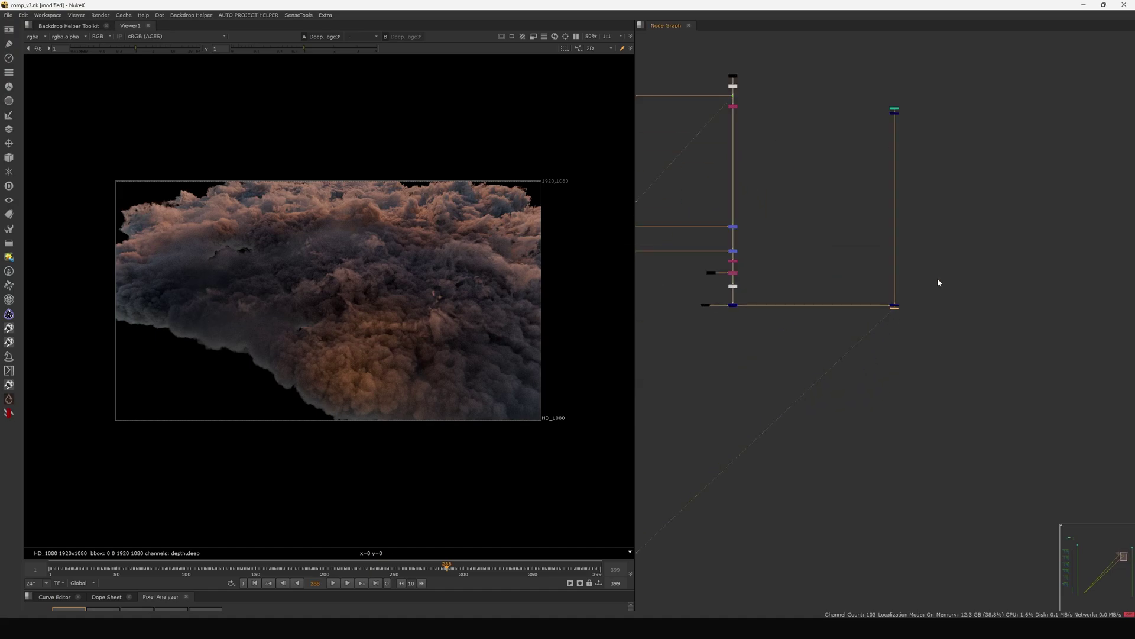
scroll(938, 281, down, 5)
scroll(923, 284, up, 8)
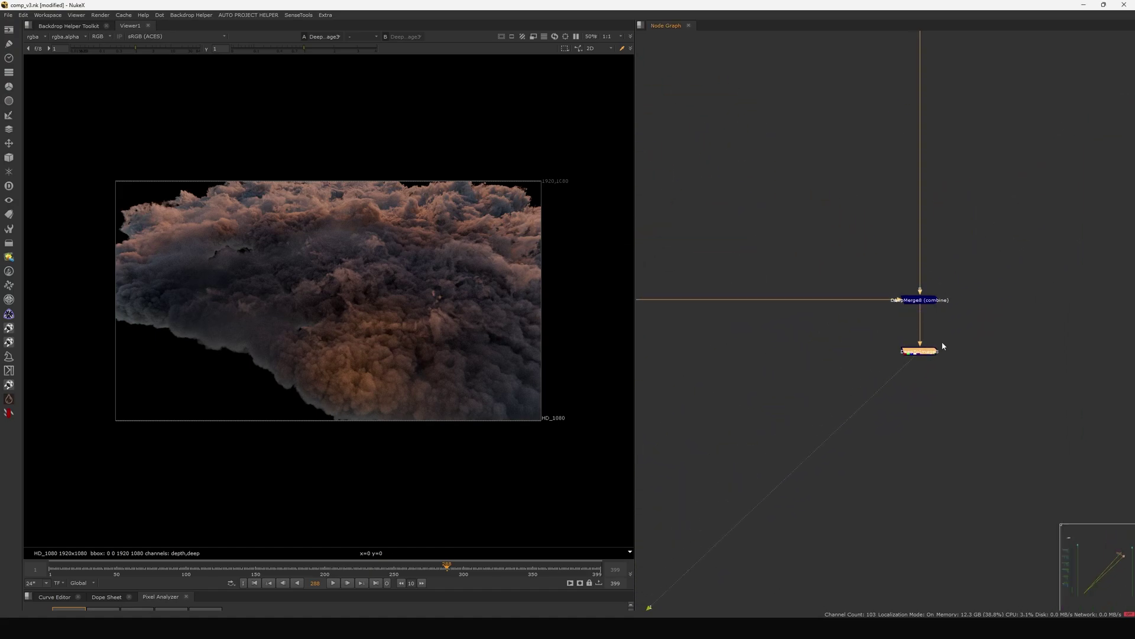
Add a Merge with the over operation after the DeepToImage and insert it into the background's vertical pipe.
drag(984, 330, 828, 411)
key(m)
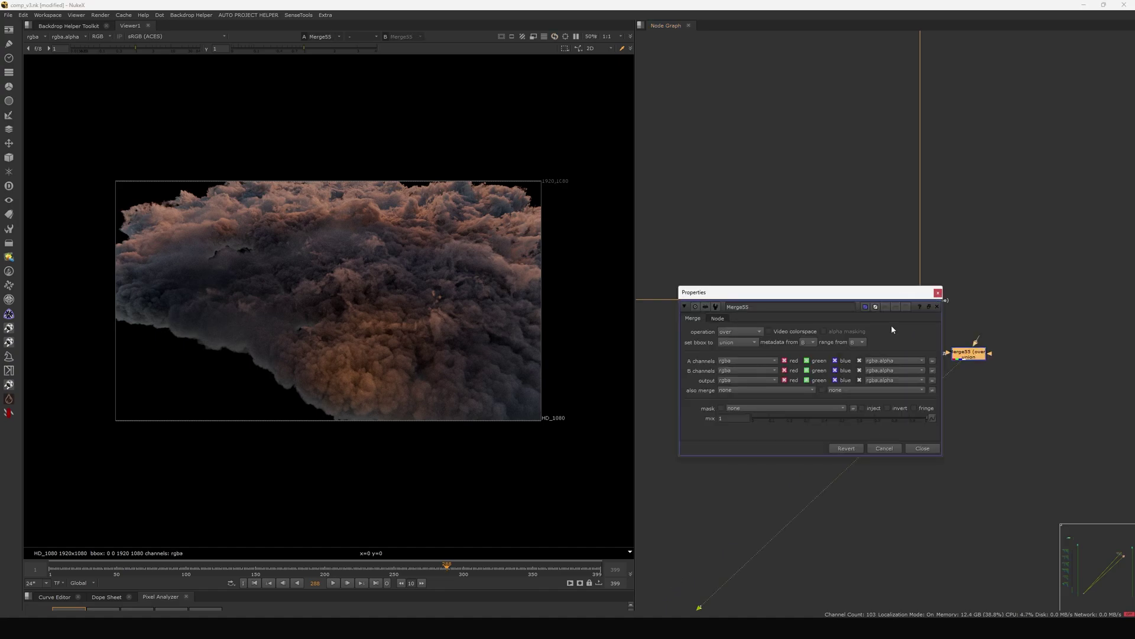
click(938, 292)
scroll(859, 328, up, 5)
scroll(942, 314, up, 10)
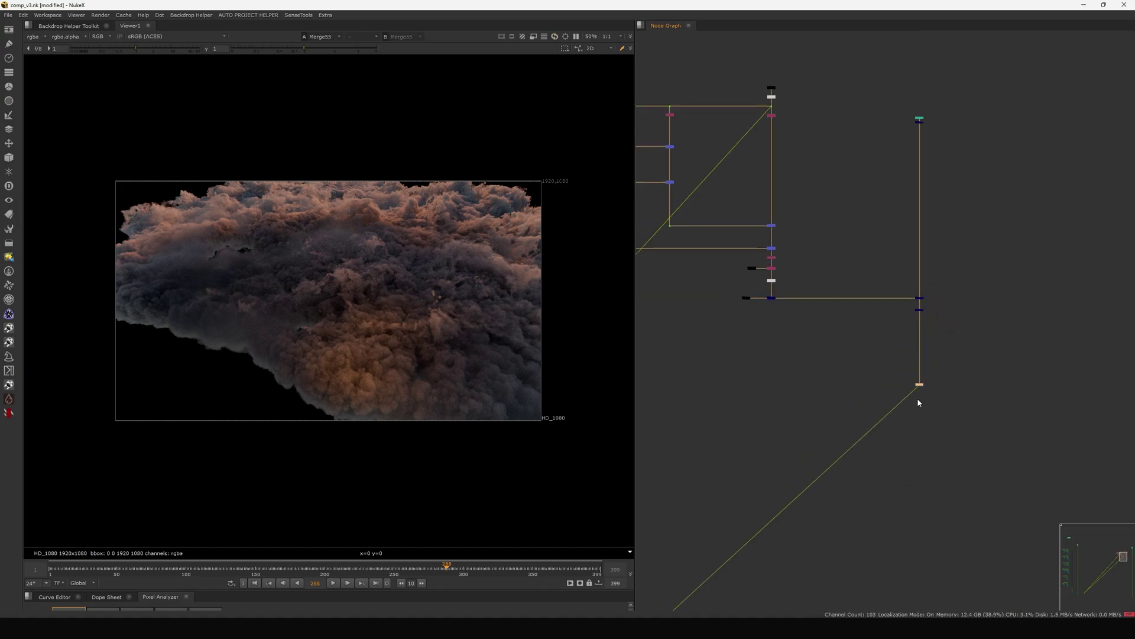
drag(868, 366, 885, 382)
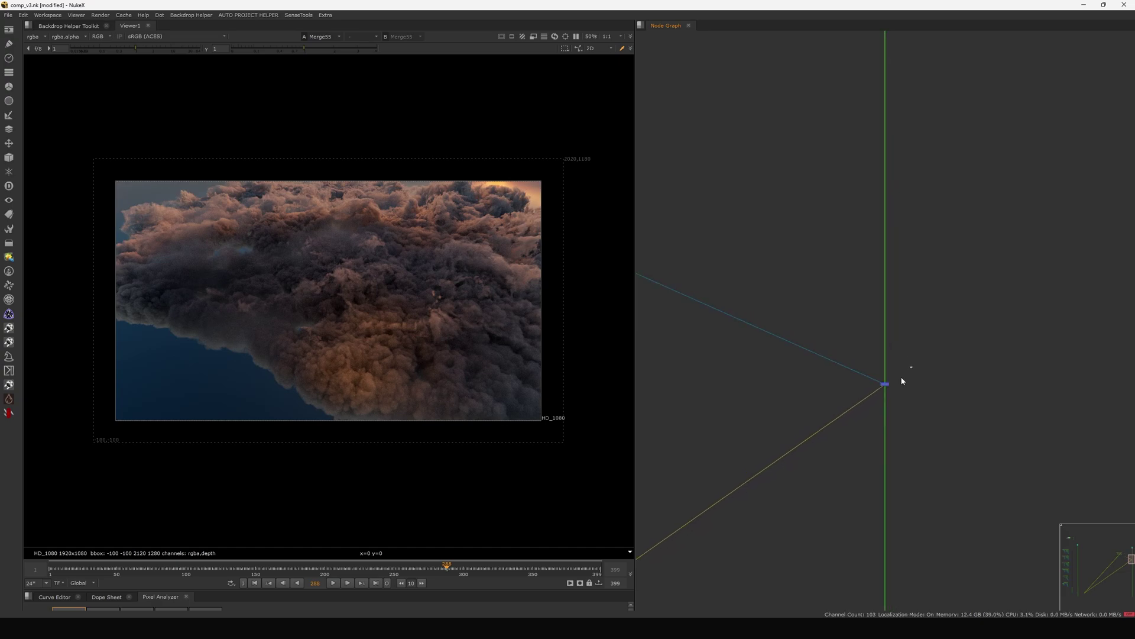
Route the DeepToImage output into the over Merge at a right angle through a Dot.
scroll(896, 378, down, 10)
scroll(897, 370, up, 5)
drag(941, 352, 849, 407)
key(comma)
Display the DeepToImage result beneath the last DeepMerge of the existing full comp.
scroll(909, 374, down, 9)
middle_drag(859, 382, 897, 356)
middle_drag(820, 355, 840, 353)
scroll(803, 437, up, 8)
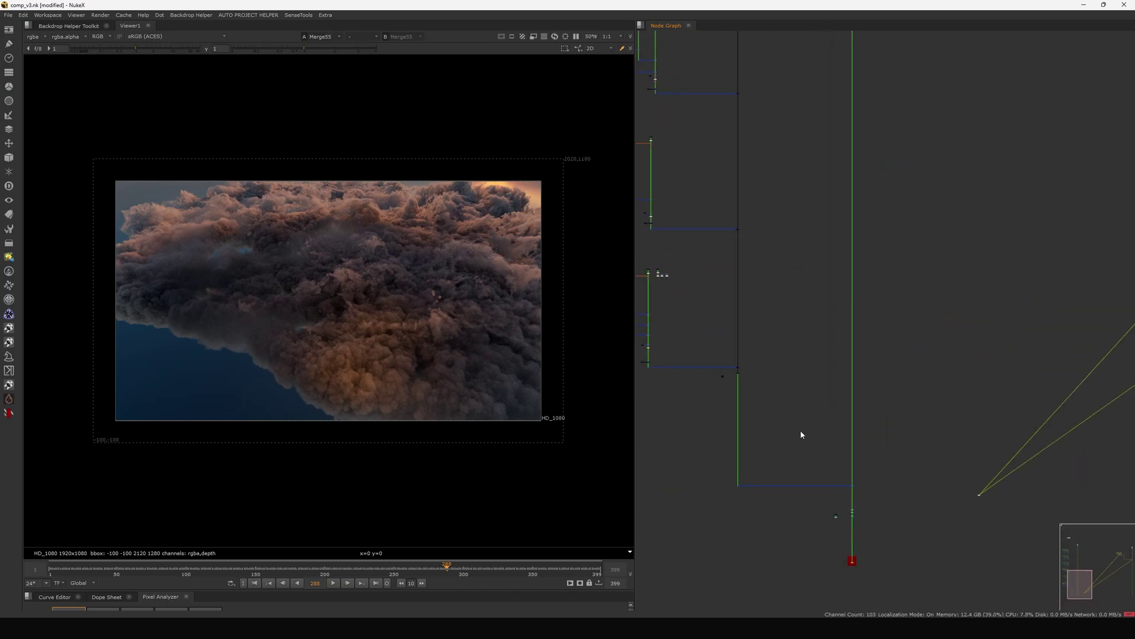
middle_drag(800, 431, 830, 408)
scroll(800, 353, down, 1)
scroll(773, 350, up, 11)
middle_drag(793, 346, 849, 326)
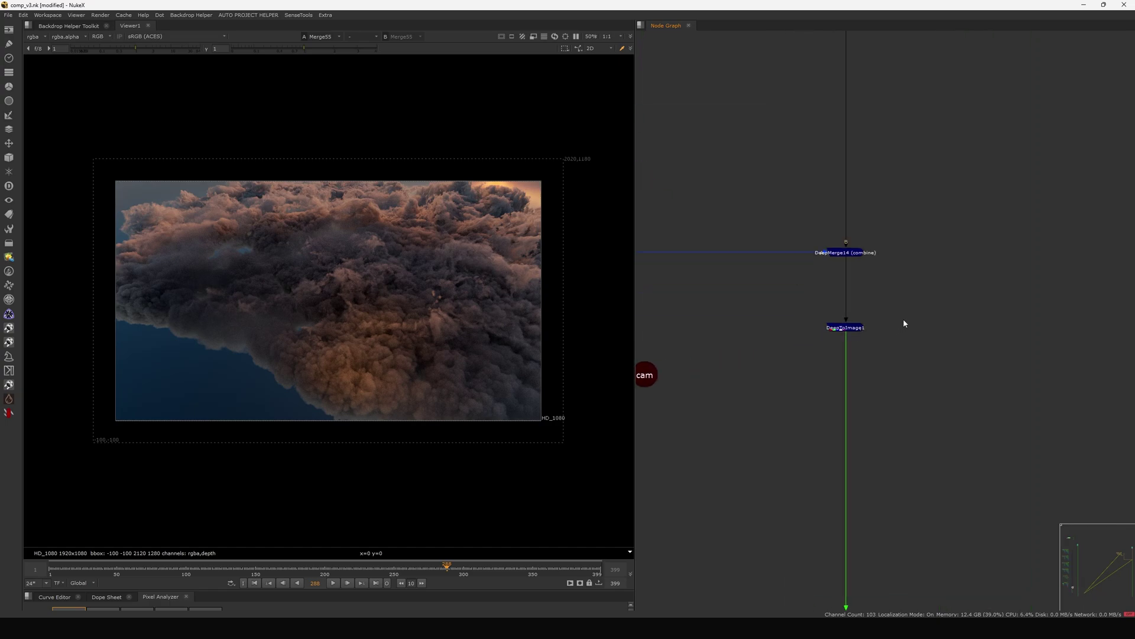
drag(925, 309, 752, 379)
key(1)
Display Merge1, where the existing comp's deep result is placed over the background.
scroll(749, 381, down, 6)
middle_drag(712, 410, 817, 374)
scroll(816, 374, down, 6)
middle_drag(932, 461, 875, 386)
drag(892, 402, 955, 439)
key(1)
Examine the whole node graph, from the new smoke branch to the stacked AOV trees of the other render layers.
scroll(917, 374, down, 2)
scroll(905, 361, down, 9)
middle_drag(835, 400, 757, 497)
scroll(952, 302, up, 1)
drag(954, 298, 1026, 357)
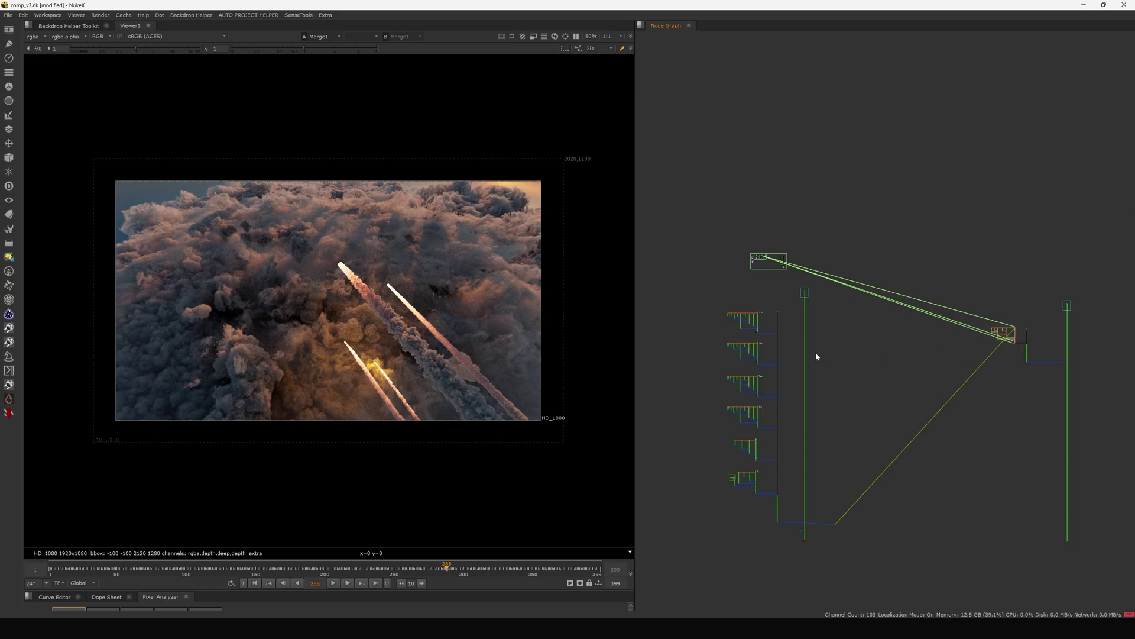
scroll(769, 321, up, 10)
middle_drag(725, 252, 815, 264)
scroll(828, 266, down, 8)
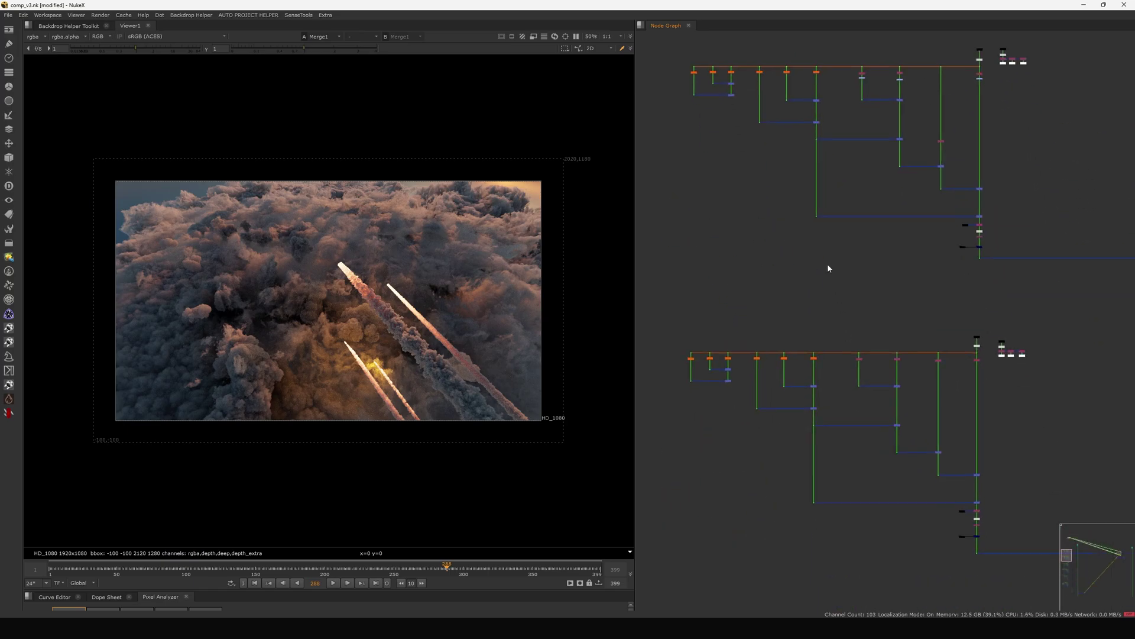
scroll(842, 326, up, 8)
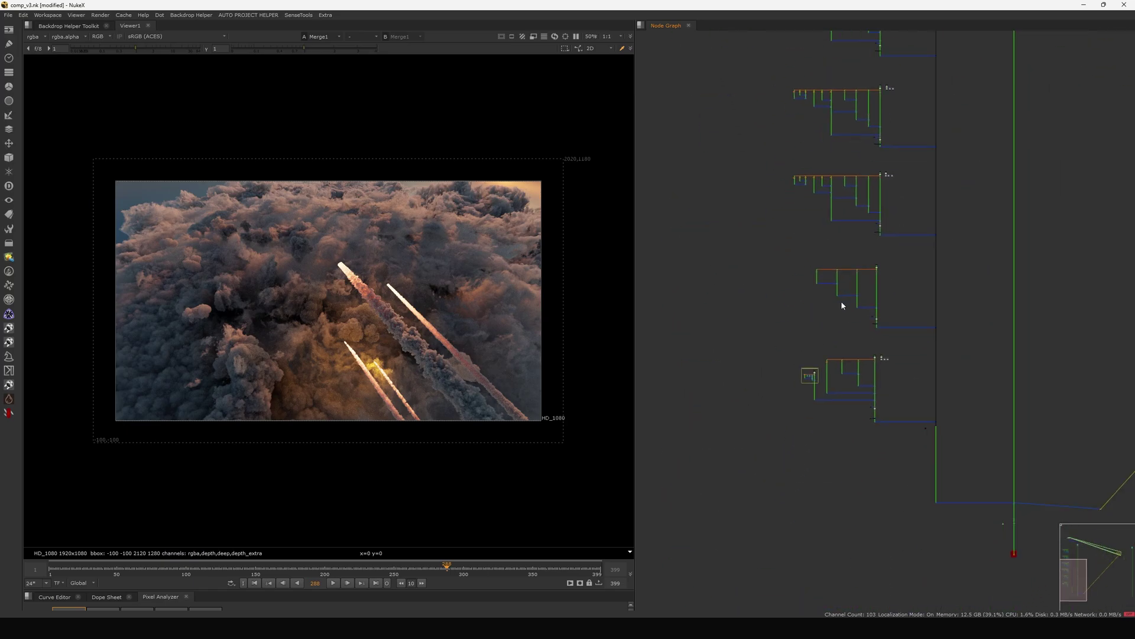
scroll(871, 327, up, 6)
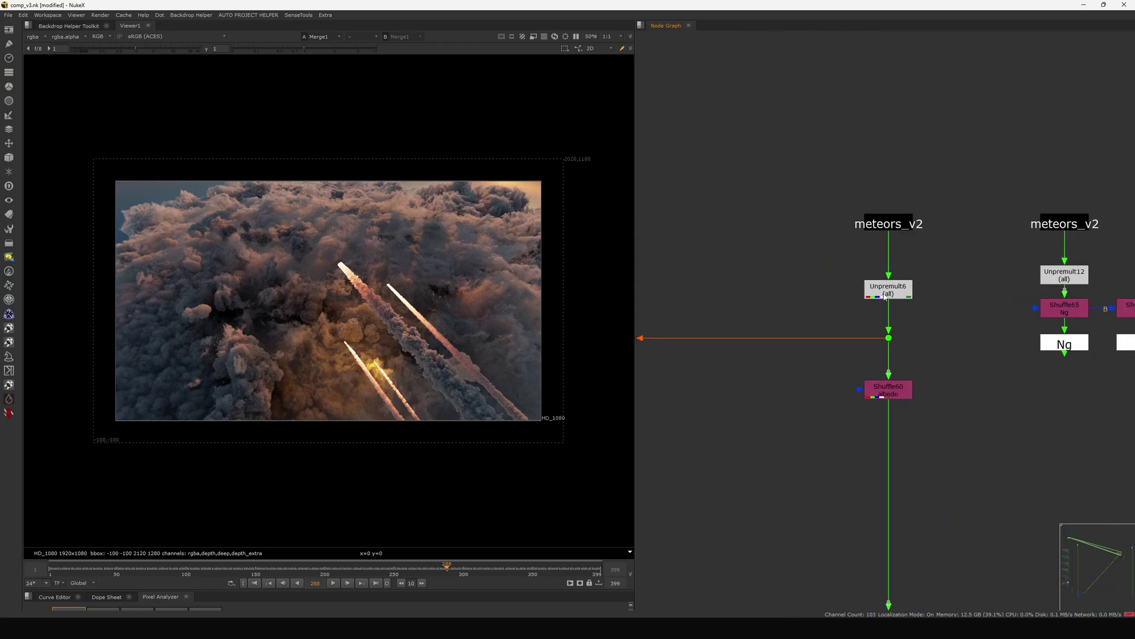
Display the meteors_v2 source and select its neighbouring Ng, P and DEPTH utility branch.
drag(968, 197, 821, 248)
key(1)
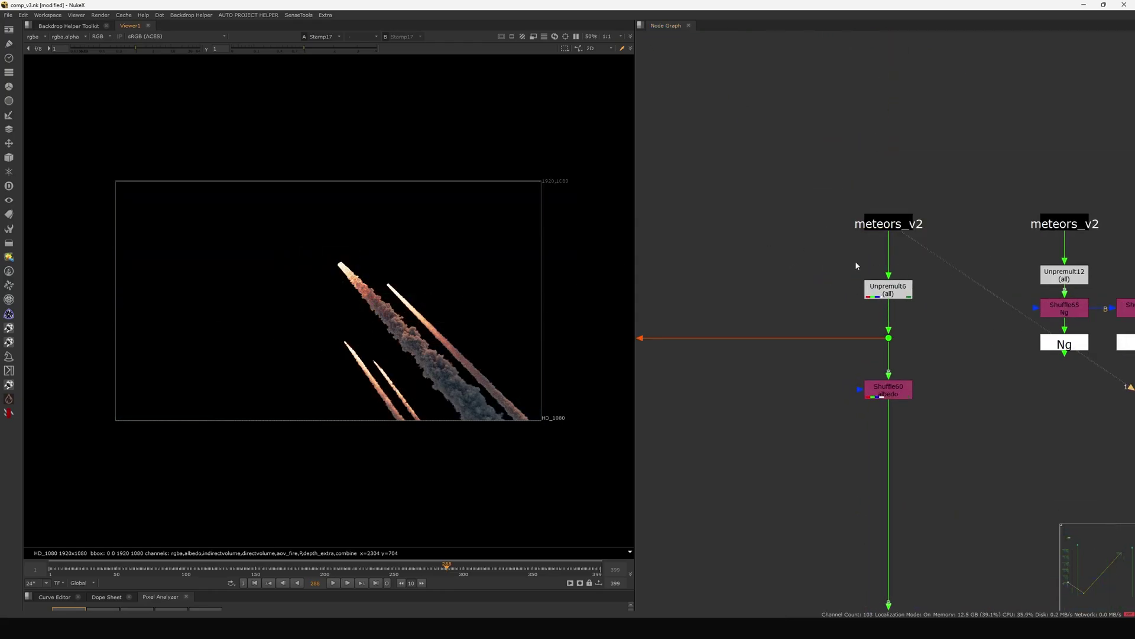
scroll(894, 280, down, 3)
middle_drag(907, 288, 758, 308)
drag(1015, 224, 756, 376)
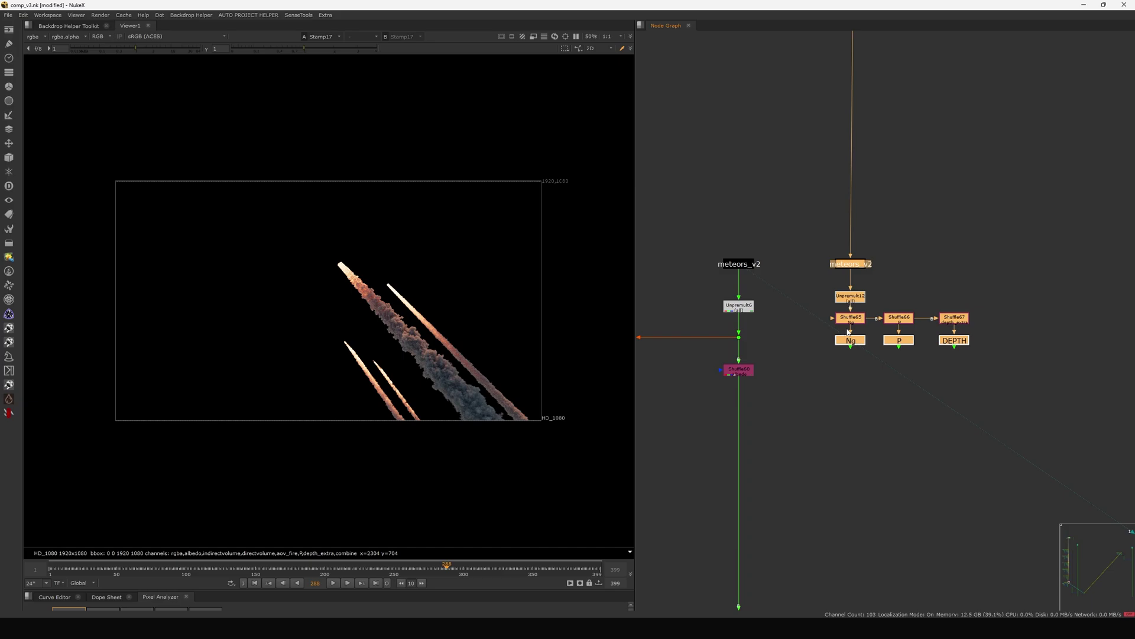
Display the meteors_v2 tree's Unpremult6 result, followed by its albedo Shuffle.
middle_drag(745, 313, 811, 312)
click(810, 307)
key(1)
scroll(811, 310, down, 7)
middle_drag(783, 348, 818, 324)
scroll(858, 298, up, 8)
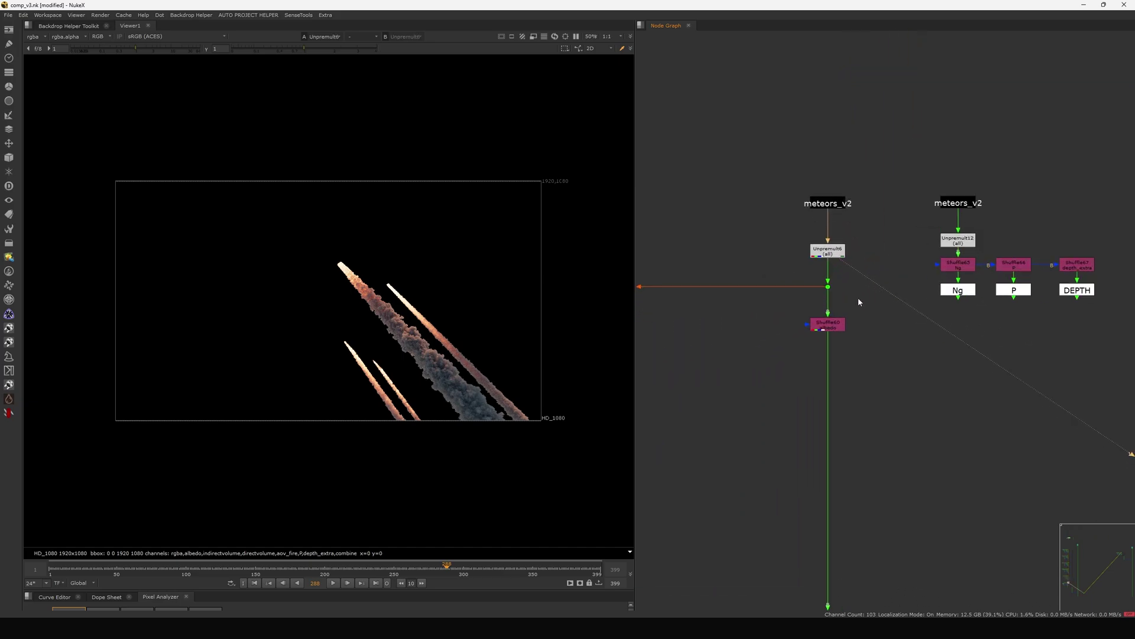
click(831, 327)
key(1)
scroll(849, 306, down, 4)
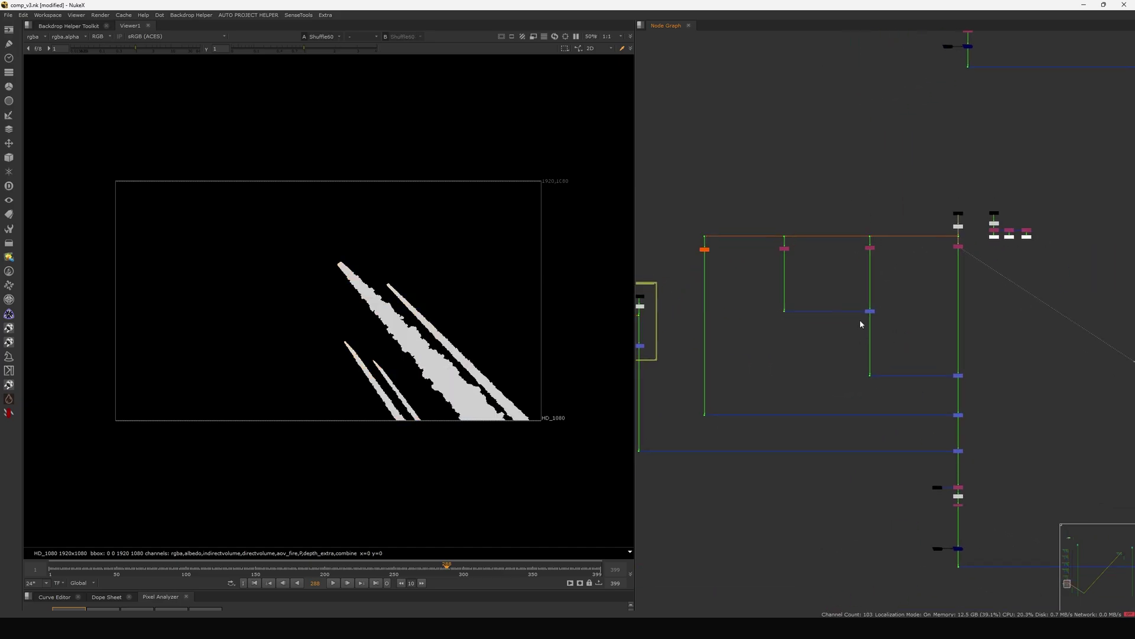
Display the rebuilt Merge38 result of the meteors tree, followed by its meteors_v2 source.
drag(956, 350, 956, 351)
key(1)
middle_drag(945, 336, 905, 354)
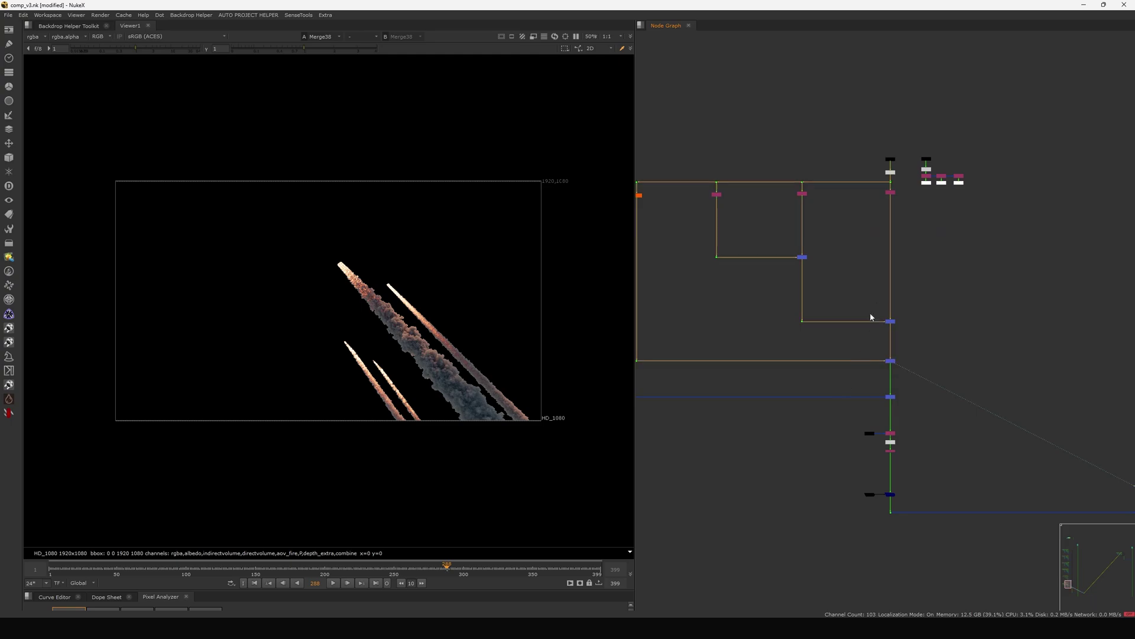
middle_drag(870, 314, 851, 368)
scroll(864, 227, up, 5)
drag(906, 177, 823, 213)
key(1)
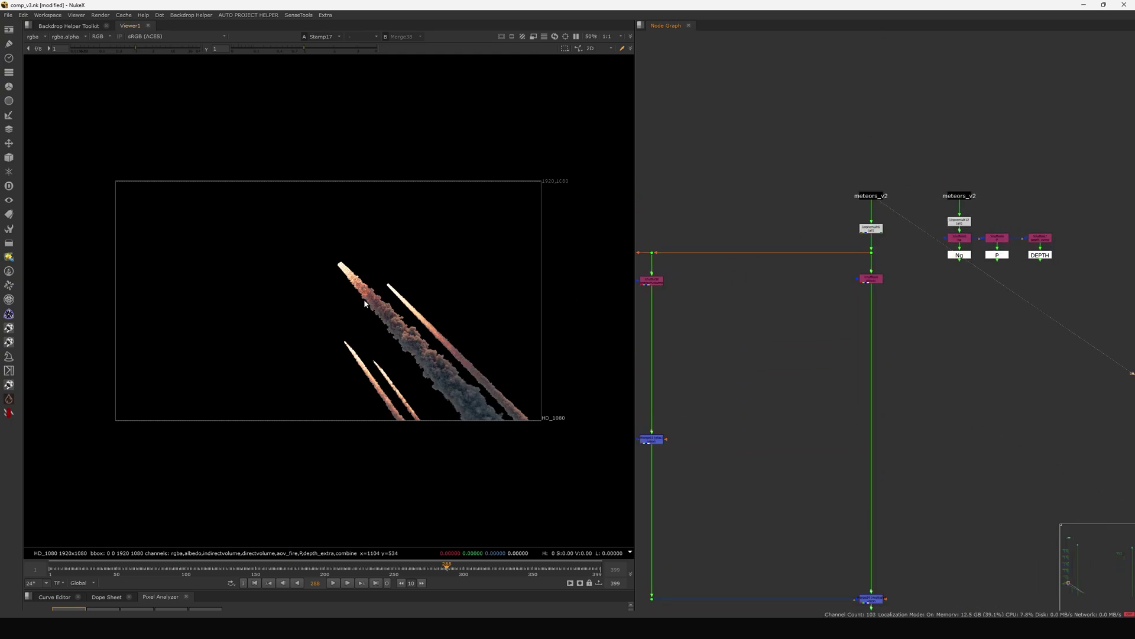
View the meteor trails up close and display the Merge38 result at that magnification.
scroll(374, 299, up, 9)
middle_drag(813, 484, 835, 335)
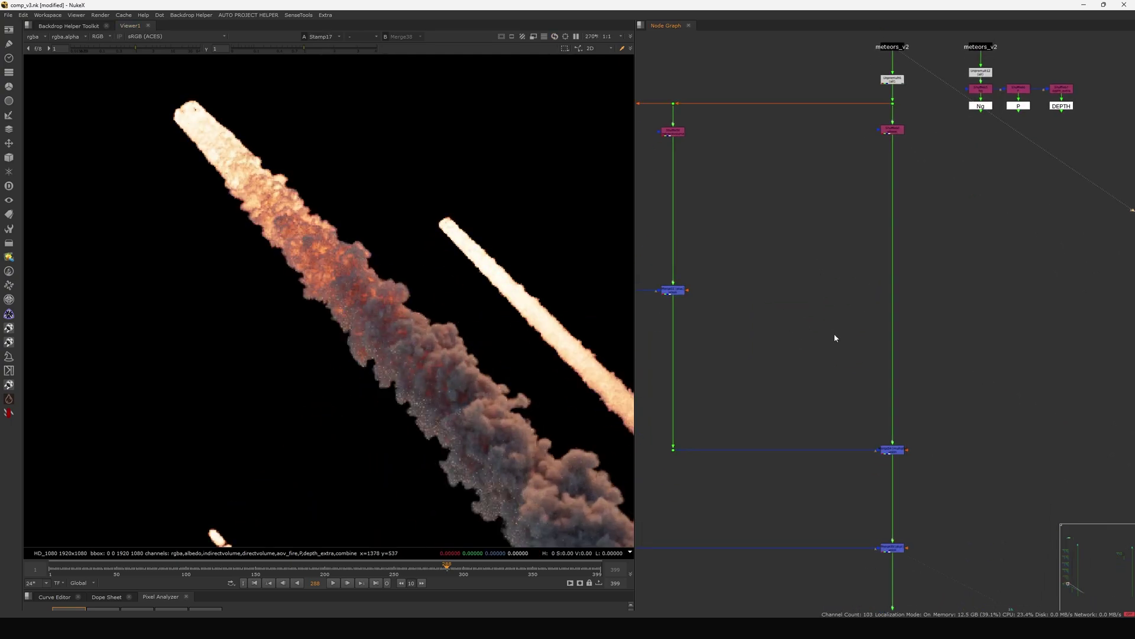
drag(896, 485, 893, 486)
middle_drag(939, 522, 947, 503)
drag(947, 503, 881, 547)
key(1)
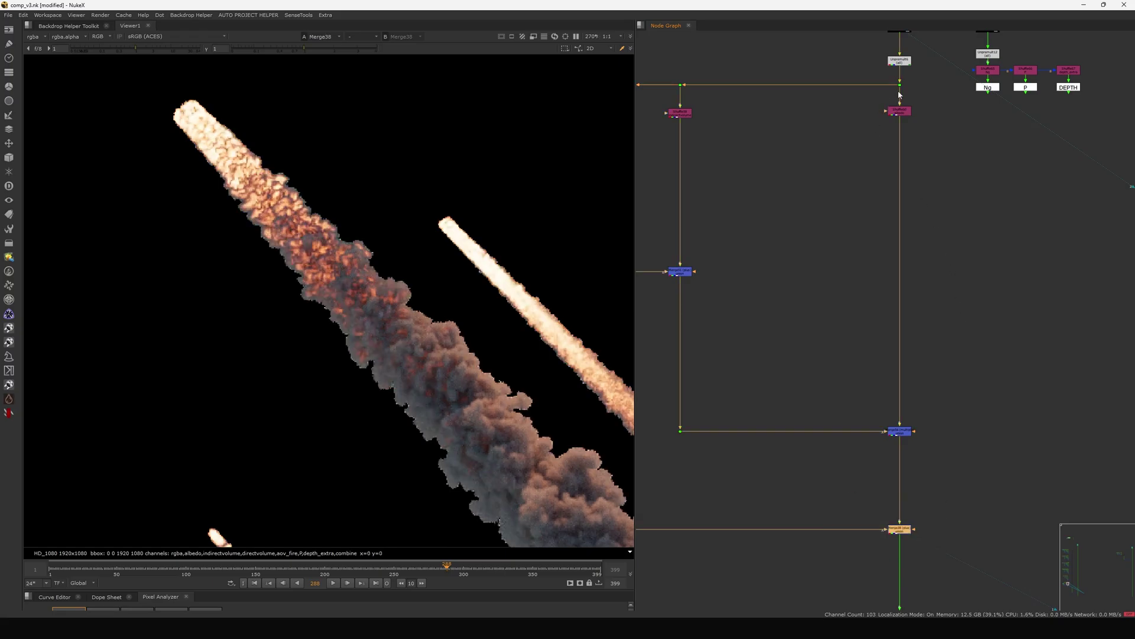
Compare the unpremultiplied original from Unpremult6 against the rebuilt Merge38 result in the viewer.
click(900, 61)
key(1)
key(1)
key(2)
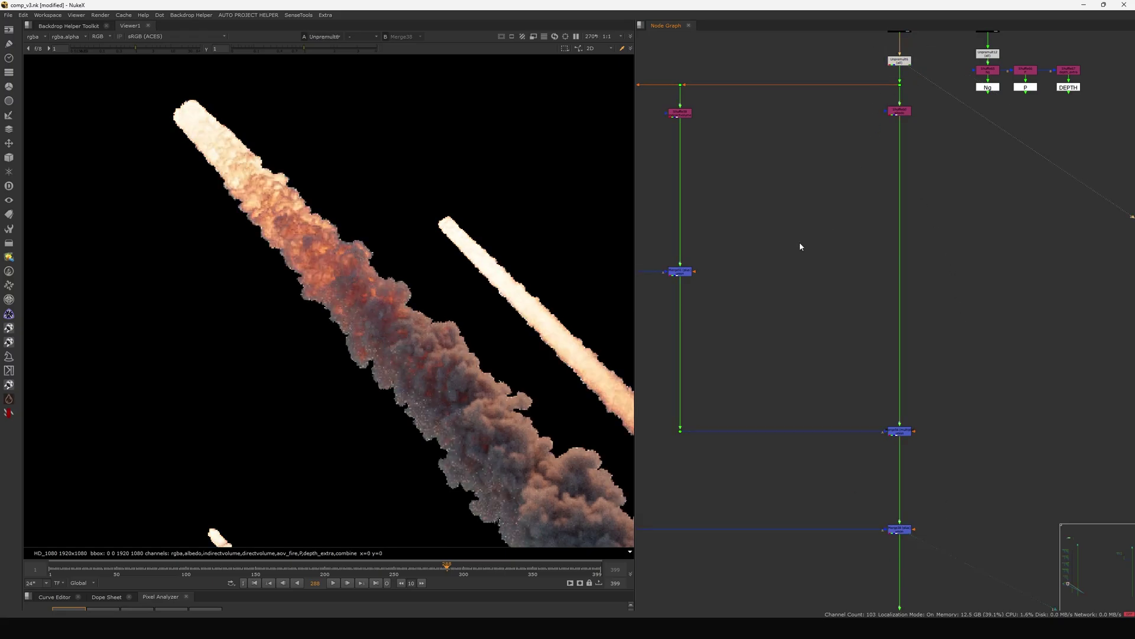
key(1)
key(2)
key(1)
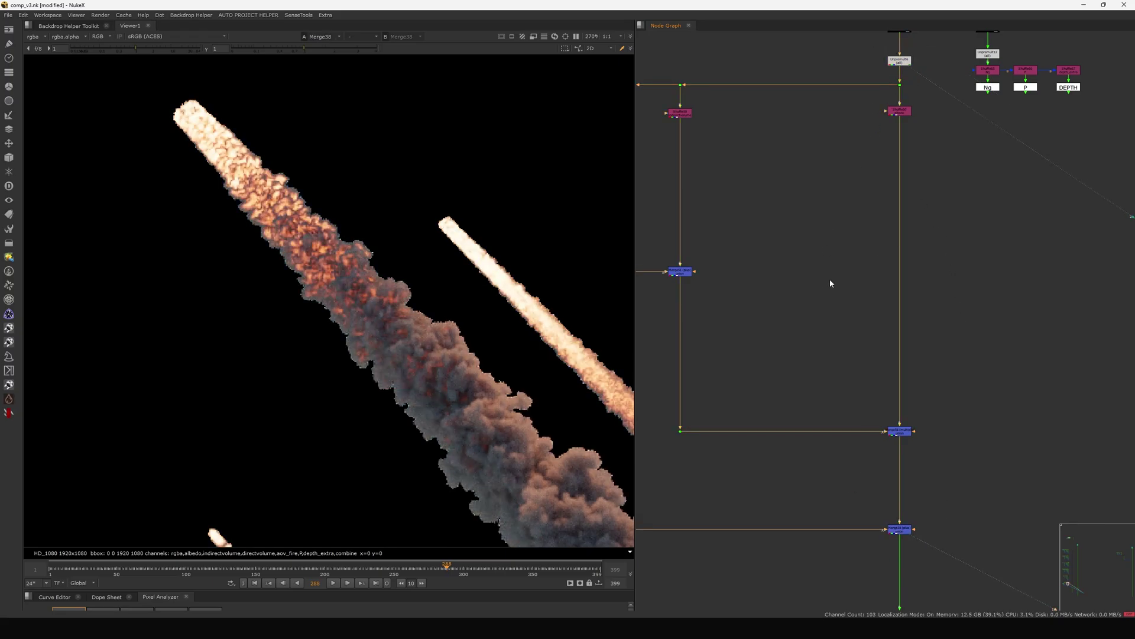
key(1)
key(1)
key(1)
Display the meteors_v2 source inside the LEFT OVER backdrop, followed by its Unpremult7 result.
scroll(802, 284, down, 5)
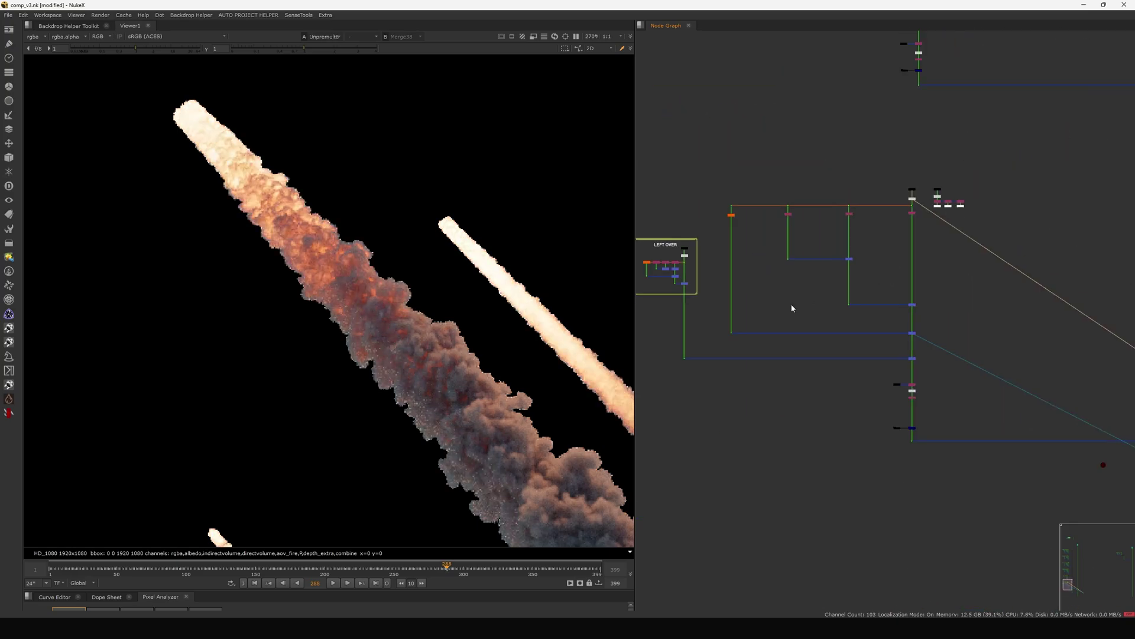
click(761, 227)
scroll(858, 272, up, 2)
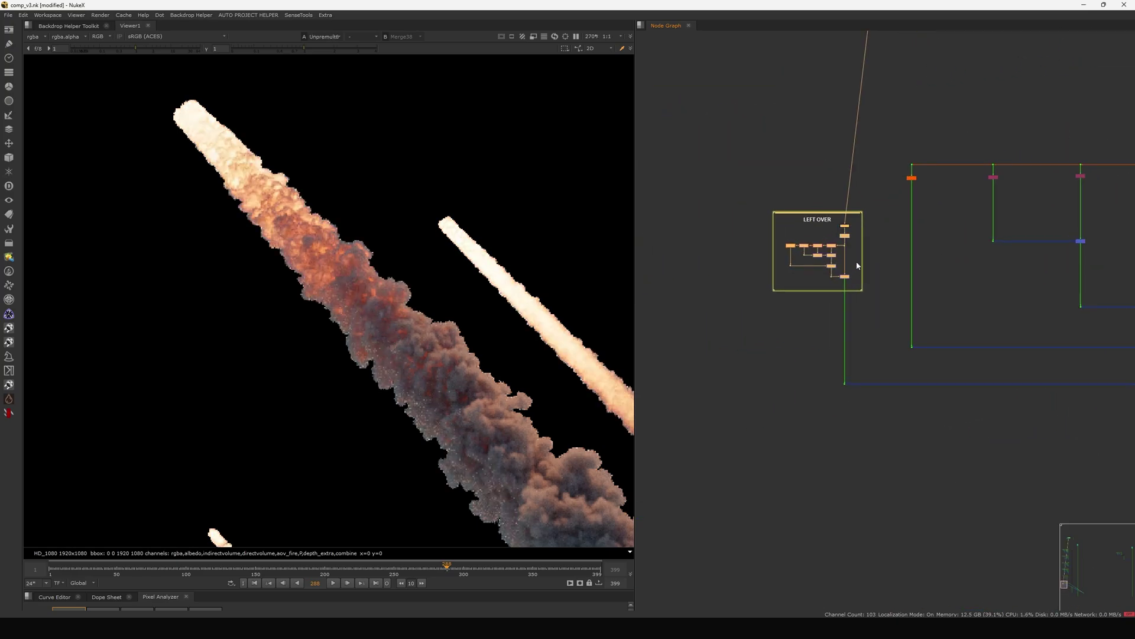
scroll(850, 229, up, 8)
click(857, 244)
key(1)
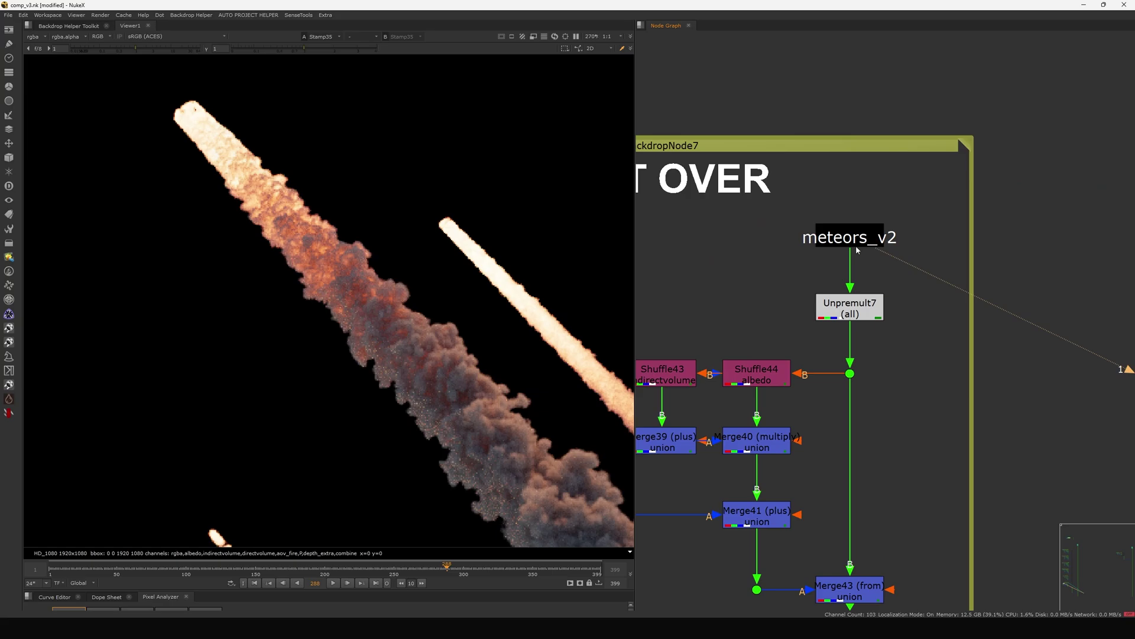
click(848, 305)
key(1)
middle_drag(759, 410, 877, 262)
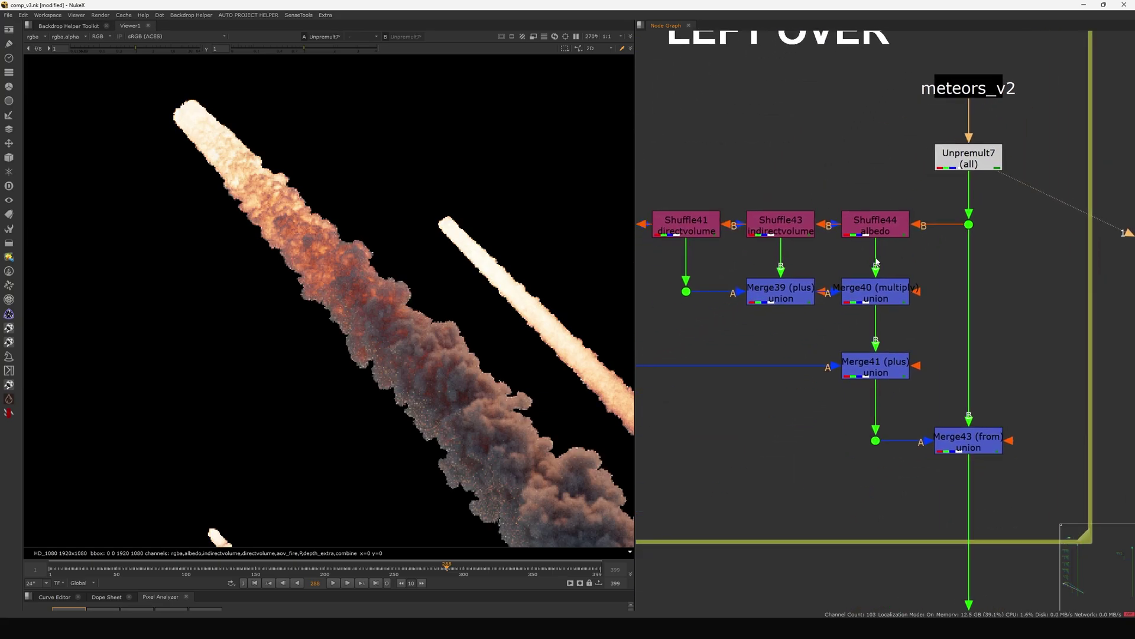
Display Merge41, the summed AOV rebuild in the LEFT OVER tree.
click(867, 371)
key(1)
scroll(847, 308, down, 5)
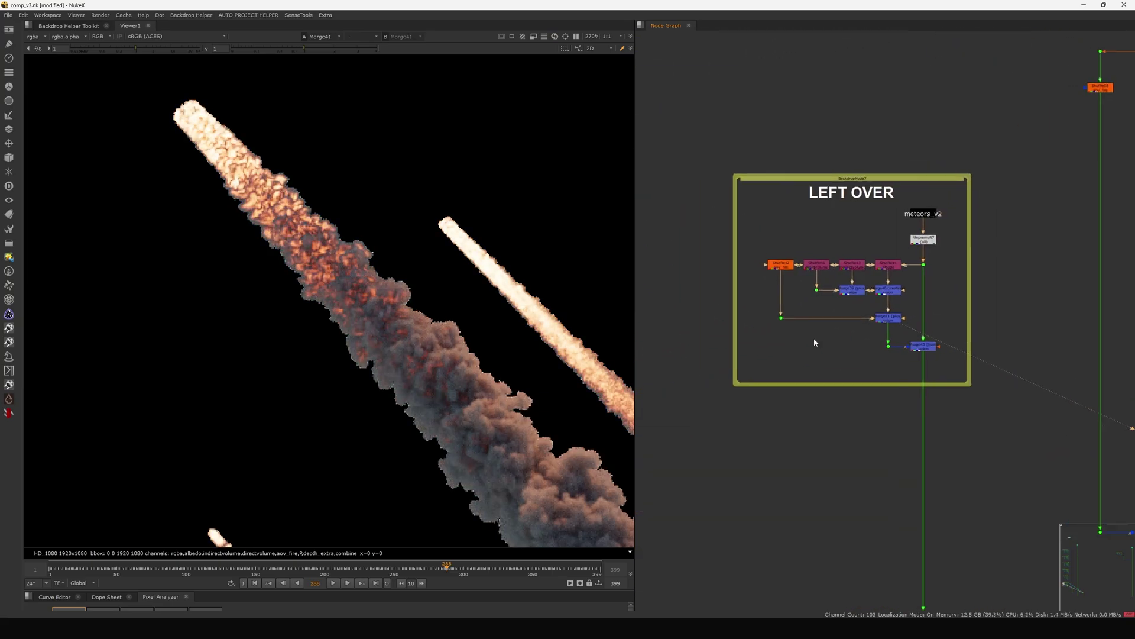
scroll(805, 304, up, 3)
click(779, 351)
key(1)
middle_drag(969, 355, 853, 331)
click(851, 329)
key(1)
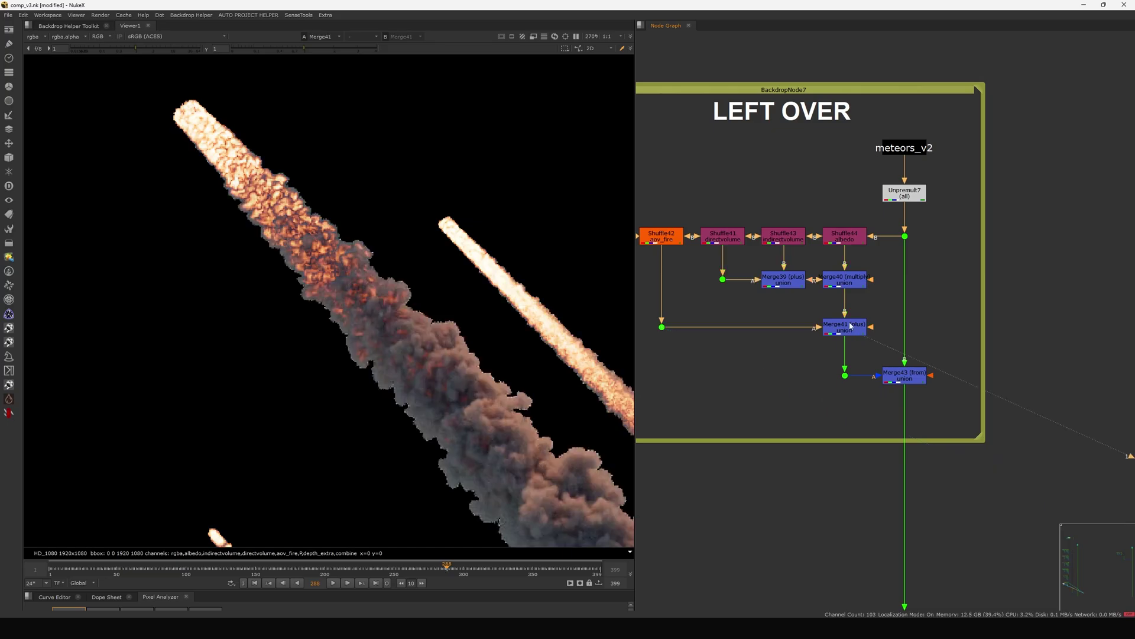
Display the two dots feeding Merge43 in the LEFT OVER tree, followed by Merge43's subtraction result.
drag(907, 243, 905, 247)
middle_drag(906, 246, 877, 298)
scroll(880, 290, up, 4)
drag(907, 296, 839, 355)
key(1)
middle_drag(835, 380, 885, 282)
drag(780, 407, 867, 450)
key(1)
middle_drag(862, 443, 824, 323)
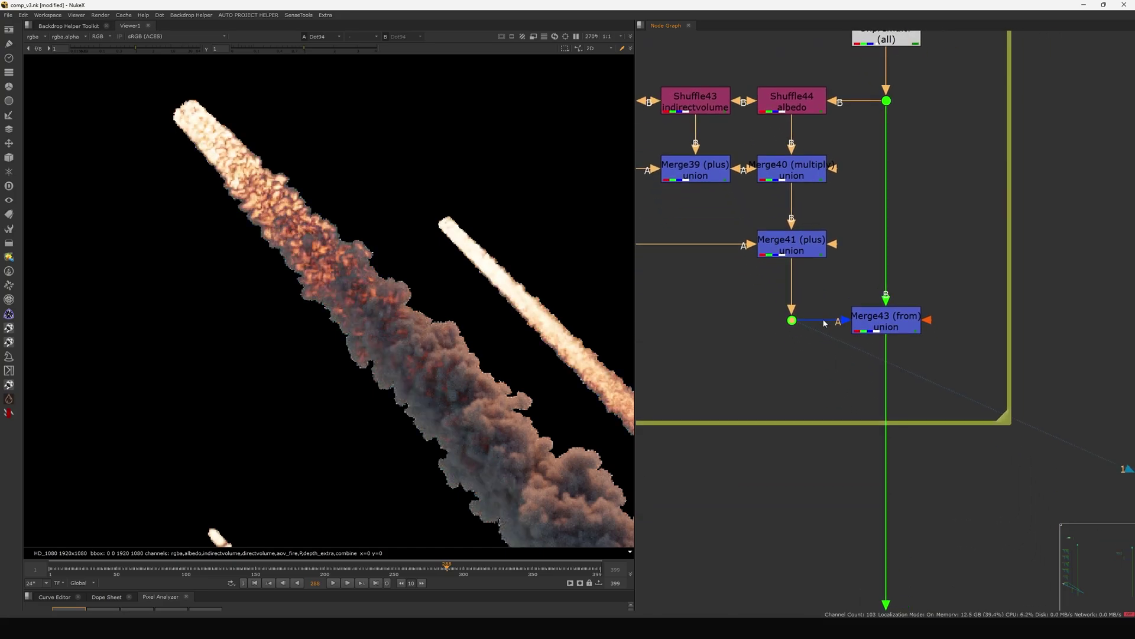
click(867, 324)
key(1)
click(891, 273)
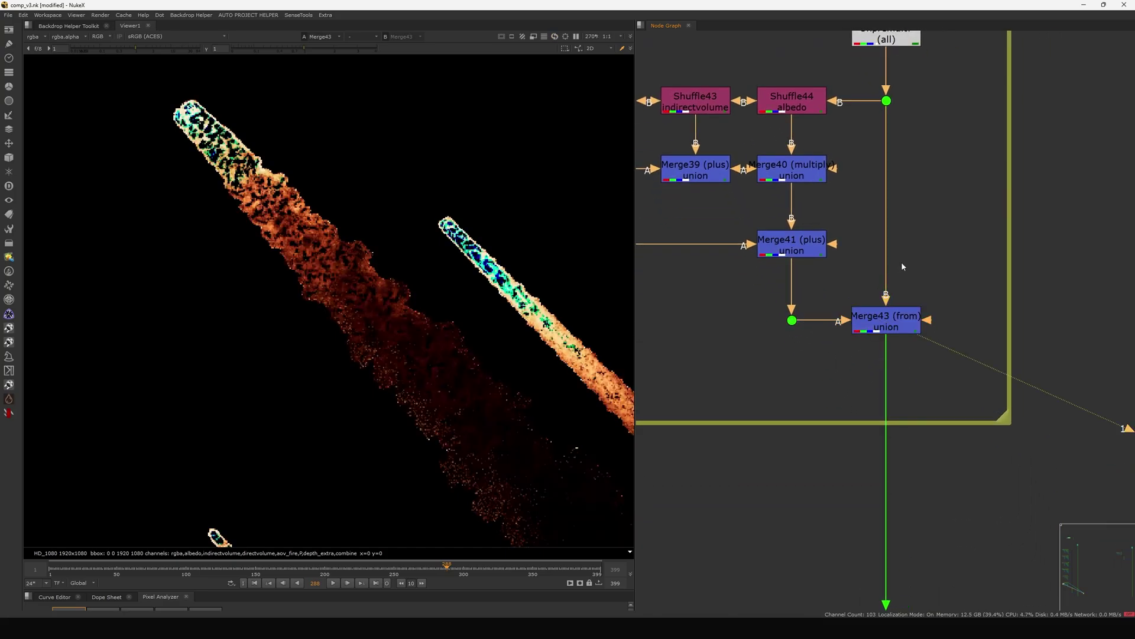
Check the rebuilt and original inputs of Merge43 once more, ending on its leftover result.
drag(948, 291, 826, 365)
drag(740, 306, 820, 372)
key(1)
middle_drag(815, 273, 825, 379)
drag(923, 191, 866, 248)
key(1)
middle_drag(861, 334, 858, 253)
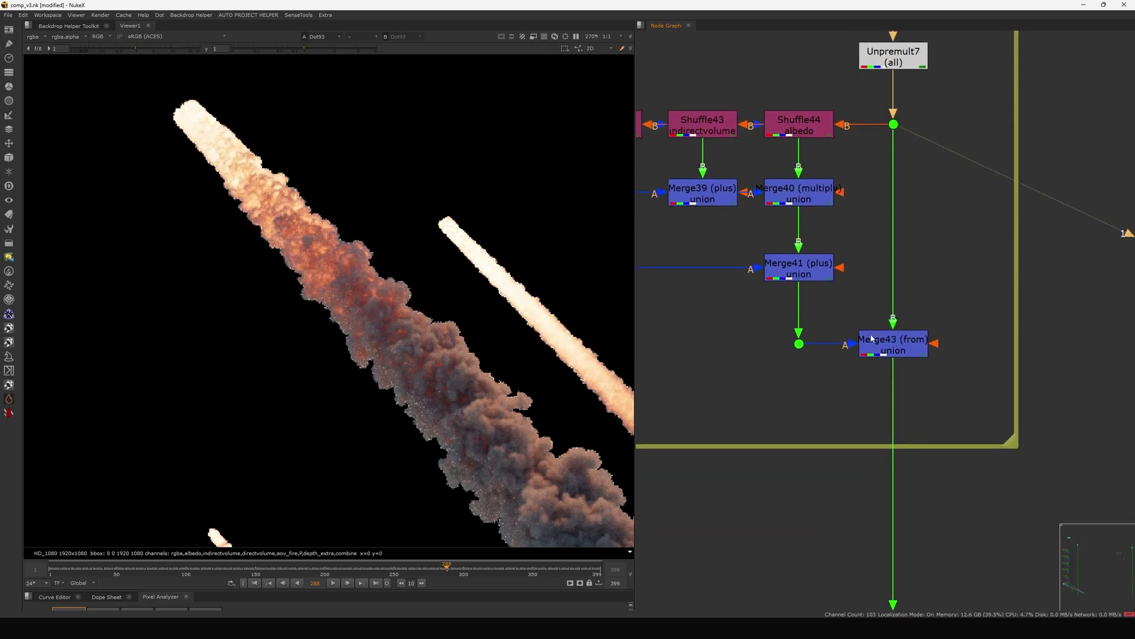
click(885, 347)
key(1)
middle_drag(794, 354, 789, 317)
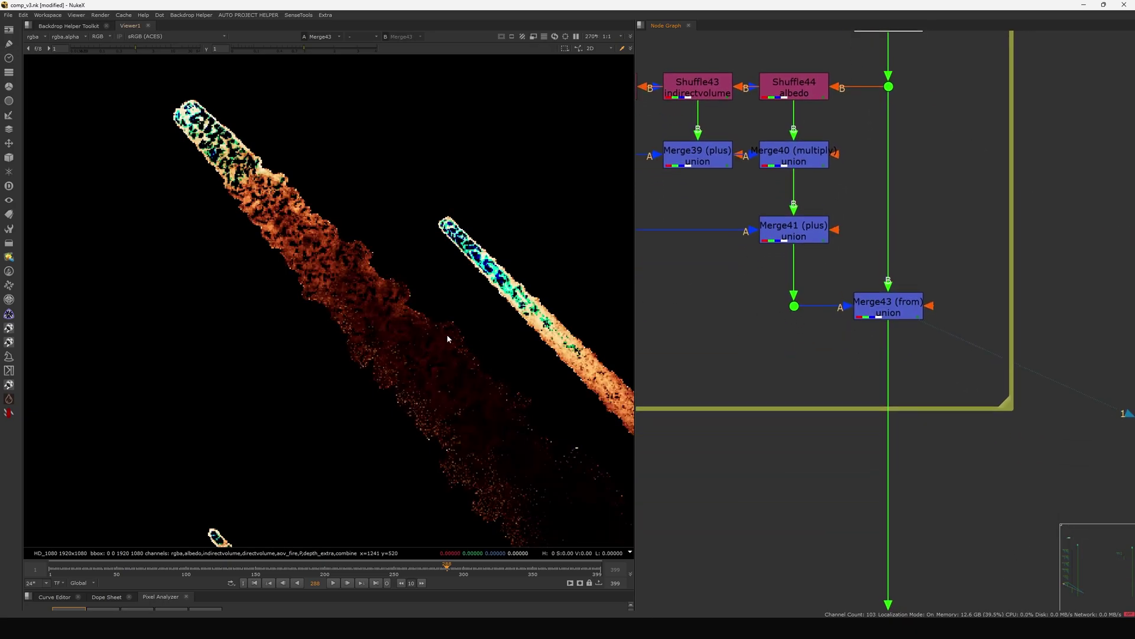
Try the minus operation on Merge43 in the LEFT OVER tree with its A and B inputs swapped.
scroll(786, 316, down, 10)
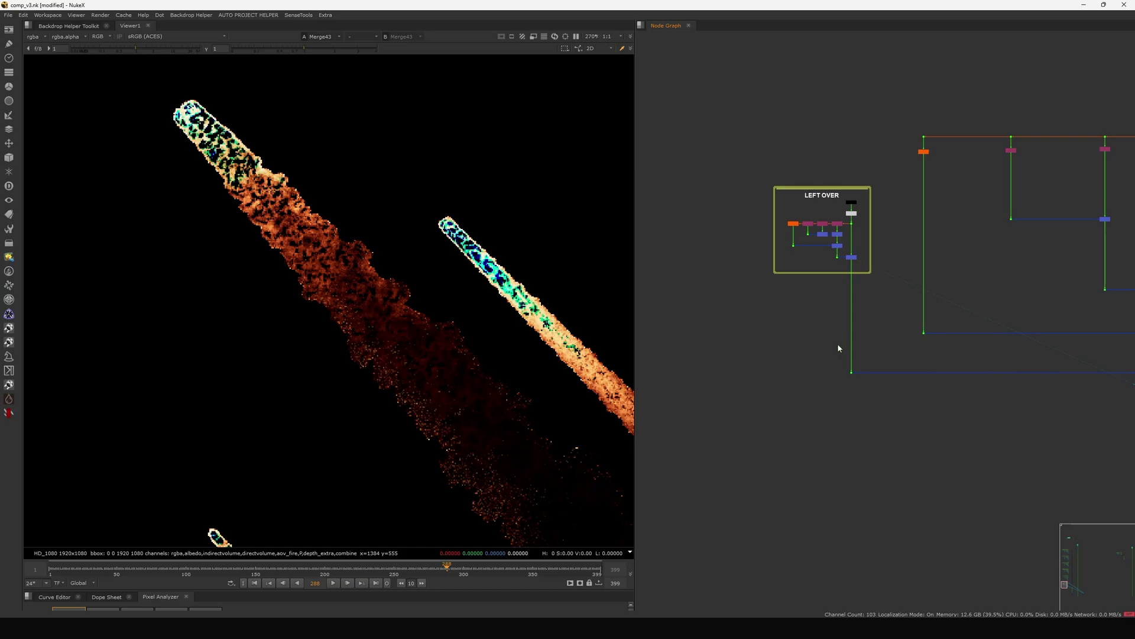
middle_drag(868, 335, 809, 355)
scroll(809, 354, up, 10)
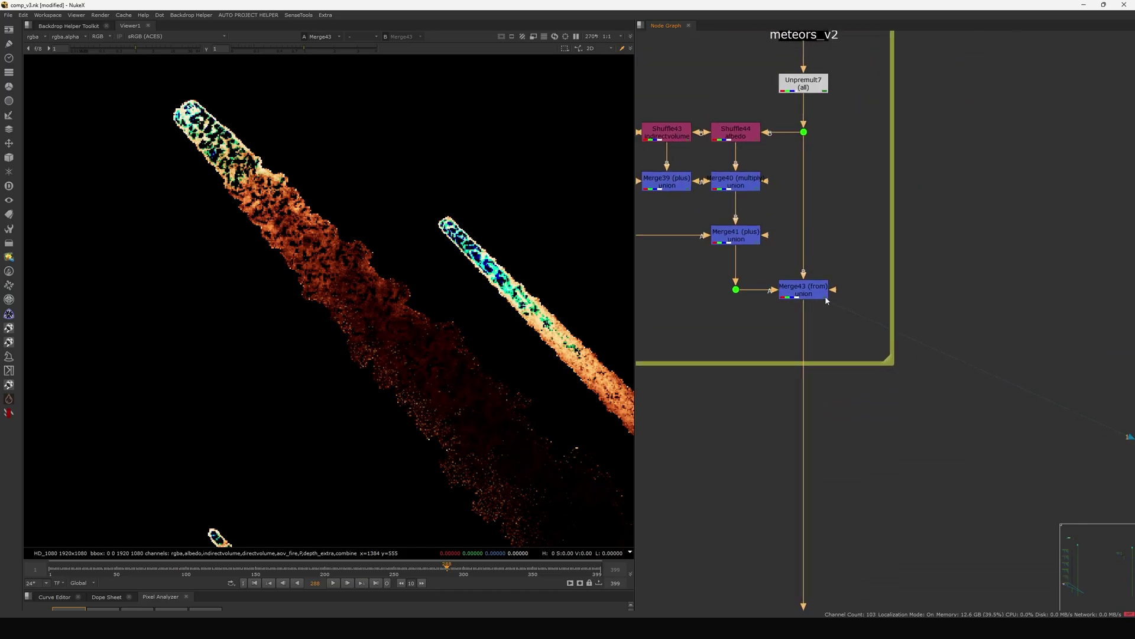
double_click(793, 289)
drag(597, 208, 714, 171)
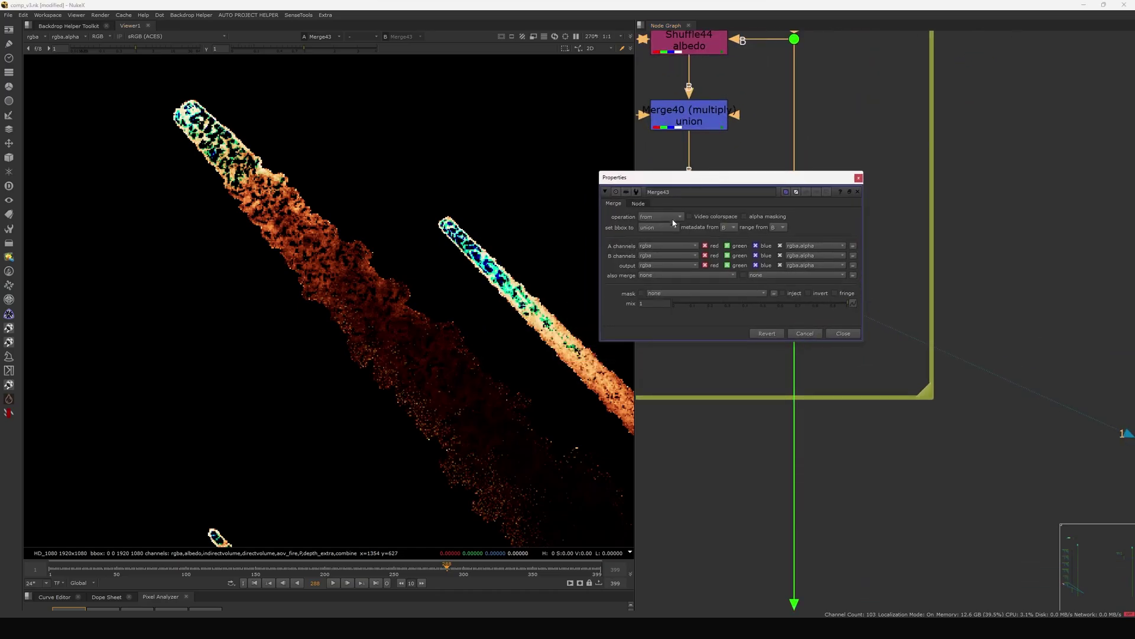
click(665, 217)
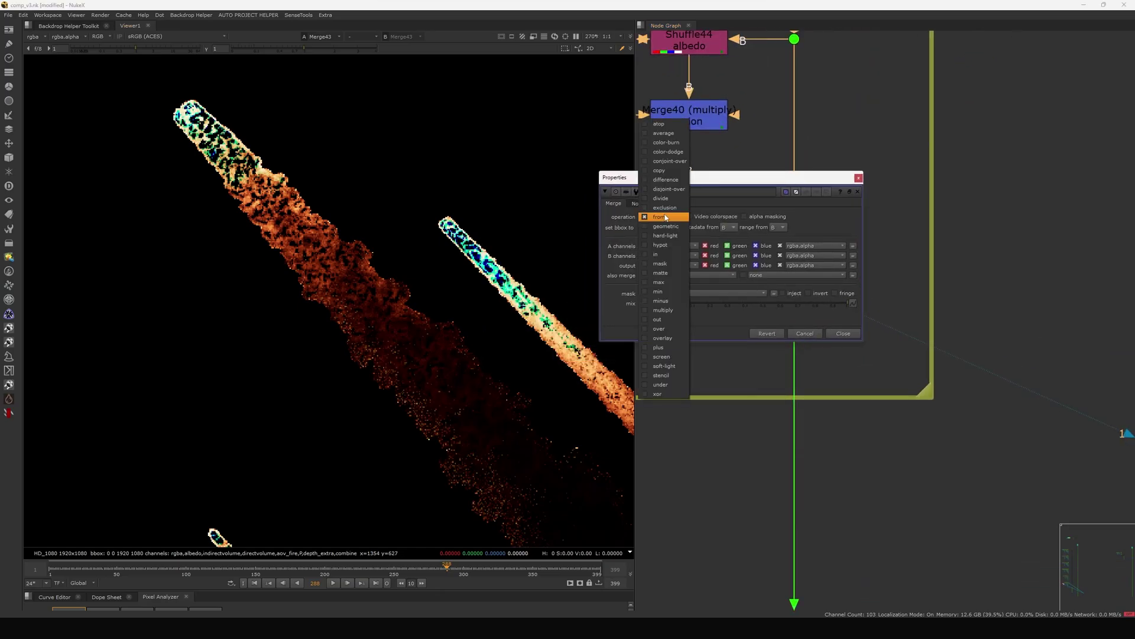
click(660, 301)
click(849, 335)
drag(885, 245, 741, 323)
key(shift+x)
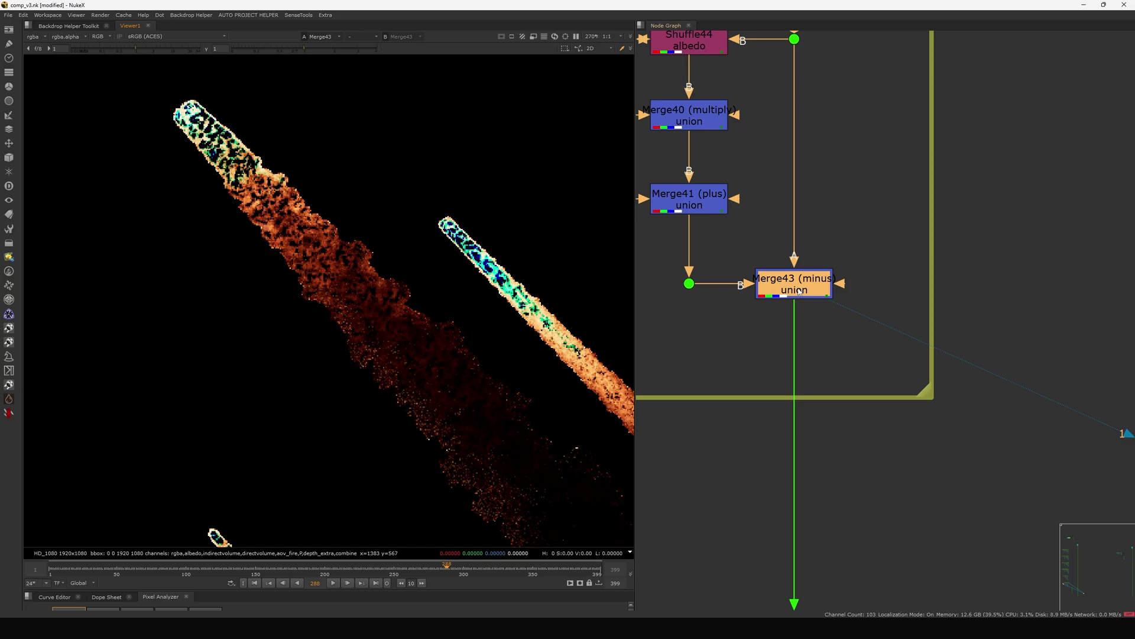
middle_drag(795, 236, 813, 279)
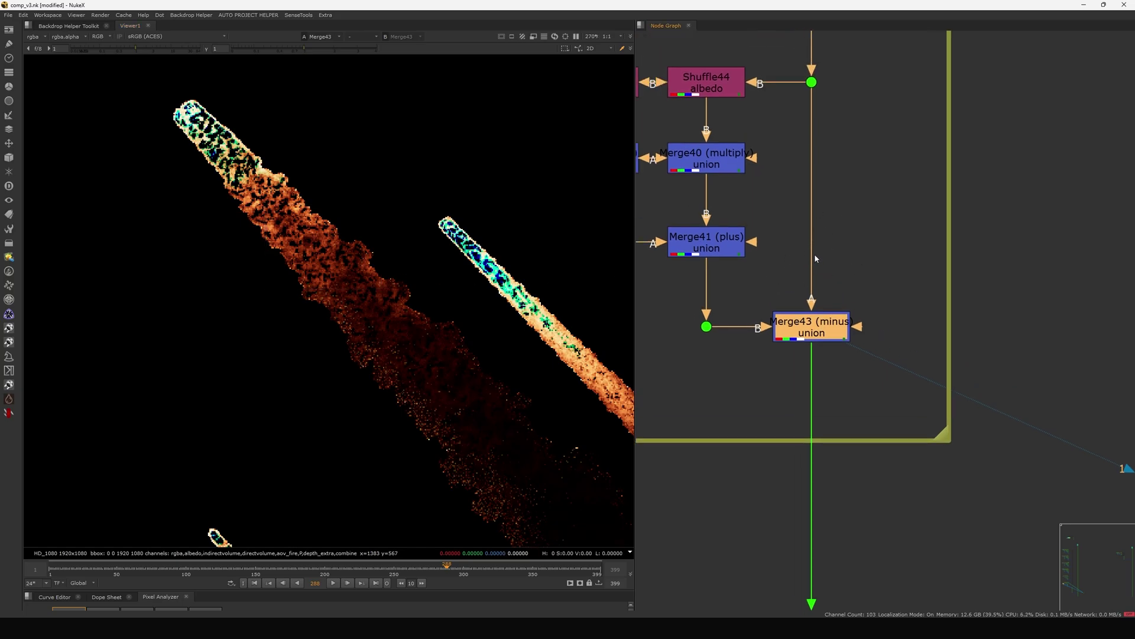
Restore Merge43's original input order and set its operation back to from.
double_click(816, 335)
click(662, 216)
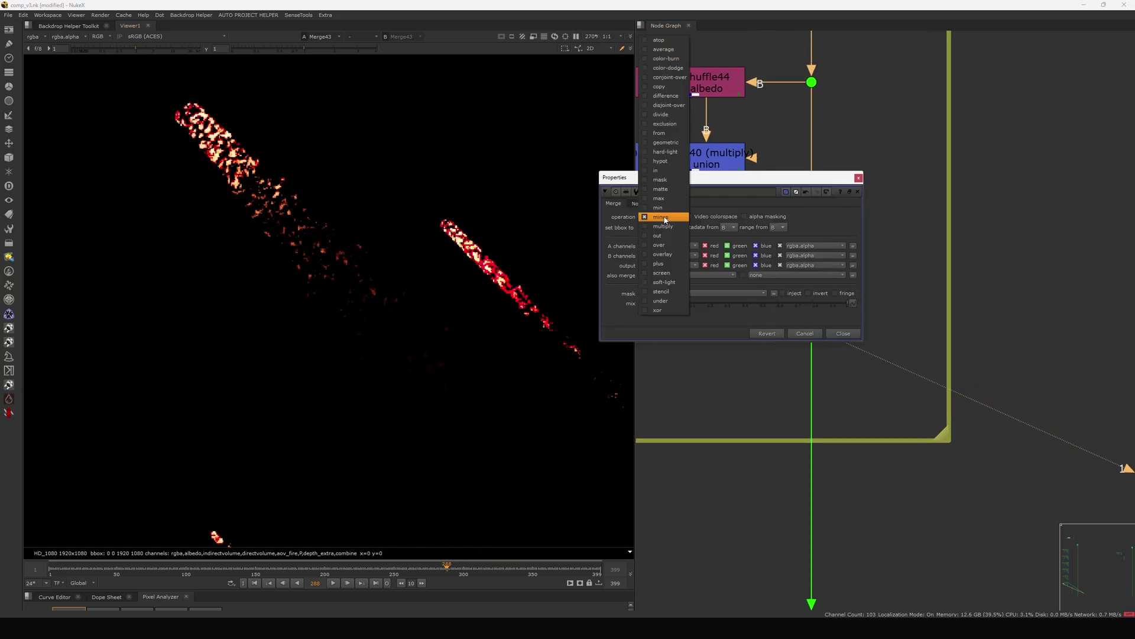
click(661, 133)
click(855, 333)
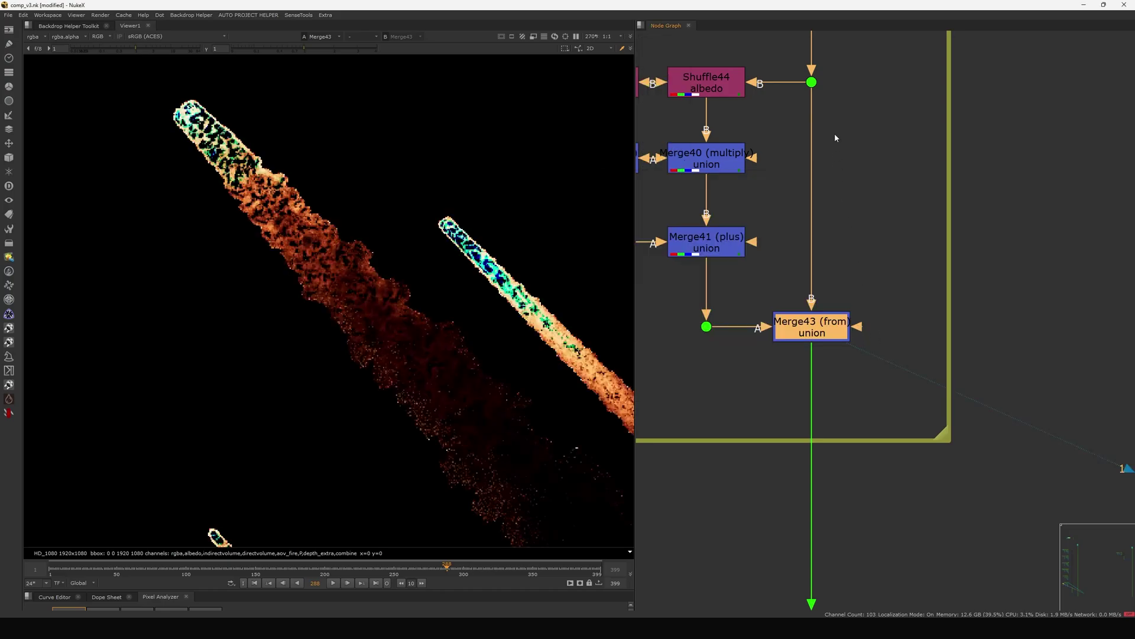
Display Merge46, where the leftover is added to the main meteors tree.
scroll(839, 316, down, 8)
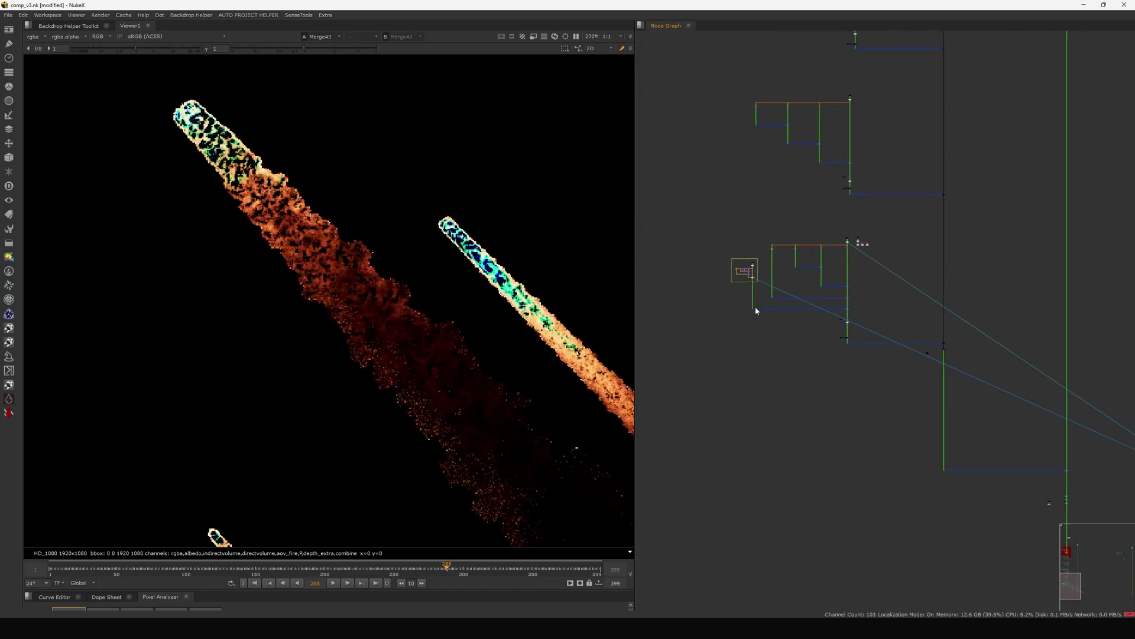
scroll(878, 300, up, 3)
click(896, 344)
key(1)
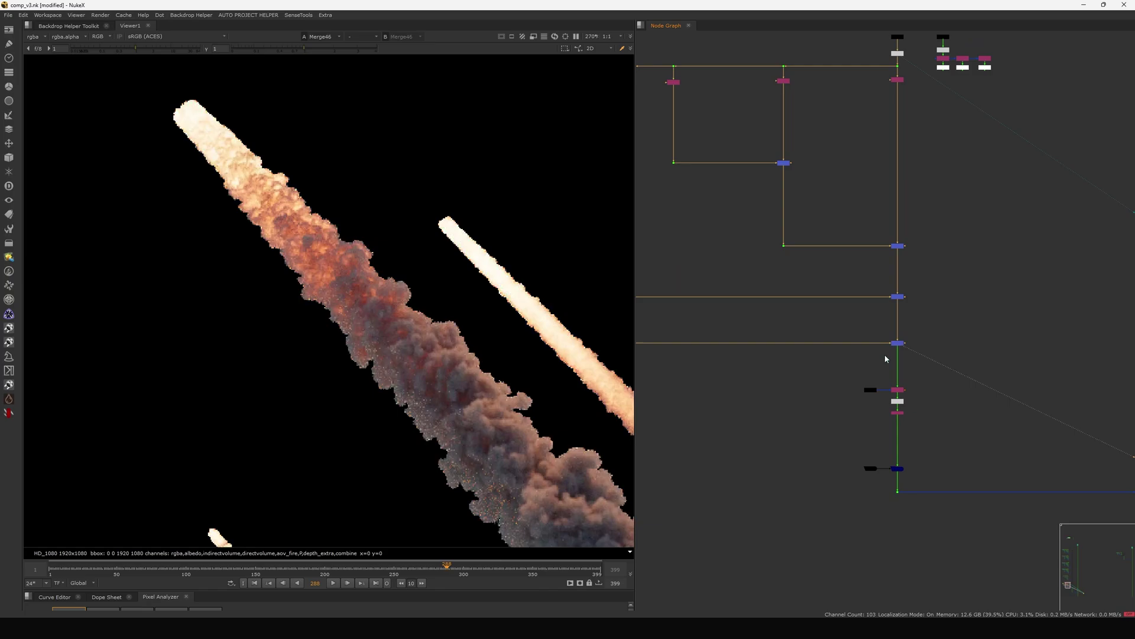
Disable and re-enable Merge46 repeatedly to compare the meteors with and without the leftover.
scroll(896, 347, up, 7)
click(906, 328)
key(d)
key(d)
key(d)
key(d)
scroll(881, 342, down, 5)
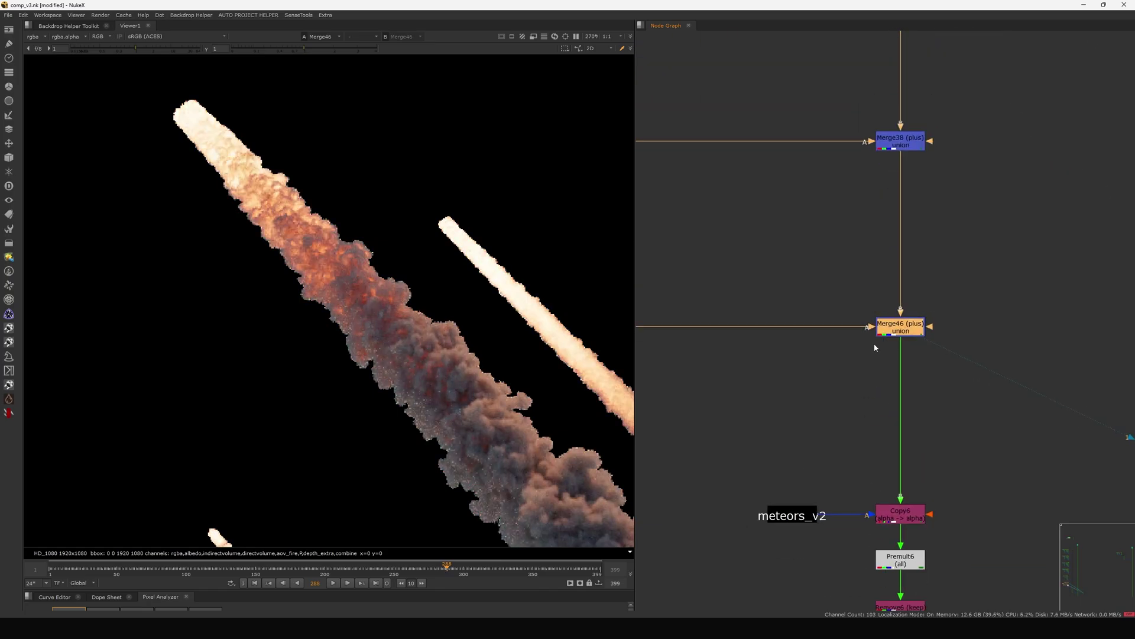
Compare the Unpremult6 original at the top of the meteors tree with the Merge46 result.
drag(950, 310, 870, 360)
scroll(879, 328, down, 6)
middle_drag(884, 165, 851, 265)
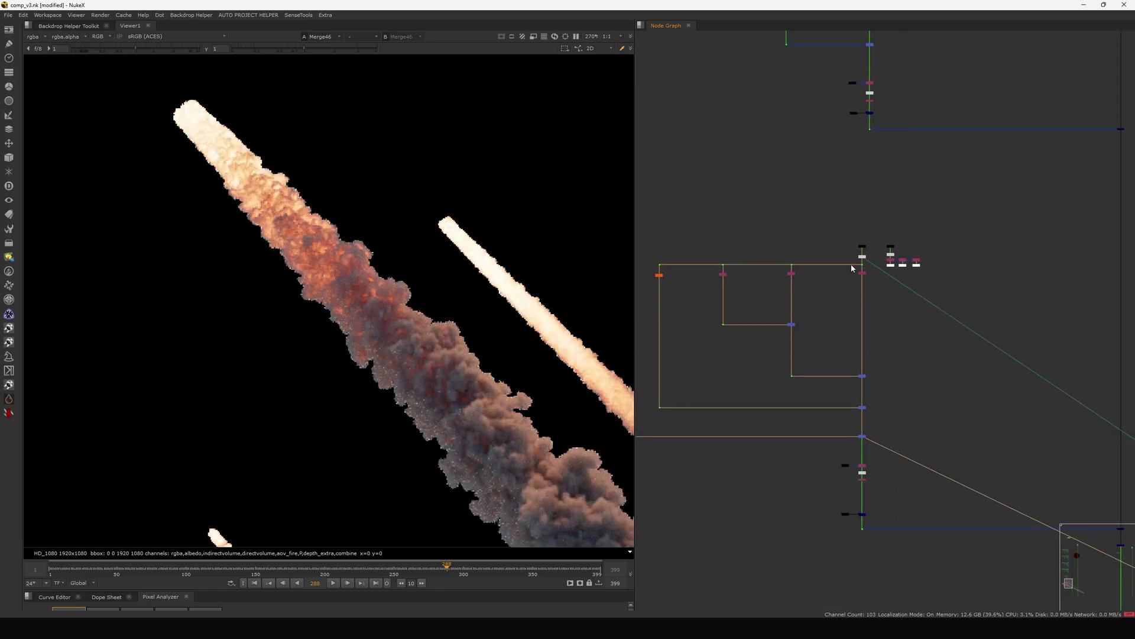
scroll(863, 255, up, 6)
middle_drag(906, 241, 854, 269)
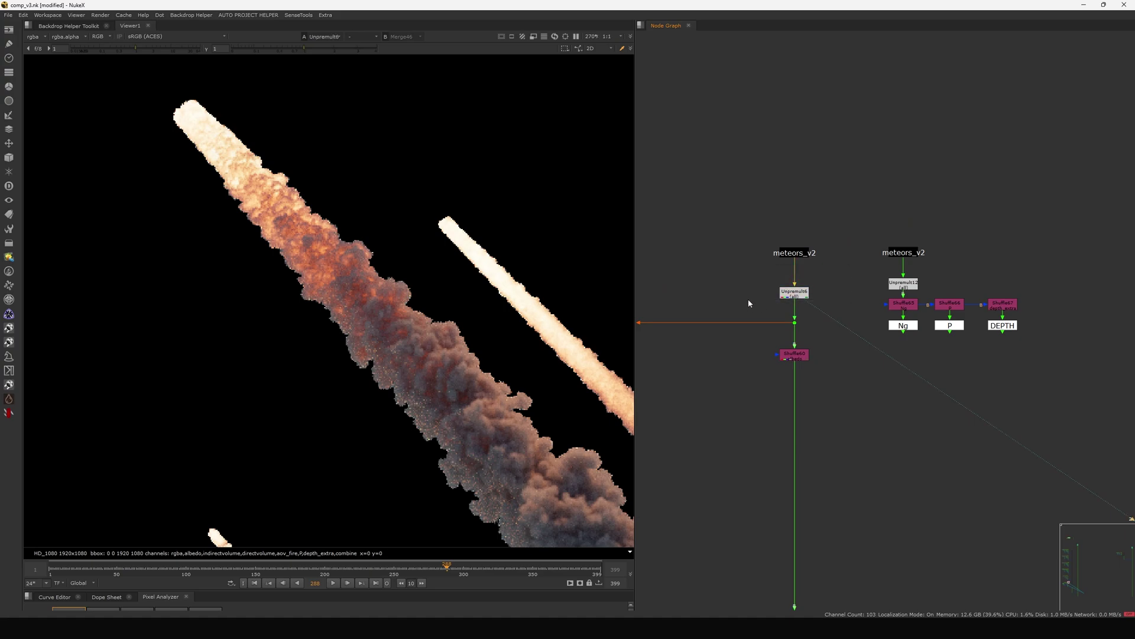
key(2)
scroll(795, 283, down, 6)
middle_drag(789, 378, 849, 294)
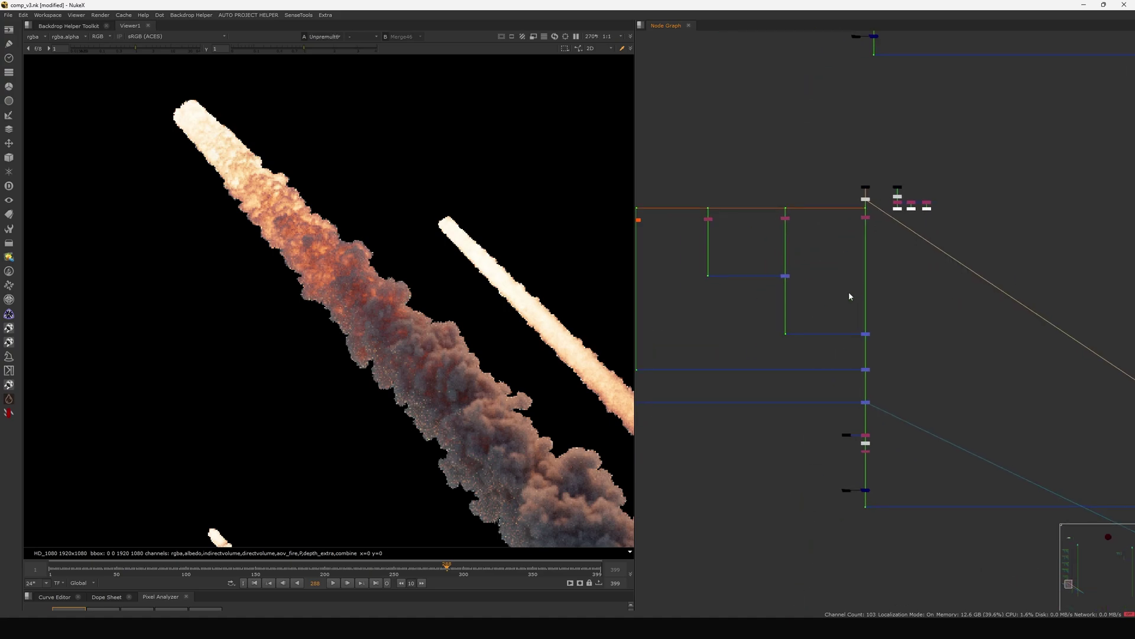
key(1)
Move Copy6 with its meteors_v2 source up beneath Merge46, and bring Premult6 up beneath Copy6.
scroll(857, 420, up, 3)
mouse_move(859, 421)
middle_down()
mouse_move(860, 334)
mouse_move(845, 306)
middle_up()
scroll(844, 303, up, 3)
mouse_move(749, 303)
mouse_down()
mouse_move(871, 343)
mouse_move(869, 288)
mouse_up()
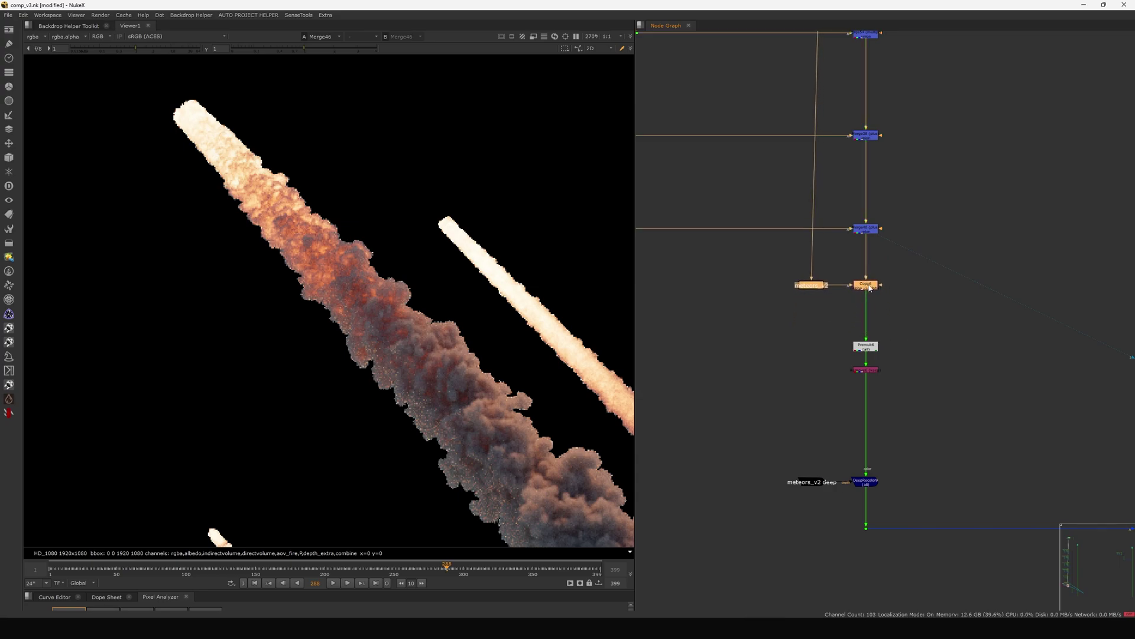
scroll(854, 283, up, 2)
click(813, 314)
drag(869, 373, 870, 332)
Display the meteors_v2 source that supplies the alpha to Copy6.
drag(827, 254, 732, 306)
key(1)
drag(749, 255, 829, 300)
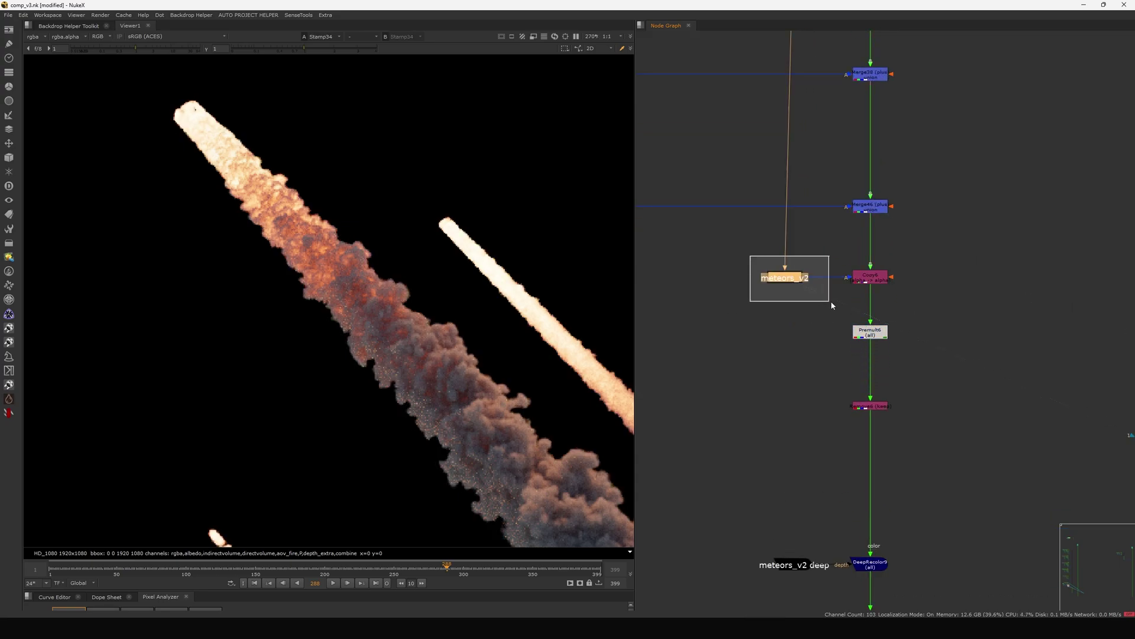
click(832, 302)
Shift Premult6 and the Remove node below it closer to Copy6, displaying each one's result.
drag(874, 334, 874, 324)
key(1)
drag(877, 409, 877, 374)
key(1)
click(838, 367)
scroll(836, 365, down, 5)
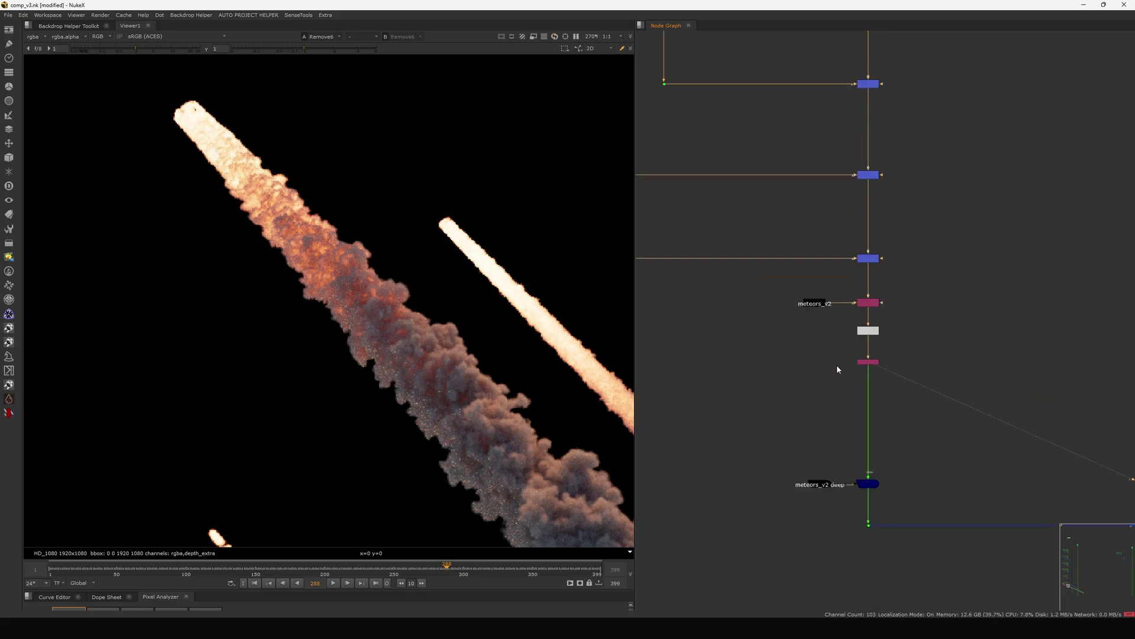
Move the DeepRecolor node and its meteors_v2 deep source up beneath the Remove node.
middle_drag(824, 443, 836, 345)
scroll(836, 345, up, 1)
drag(826, 348, 815, 348)
drag(763, 323, 863, 285)
click(842, 277)
scroll(841, 277, up, 3)
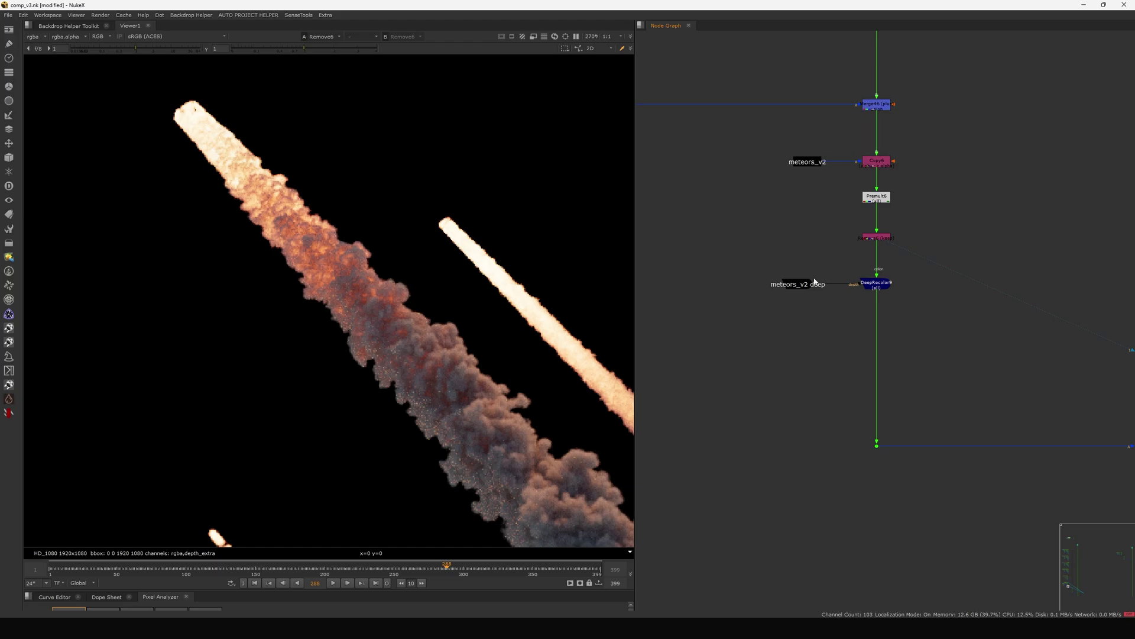
scroll(797, 350, down, 8)
scroll(894, 309, up, 4)
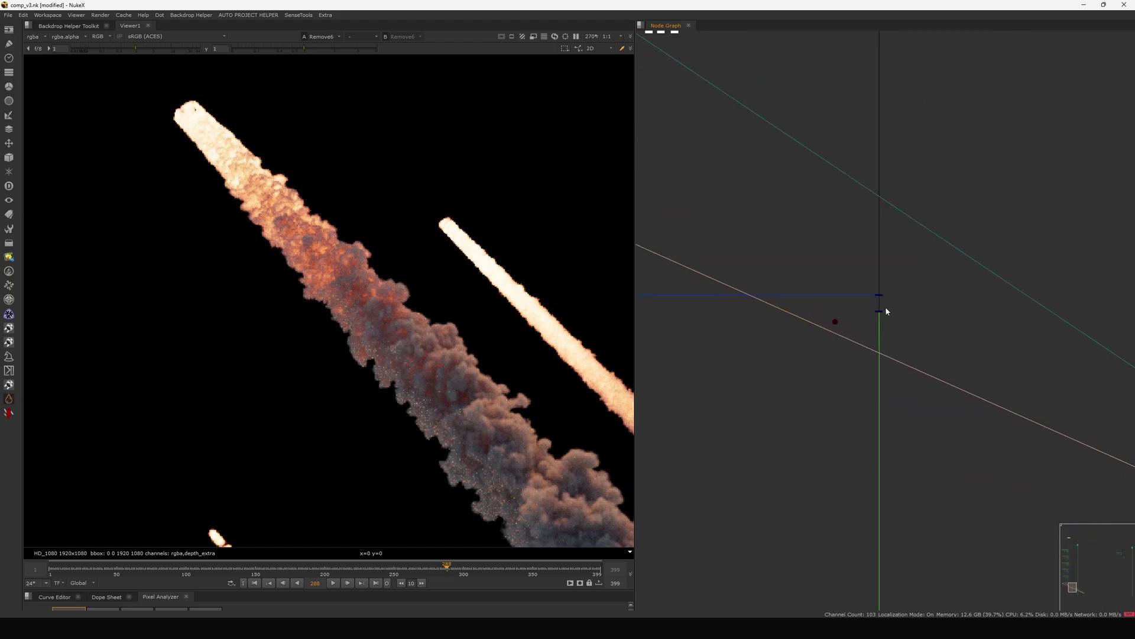
Display the merge where the meteors stream joins and the final Merge1 result, fitting the full frame in the viewer.
click(882, 308)
key(1)
scroll(901, 311, down, 7)
middle_drag(945, 387, 909, 347)
scroll(910, 314, up, 3)
click(897, 339)
key(1)
key(f)
scroll(861, 286, down, 5)
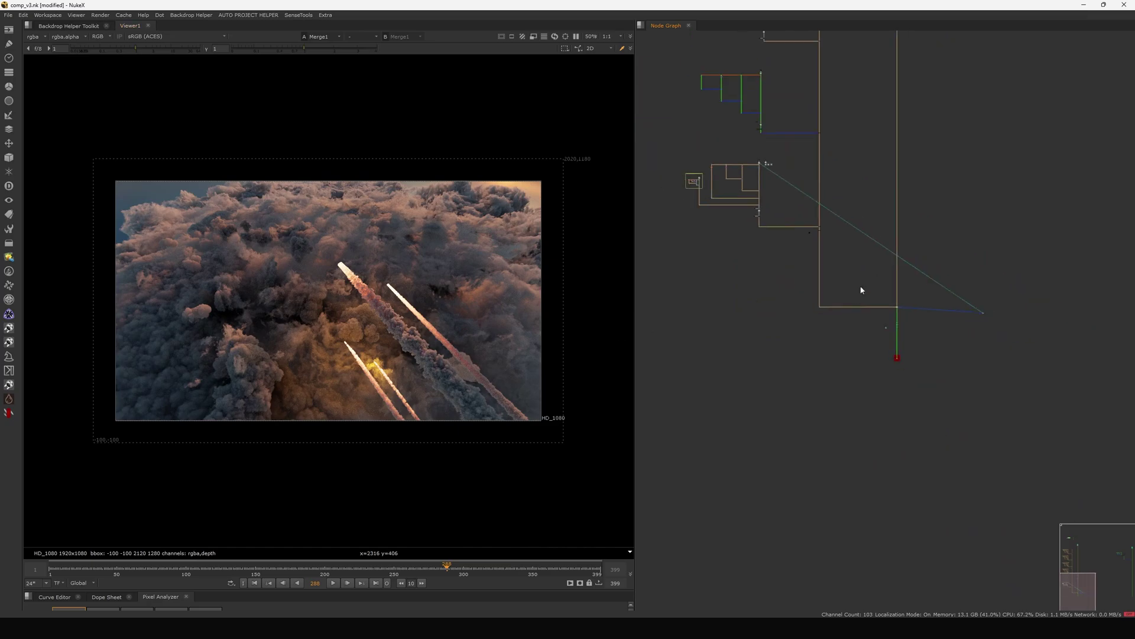
Toggle the enabled state of the deep merge where the fifth smoke branch, just above the last one, joins the main deep stream.
scroll(737, 288, up, 6)
scroll(807, 292, down, 3)
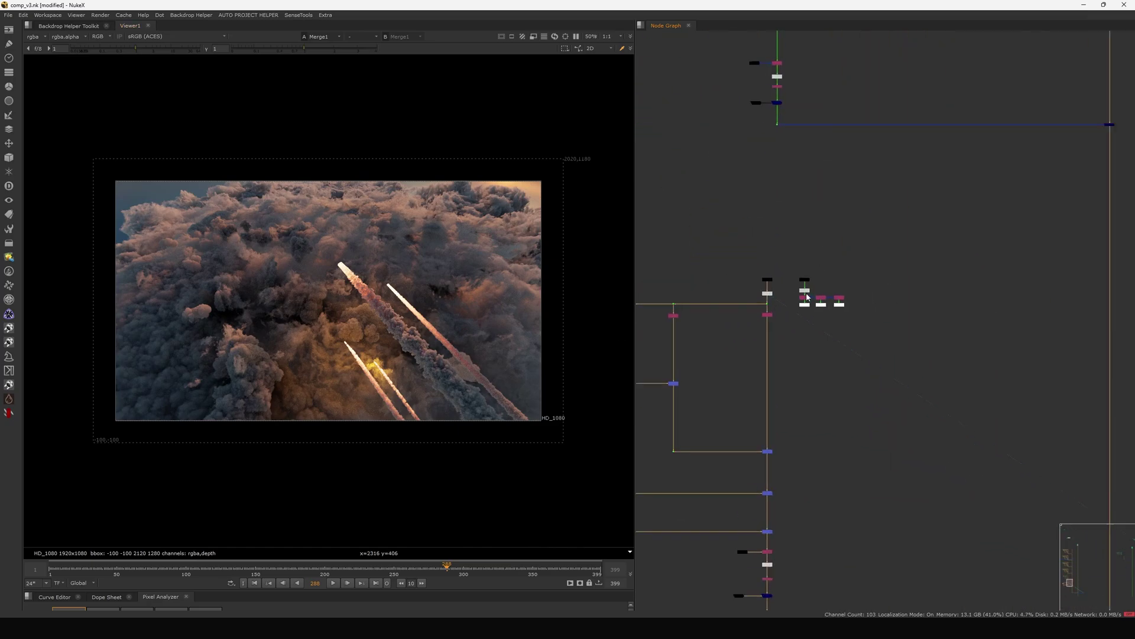
scroll(814, 289, up, 4)
scroll(846, 305, down, 5)
scroll(845, 310, down, 3)
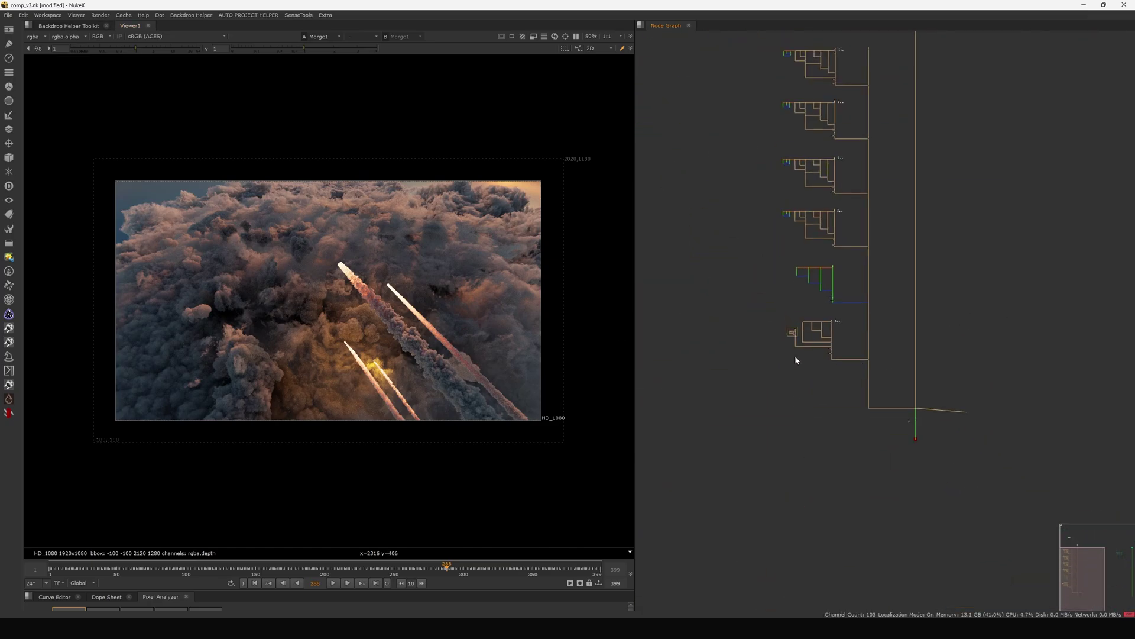
scroll(893, 322, up, 8)
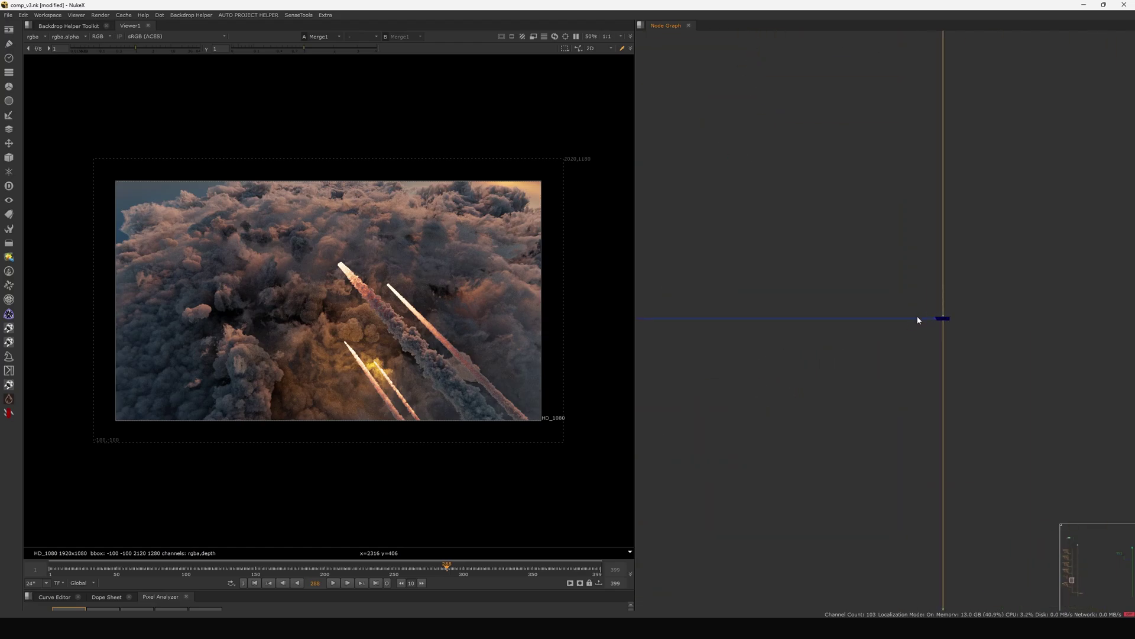
drag(952, 343, 941, 346)
key(d)
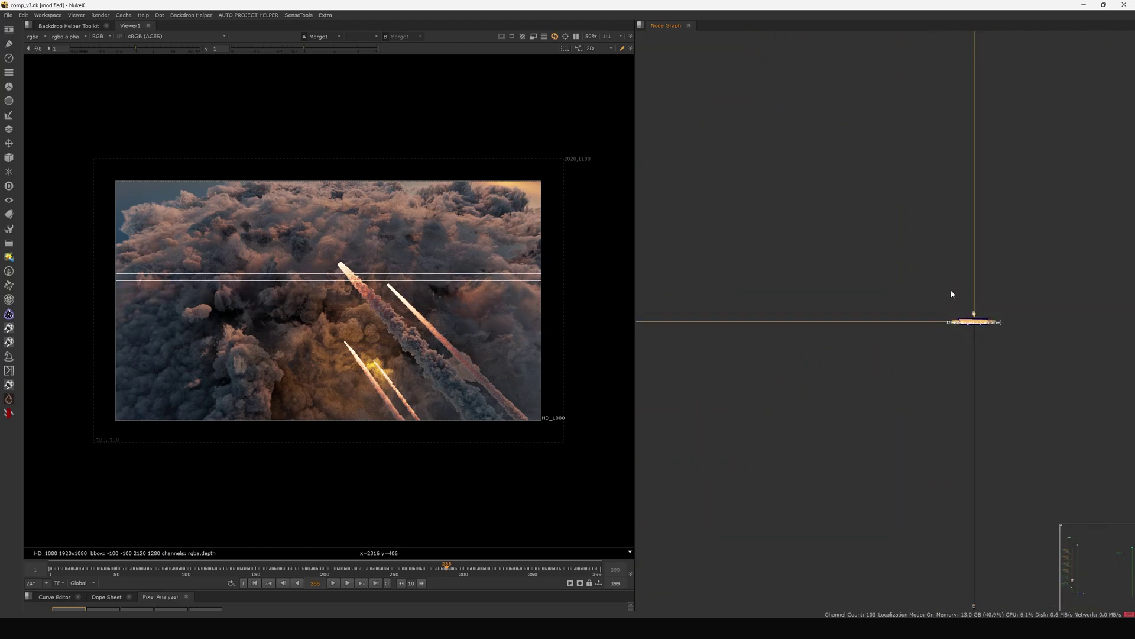
scroll(885, 292, down, 6)
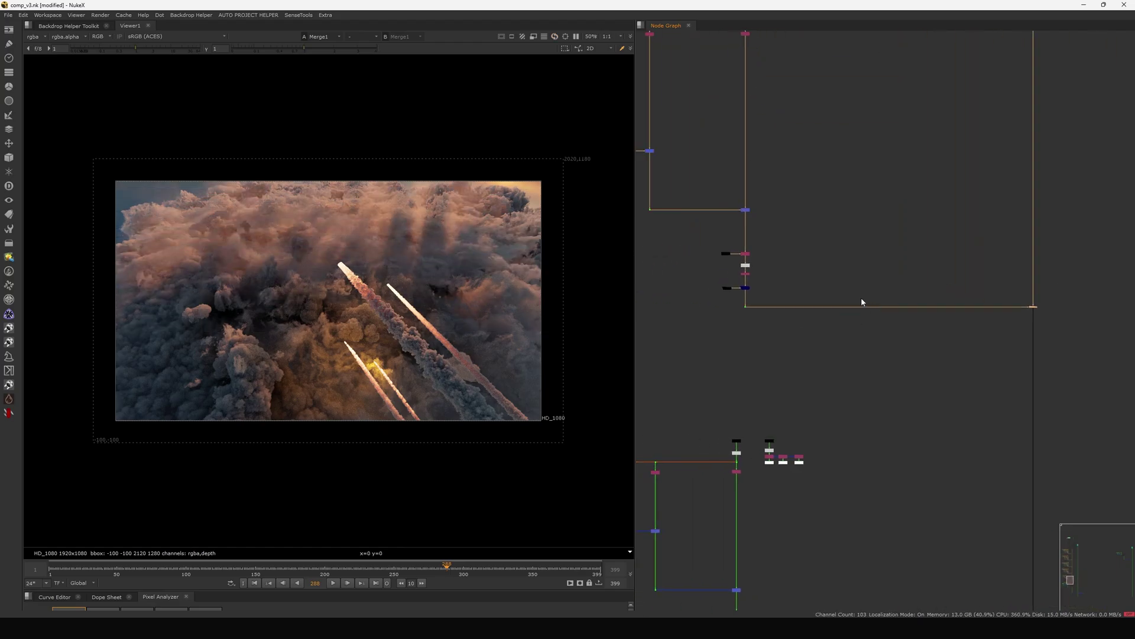
scroll(828, 296, down, 8)
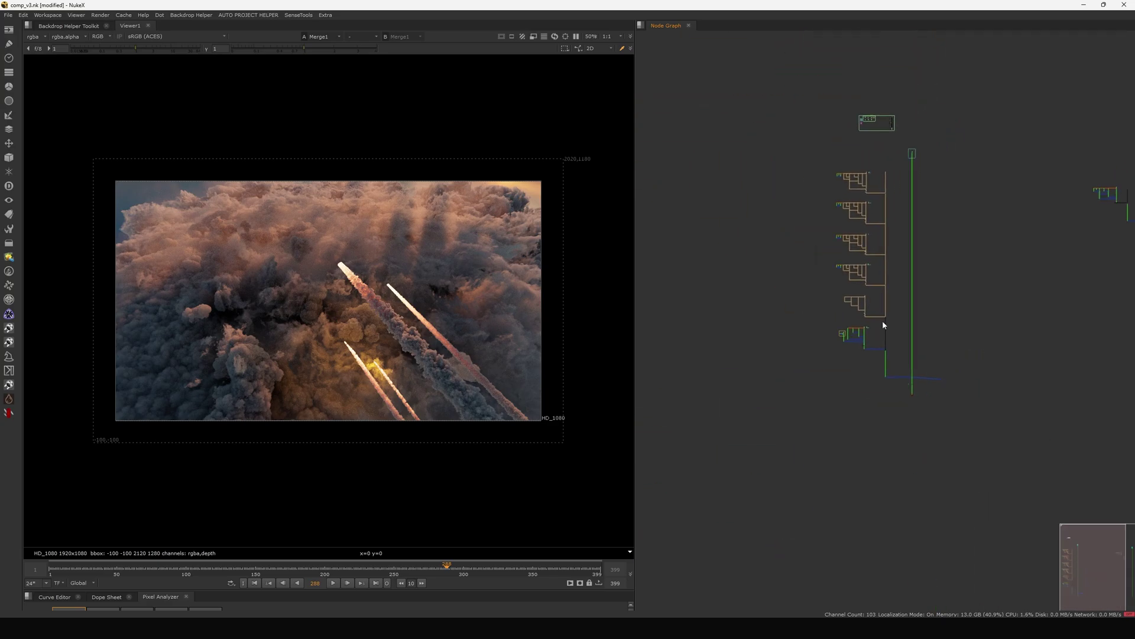
scroll(864, 326, up, 8)
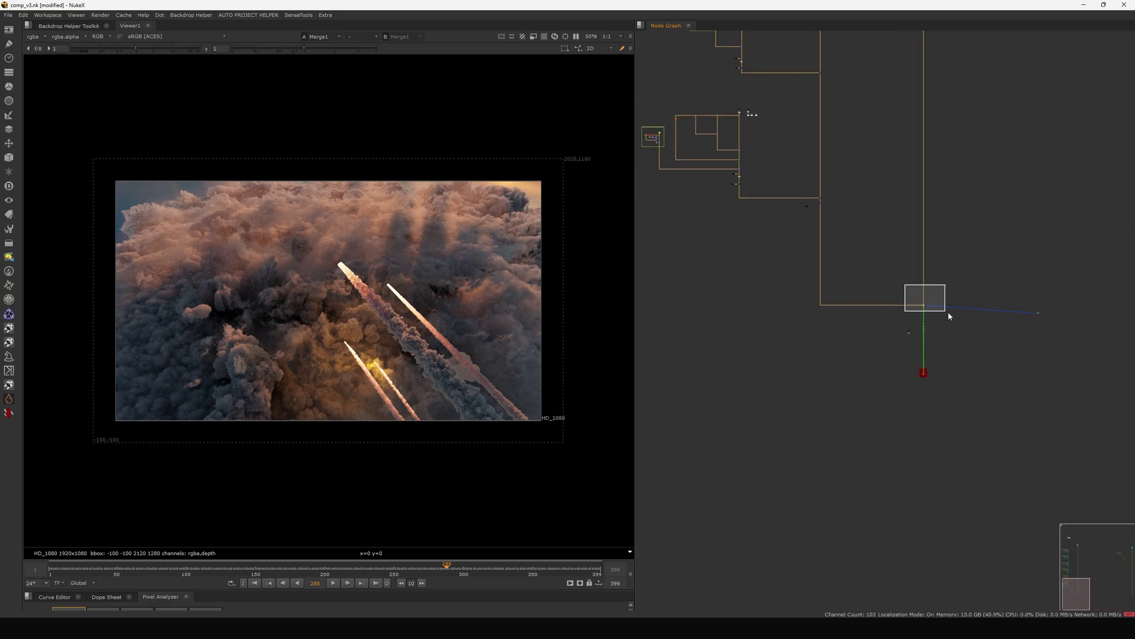
scroll(948, 311, down, 2)
scroll(873, 330, down, 2)
middle_drag(893, 245, 887, 343)
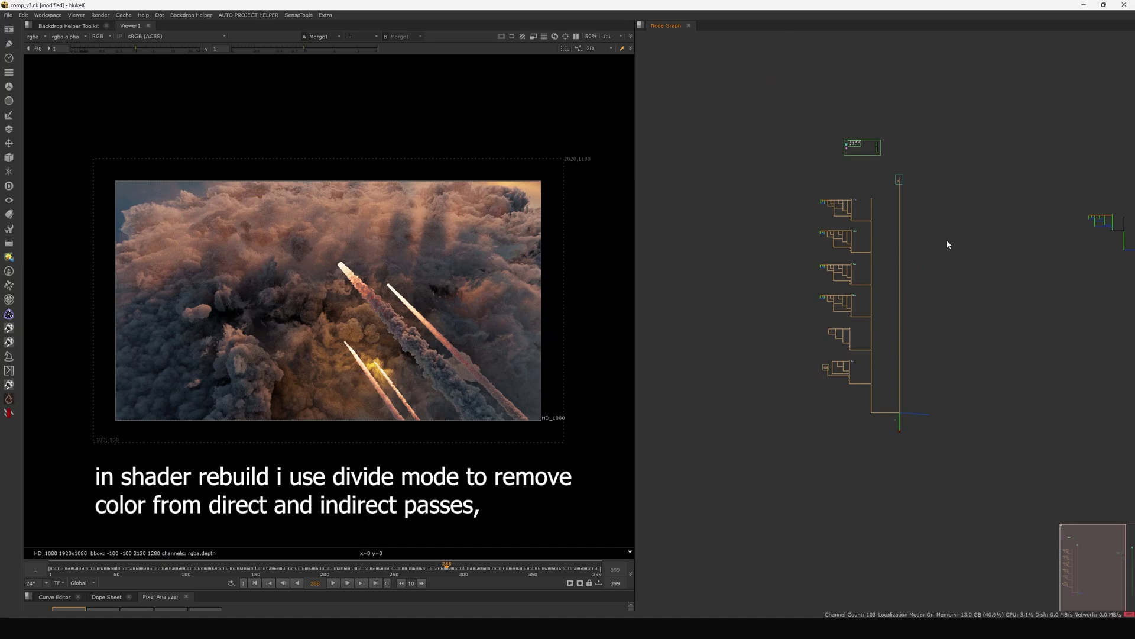